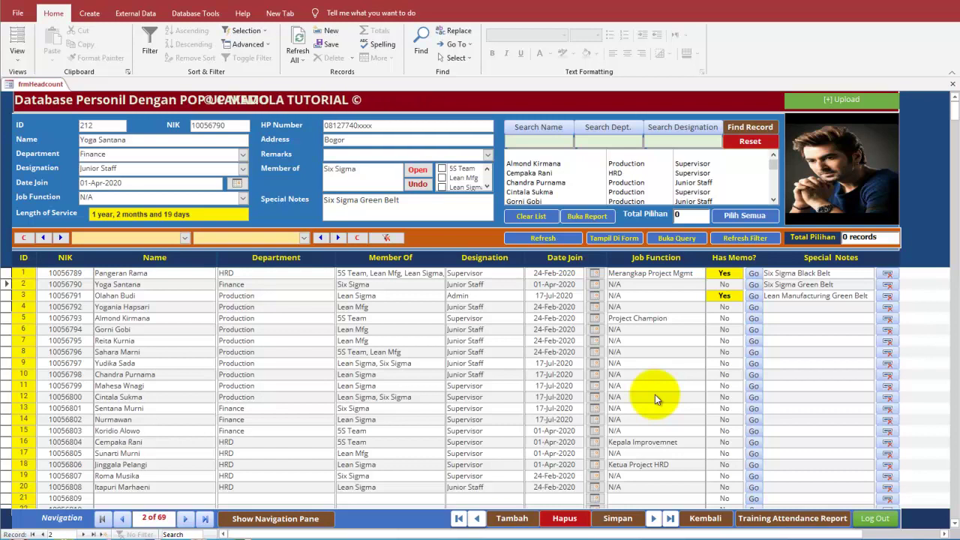
Step: View the details of the personnel records in the seventh, first and second rows, ending on the first record
{"action": "left_click", "coordinate": [657, 341]}
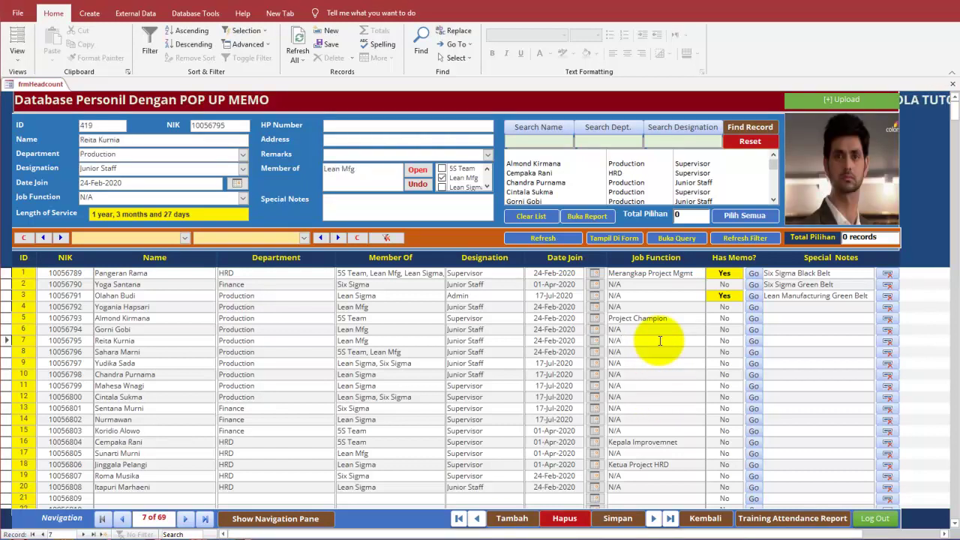
{"action": "left_click", "coordinate": [635, 273]}
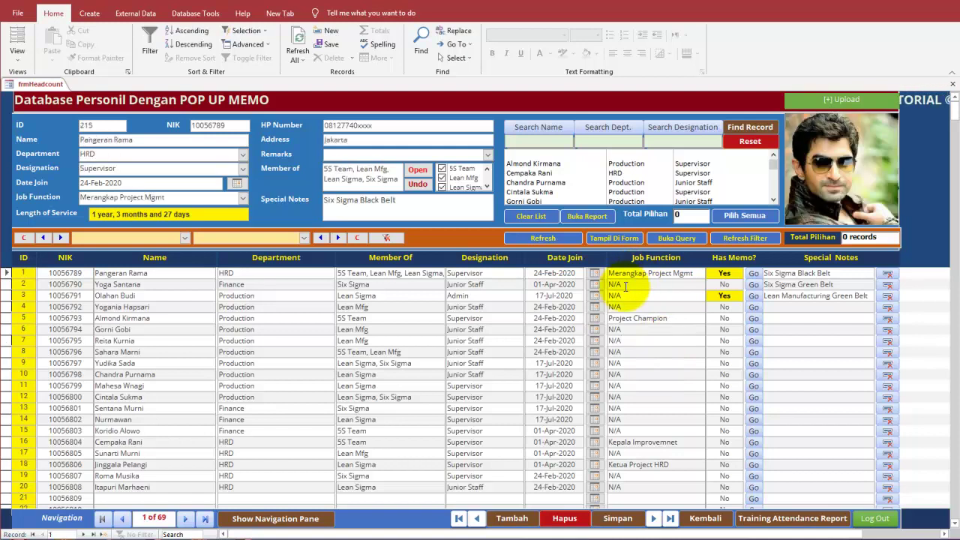
{"action": "left_click", "coordinate": [622, 285]}
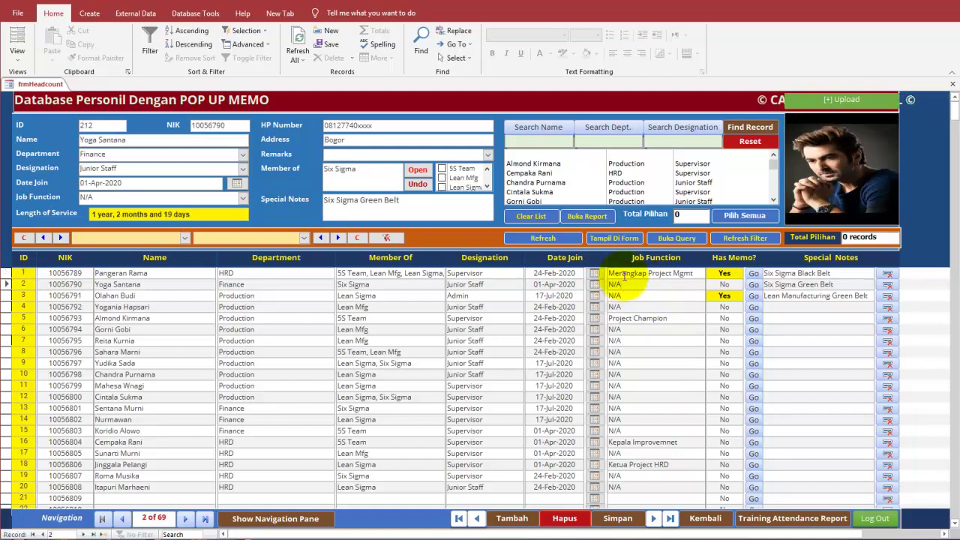
{"action": "left_click", "coordinate": [621, 273]}
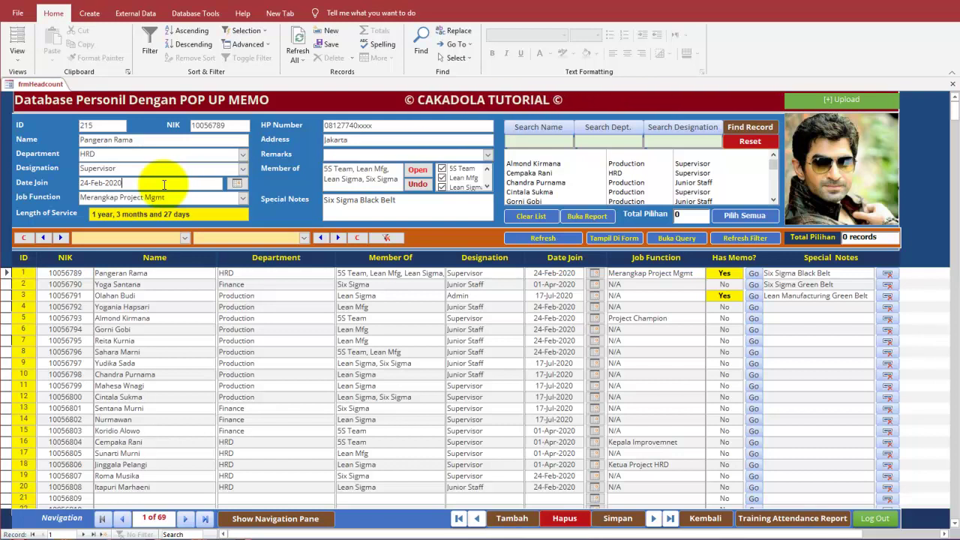
Step: View the first record's full Member Of text in the Zoom window, cancel it, and select the second record
{"action": "double_click", "coordinate": [371, 274]}
{"action": "left_click", "coordinate": [615, 299]}
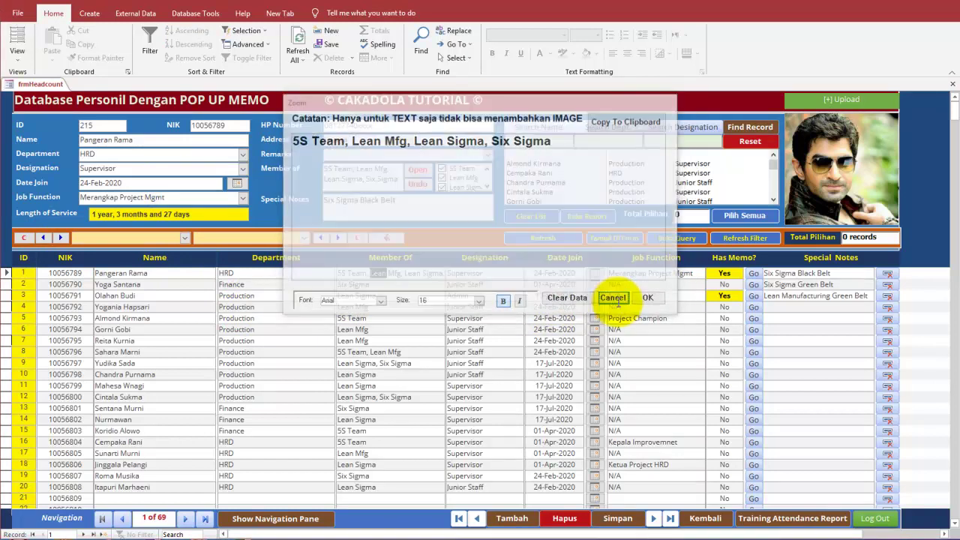
{"action": "left_click", "coordinate": [414, 286]}
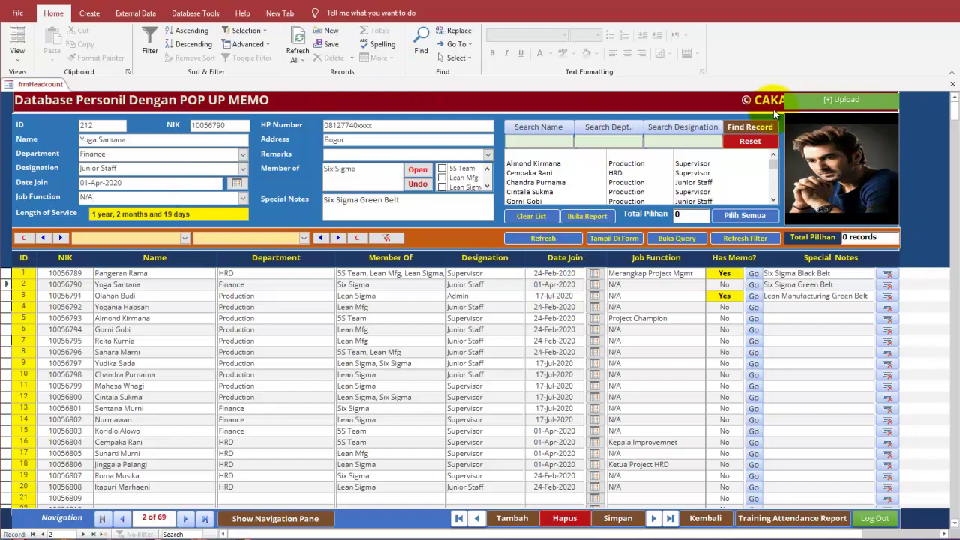
Step: Compare the header details and photos of the first three personnel records, ending on the first
{"action": "left_click", "coordinate": [194, 168]}
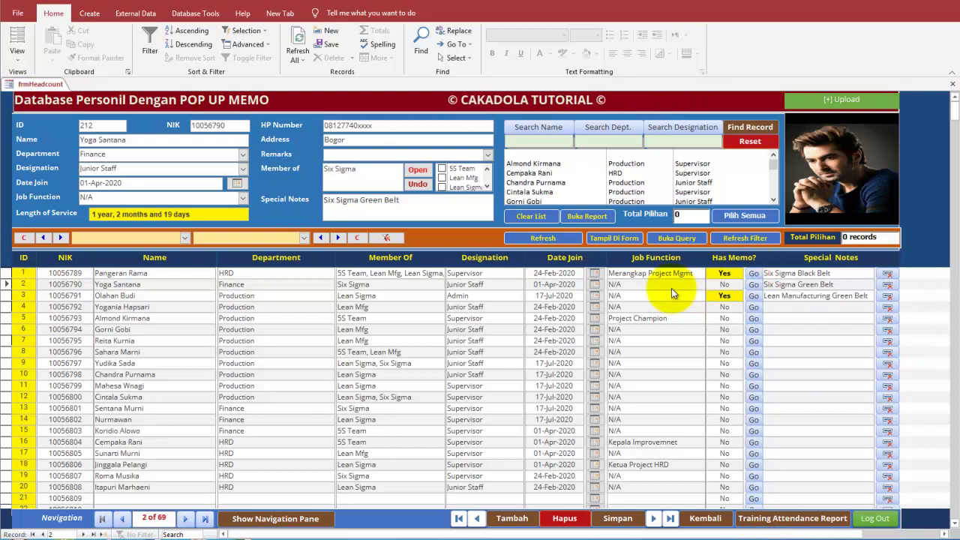
{"action": "left_click", "coordinate": [657, 273]}
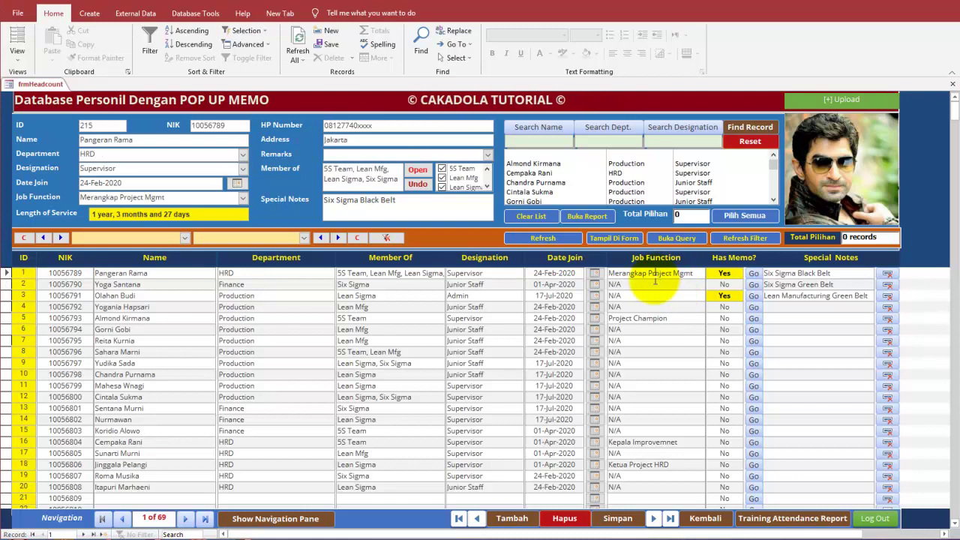
{"action": "left_click", "coordinate": [651, 285]}
{"action": "left_click", "coordinate": [653, 273]}
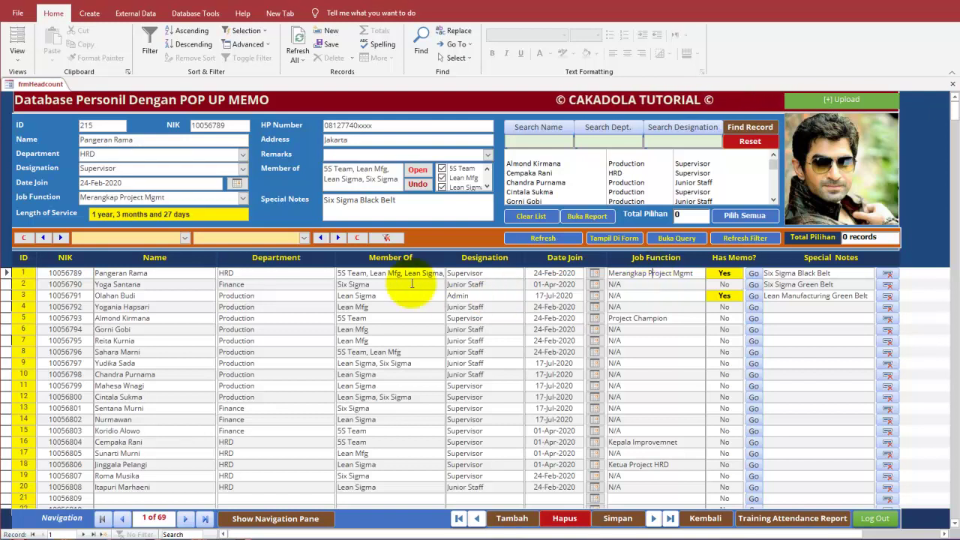
{"action": "left_click", "coordinate": [300, 275]}
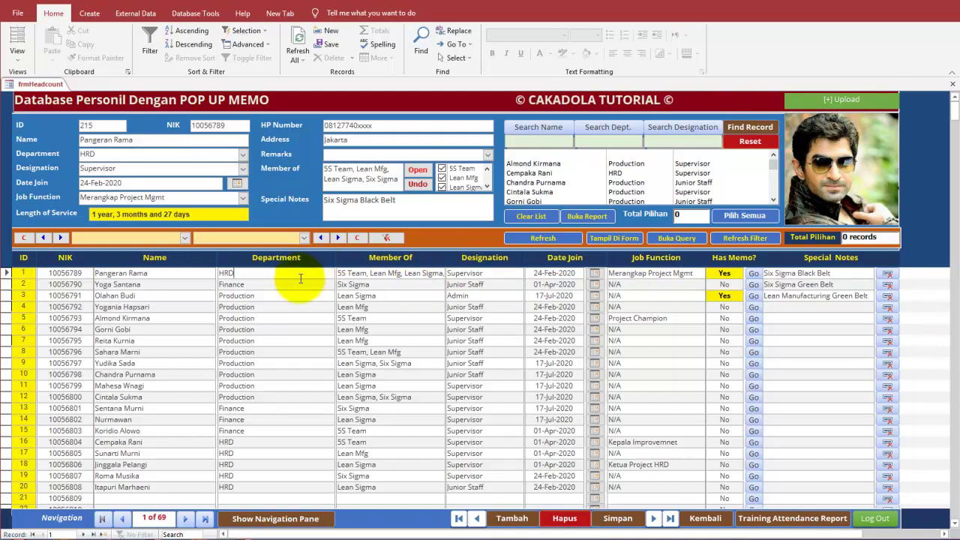
{"action": "left_click", "coordinate": [280, 285]}
{"action": "left_click", "coordinate": [285, 296]}
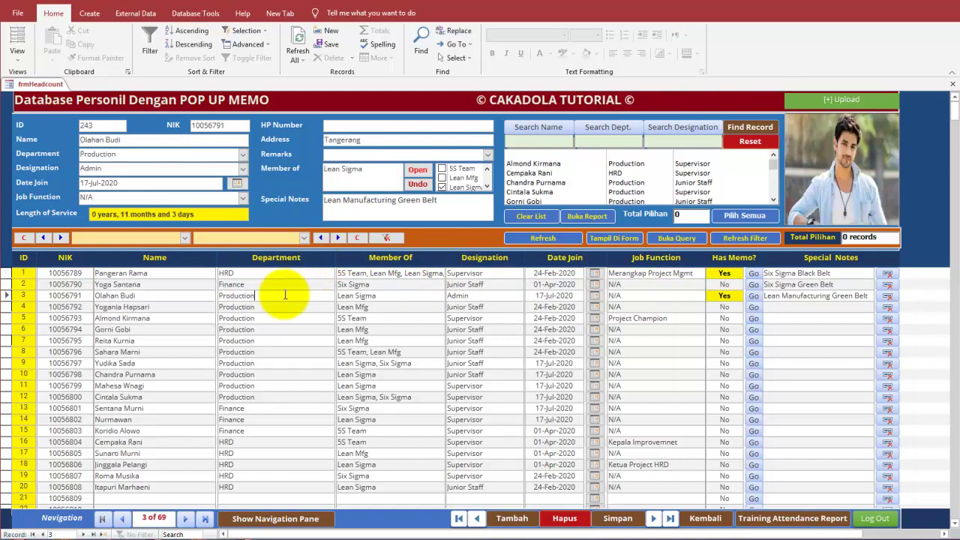
{"action": "left_click", "coordinate": [286, 273]}
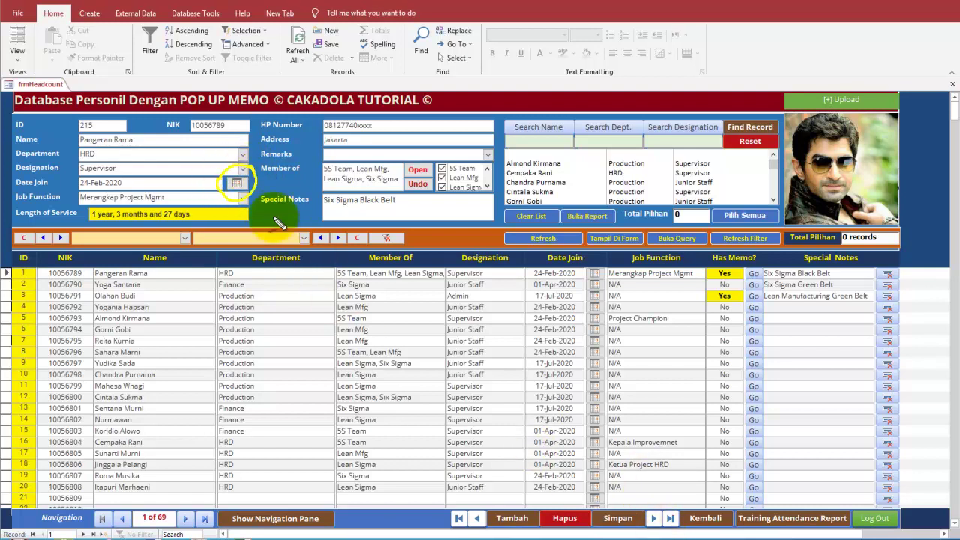
{"action": "mouse_move", "coordinate": [278, 171]}
{"action": "left_mouse_down"}
{"action": "mouse_move", "coordinate": [267, 191]}
{"action": "mouse_move", "coordinate": [275, 172]}
{"action": "left_mouse_up"}
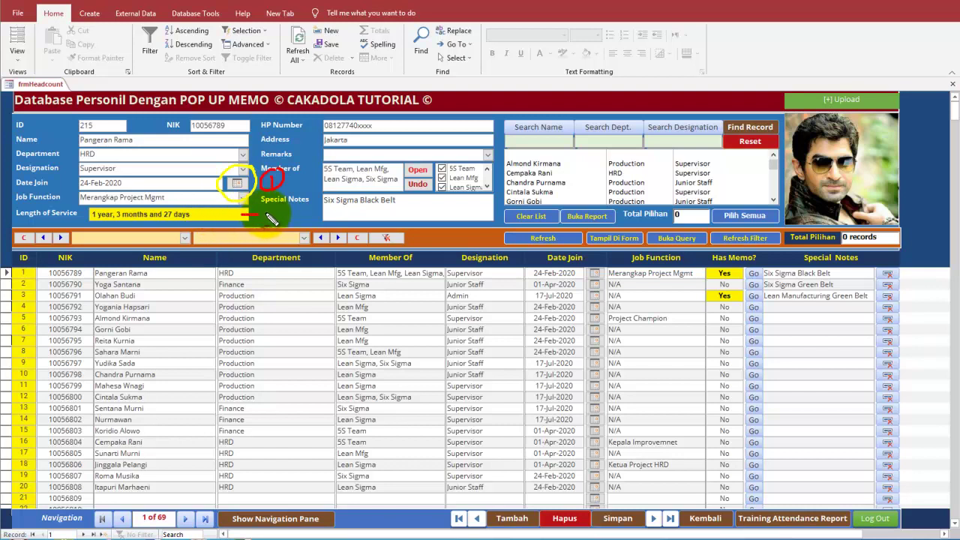
{"action": "mouse_move", "coordinate": [264, 213]}
{"action": "left_mouse_down"}
{"action": "mouse_move", "coordinate": [261, 204]}
{"action": "mouse_move", "coordinate": [286, 212]}
{"action": "left_mouse_up"}
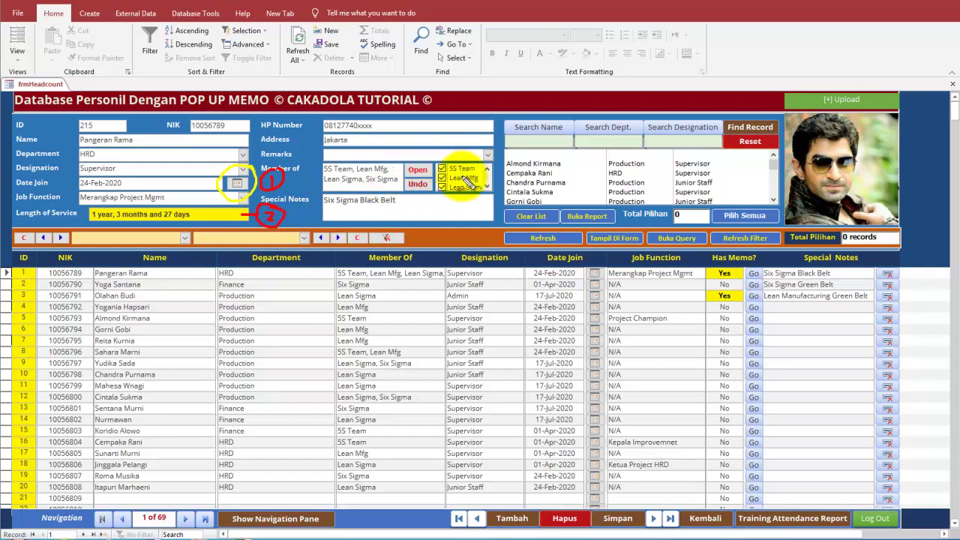
{"action": "left_click_drag", "start_coordinate": [461, 179], "coordinate": [464, 213]}
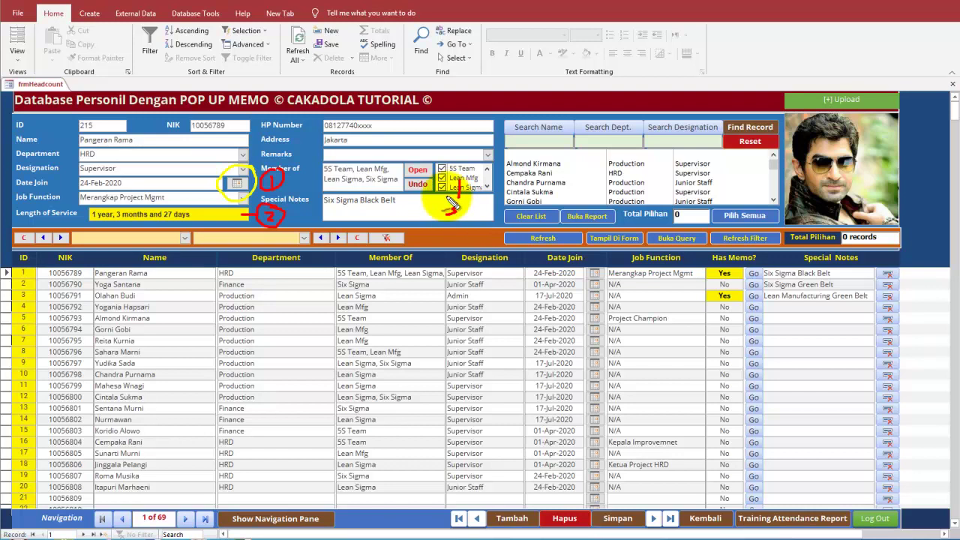
{"action": "left_click_drag", "start_coordinate": [452, 201], "coordinate": [458, 234]}
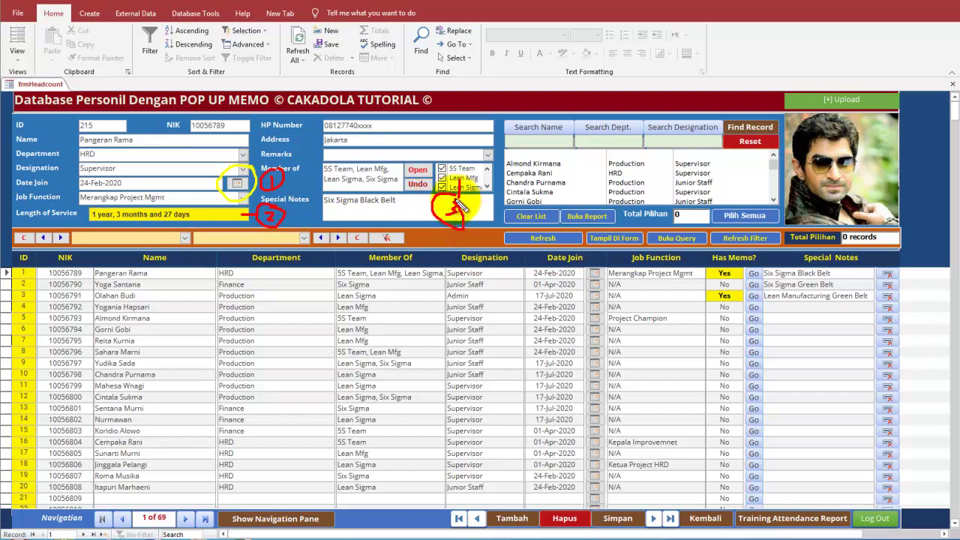
{"action": "mouse_move", "coordinate": [457, 168]}
{"action": "left_mouse_down"}
{"action": "mouse_move", "coordinate": [426, 148]}
{"action": "mouse_move", "coordinate": [386, 161]}
{"action": "left_mouse_up"}
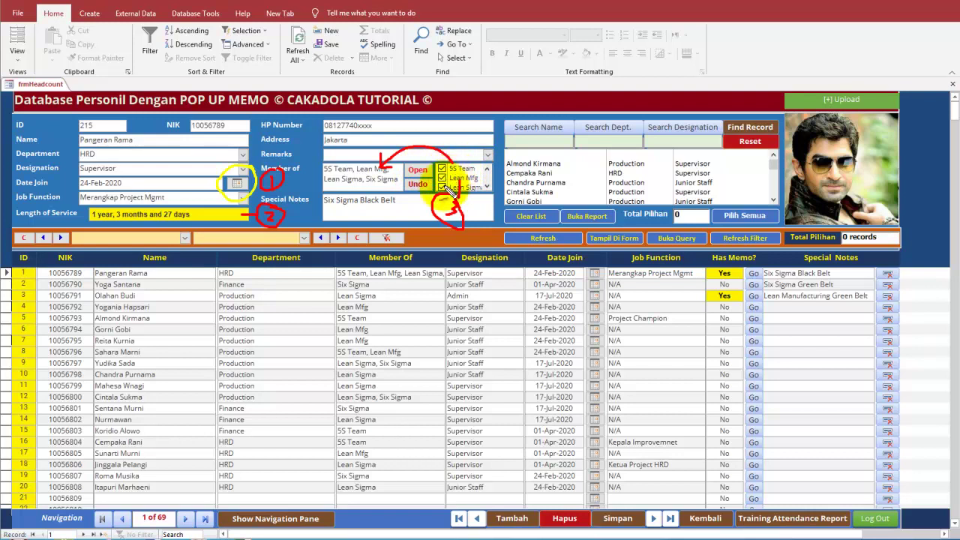
{"action": "mouse_move", "coordinate": [418, 189]}
{"action": "left_mouse_down"}
{"action": "mouse_move", "coordinate": [397, 212]}
{"action": "mouse_move", "coordinate": [408, 217]}
{"action": "mouse_move", "coordinate": [395, 225]}
{"action": "mouse_move", "coordinate": [409, 198]}
{"action": "mouse_move", "coordinate": [391, 208]}
{"action": "mouse_move", "coordinate": [416, 227]}
{"action": "left_mouse_up"}
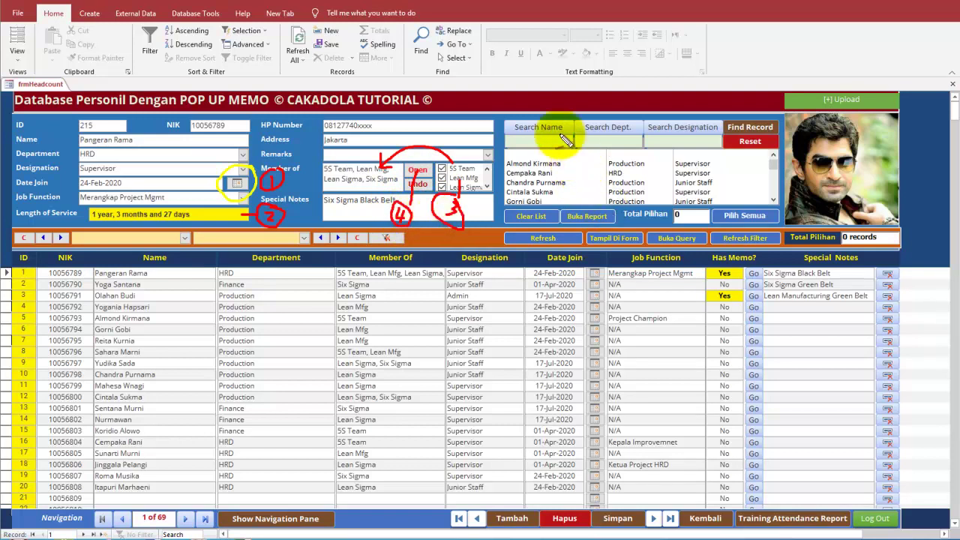
{"action": "mouse_move", "coordinate": [556, 131]}
{"action": "left_mouse_down"}
{"action": "mouse_move", "coordinate": [592, 108]}
{"action": "mouse_move", "coordinate": [584, 112]}
{"action": "mouse_move", "coordinate": [577, 100]}
{"action": "mouse_move", "coordinate": [593, 124]}
{"action": "mouse_move", "coordinate": [606, 81]}
{"action": "mouse_move", "coordinate": [582, 89]}
{"action": "left_mouse_up"}
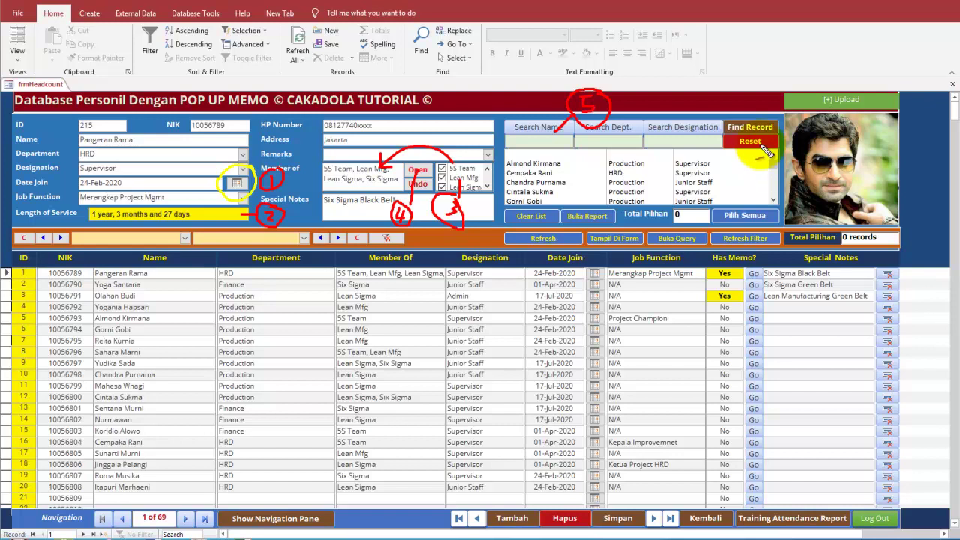
{"action": "mouse_move", "coordinate": [746, 150]}
{"action": "left_mouse_down"}
{"action": "mouse_move", "coordinate": [745, 183]}
{"action": "mouse_move", "coordinate": [736, 183]}
{"action": "mouse_move", "coordinate": [747, 160]}
{"action": "left_mouse_up"}
{"action": "mouse_move", "coordinate": [577, 167]}
{"action": "left_mouse_down"}
{"action": "mouse_move", "coordinate": [586, 166]}
{"action": "mouse_move", "coordinate": [581, 187]}
{"action": "mouse_move", "coordinate": [572, 162]}
{"action": "mouse_move", "coordinate": [599, 184]}
{"action": "mouse_move", "coordinate": [597, 154]}
{"action": "left_mouse_up"}
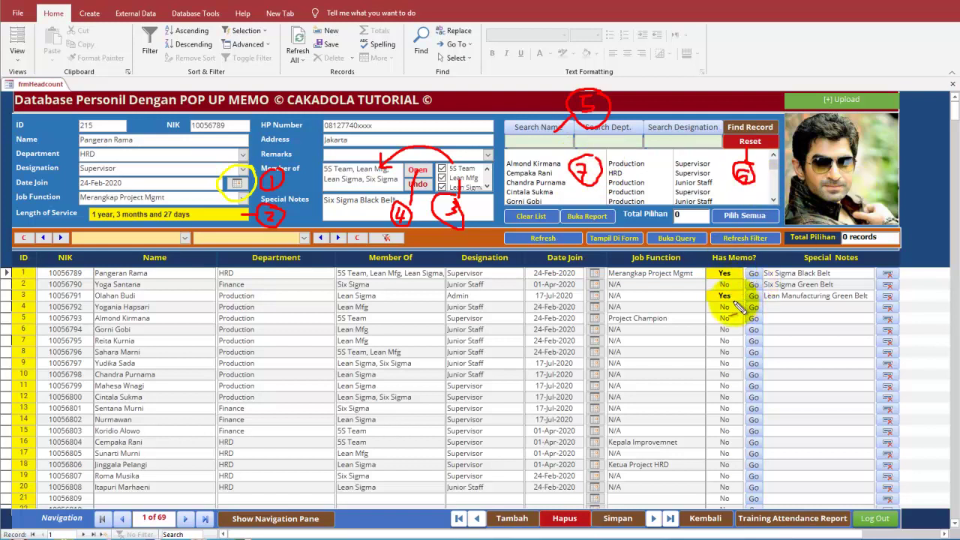
{"action": "mouse_move", "coordinate": [754, 298]}
{"action": "left_mouse_down"}
{"action": "mouse_move", "coordinate": [791, 330]}
{"action": "mouse_move", "coordinate": [793, 309]}
{"action": "mouse_move", "coordinate": [797, 348]}
{"action": "left_mouse_up"}
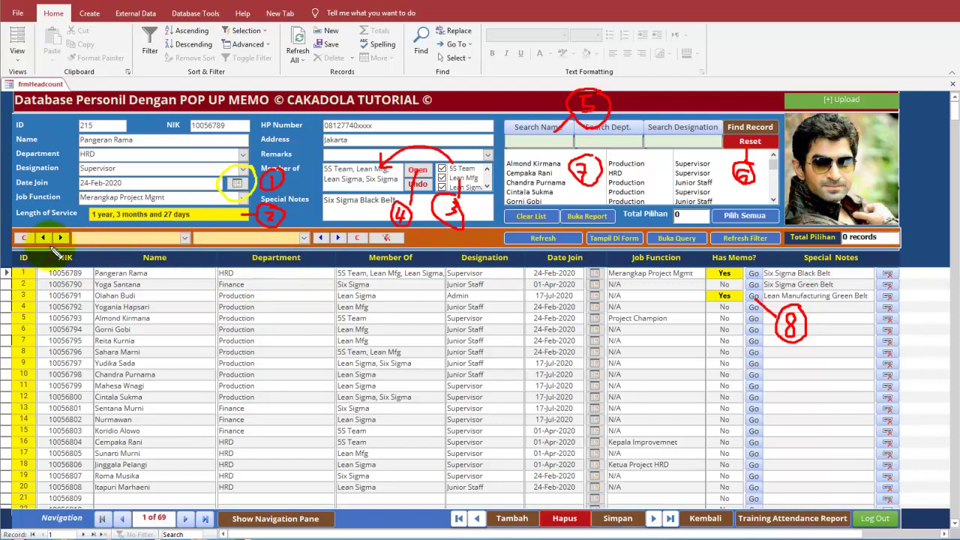
{"action": "mouse_move", "coordinate": [40, 241]}
{"action": "left_mouse_down"}
{"action": "mouse_move", "coordinate": [53, 285]}
{"action": "mouse_move", "coordinate": [59, 277]}
{"action": "mouse_move", "coordinate": [51, 291]}
{"action": "mouse_move", "coordinate": [46, 270]}
{"action": "mouse_move", "coordinate": [36, 285]}
{"action": "mouse_move", "coordinate": [68, 295]}
{"action": "mouse_move", "coordinate": [75, 273]}
{"action": "left_mouse_up"}
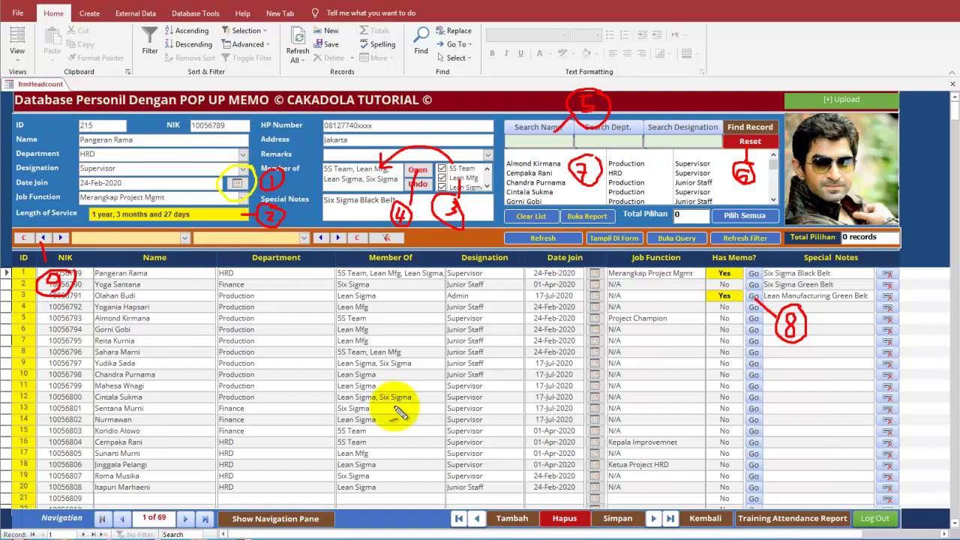
{"action": "left_click_drag", "start_coordinate": [192, 471], "coordinate": [180, 500]}
{"action": "mouse_move", "coordinate": [194, 450]}
{"action": "left_mouse_down"}
{"action": "mouse_move", "coordinate": [182, 471]}
{"action": "mouse_move", "coordinate": [213, 463]}
{"action": "mouse_move", "coordinate": [219, 442]}
{"action": "mouse_move", "coordinate": [198, 432]}
{"action": "left_mouse_up"}
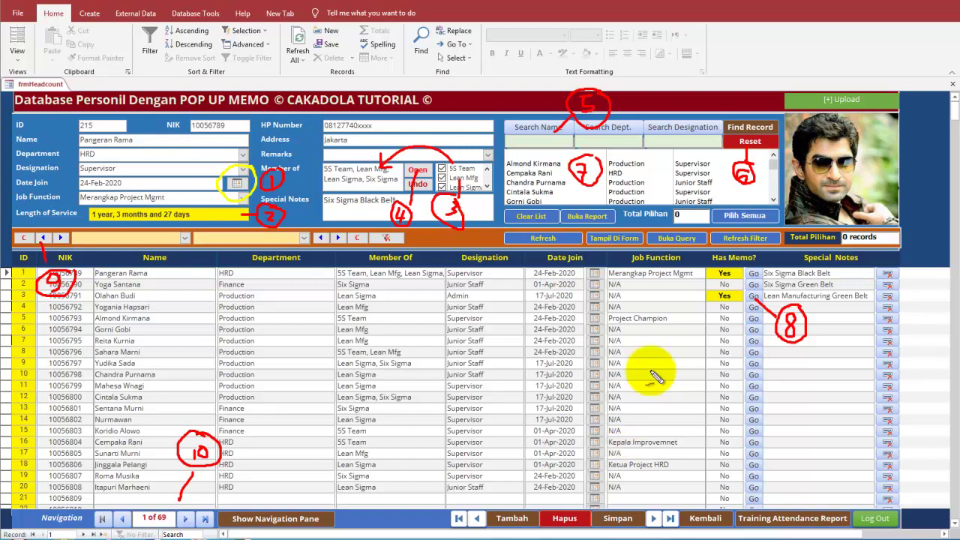
{"action": "mouse_move", "coordinate": [606, 352]}
{"action": "left_mouse_down"}
{"action": "mouse_move", "coordinate": [664, 356]}
{"action": "mouse_move", "coordinate": [643, 344]}
{"action": "mouse_move", "coordinate": [653, 371]}
{"action": "mouse_move", "coordinate": [675, 343]}
{"action": "mouse_move", "coordinate": [661, 336]}
{"action": "left_mouse_up"}
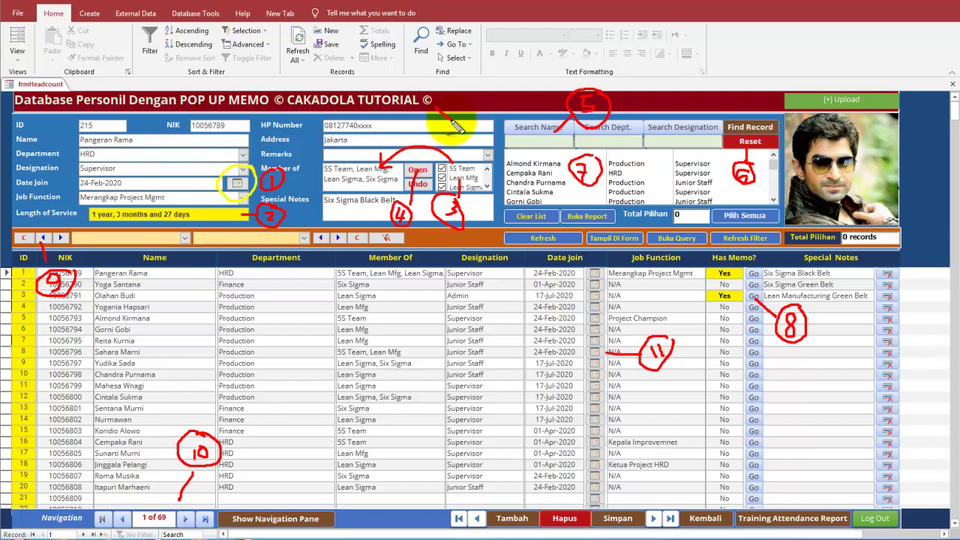
{"action": "mouse_move", "coordinate": [463, 120]}
{"action": "left_mouse_down"}
{"action": "mouse_move", "coordinate": [465, 132]}
{"action": "mouse_move", "coordinate": [491, 133]}
{"action": "mouse_move", "coordinate": [469, 122]}
{"action": "left_mouse_up"}
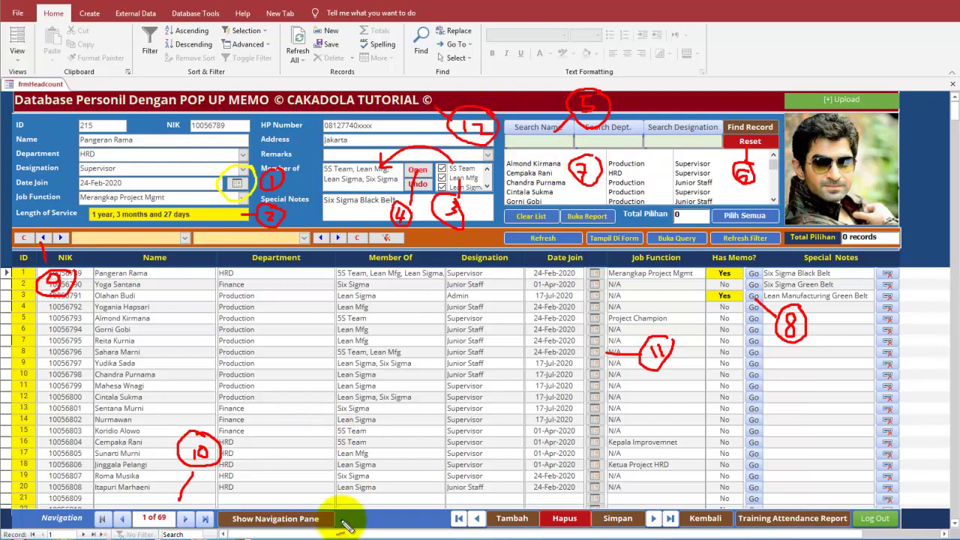
{"action": "mouse_move", "coordinate": [308, 472]}
{"action": "left_mouse_down"}
{"action": "mouse_move", "coordinate": [312, 487]}
{"action": "mouse_move", "coordinate": [296, 505]}
{"action": "left_mouse_up"}
{"action": "mouse_move", "coordinate": [311, 433]}
{"action": "left_mouse_down"}
{"action": "mouse_move", "coordinate": [311, 450]}
{"action": "mouse_move", "coordinate": [320, 451]}
{"action": "mouse_move", "coordinate": [303, 448]}
{"action": "mouse_move", "coordinate": [341, 431]}
{"action": "left_mouse_up"}
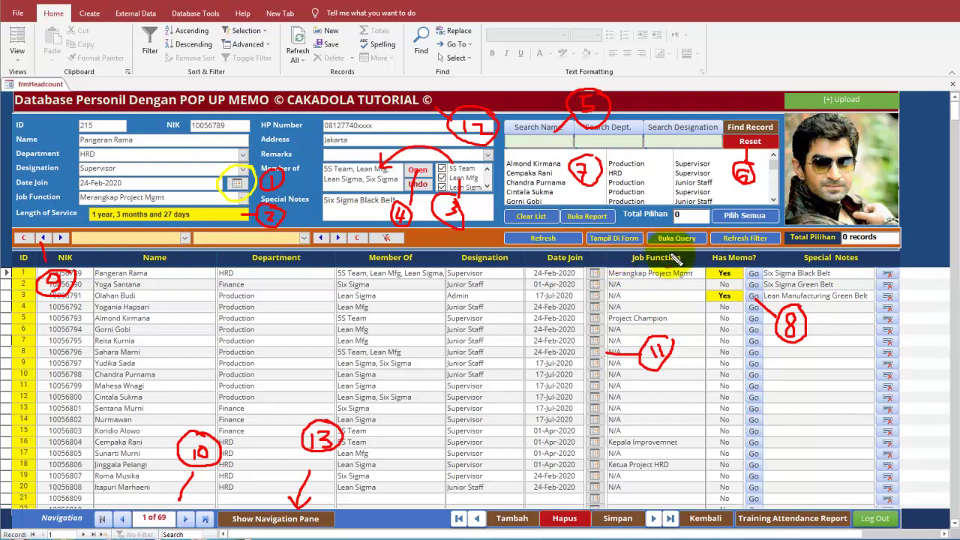
{"action": "mouse_move", "coordinate": [683, 265]}
{"action": "left_mouse_down"}
{"action": "mouse_move", "coordinate": [672, 291]}
{"action": "mouse_move", "coordinate": [690, 288]}
{"action": "mouse_move", "coordinate": [664, 303]}
{"action": "mouse_move", "coordinate": [684, 274]}
{"action": "left_mouse_up"}
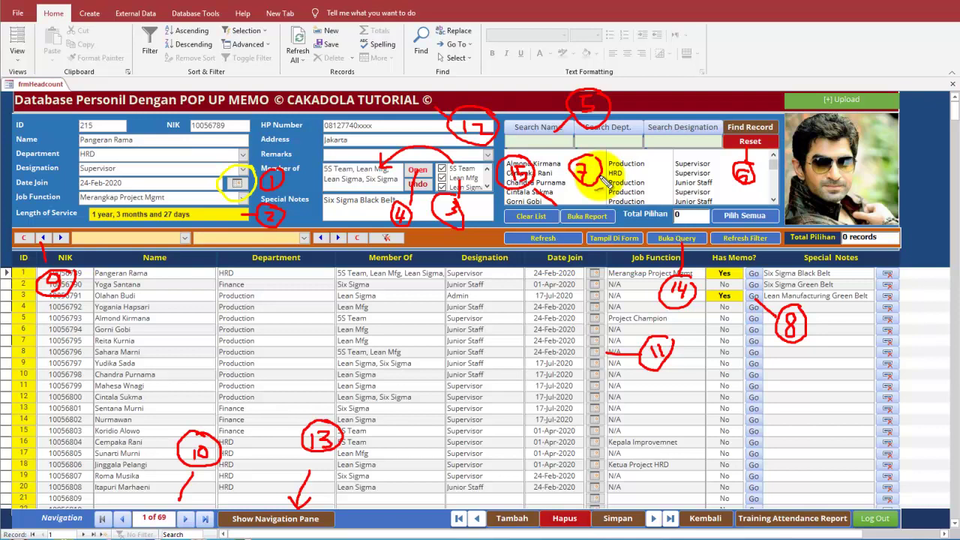
{"action": "mouse_move", "coordinate": [434, 438]}
{"action": "left_mouse_down"}
{"action": "mouse_move", "coordinate": [441, 453]}
{"action": "mouse_move", "coordinate": [459, 452]}
{"action": "mouse_move", "coordinate": [493, 424]}
{"action": "mouse_move", "coordinate": [476, 434]}
{"action": "mouse_move", "coordinate": [501, 443]}
{"action": "mouse_move", "coordinate": [516, 421]}
{"action": "mouse_move", "coordinate": [541, 441]}
{"action": "mouse_move", "coordinate": [554, 421]}
{"action": "mouse_move", "coordinate": [553, 455]}
{"action": "mouse_move", "coordinate": [561, 430]}
{"action": "mouse_move", "coordinate": [578, 435]}
{"action": "mouse_move", "coordinate": [584, 414]}
{"action": "mouse_move", "coordinate": [604, 423]}
{"action": "mouse_move", "coordinate": [602, 433]}
{"action": "mouse_move", "coordinate": [615, 413]}
{"action": "mouse_move", "coordinate": [637, 426]}
{"action": "mouse_move", "coordinate": [630, 433]}
{"action": "mouse_move", "coordinate": [652, 432]}
{"action": "mouse_move", "coordinate": [674, 413]}
{"action": "mouse_move", "coordinate": [697, 423]}
{"action": "mouse_move", "coordinate": [680, 424]}
{"action": "mouse_move", "coordinate": [691, 443]}
{"action": "left_mouse_up"}
{"action": "left_click_drag", "start_coordinate": [455, 494], "coordinate": [711, 463]}
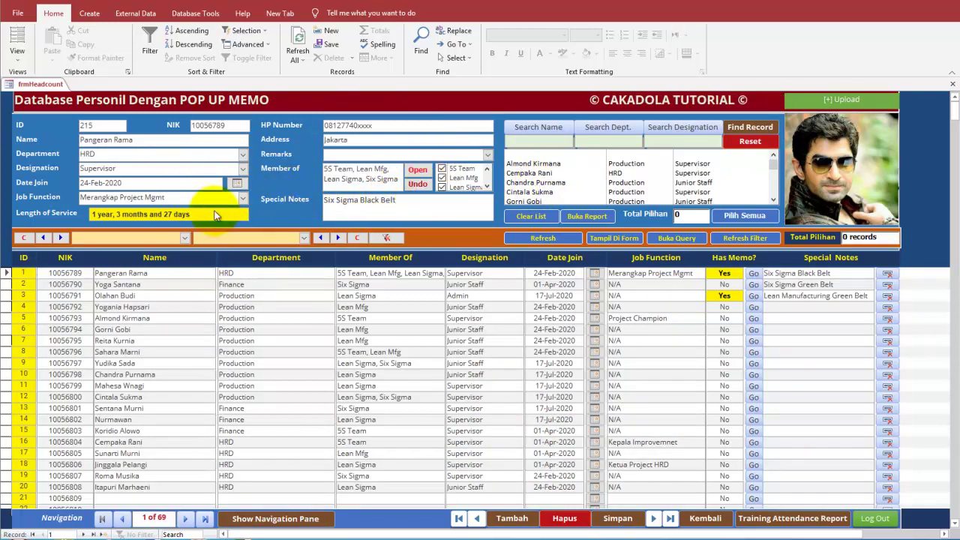
Step: Examine how the header fields and photo follow the selected row, checking the first, second, third and fifth records and returning to the first
{"action": "left_click", "coordinate": [154, 273]}
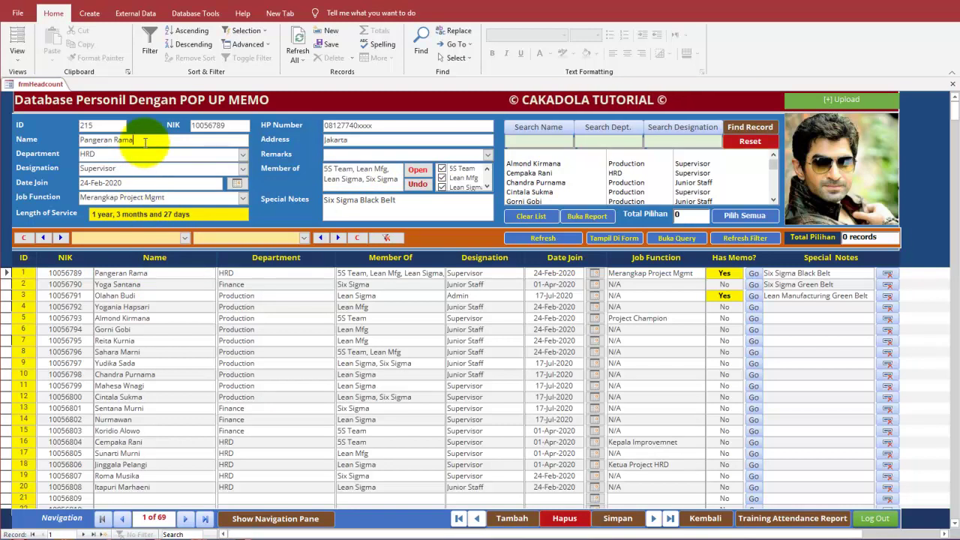
{"action": "left_click", "coordinate": [132, 284]}
{"action": "left_click", "coordinate": [140, 168]}
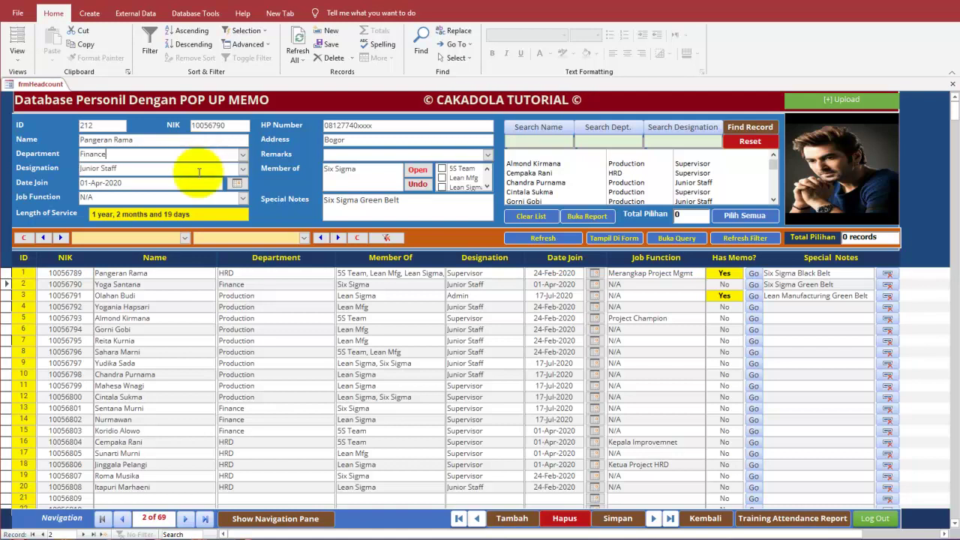
{"action": "left_click", "coordinate": [153, 273]}
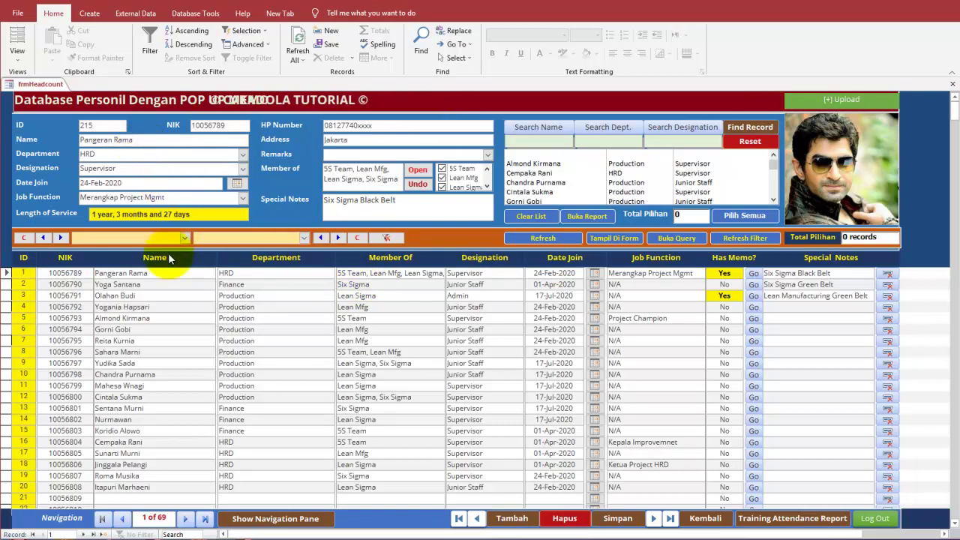
{"action": "left_click", "coordinate": [123, 126]}
{"action": "left_click", "coordinate": [146, 274]}
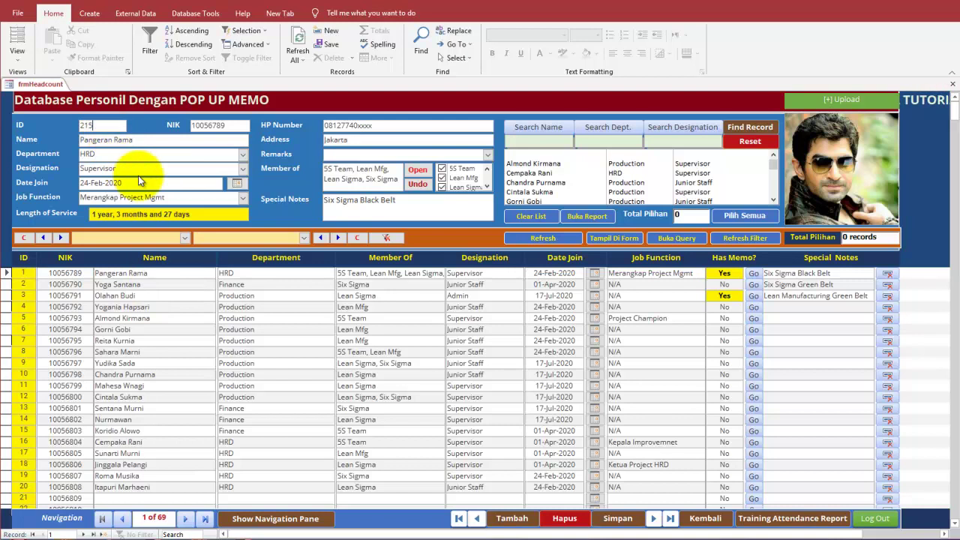
{"action": "left_click", "coordinate": [133, 153]}
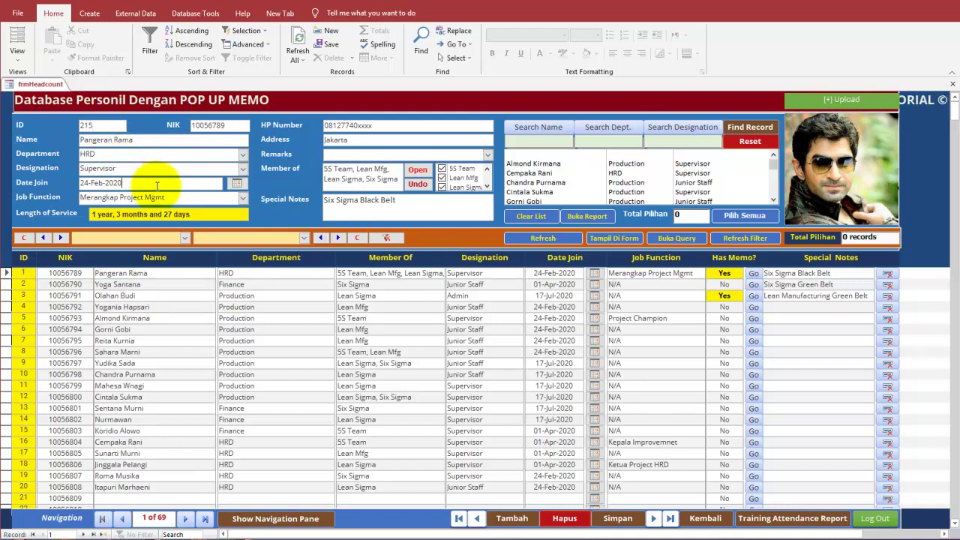
{"action": "left_click", "coordinate": [163, 294]}
{"action": "left_click", "coordinate": [164, 318]}
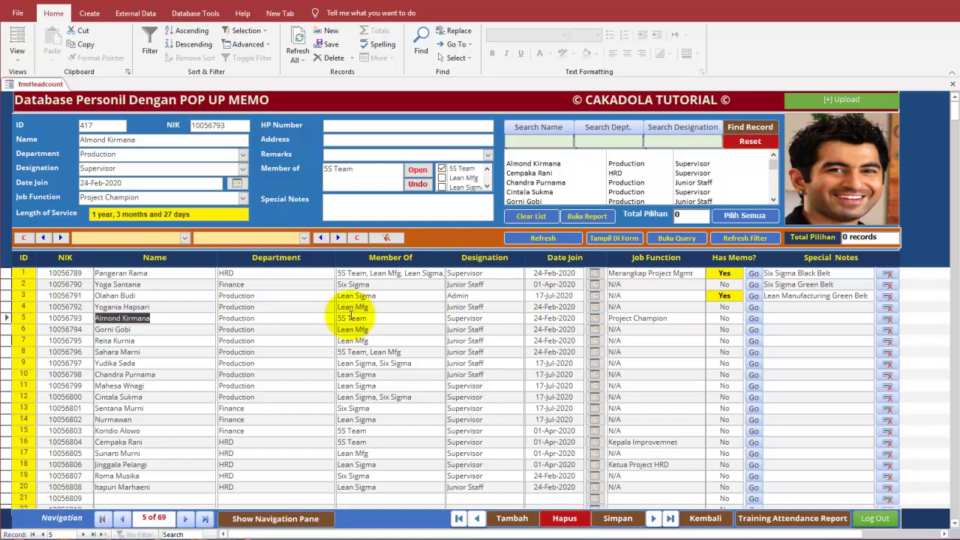
{"action": "left_click", "coordinate": [34, 272]}
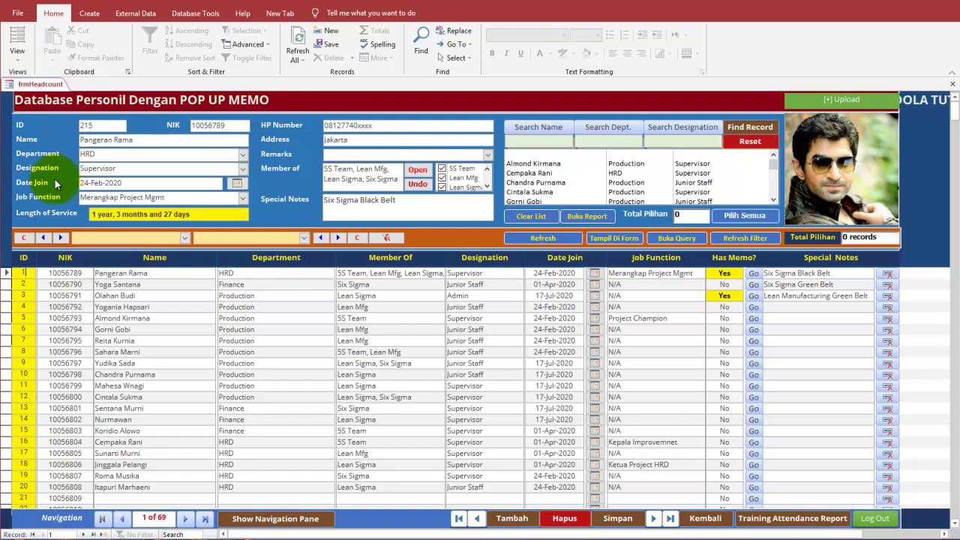
Step: Set the first record's Date Join to 25-Feb-2020 with the pop-up calendar
{"action": "left_click", "coordinate": [138, 183]}
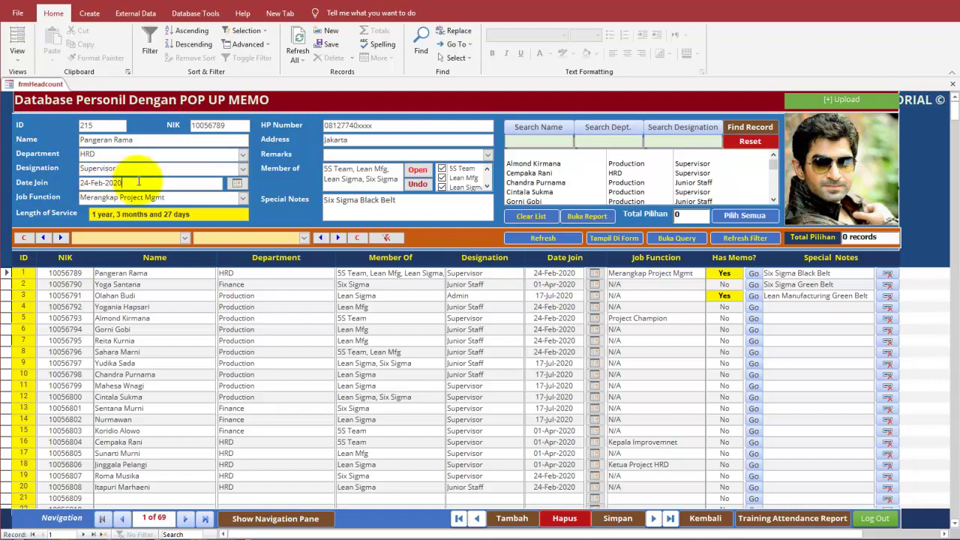
{"action": "left_click", "coordinate": [240, 184]}
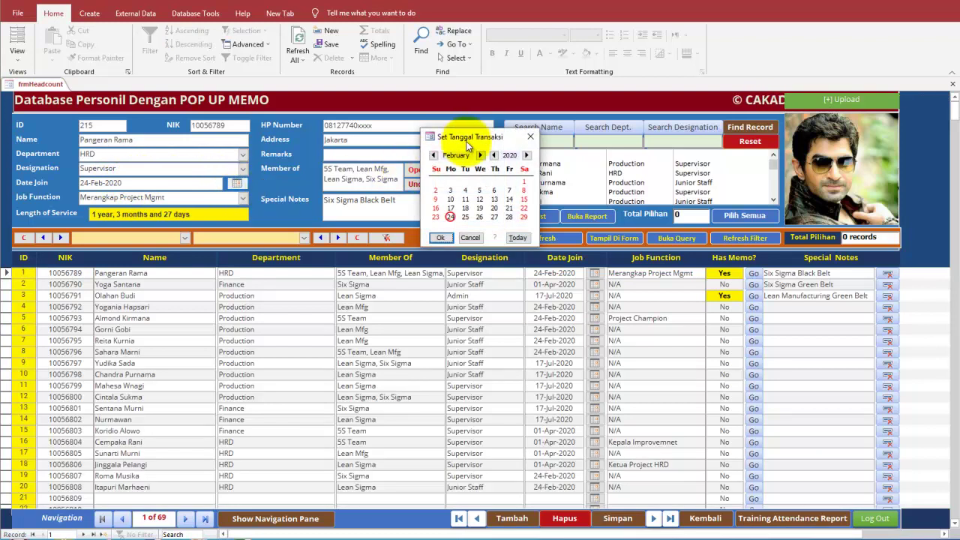
{"action": "left_click_drag", "start_coordinate": [467, 143], "coordinate": [305, 192]}
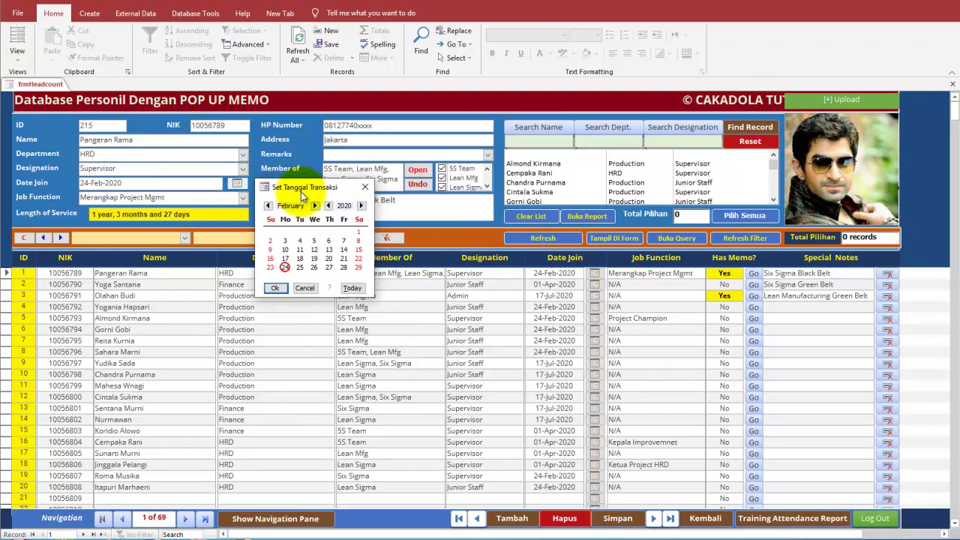
{"action": "left_click_drag", "start_coordinate": [301, 191], "coordinate": [298, 191]}
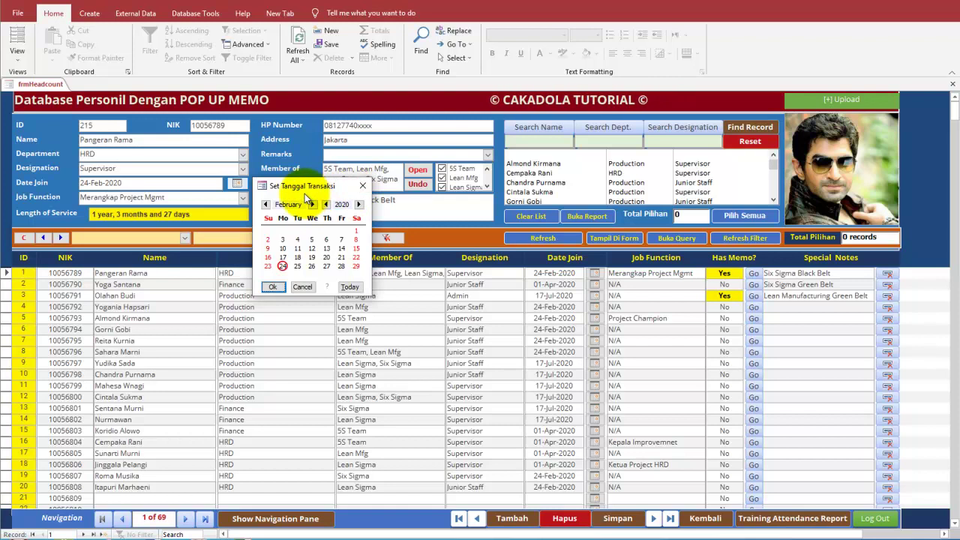
{"action": "left_click", "coordinate": [297, 266]}
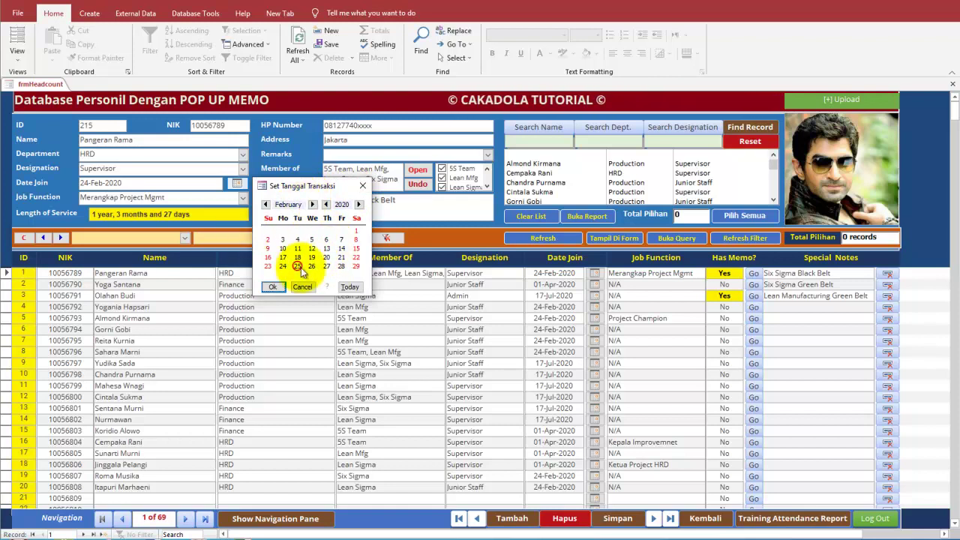
{"action": "left_click", "coordinate": [272, 286]}
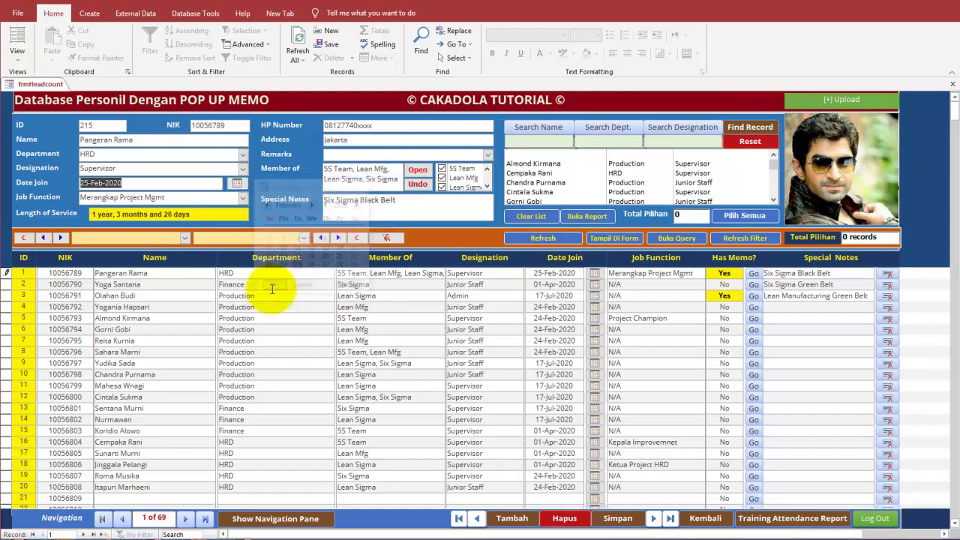
Step: Set the first record's Date Join back to 24-Feb-2020 with the pop-up calendar
{"action": "left_click", "coordinate": [236, 183]}
{"action": "left_click", "coordinate": [450, 217]}
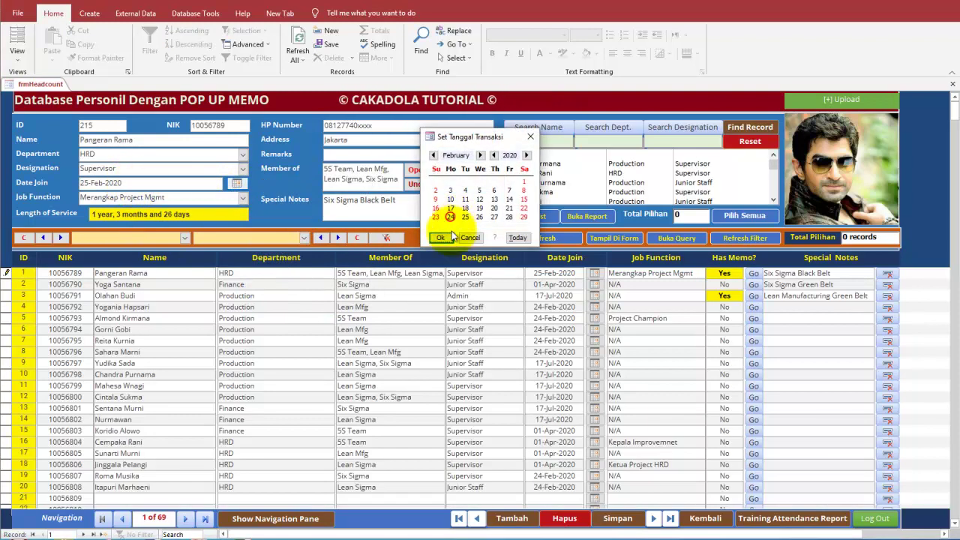
{"action": "left_click", "coordinate": [440, 237]}
{"action": "left_click", "coordinate": [213, 184]}
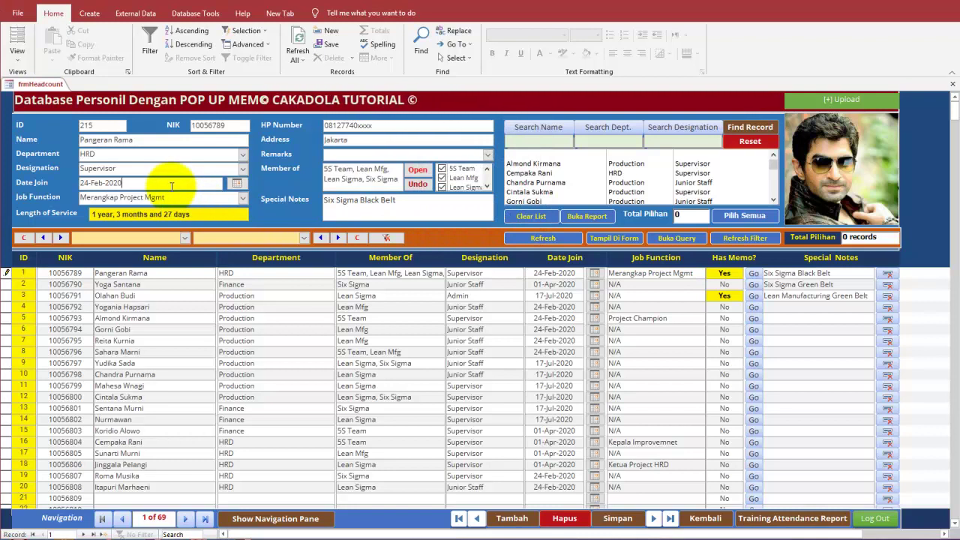
{"action": "left_click", "coordinate": [179, 198]}
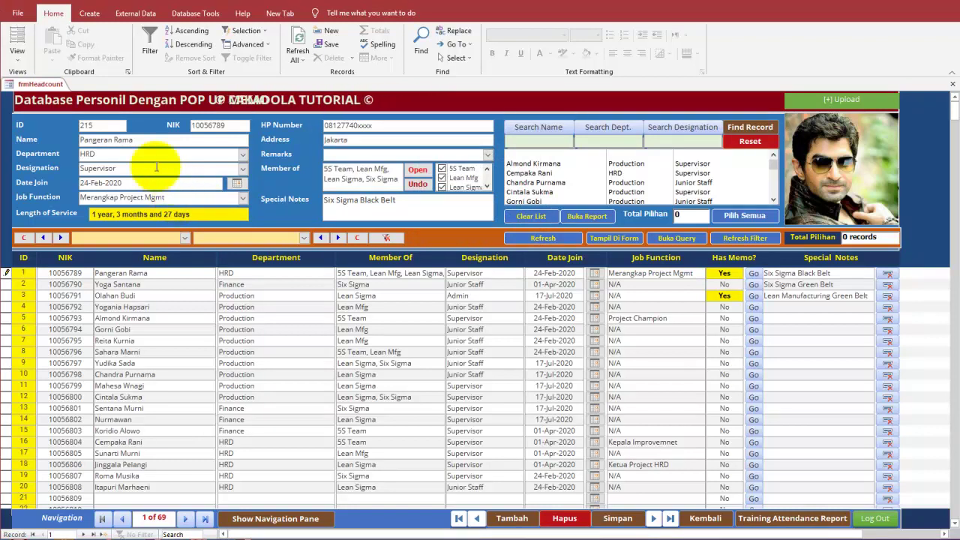
Step: View the first record's Name field in the Zoom window, examine its Copy To Clipboard option, and cancel the window
{"action": "double_click", "coordinate": [140, 141]}
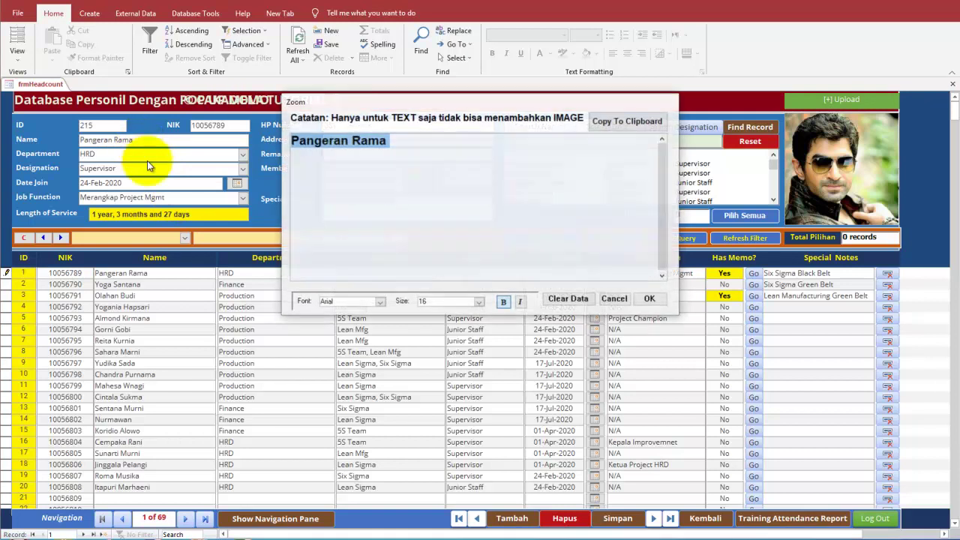
{"action": "left_click_drag", "start_coordinate": [476, 111], "coordinate": [444, 135]}
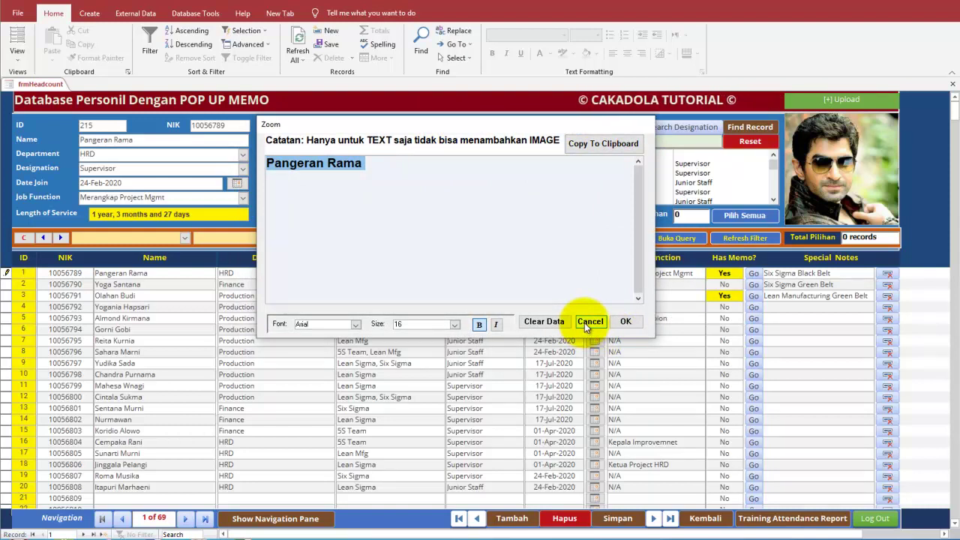
{"action": "left_click", "coordinate": [400, 161]}
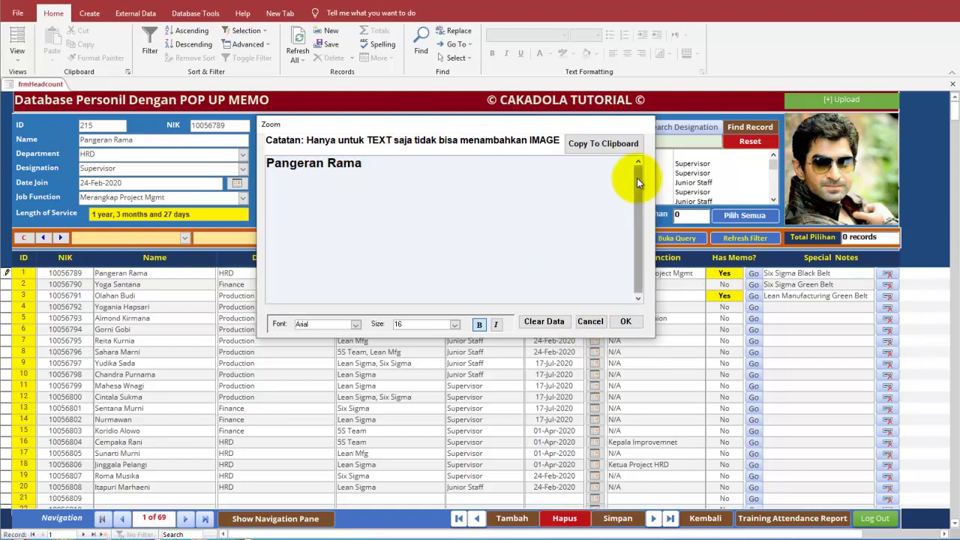
{"action": "left_click", "coordinate": [590, 322]}
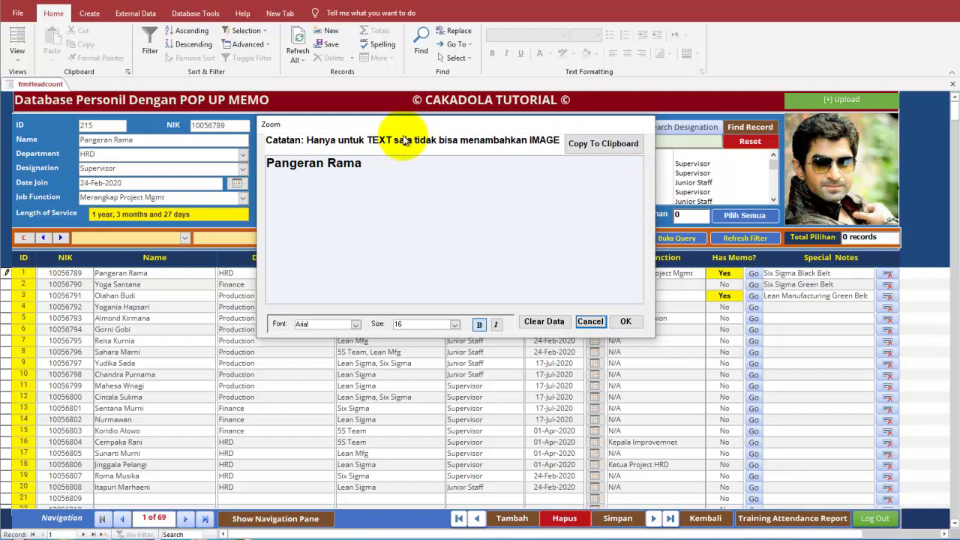
{"action": "left_click_drag", "start_coordinate": [407, 132], "coordinate": [378, 162]}
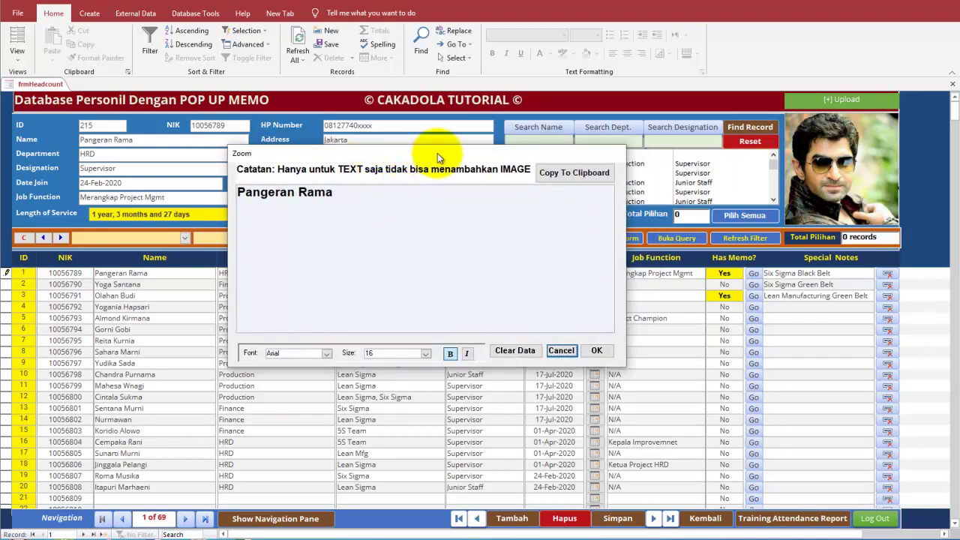
{"action": "left_click", "coordinate": [428, 215]}
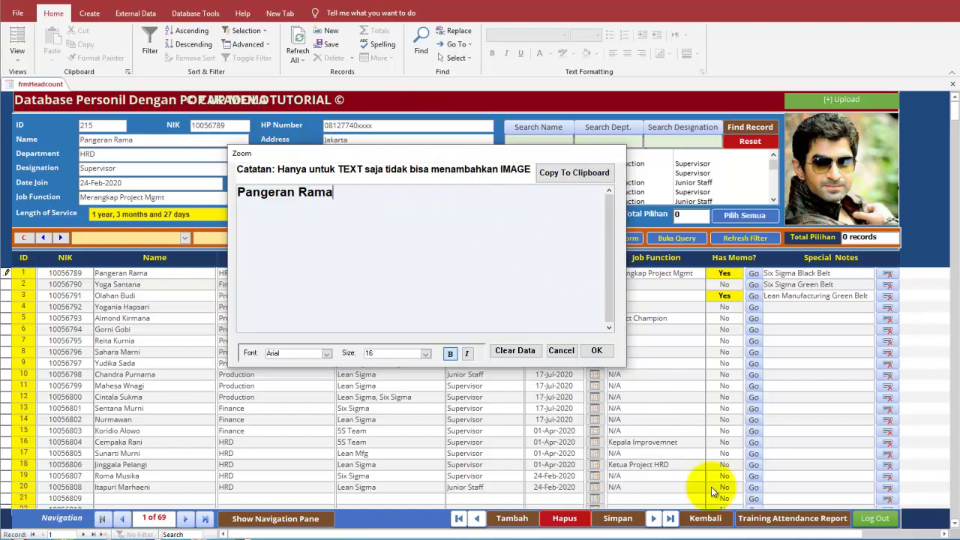
{"action": "left_click", "coordinate": [712, 539]}
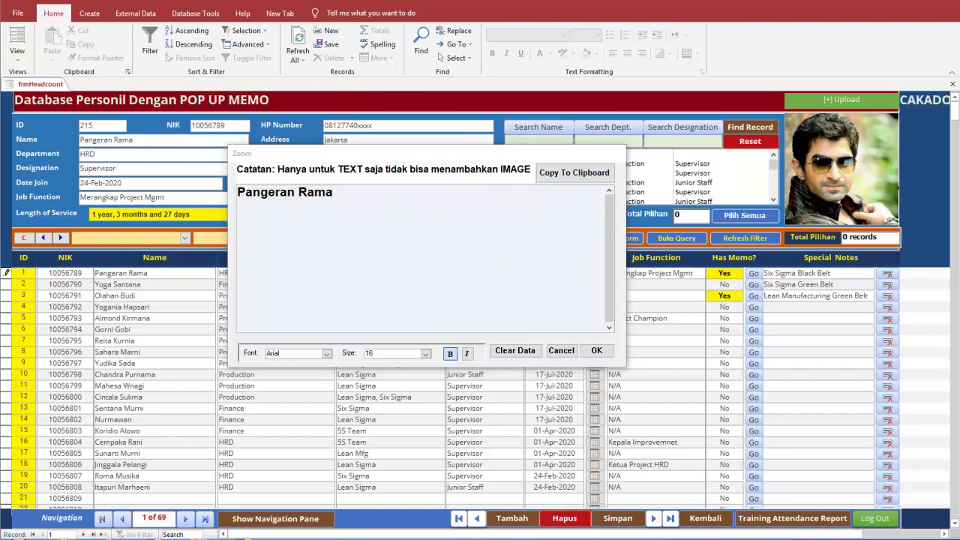
{"action": "mouse_move", "coordinate": [607, 174]}
{"action": "left_mouse_down"}
{"action": "mouse_move", "coordinate": [531, 166]}
{"action": "mouse_move", "coordinate": [605, 179]}
{"action": "left_mouse_up"}
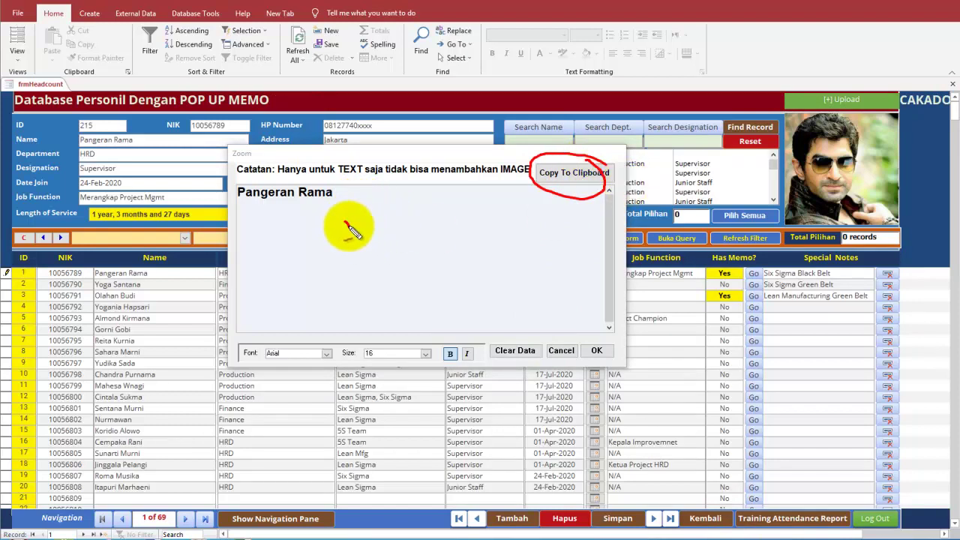
{"action": "left_click_drag", "start_coordinate": [345, 222], "coordinate": [372, 220]}
{"action": "mouse_move", "coordinate": [455, 255]}
{"action": "left_mouse_down"}
{"action": "mouse_move", "coordinate": [548, 199]}
{"action": "mouse_move", "coordinate": [555, 223]}
{"action": "left_mouse_up"}
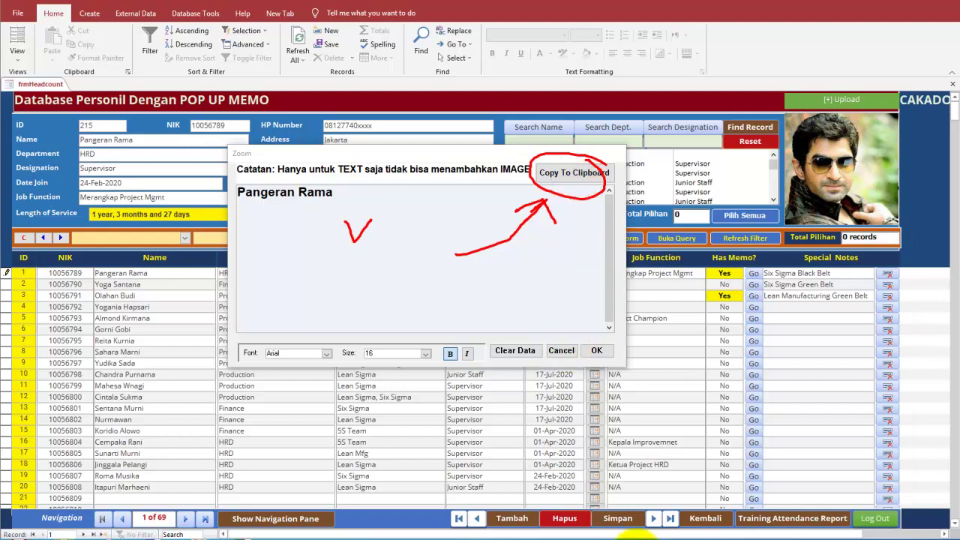
{"action": "left_click", "coordinate": [560, 350]}
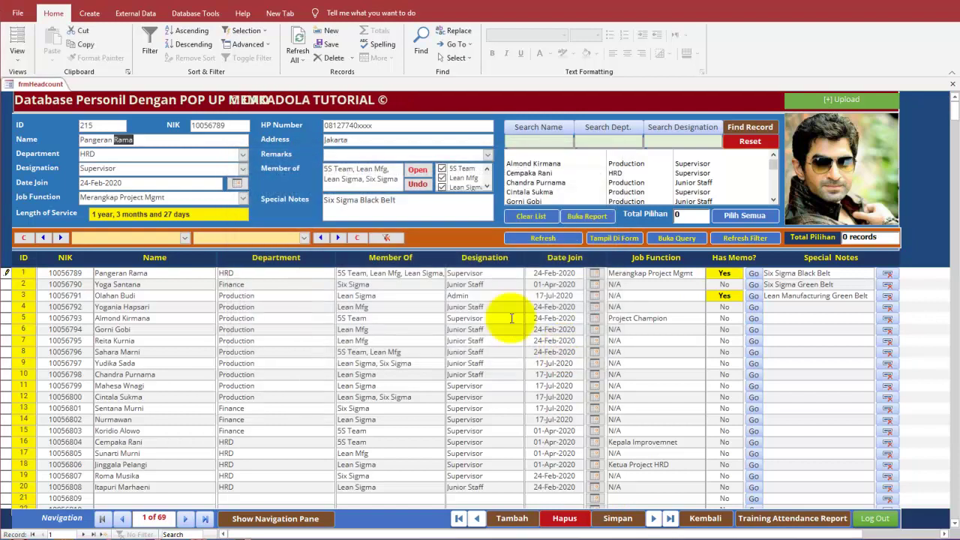
Step: Examine the first record's Length of Service field and the Date Join it is based on
{"action": "double_click", "coordinate": [214, 213]}
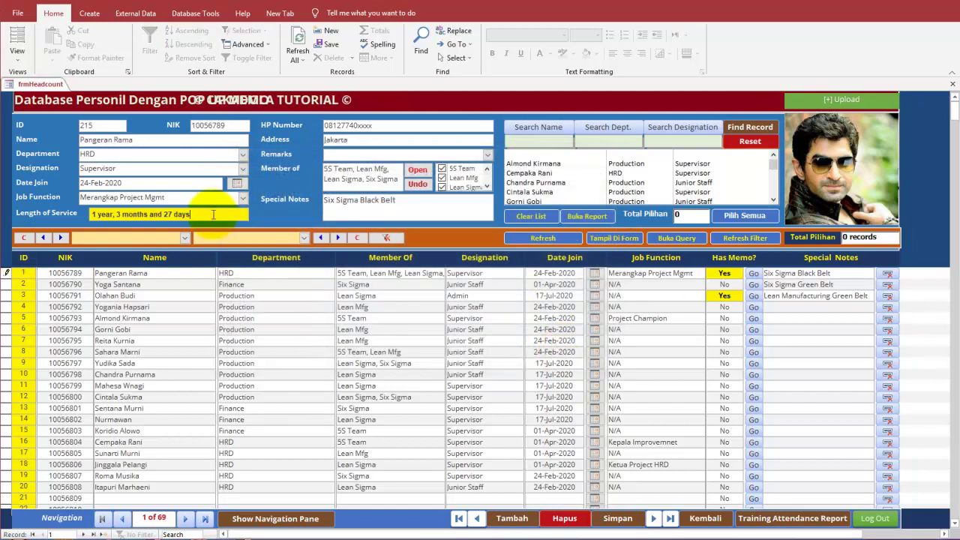
{"action": "left_click", "coordinate": [166, 184]}
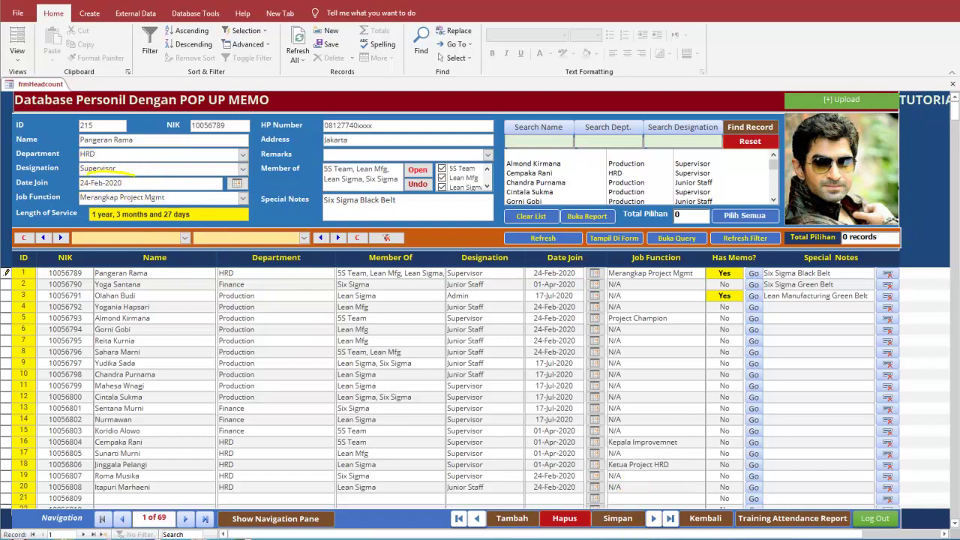
{"action": "mouse_move", "coordinate": [133, 175]}
{"action": "left_mouse_down"}
{"action": "mouse_move", "coordinate": [76, 182]}
{"action": "mouse_move", "coordinate": [116, 192]}
{"action": "mouse_move", "coordinate": [130, 175]}
{"action": "left_mouse_up"}
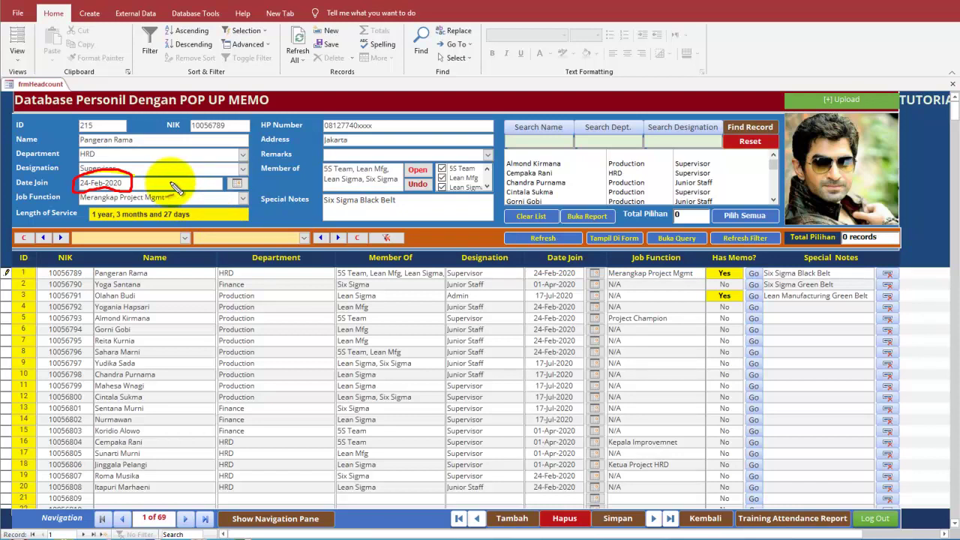
{"action": "mouse_move", "coordinate": [133, 184]}
{"action": "left_mouse_down"}
{"action": "mouse_move", "coordinate": [188, 182]}
{"action": "mouse_move", "coordinate": [212, 222]}
{"action": "left_mouse_up"}
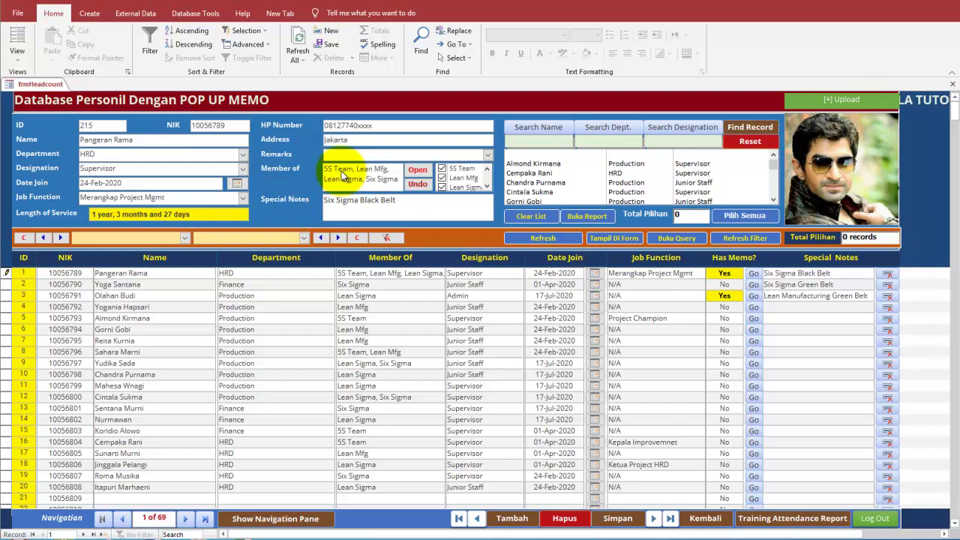
Step: Deselect 5S Team, Lean Mfg, Lean Sigma and Six Sigma in the first record's Member of list
{"action": "left_click", "coordinate": [486, 188]}
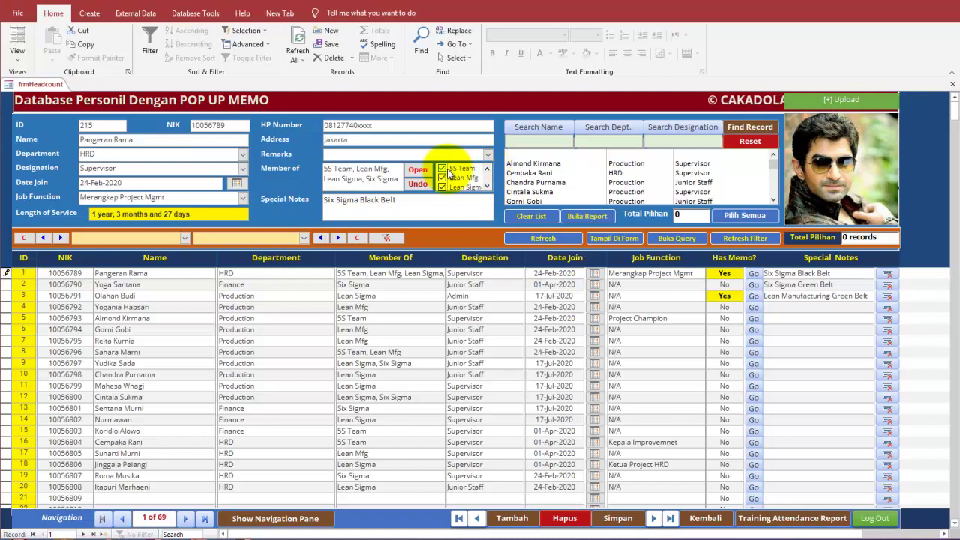
{"action": "left_click", "coordinate": [443, 178]}
{"action": "scroll", "coordinate": [444, 180], "scroll_direction": "down", "scroll_amount": 1}
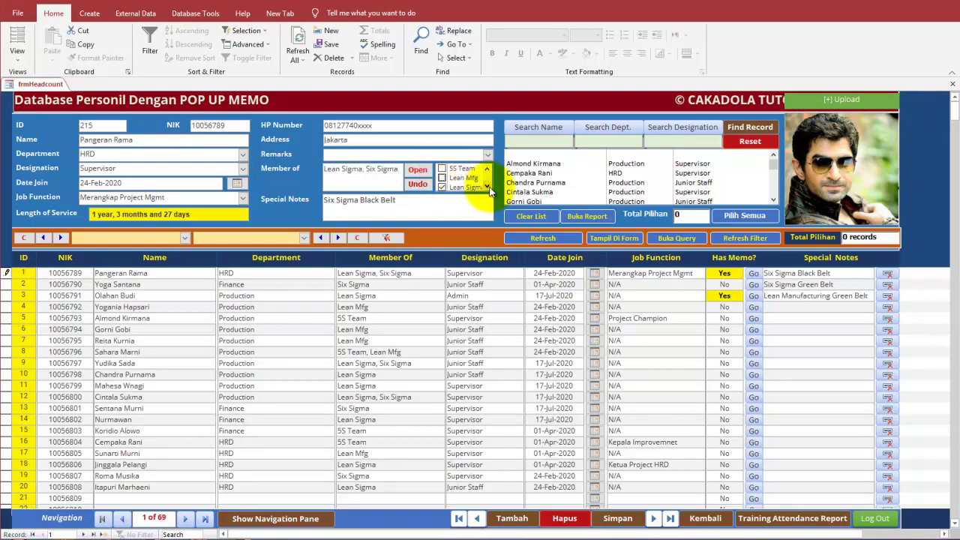
{"action": "left_click", "coordinate": [442, 178]}
{"action": "scroll", "coordinate": [444, 179], "scroll_direction": "down", "scroll_amount": 1}
{"action": "left_click", "coordinate": [442, 178]}
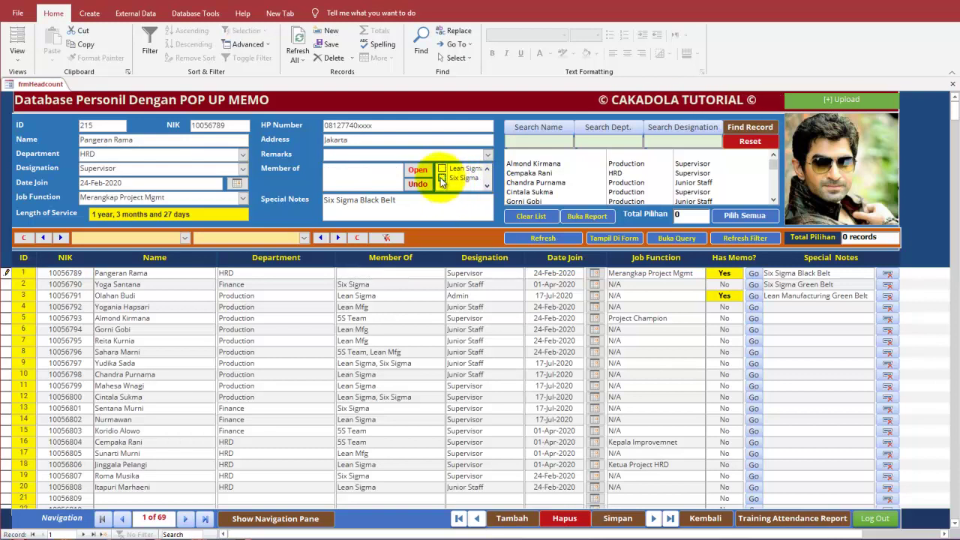
Step: Select 5S Team and Lean Mfg as the first record's memberships, clear both again, and look through the option list
{"action": "scroll", "coordinate": [479, 178], "scroll_direction": "up", "scroll_amount": 2}
{"action": "left_click", "coordinate": [442, 168]}
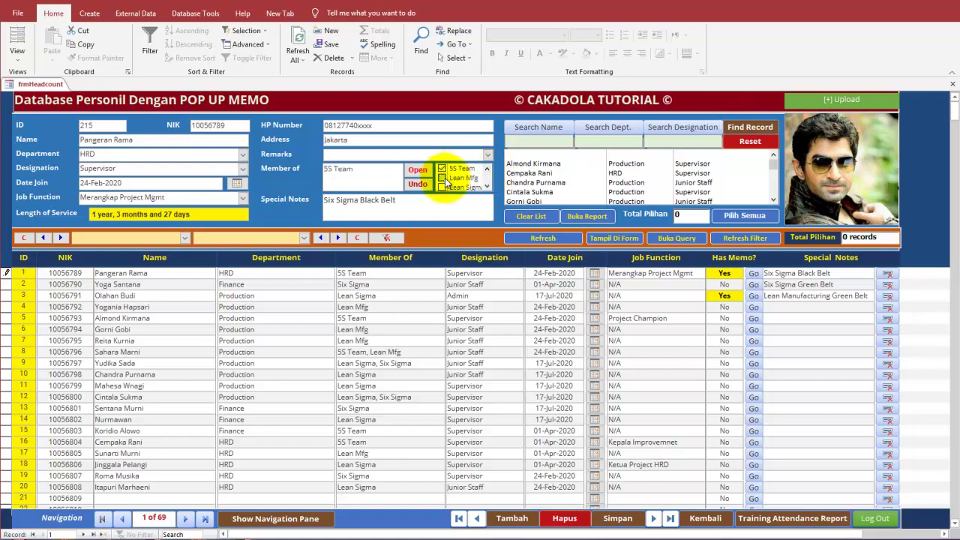
{"action": "left_click", "coordinate": [442, 178]}
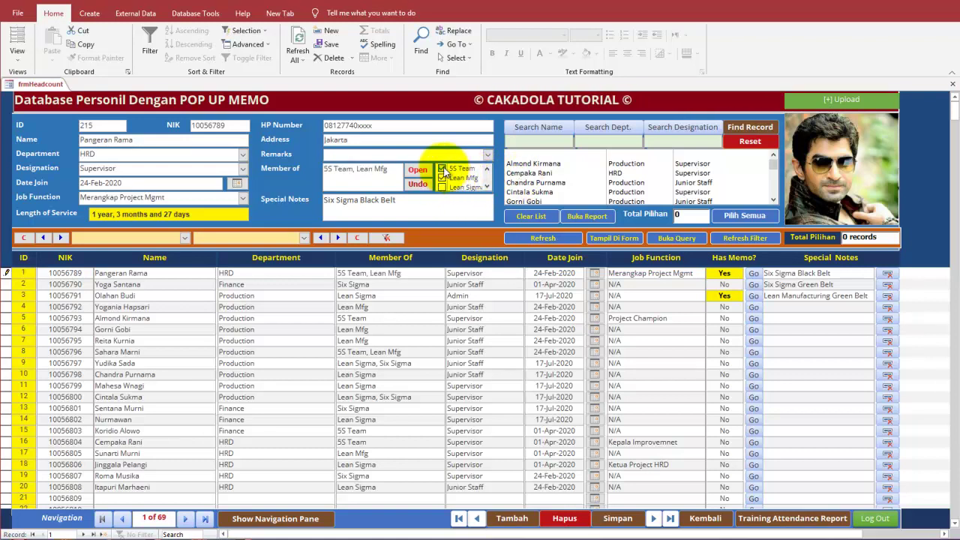
{"action": "left_click", "coordinate": [443, 168]}
{"action": "left_click", "coordinate": [443, 179]}
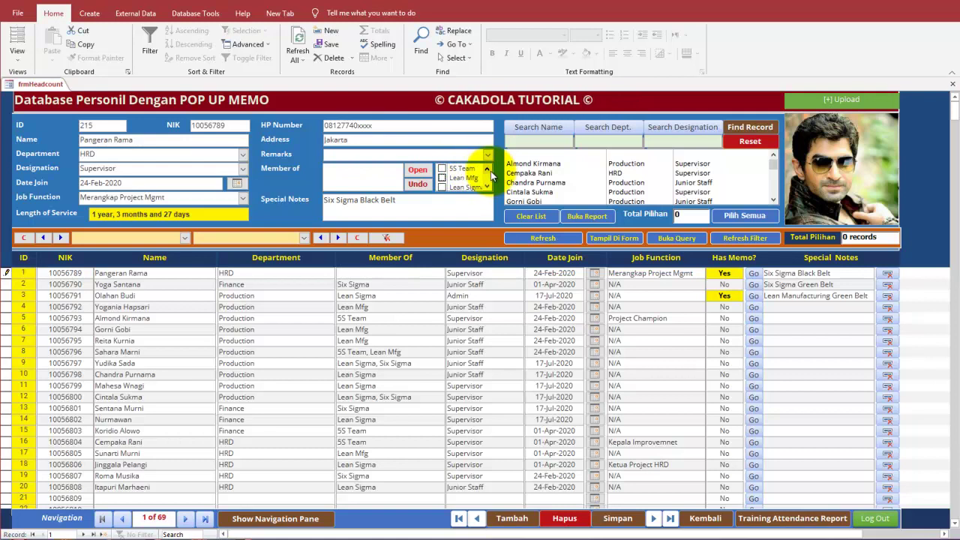
{"action": "left_click", "coordinate": [485, 187]}
{"action": "left_click", "coordinate": [487, 168]}
{"action": "left_click", "coordinate": [488, 187]}
{"action": "left_click", "coordinate": [487, 187]}
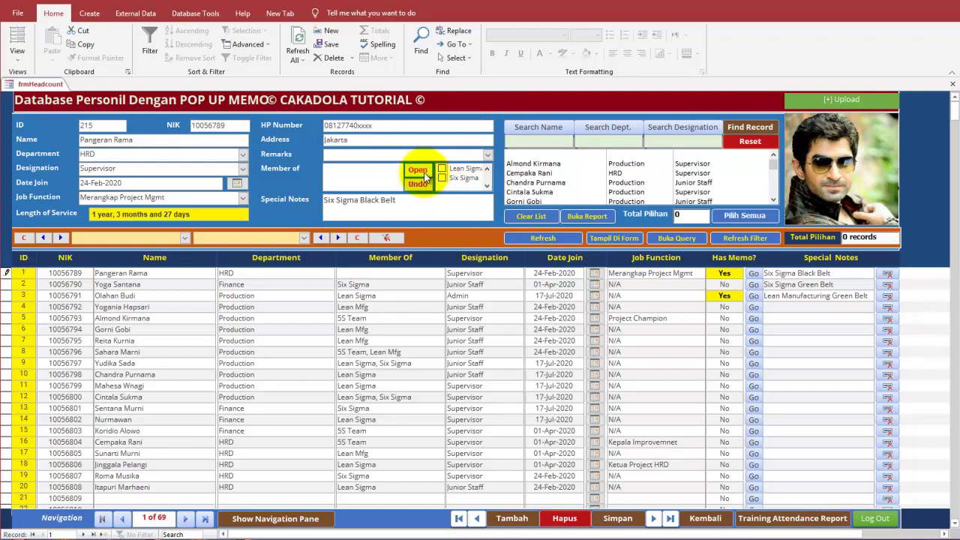
Step: Open the membership pop-up for the first record, select Lean Mfg and Lean Sigma, and confirm the selection
{"action": "left_click", "coordinate": [418, 171]}
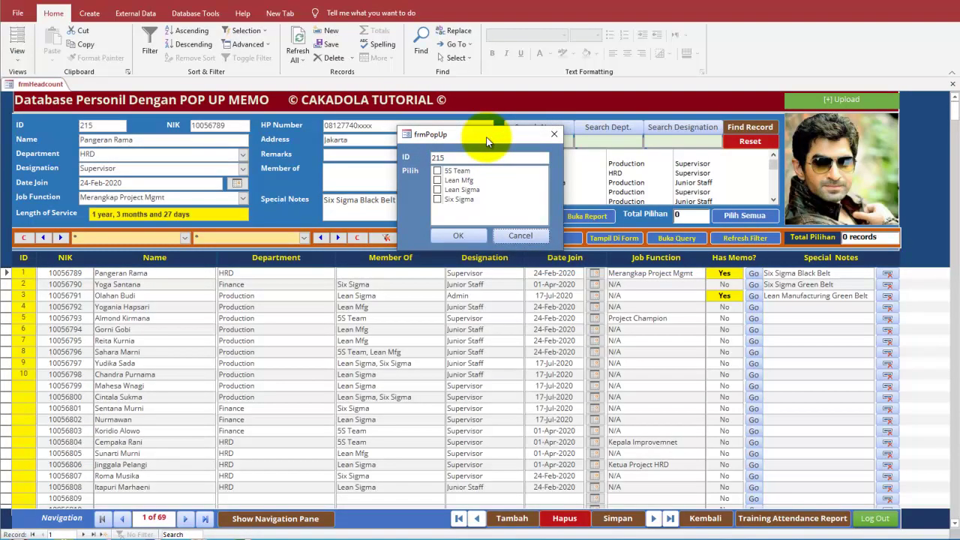
{"action": "left_click_drag", "start_coordinate": [487, 141], "coordinate": [594, 134]}
{"action": "left_click", "coordinate": [574, 176]}
{"action": "left_click", "coordinate": [574, 185]}
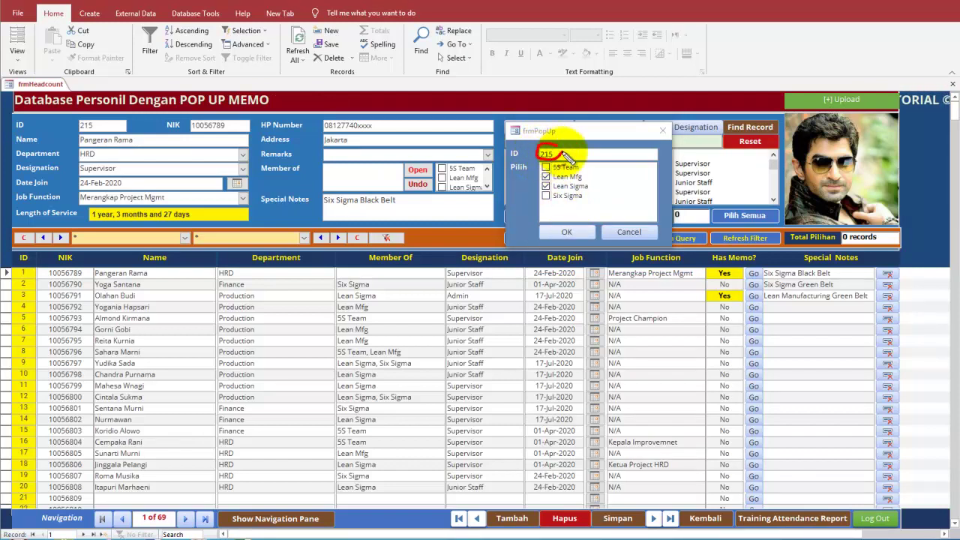
{"action": "left_click_drag", "start_coordinate": [79, 124], "coordinate": [97, 128]}
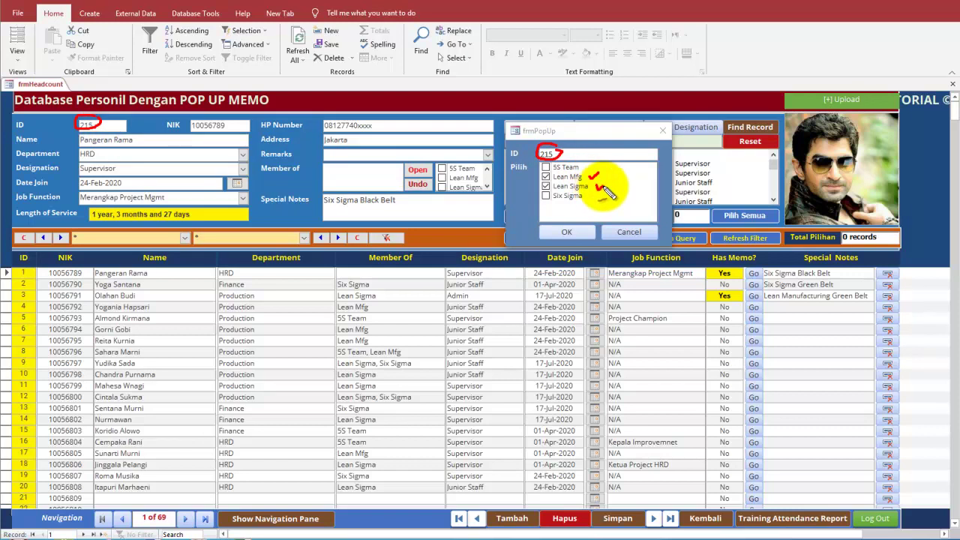
{"action": "mouse_move", "coordinate": [534, 186]}
{"action": "left_mouse_down"}
{"action": "mouse_move", "coordinate": [373, 179]}
{"action": "mouse_move", "coordinate": [390, 186]}
{"action": "left_mouse_up"}
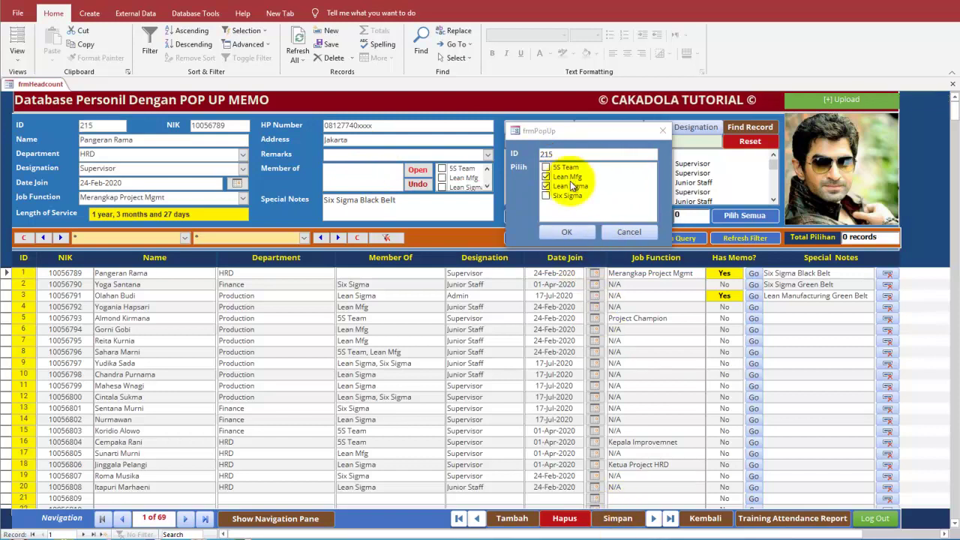
{"action": "left_click", "coordinate": [564, 232]}
{"action": "left_click", "coordinate": [378, 184]}
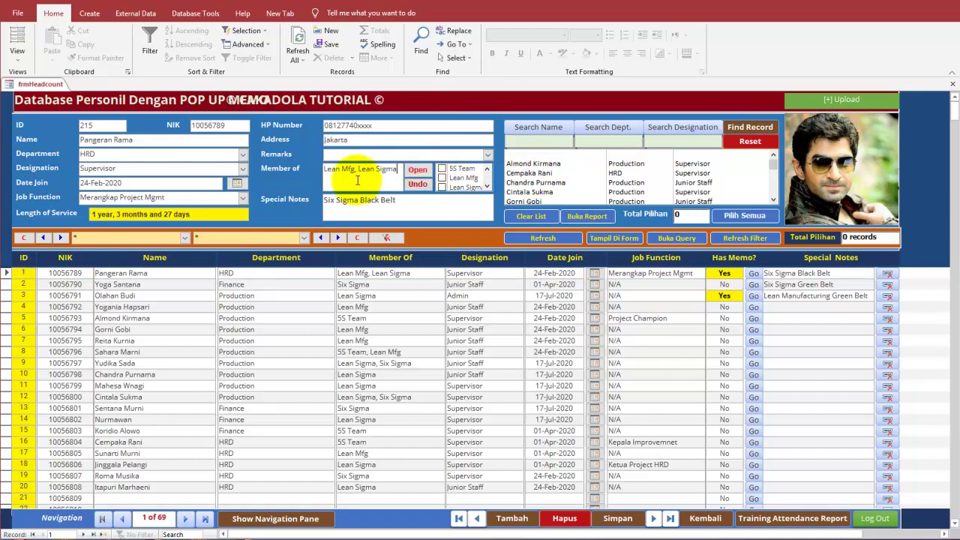
Step: Open the first record's membership pop-up, move it clear of the Member of field, and additionally select Six Sigma
{"action": "left_click", "coordinate": [422, 180]}
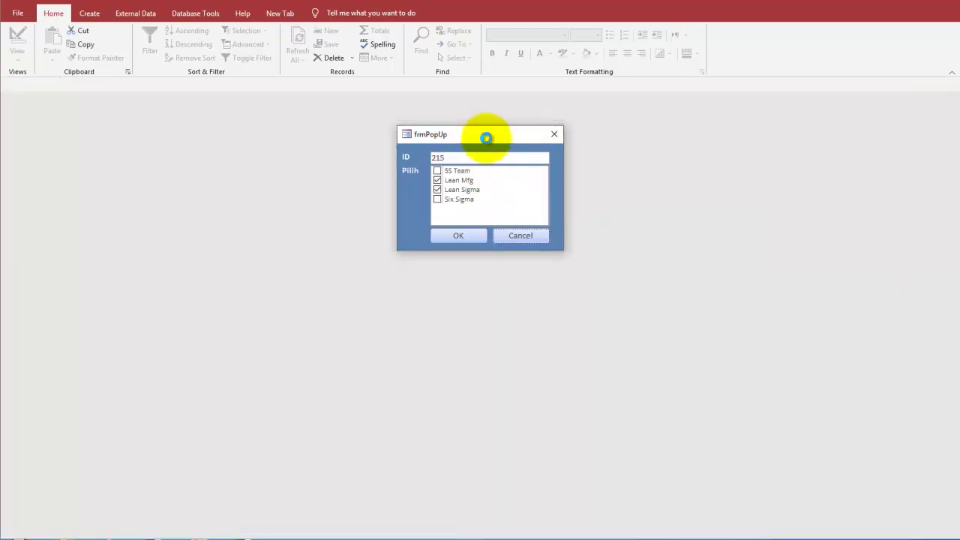
{"action": "left_click_drag", "start_coordinate": [486, 137], "coordinate": [628, 152]}
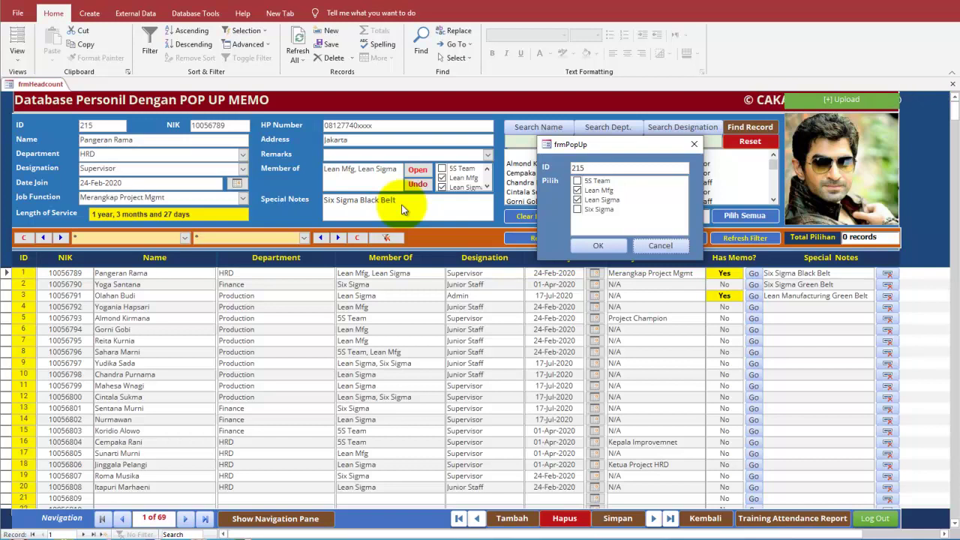
{"action": "left_click_drag", "start_coordinate": [587, 148], "coordinate": [641, 147]}
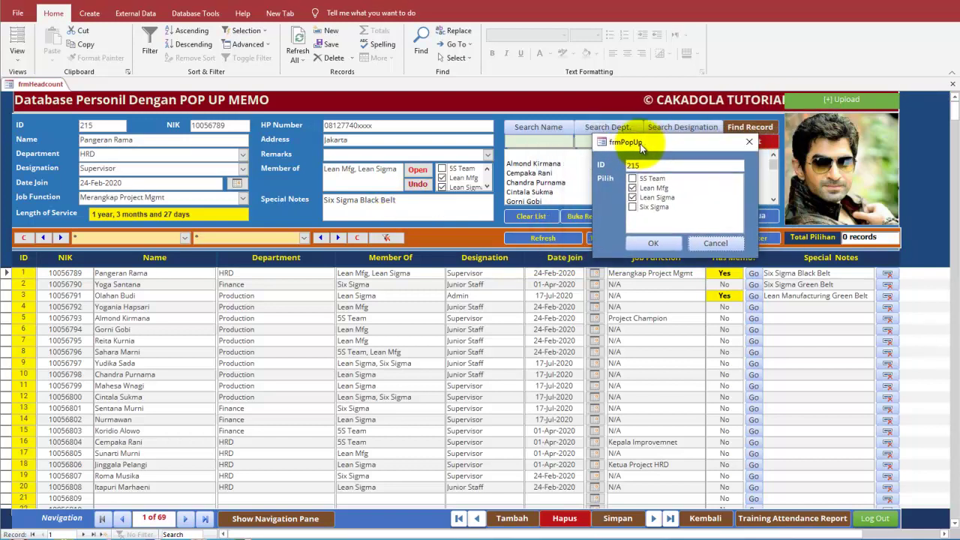
{"action": "left_click", "coordinate": [641, 212]}
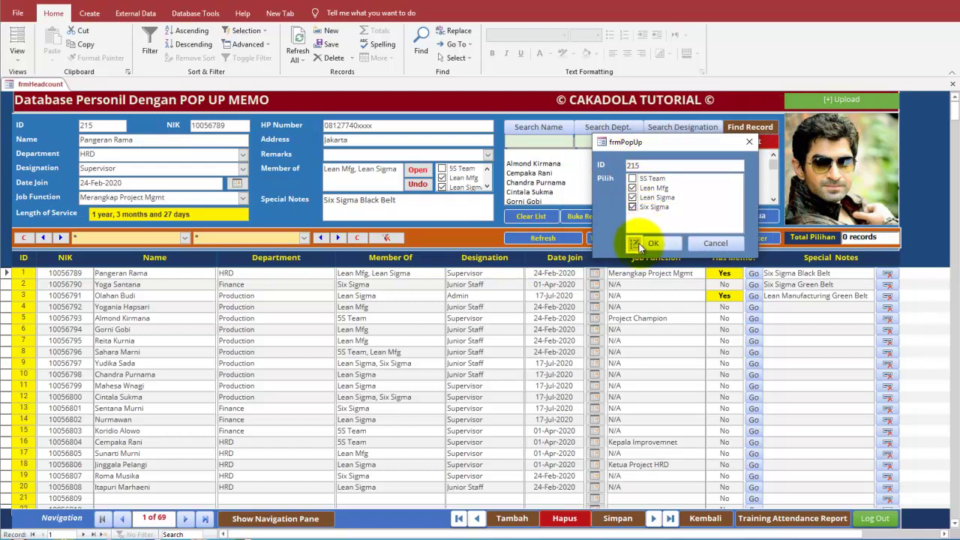
Step: Add HSE Committee as a new team to the membership options and confirm the first record's membership pop-up
{"action": "left_click", "coordinate": [643, 245]}
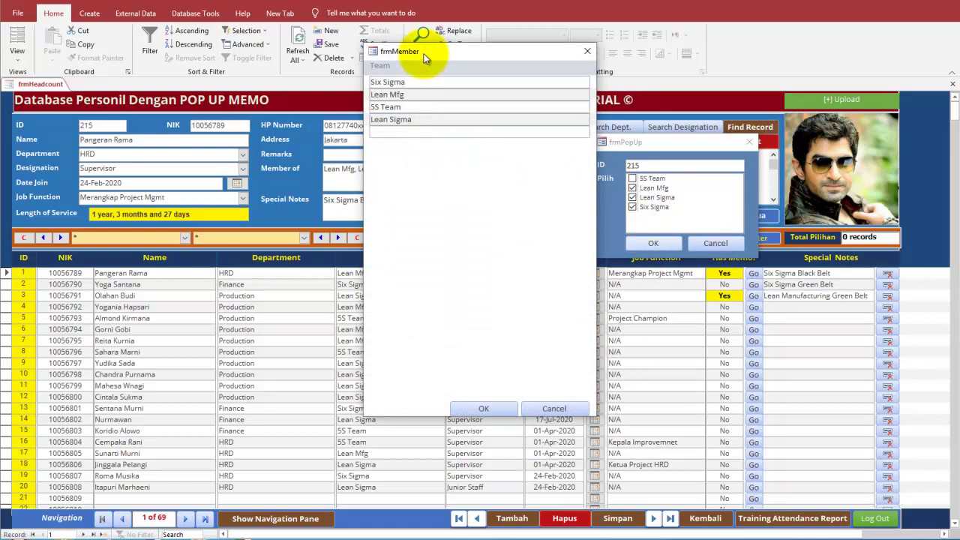
{"action": "left_click_drag", "start_coordinate": [422, 52], "coordinate": [413, 74]}
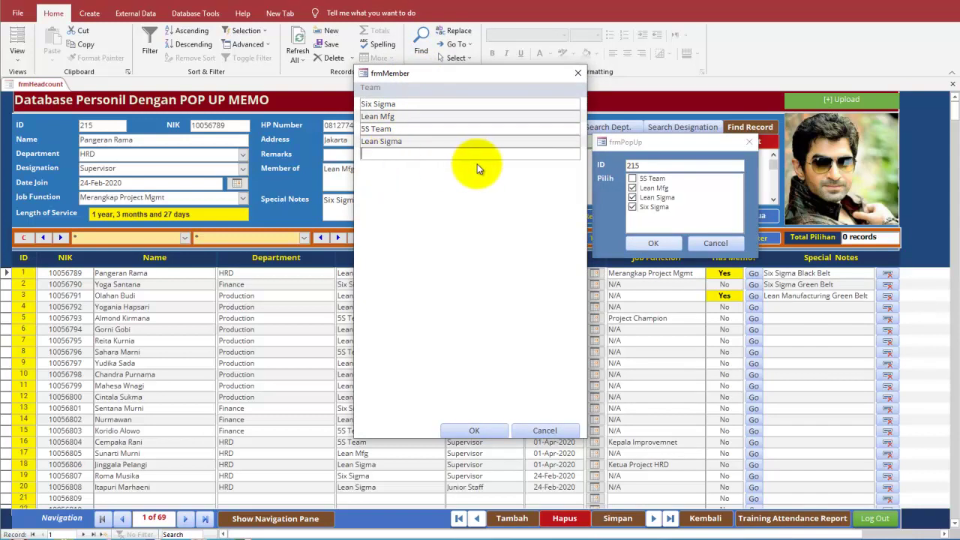
{"action": "type", "text": "hsE"}
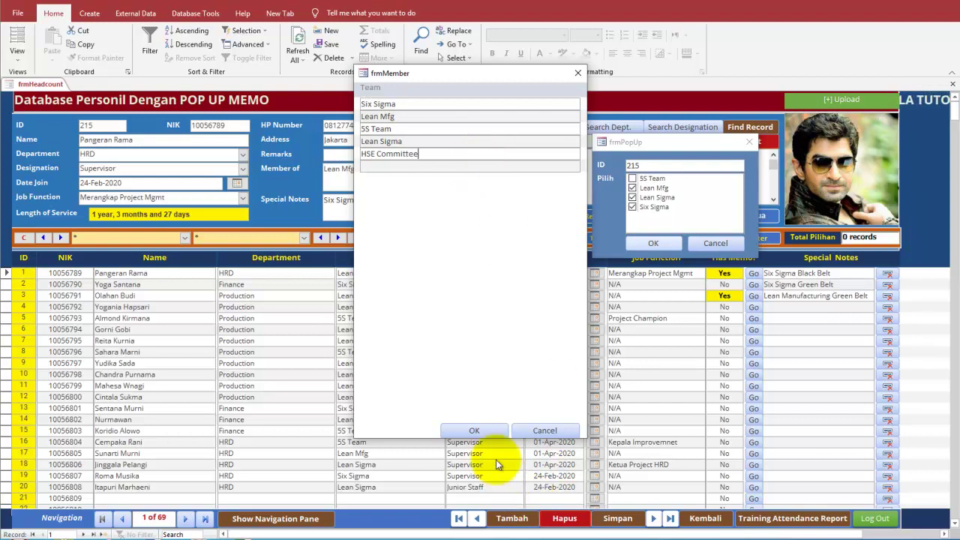
{"action": "left_click", "coordinate": [475, 429]}
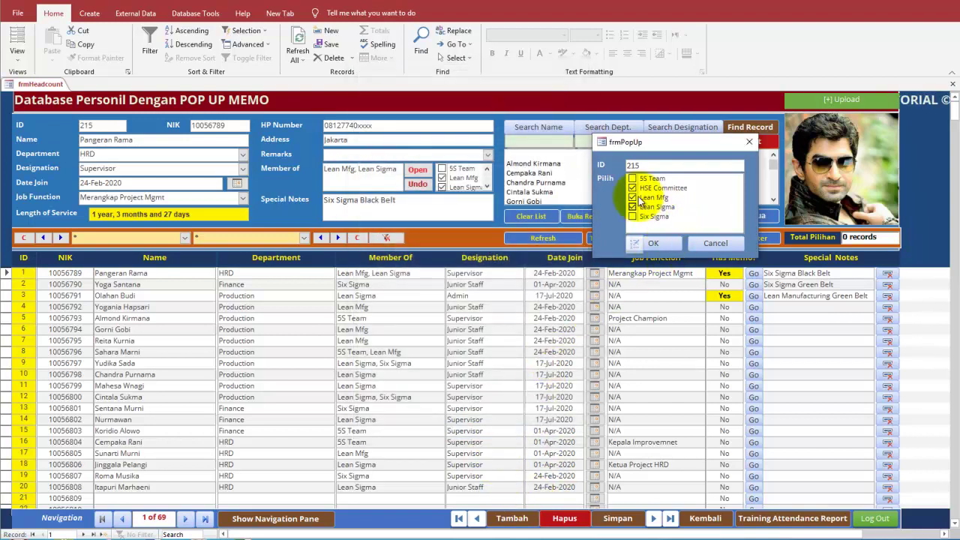
{"action": "left_click", "coordinate": [652, 245]}
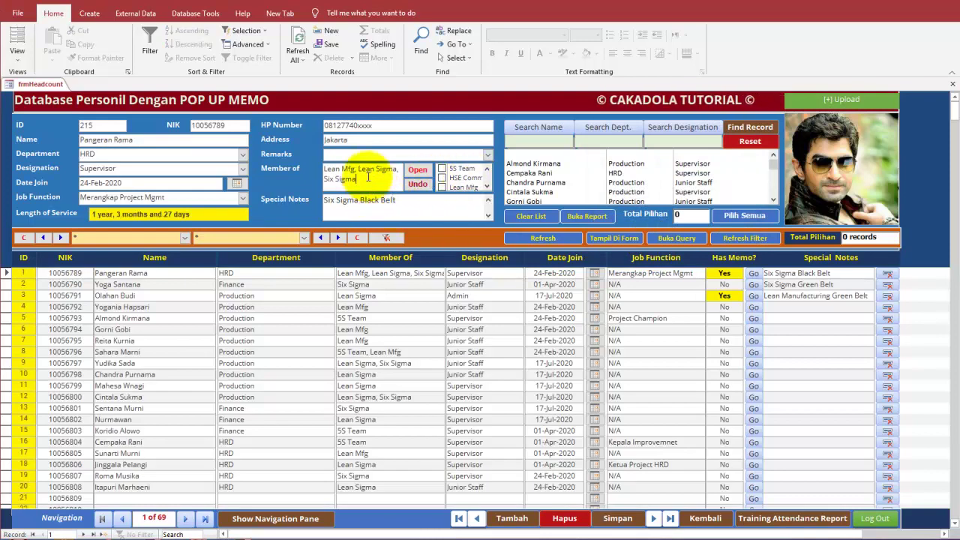
Step: Add HSE Committee to the first record's memberships through the membership pop-up
{"action": "left_click", "coordinate": [417, 171]}
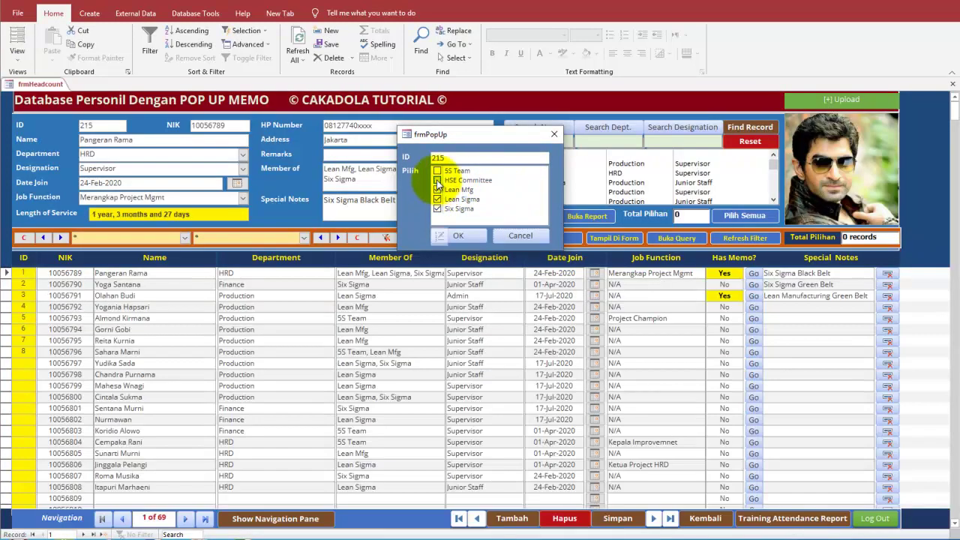
{"action": "left_click", "coordinate": [437, 181]}
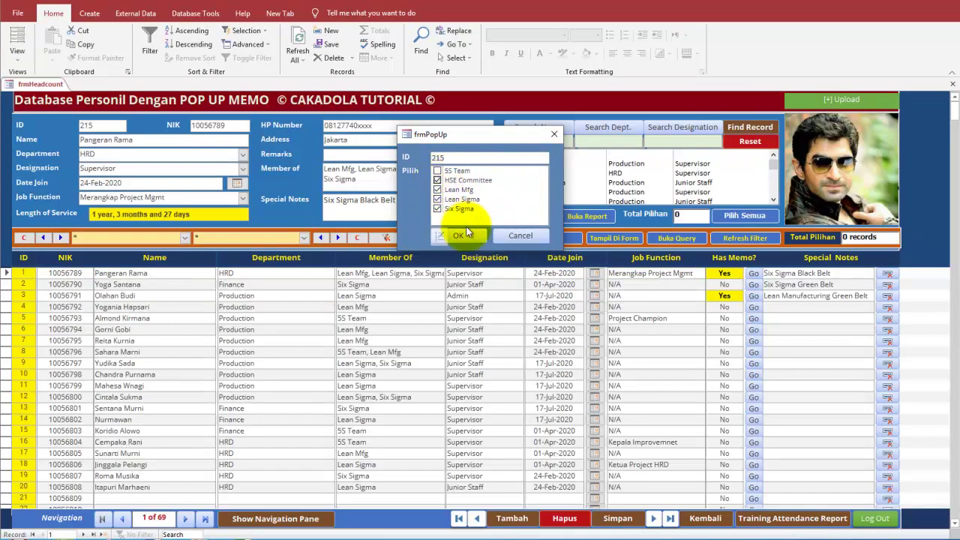
{"action": "left_click", "coordinate": [457, 235]}
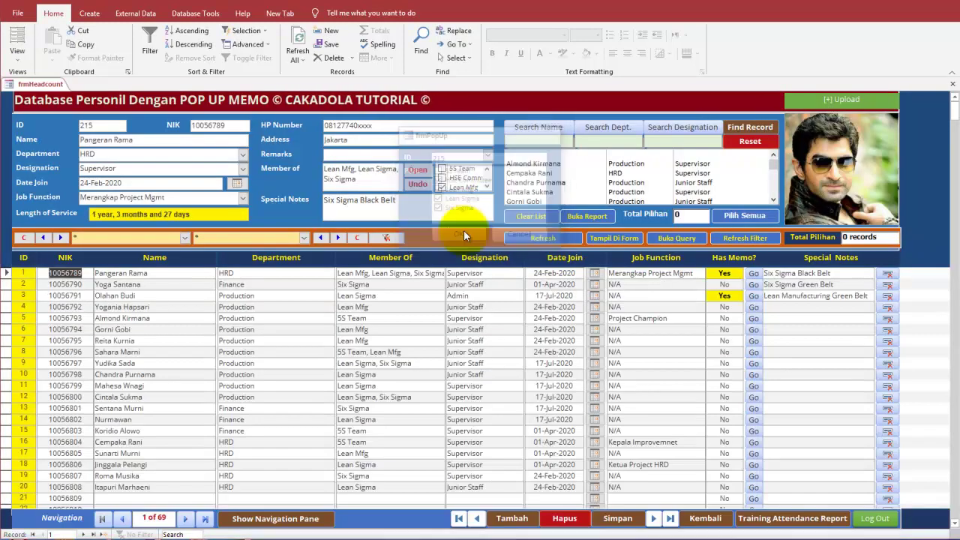
Step: Show the first record's full Member of entry in the Zoom window and examine it
{"action": "double_click", "coordinate": [369, 179]}
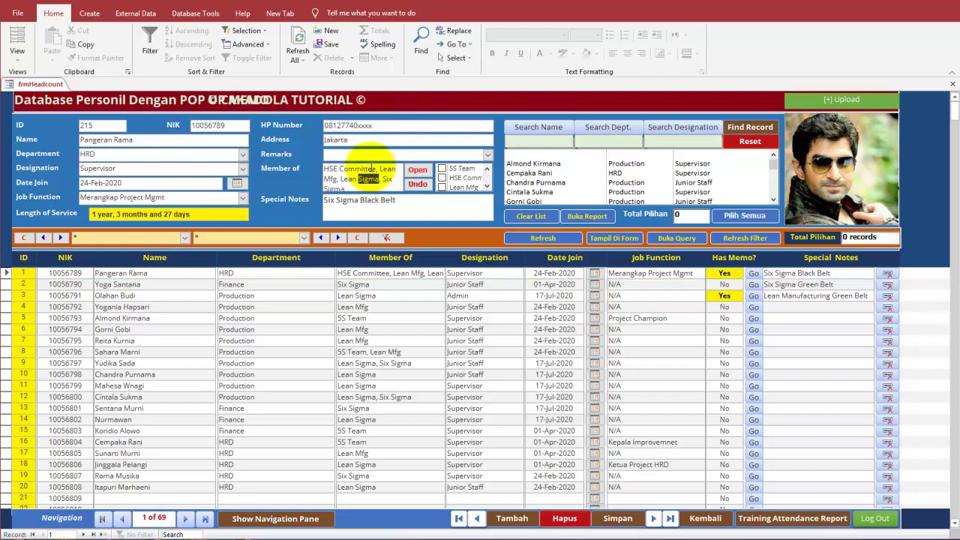
{"action": "left_click", "coordinate": [372, 167]}
{"action": "left_click", "coordinate": [340, 170]}
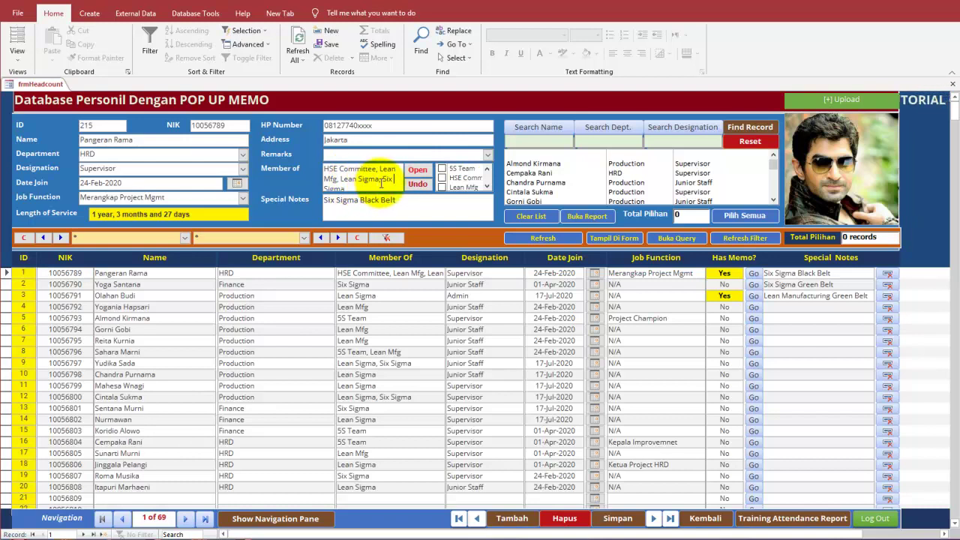
{"action": "left_click", "coordinate": [391, 180]}
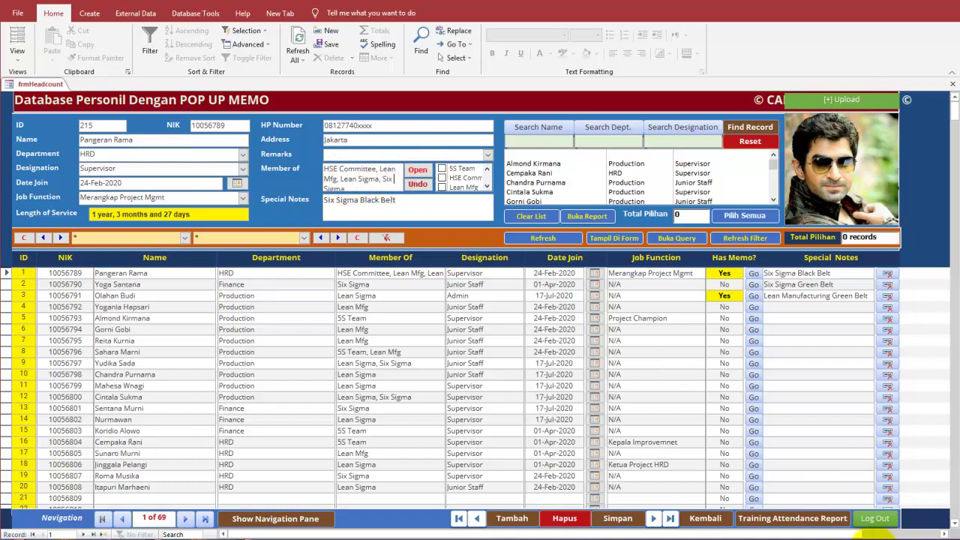
{"action": "double_click", "coordinate": [368, 179]}
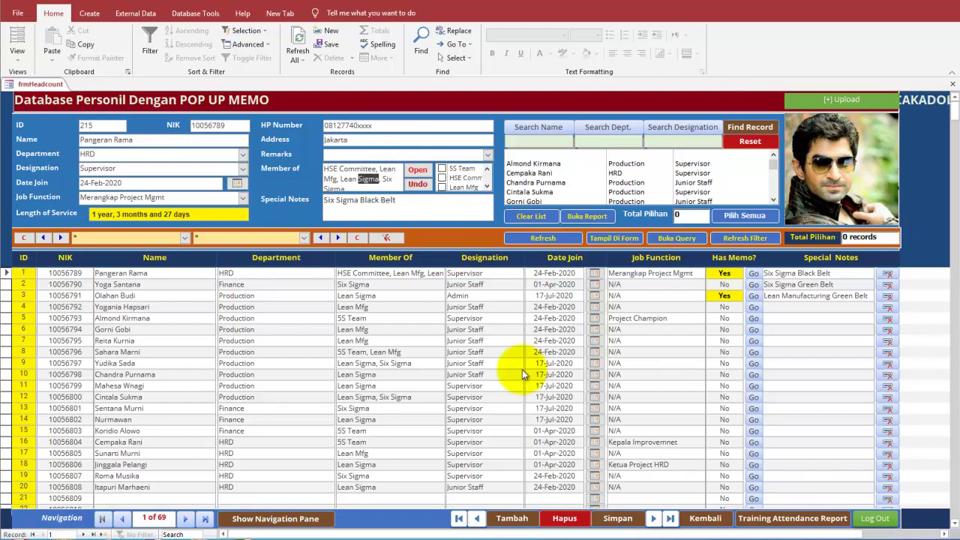
{"action": "left_click", "coordinate": [369, 182]}
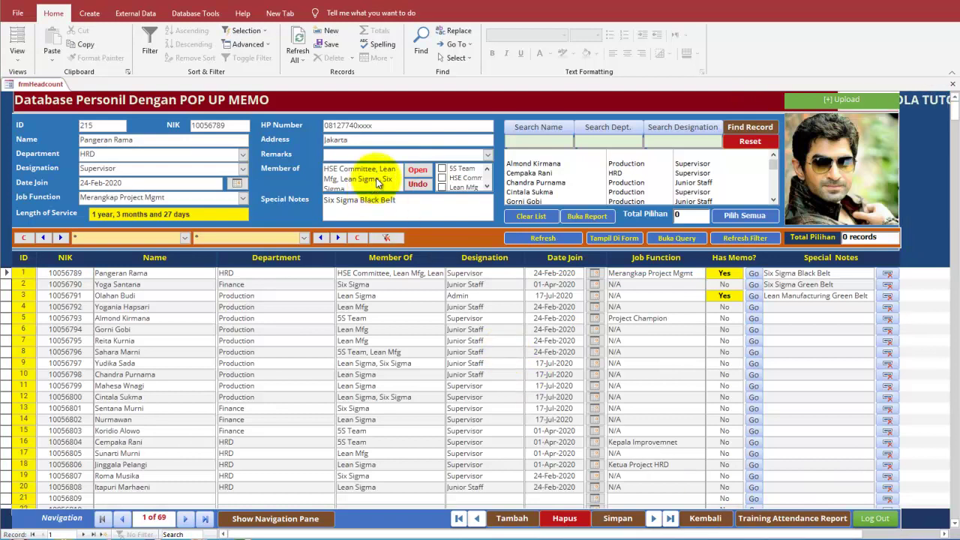
{"action": "double_click", "coordinate": [377, 182]}
{"action": "left_click", "coordinate": [360, 181]}
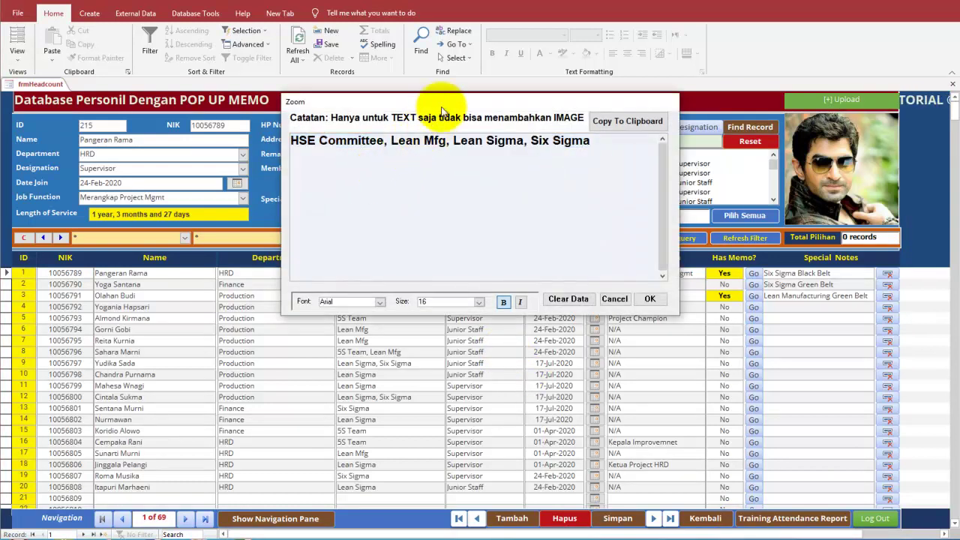
{"action": "left_click_drag", "start_coordinate": [445, 108], "coordinate": [459, 134]}
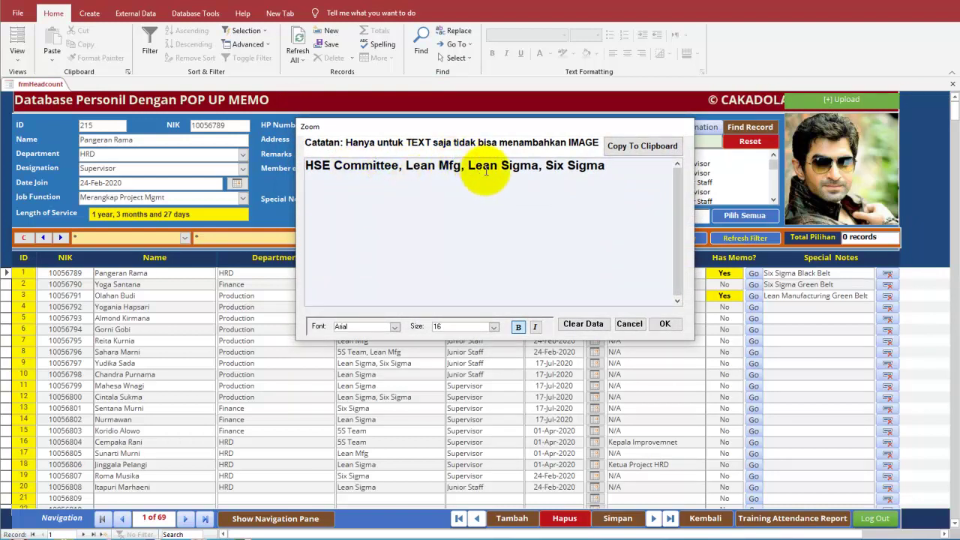
Step: Try to confirm the Member of entry from the Zoom window, then cancel the window and dismiss the messages
{"action": "left_click", "coordinate": [664, 323]}
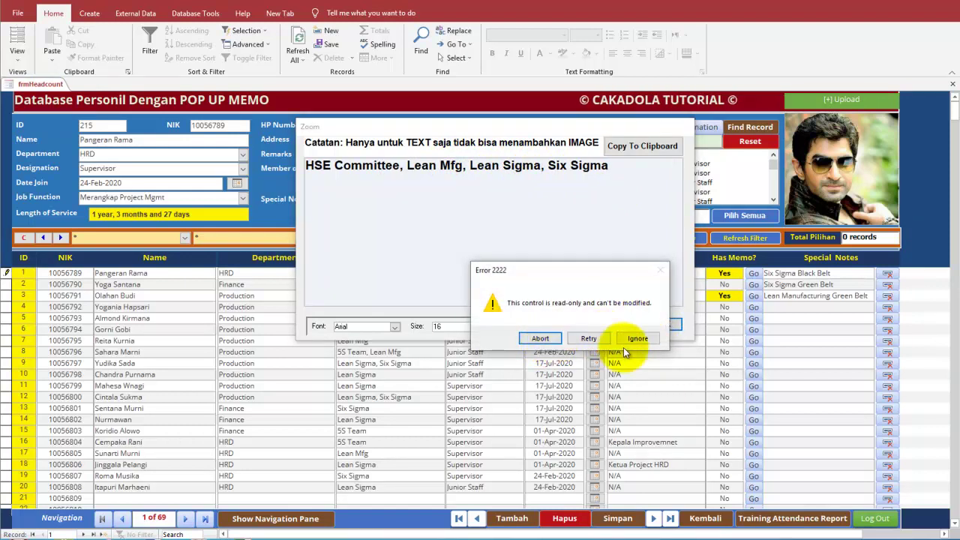
{"action": "left_click", "coordinate": [540, 338]}
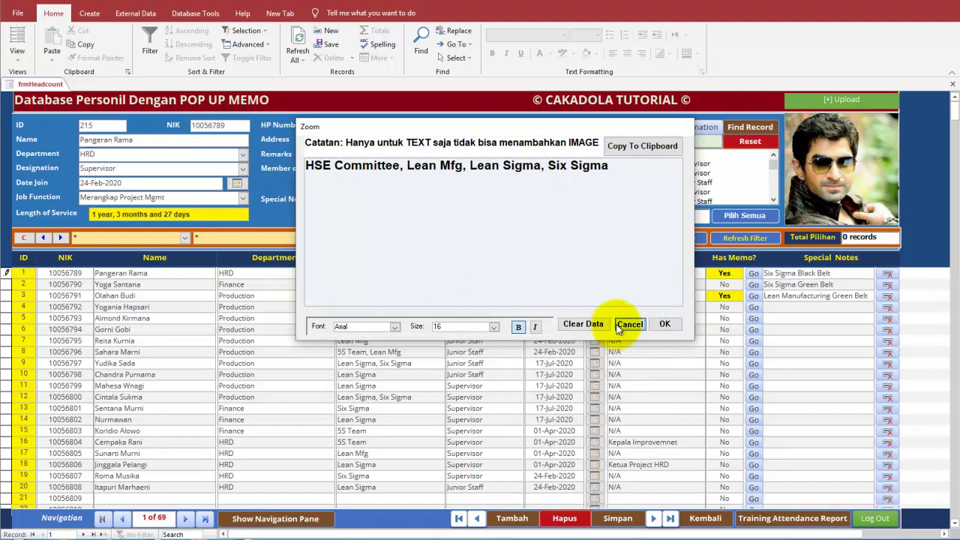
{"action": "left_click", "coordinate": [633, 324]}
{"action": "left_click", "coordinate": [424, 207]}
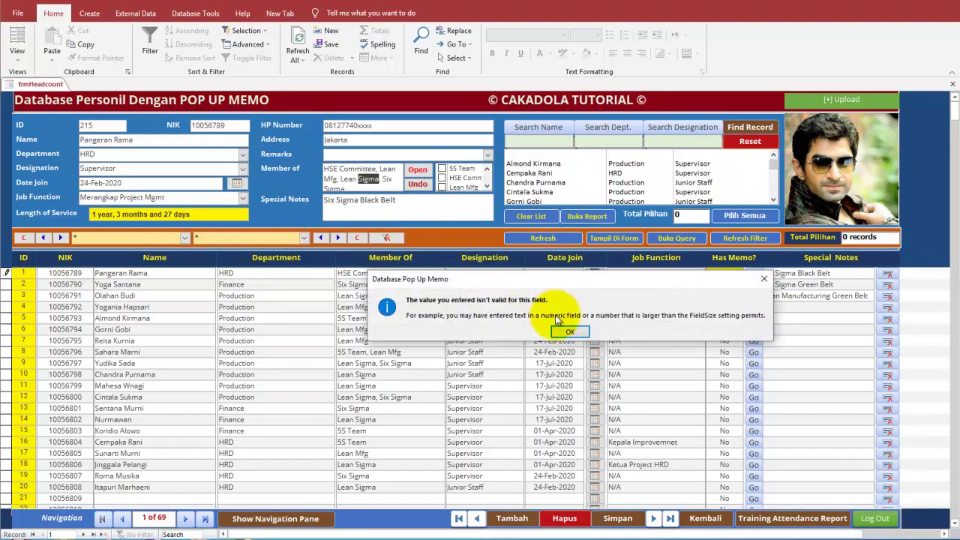
{"action": "left_click", "coordinate": [572, 332]}
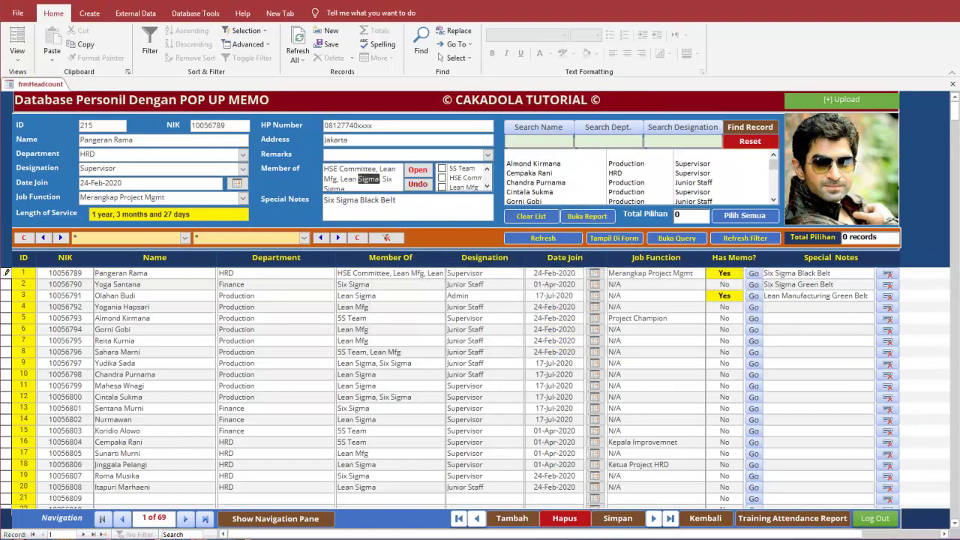
Step: View the first record's Member of entry in the Zoom window again and cancel without changes
{"action": "left_click", "coordinate": [360, 186]}
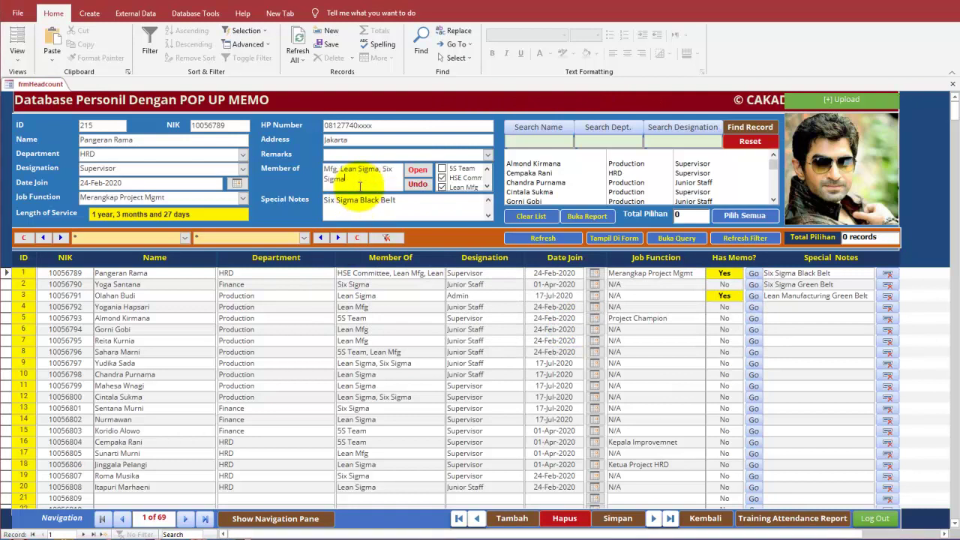
{"action": "double_click", "coordinate": [381, 177]}
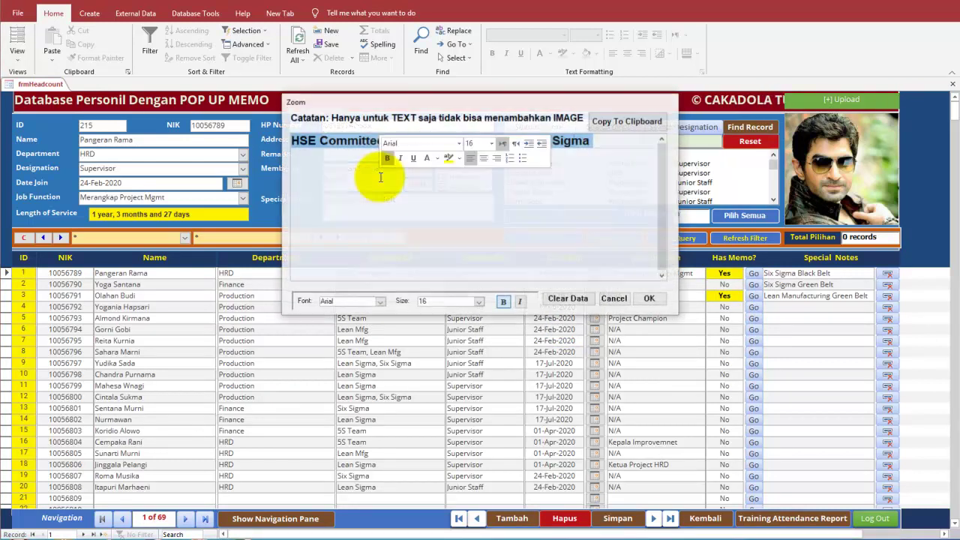
{"action": "left_click", "coordinate": [615, 299]}
{"action": "left_click", "coordinate": [388, 213]}
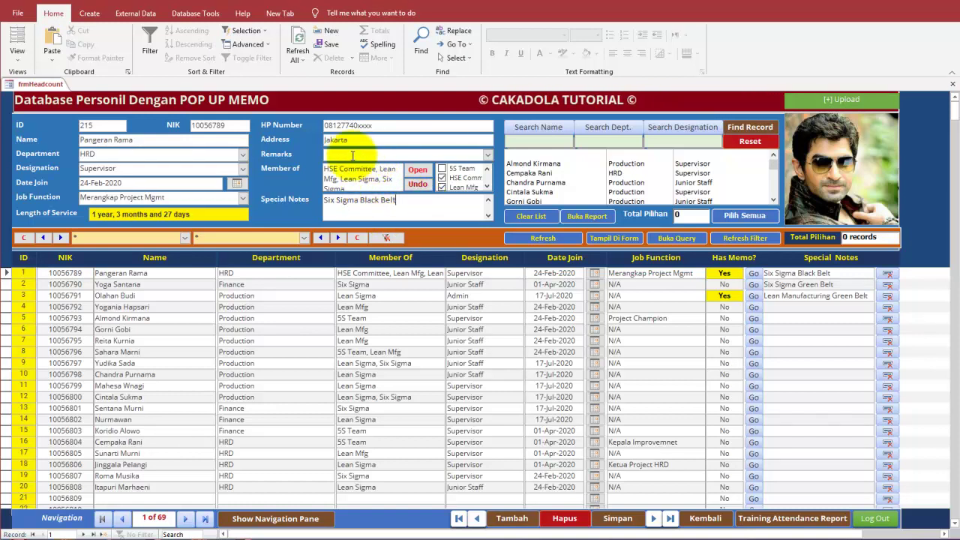
Step: Go through records 2 to 6, 10 and back to 3, examining the header details and photo for each
{"action": "left_click", "coordinate": [23, 284]}
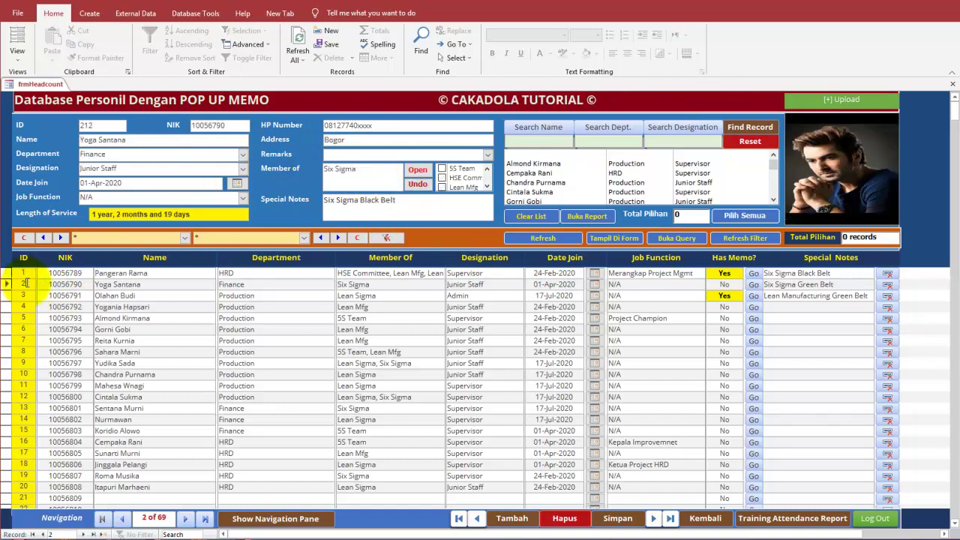
{"action": "left_click", "coordinate": [27, 295]}
{"action": "left_click", "coordinate": [26, 307]}
{"action": "left_click", "coordinate": [29, 318]}
{"action": "left_click", "coordinate": [30, 329]}
{"action": "left_click", "coordinate": [31, 374]}
{"action": "left_click", "coordinate": [26, 296]}
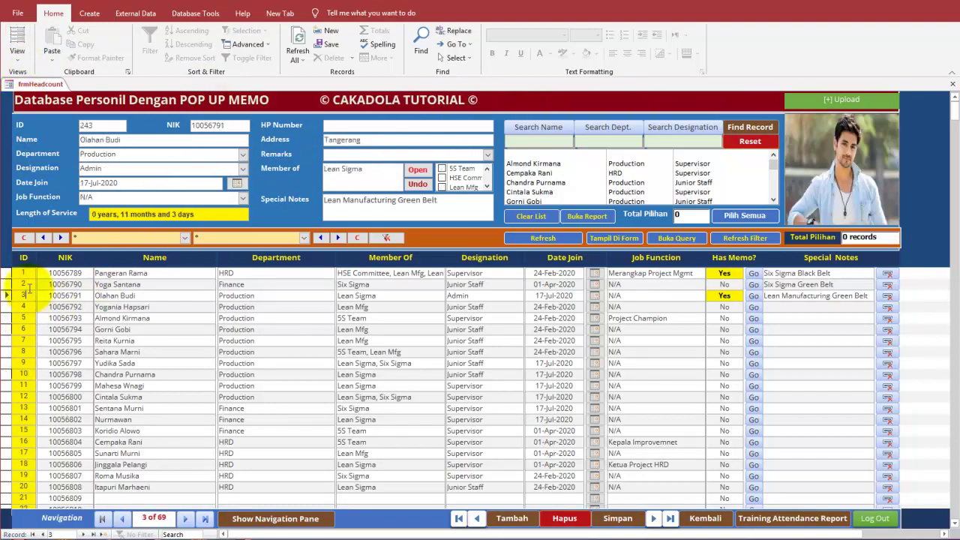
{"action": "scroll", "coordinate": [75, 363], "scroll_direction": "down", "scroll_amount": 1}
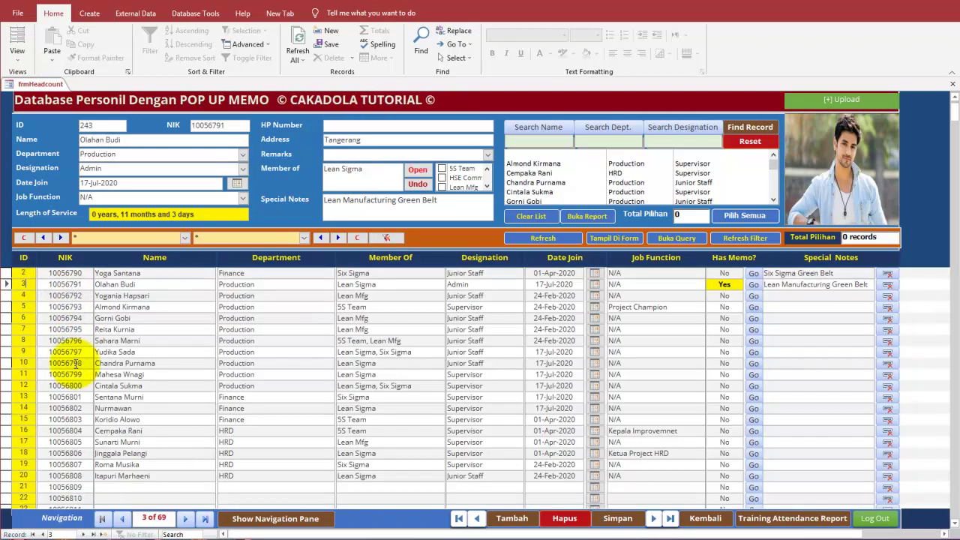
{"action": "scroll", "coordinate": [75, 362], "scroll_direction": "up", "scroll_amount": 1}
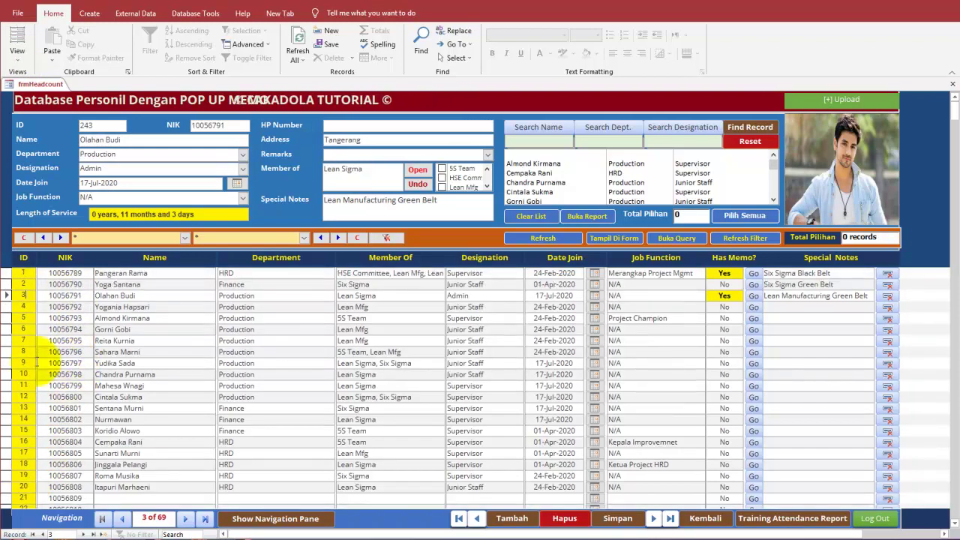
Step: Switch among records 1, 2, 3 and 6 to compare their header details and photos, and look through the lower rows
{"action": "left_click", "coordinate": [54, 295]}
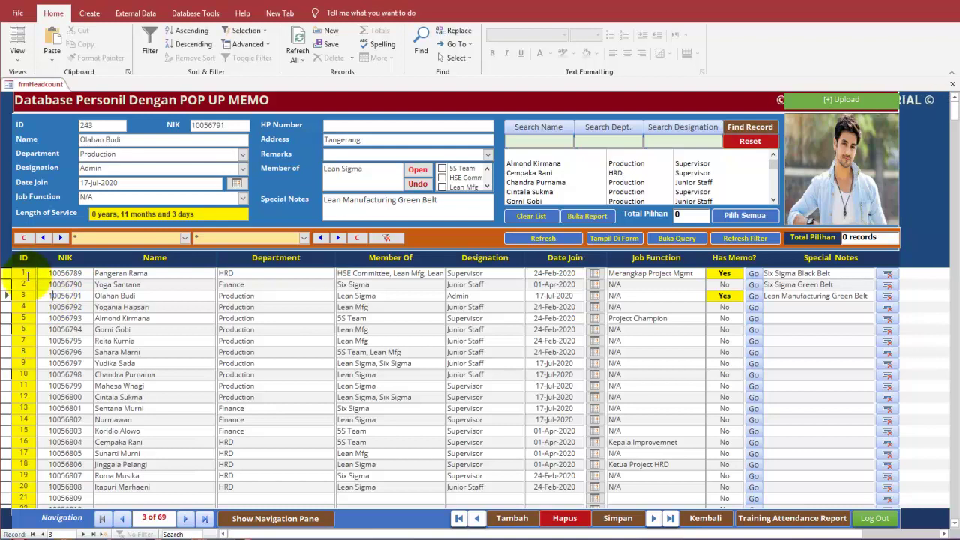
{"action": "left_click", "coordinate": [27, 275]}
{"action": "left_click", "coordinate": [27, 285]}
{"action": "left_click", "coordinate": [30, 295]}
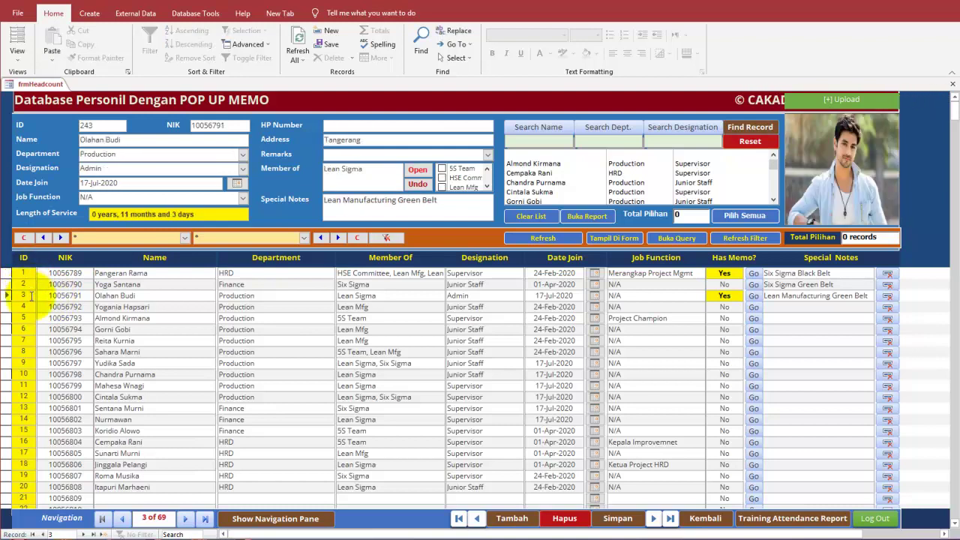
{"action": "left_click", "coordinate": [31, 274]}
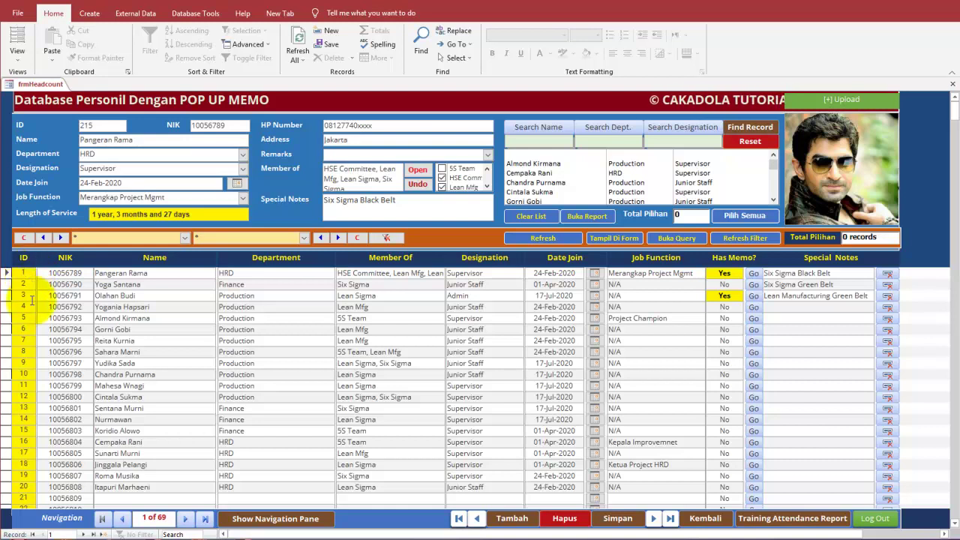
{"action": "left_click", "coordinate": [30, 295]}
{"action": "left_click", "coordinate": [28, 272]}
{"action": "left_click", "coordinate": [30, 296]}
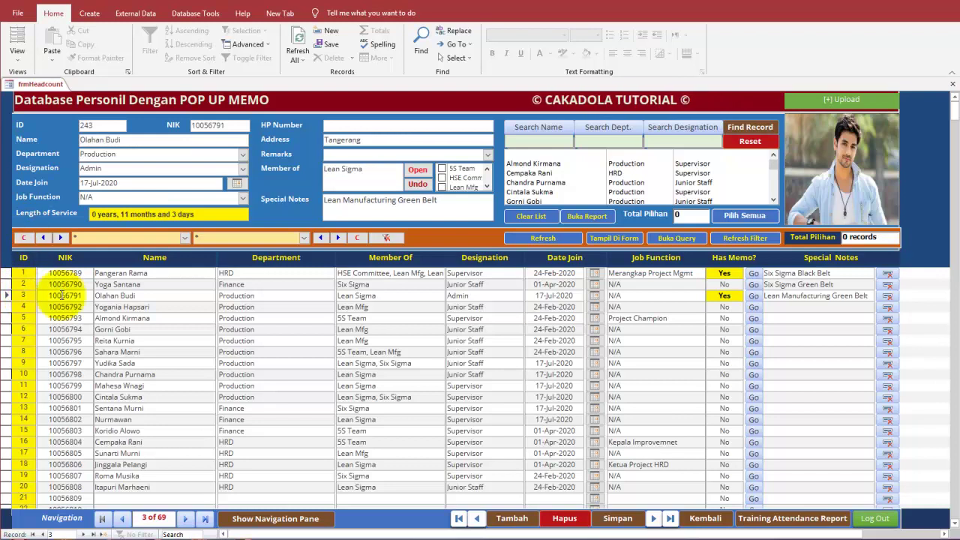
{"action": "left_click", "coordinate": [34, 329]}
{"action": "scroll", "coordinate": [75, 360], "scroll_direction": "down", "scroll_amount": 3}
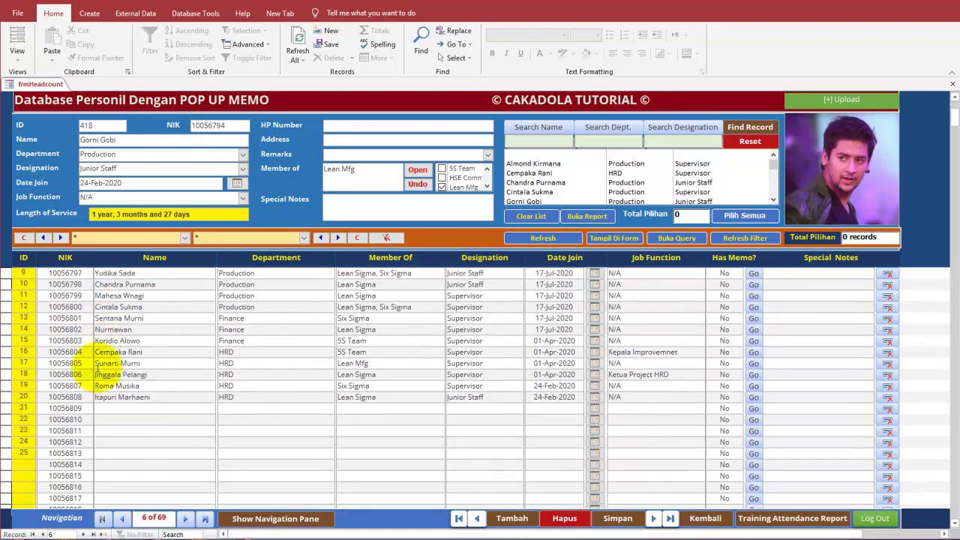
Step: Delete the blank record in row 21 below the last filled-in employee and confirm the deletion
{"action": "left_click", "coordinate": [105, 407]}
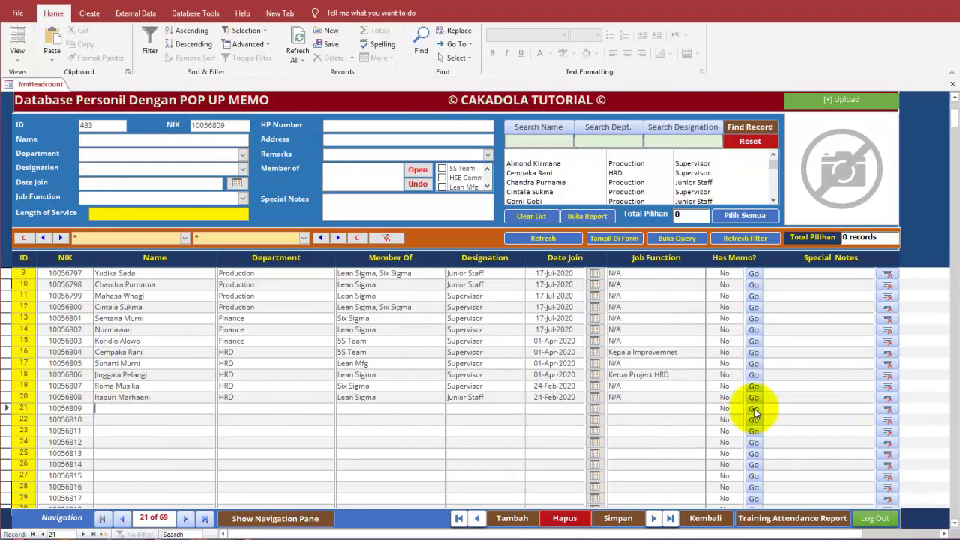
{"action": "left_click", "coordinate": [887, 409]}
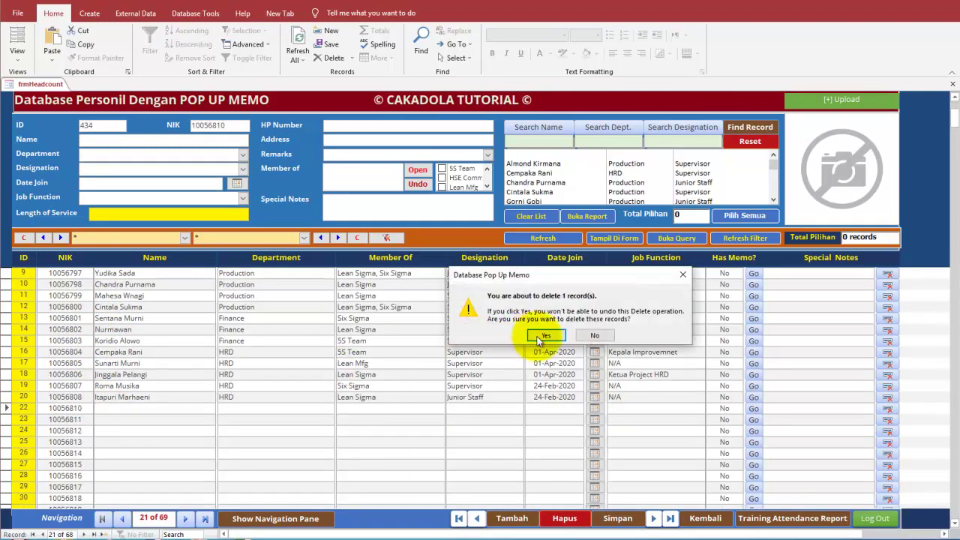
{"action": "left_click", "coordinate": [542, 336]}
{"action": "left_click", "coordinate": [98, 430]}
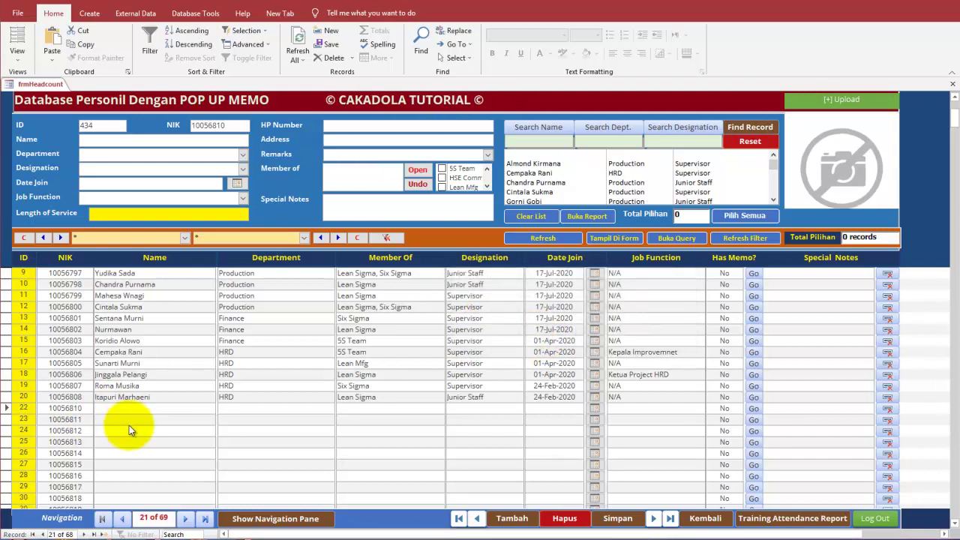
{"action": "left_click", "coordinate": [98, 408]}
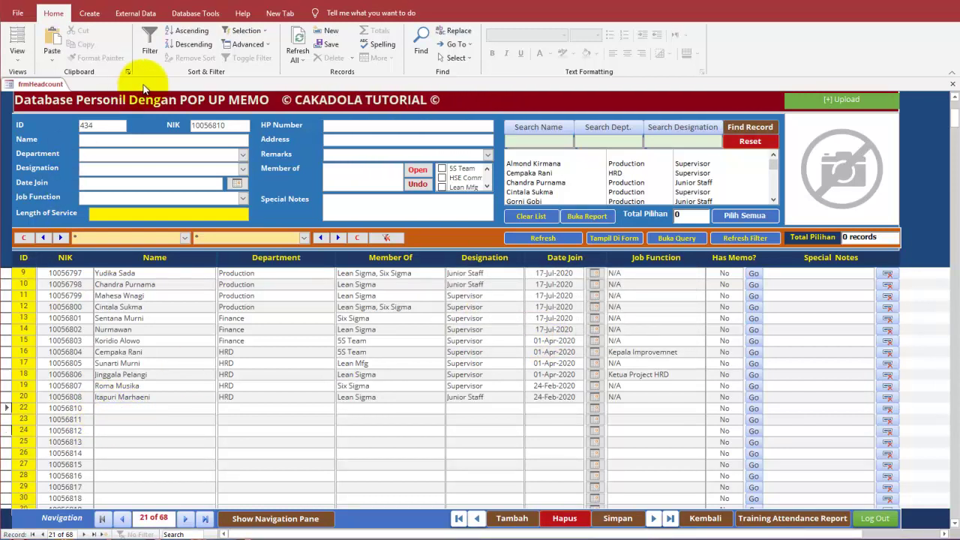
Step: Refresh all records and check the row numbering around rows 20 and 21
{"action": "left_click", "coordinate": [299, 50]}
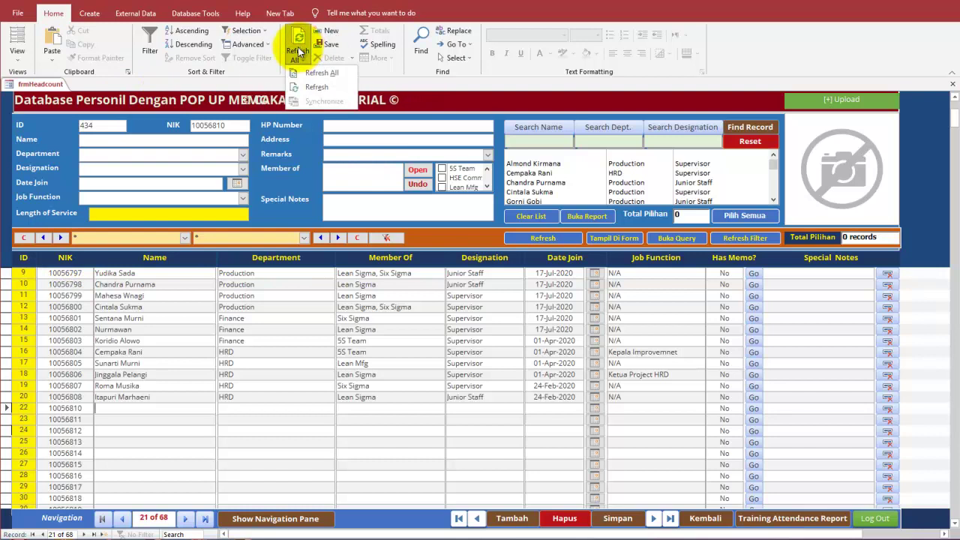
{"action": "left_click", "coordinate": [317, 74]}
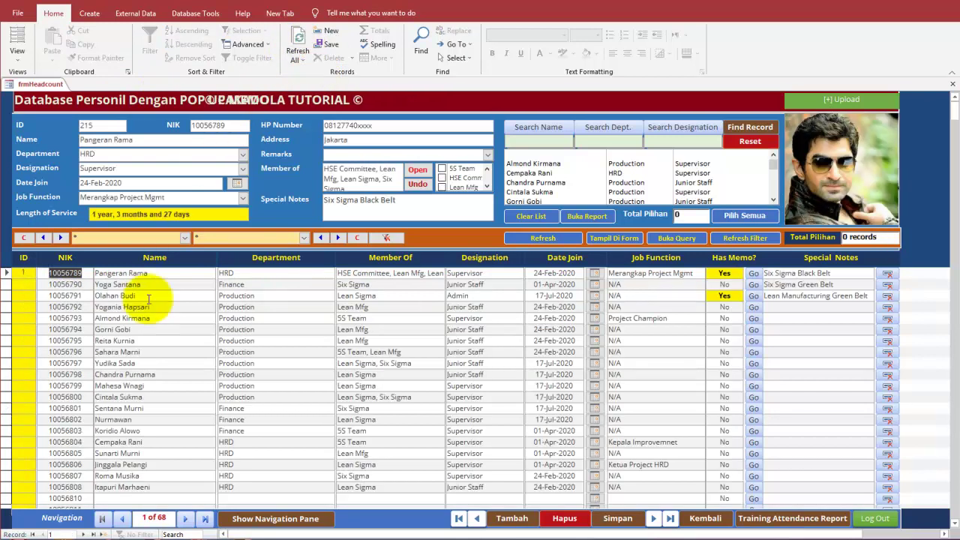
{"action": "scroll", "coordinate": [139, 352], "scroll_direction": "down", "scroll_amount": 2}
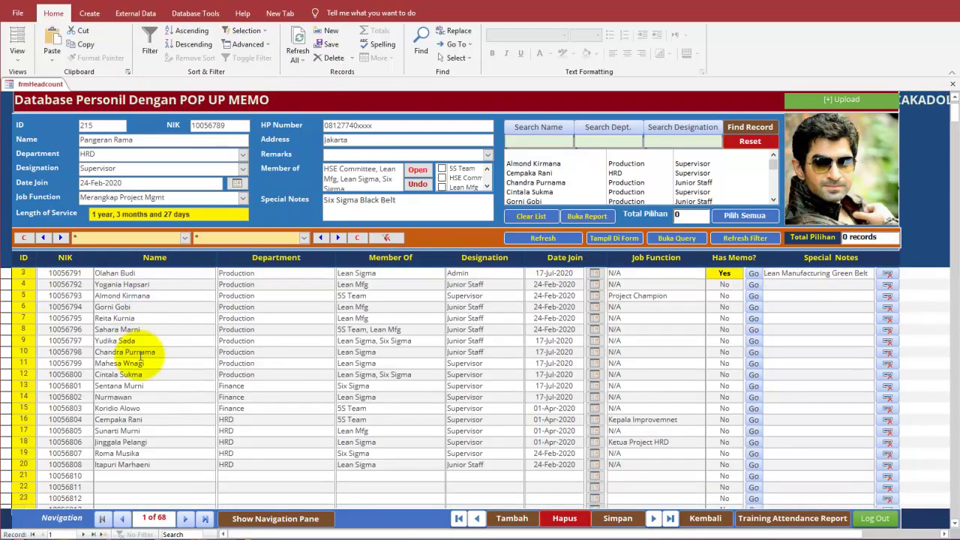
{"action": "scroll", "coordinate": [38, 476], "scroll_direction": "down", "scroll_amount": 1}
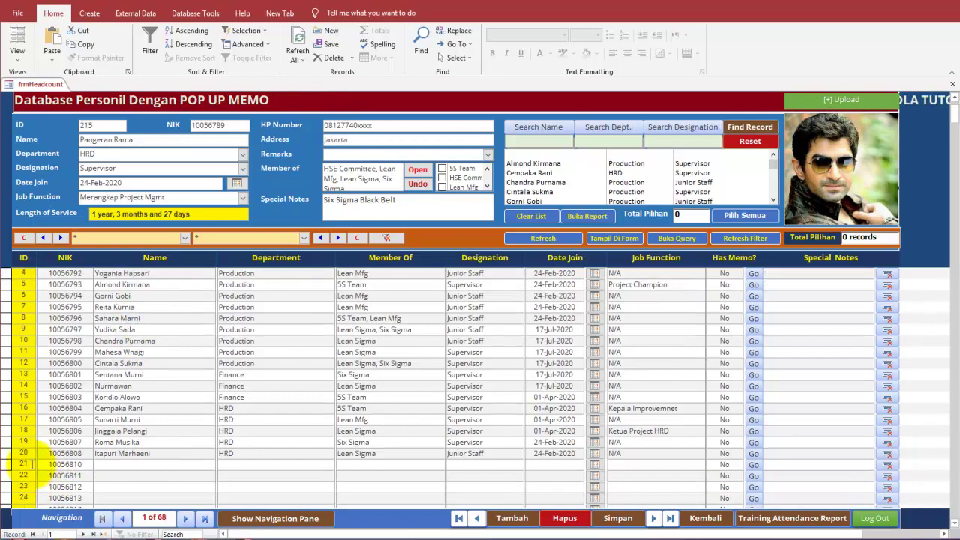
{"action": "left_click", "coordinate": [126, 464]}
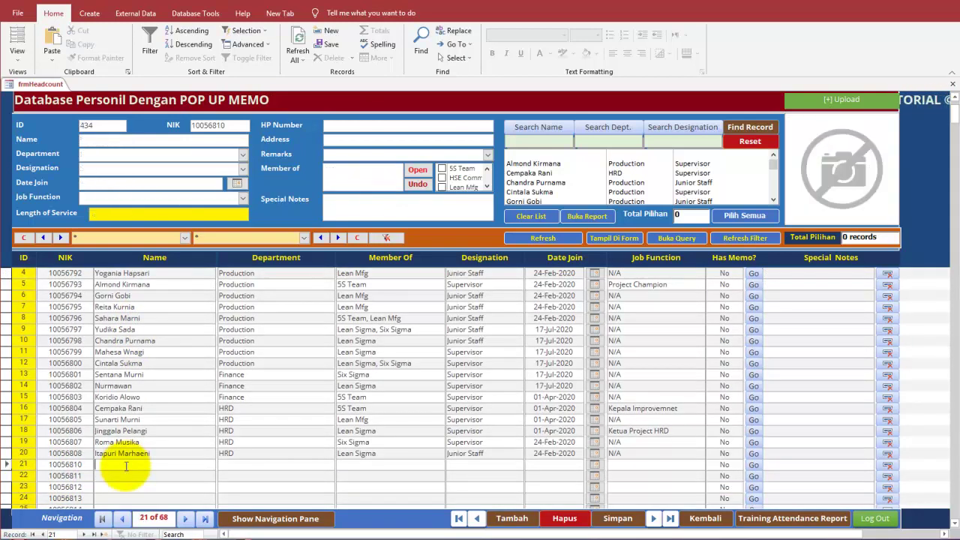
{"action": "scroll", "coordinate": [126, 466], "scroll_direction": "down", "scroll_amount": 1}
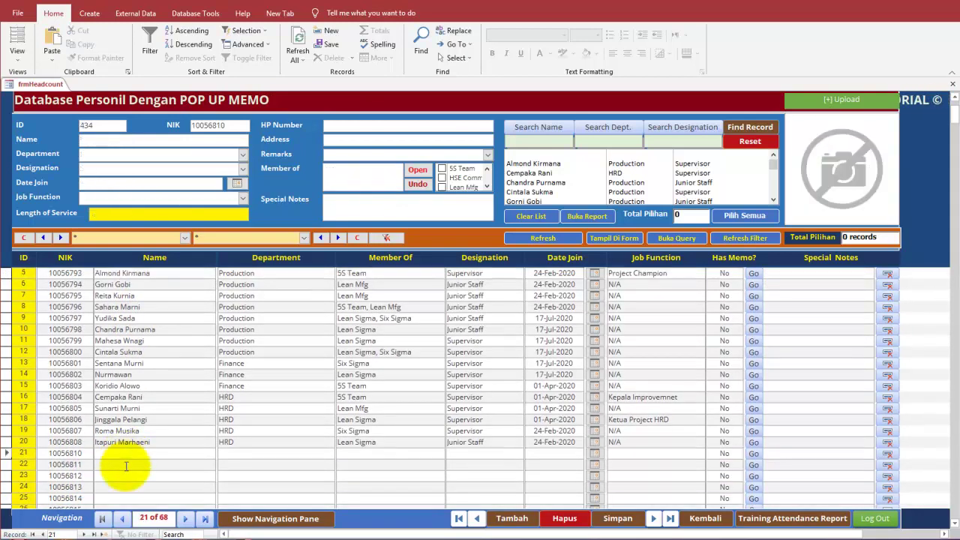
{"action": "left_click", "coordinate": [79, 443]}
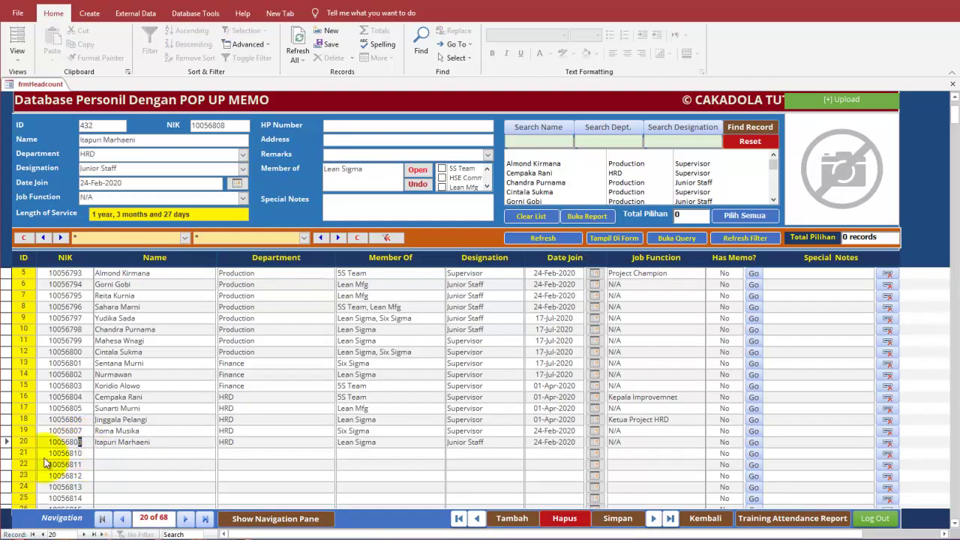
{"action": "left_click", "coordinate": [63, 453]}
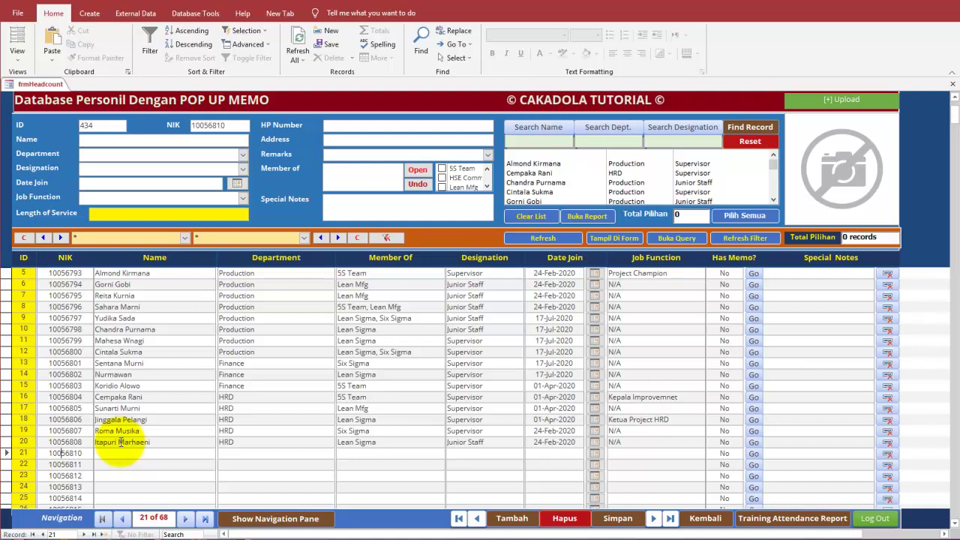
Step: Return up the list through records 9, 2 and 1 to view their header details
{"action": "left_click", "coordinate": [149, 318]}
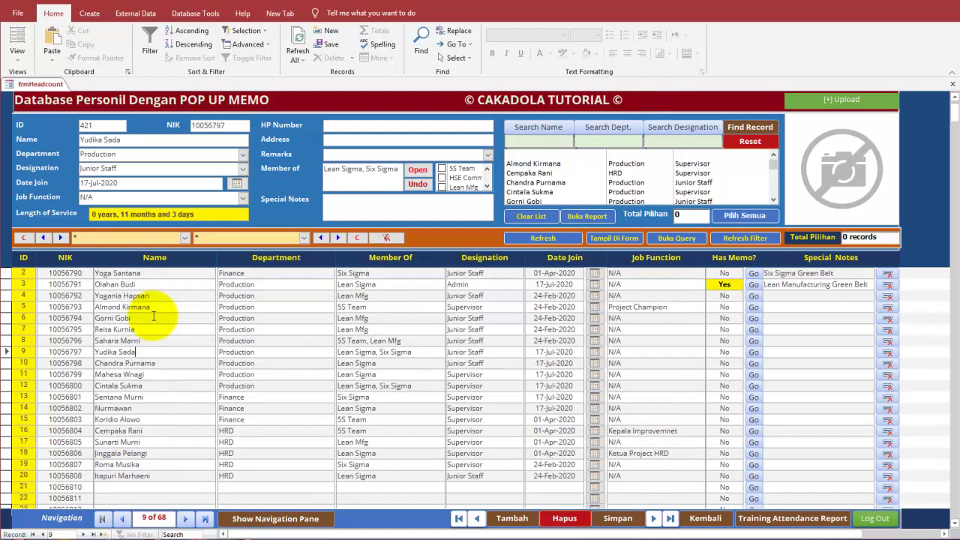
{"action": "left_click", "coordinate": [149, 273]}
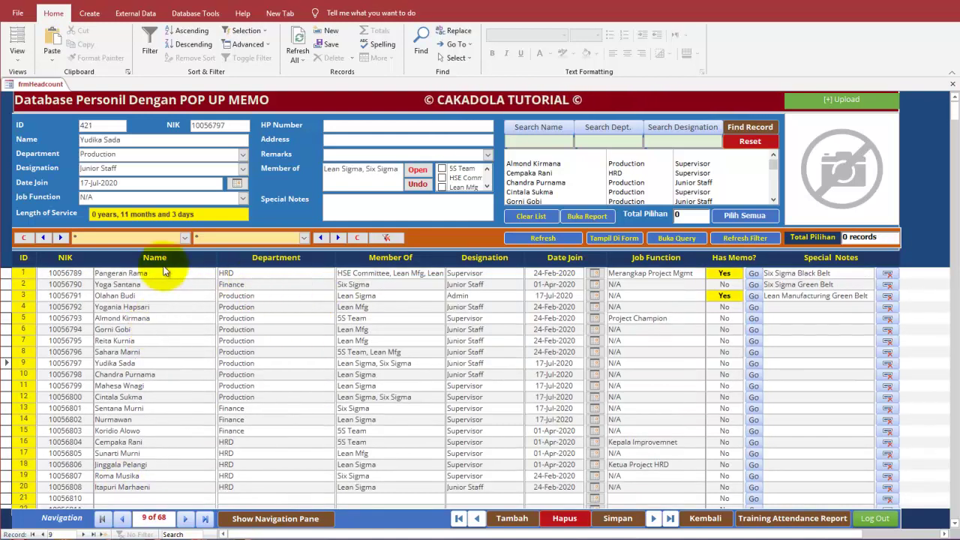
{"action": "left_click", "coordinate": [164, 282]}
{"action": "left_click", "coordinate": [167, 275]}
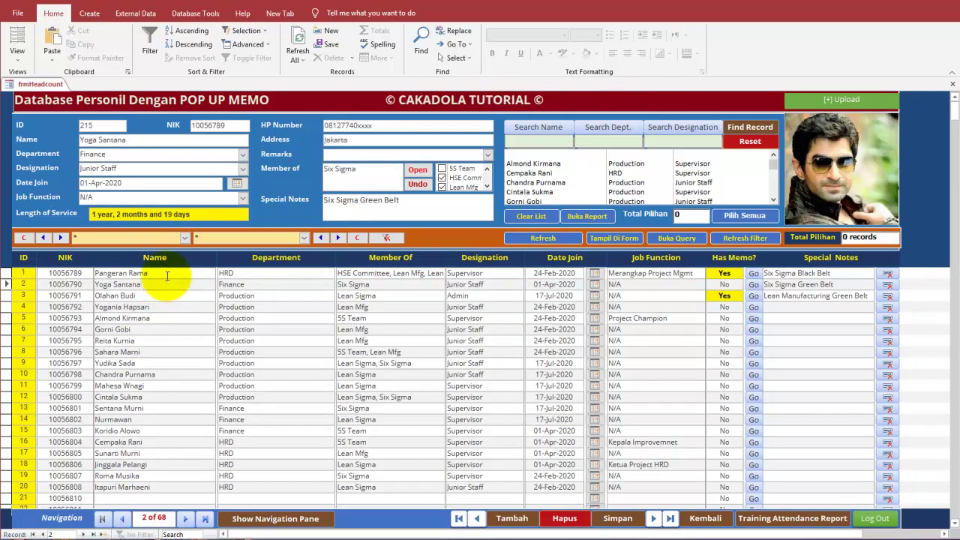
Step: Filter the list by the Finance department and view the header details of the filtered records
{"action": "left_click", "coordinate": [184, 237]}
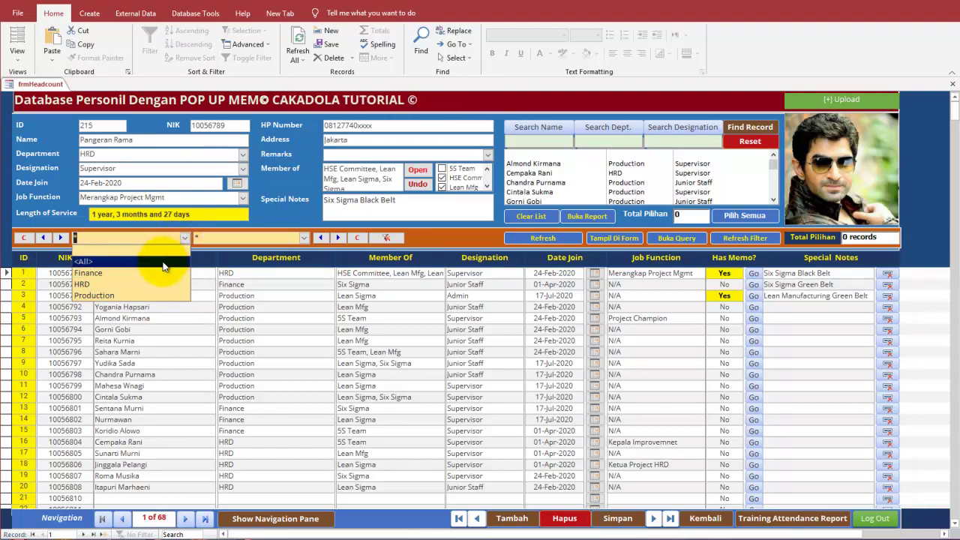
{"action": "left_click", "coordinate": [365, 278]}
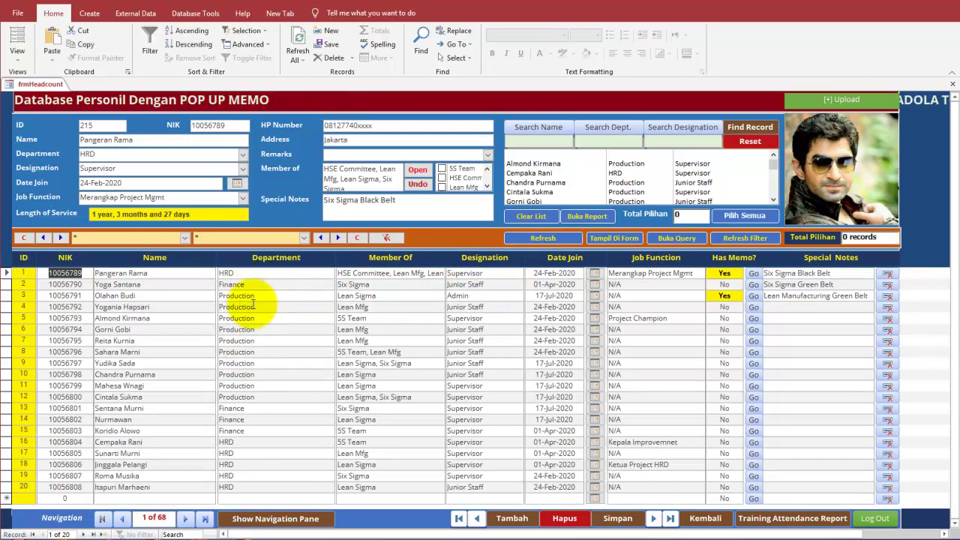
{"action": "left_click", "coordinate": [185, 237]}
{"action": "left_click", "coordinate": [154, 272]}
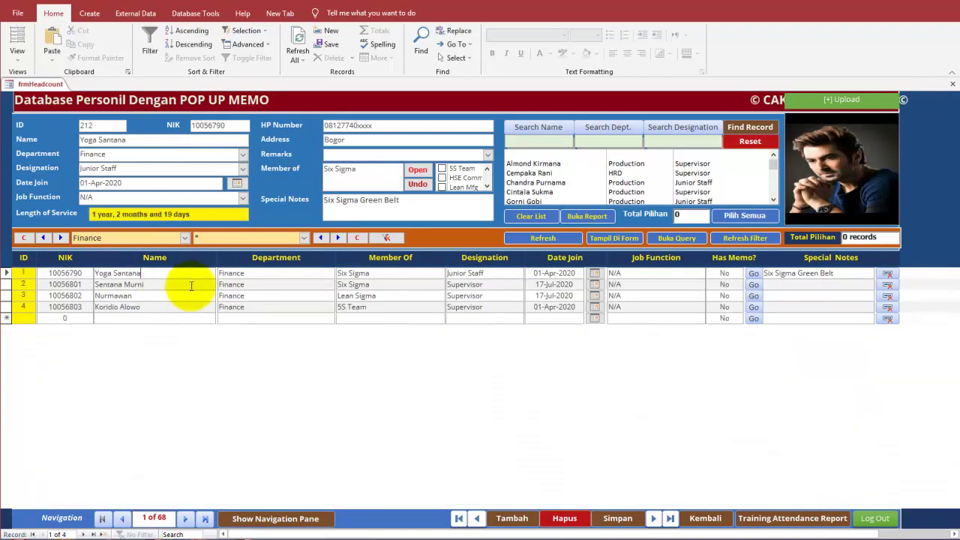
{"action": "left_click", "coordinate": [189, 285]}
{"action": "left_click", "coordinate": [186, 307]}
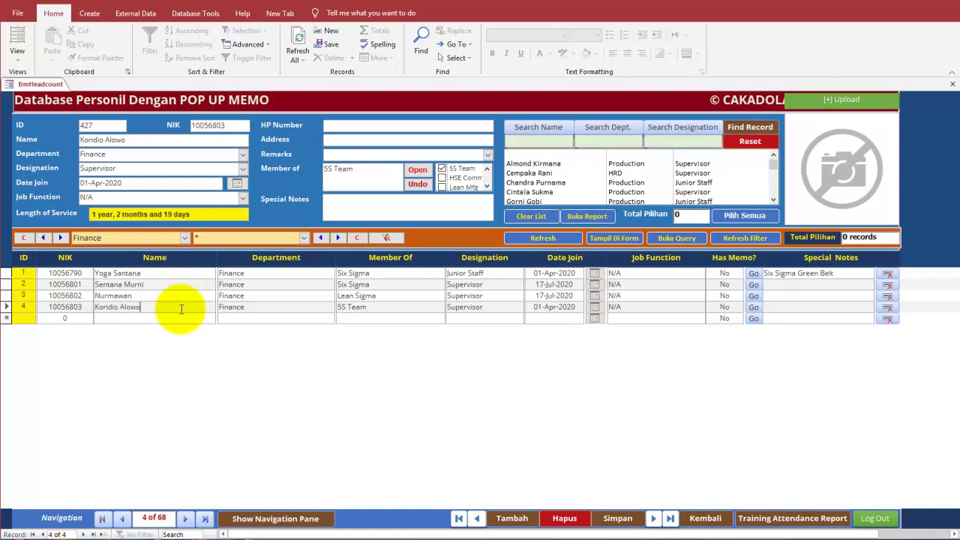
{"action": "left_click", "coordinate": [182, 285]}
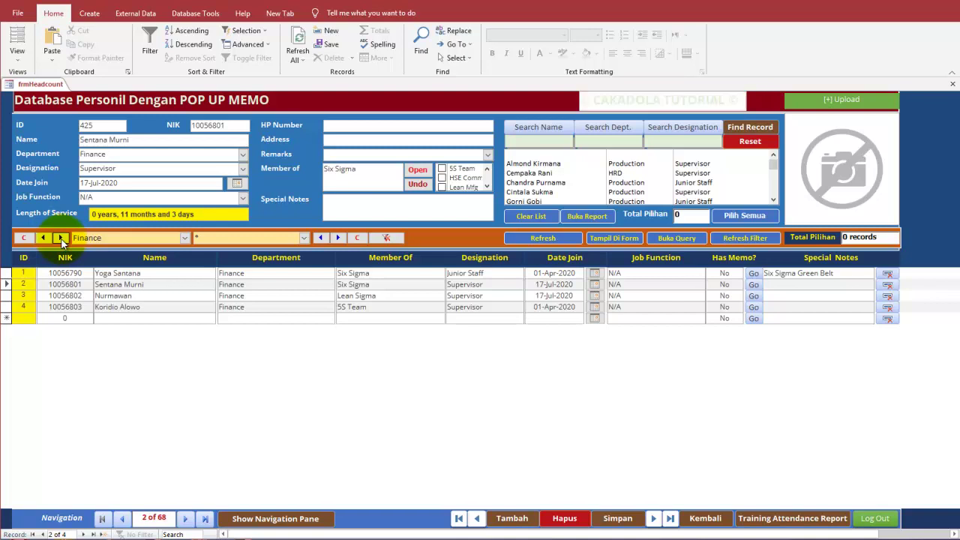
Step: Step the department filter forward through HRD and Production, and back through Finance to <All>
{"action": "left_click", "coordinate": [61, 238]}
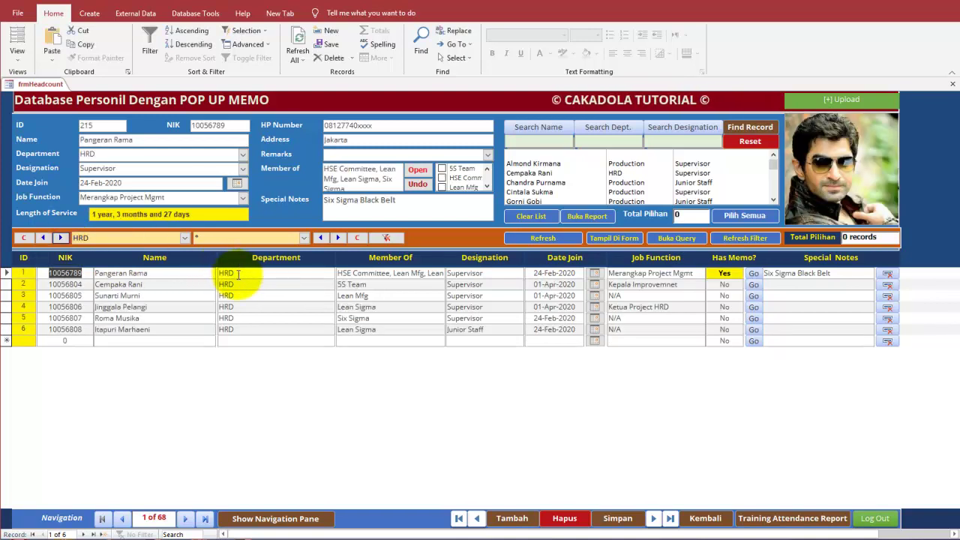
{"action": "left_click", "coordinate": [63, 239]}
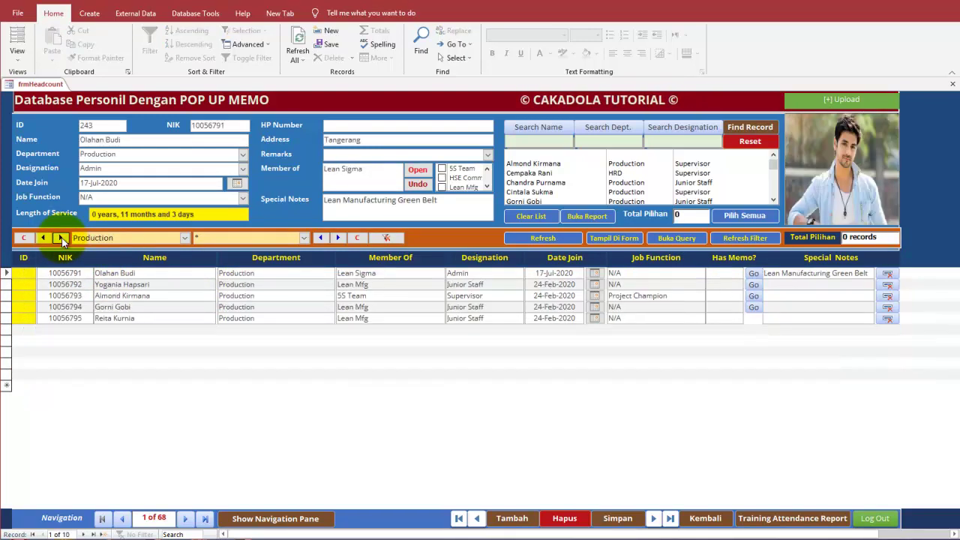
{"action": "left_click", "coordinate": [44, 237]}
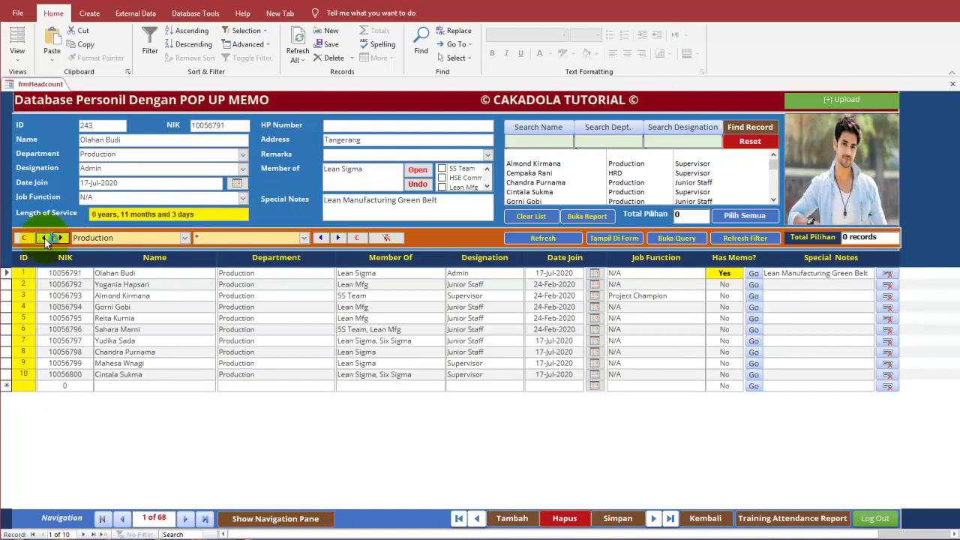
{"action": "left_click", "coordinate": [44, 237]}
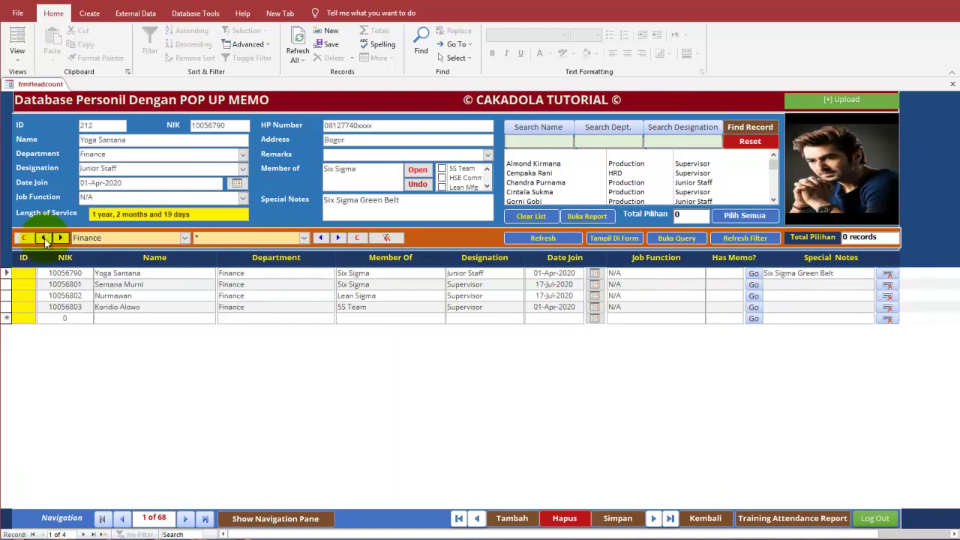
{"action": "left_click", "coordinate": [43, 238]}
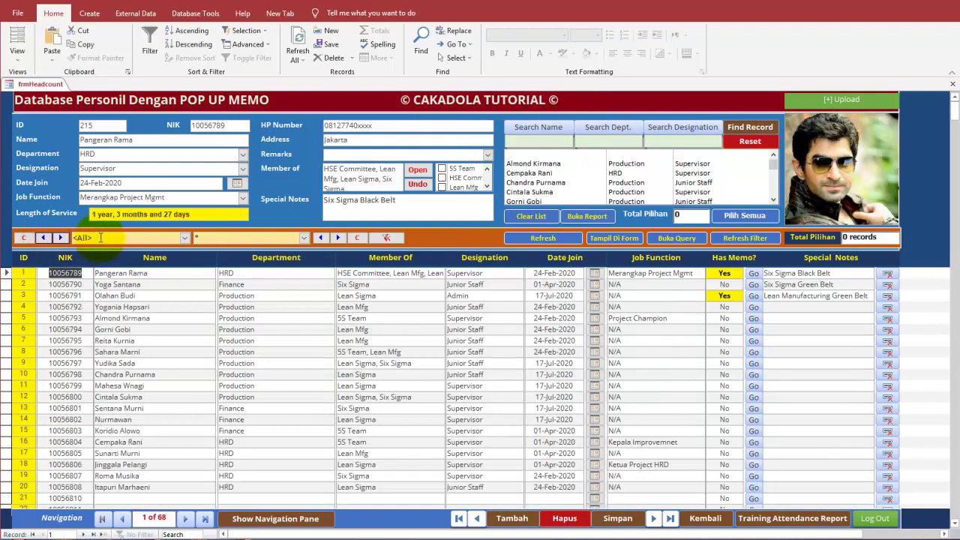
Step: Filter the list by Finance and by Production, clearing the department filter after each one
{"action": "left_click", "coordinate": [61, 238]}
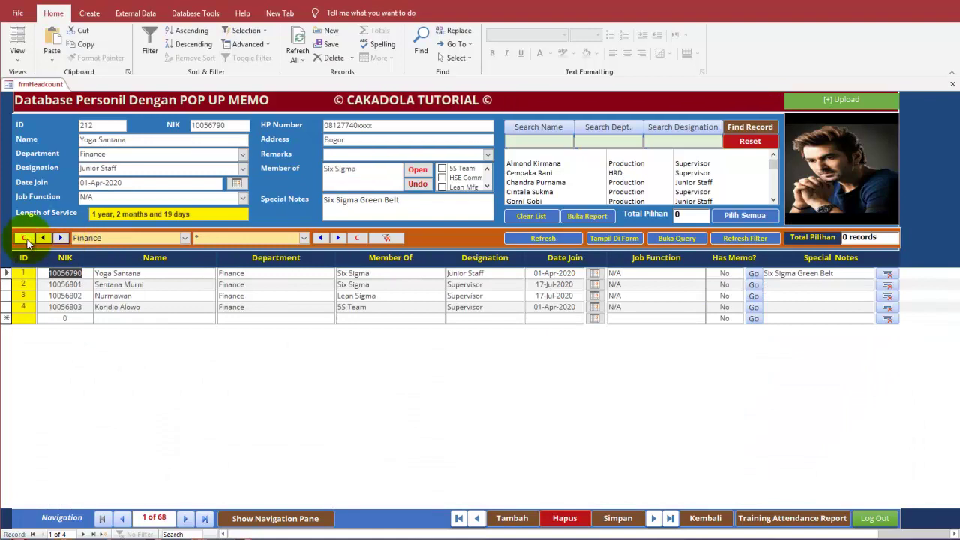
{"action": "left_click", "coordinate": [23, 238]}
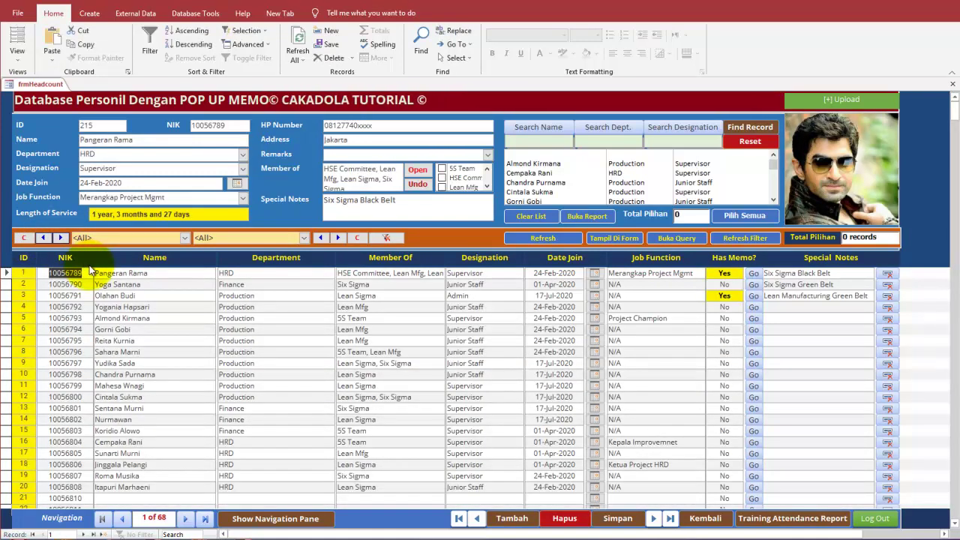
{"action": "left_click", "coordinate": [184, 238]}
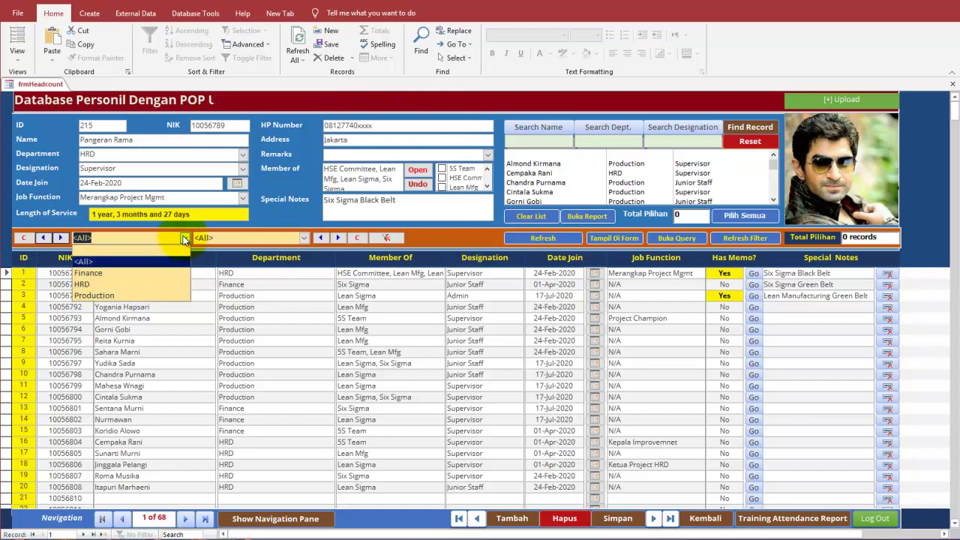
{"action": "left_click", "coordinate": [151, 295]}
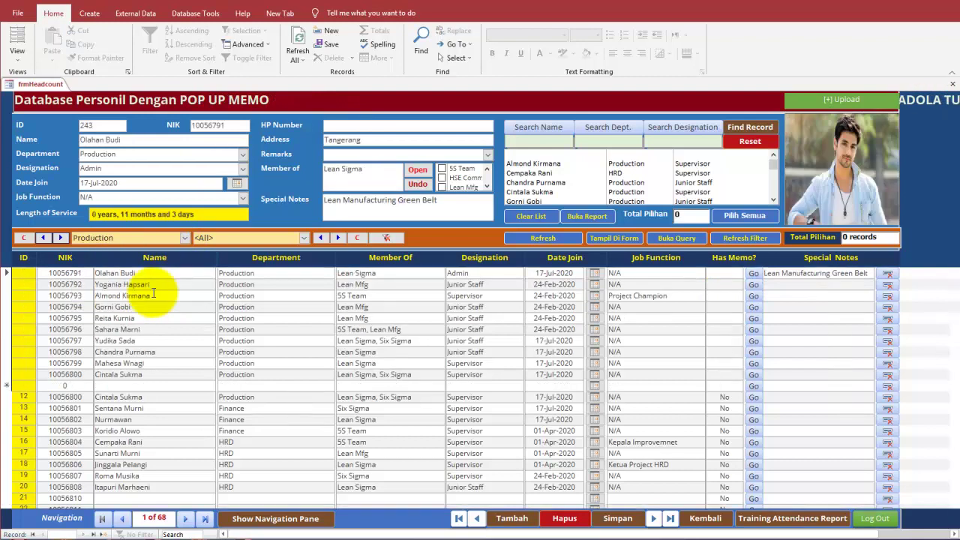
{"action": "left_click", "coordinate": [24, 239]}
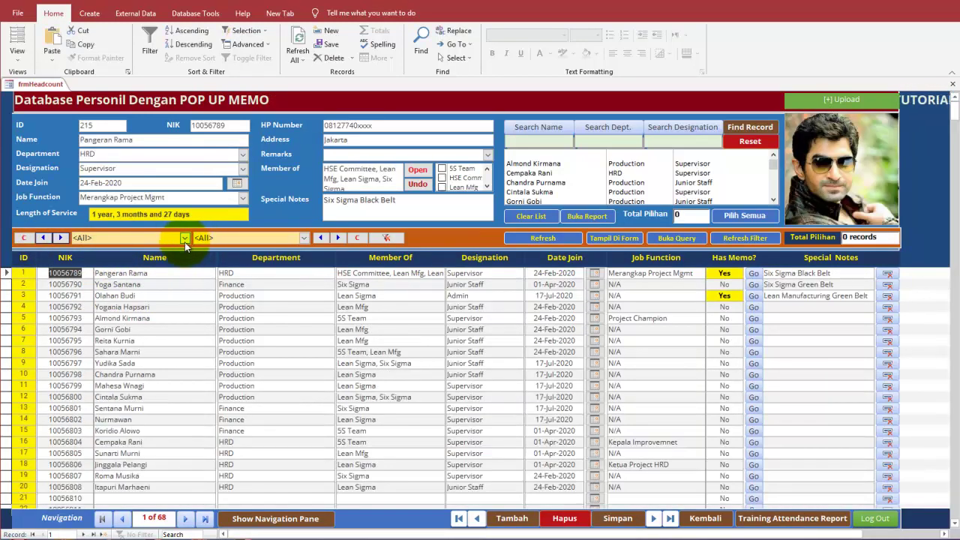
Step: Filter by Finance, step through HRD and Production, clear the department filter and step it to Finance again
{"action": "left_click", "coordinate": [185, 237]}
{"action": "left_click", "coordinate": [155, 273]}
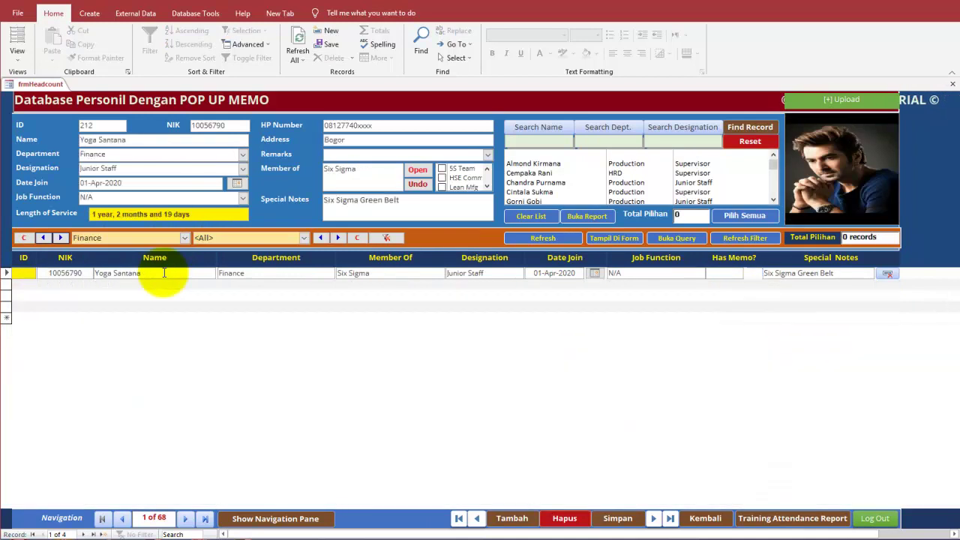
{"action": "left_click", "coordinate": [61, 238]}
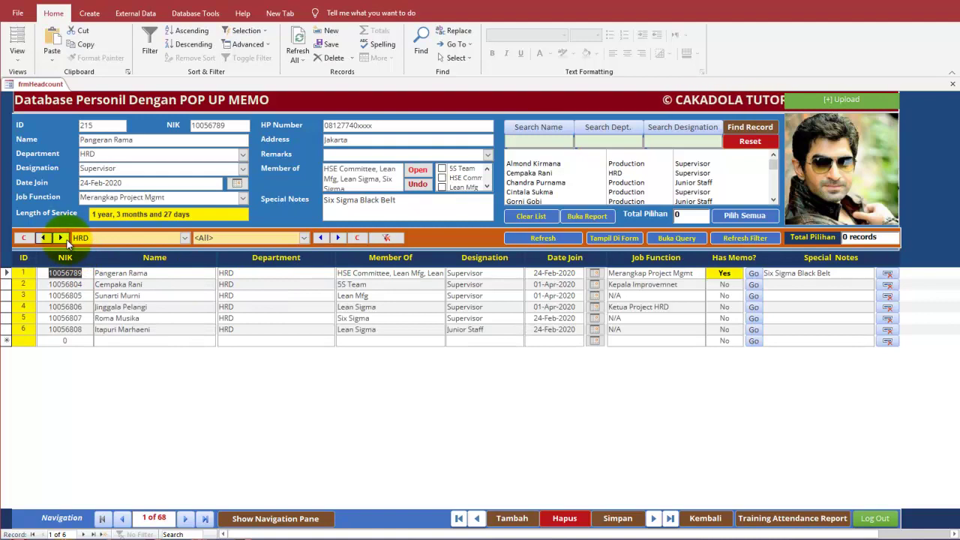
{"action": "left_click", "coordinate": [61, 237]}
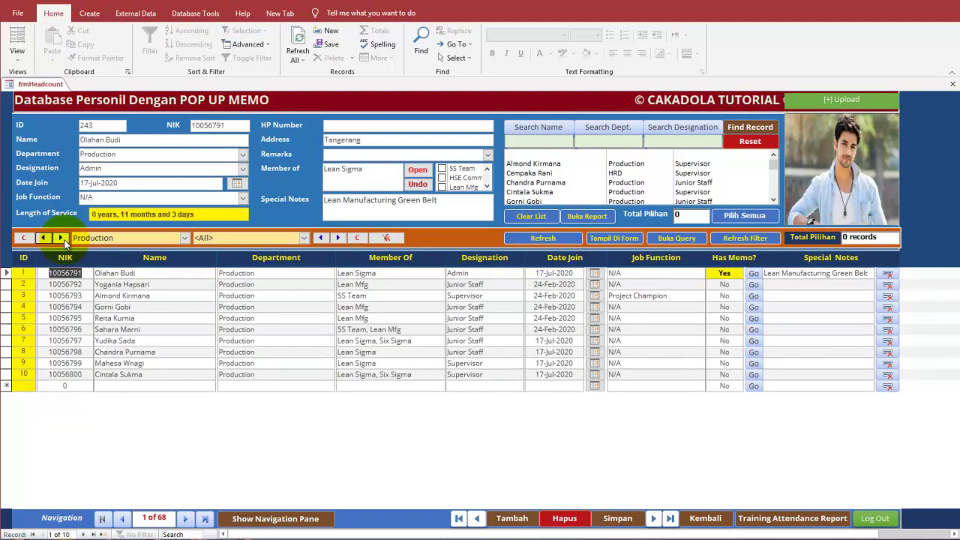
{"action": "left_click", "coordinate": [24, 238]}
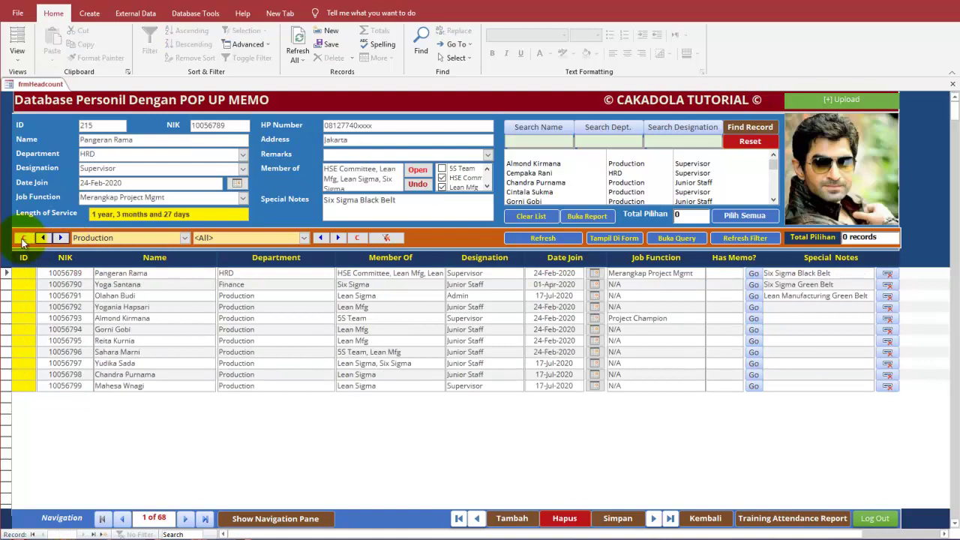
{"action": "left_click", "coordinate": [61, 238]}
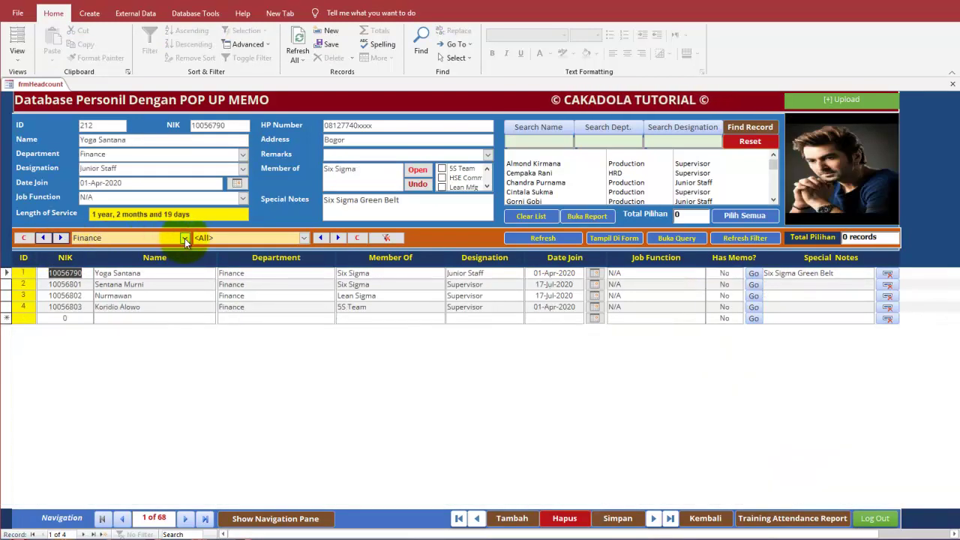
Step: Reset the department filter to <All> and filter the list by the Admin designation
{"action": "left_click", "coordinate": [184, 238]}
{"action": "left_click", "coordinate": [158, 261]}
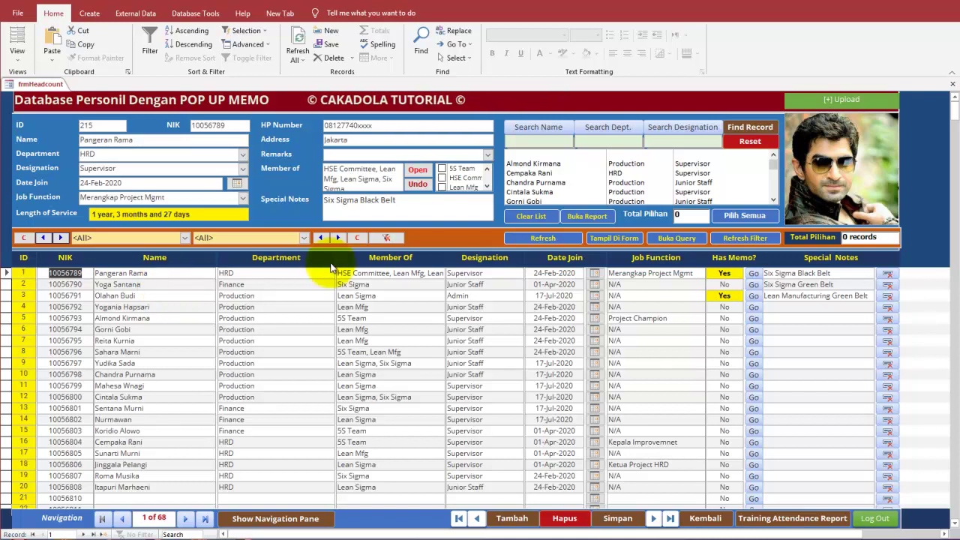
{"action": "left_click", "coordinate": [299, 237]}
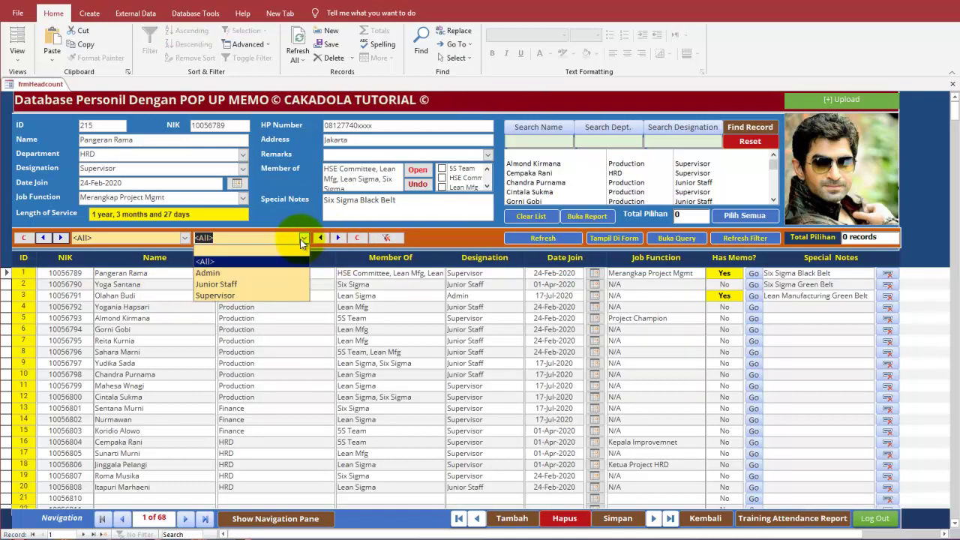
{"action": "left_click", "coordinate": [277, 273]}
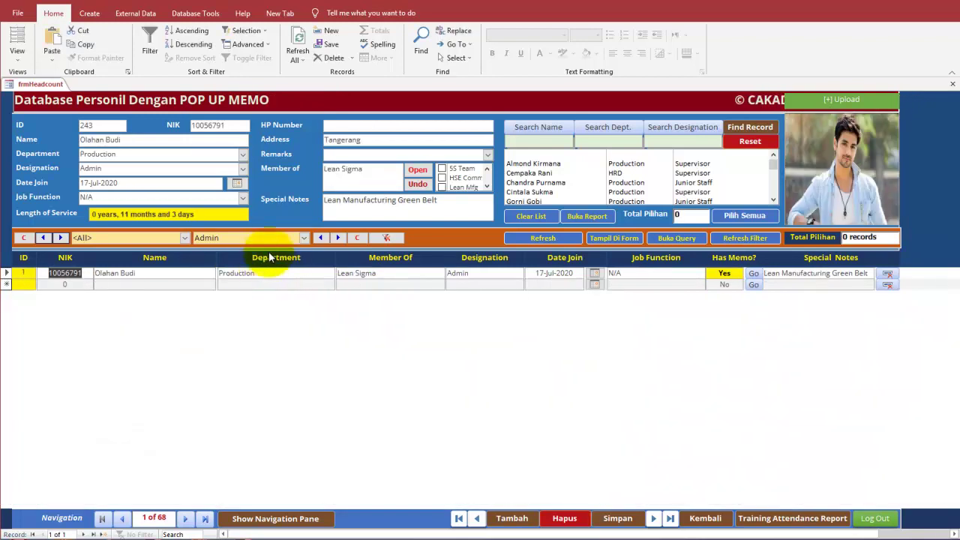
Step: Step the designation filter forward through Junior Staff and Supervisor, and clear it
{"action": "left_click", "coordinate": [304, 238]}
{"action": "left_click", "coordinate": [337, 240]}
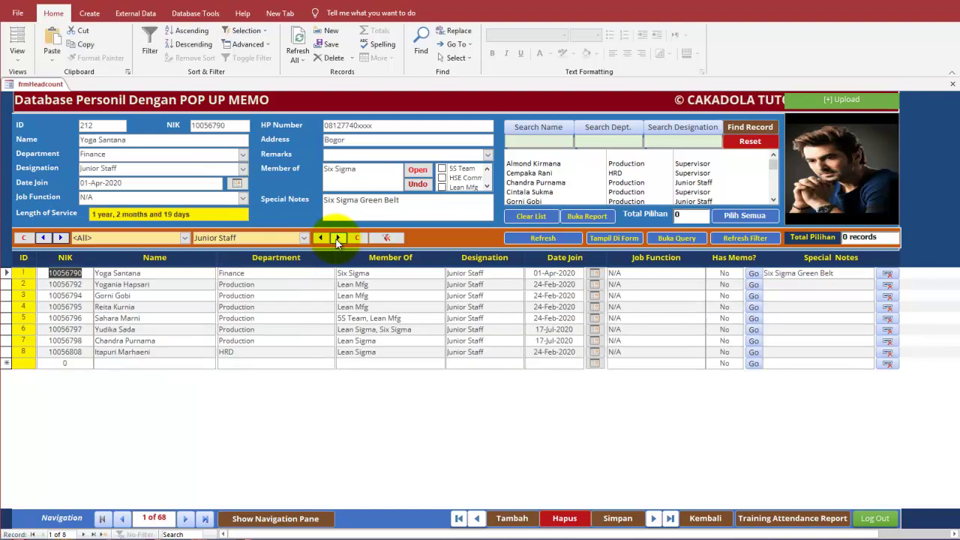
{"action": "left_click", "coordinate": [338, 238]}
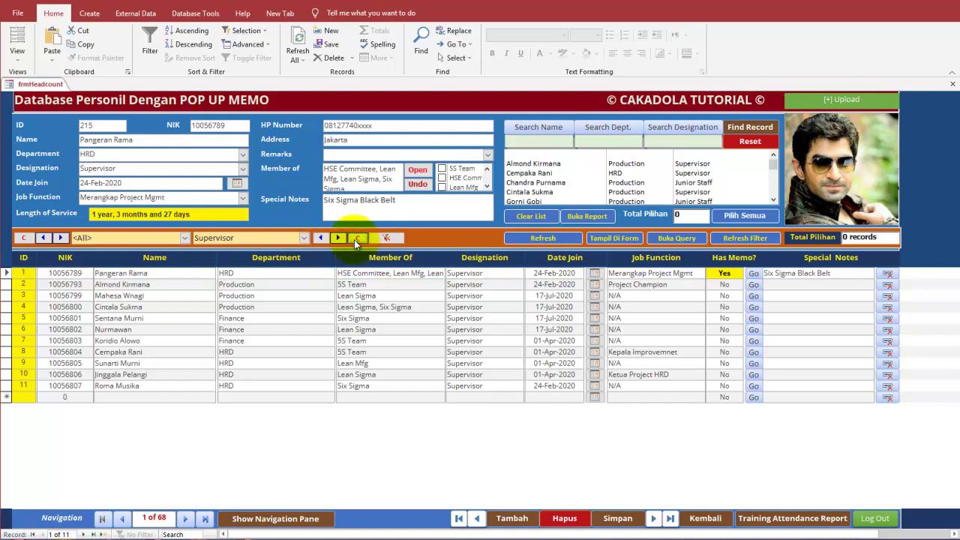
{"action": "left_click", "coordinate": [357, 238]}
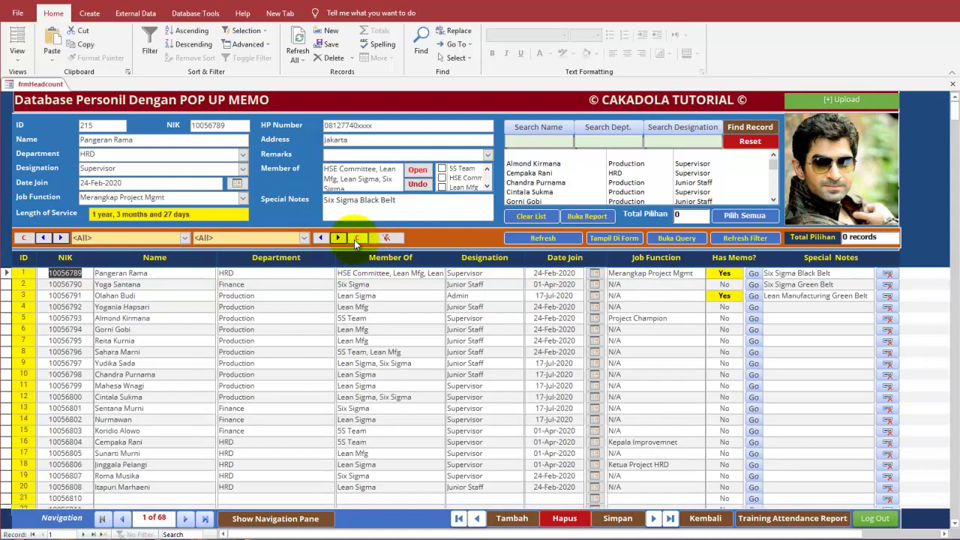
Step: View the header details of the records in rows 2 to 7 one after another
{"action": "left_click", "coordinate": [487, 284]}
{"action": "left_click", "coordinate": [485, 296]}
{"action": "left_click", "coordinate": [484, 307]}
{"action": "left_click", "coordinate": [488, 318]}
{"action": "left_click", "coordinate": [487, 329]}
{"action": "left_click", "coordinate": [484, 341]}
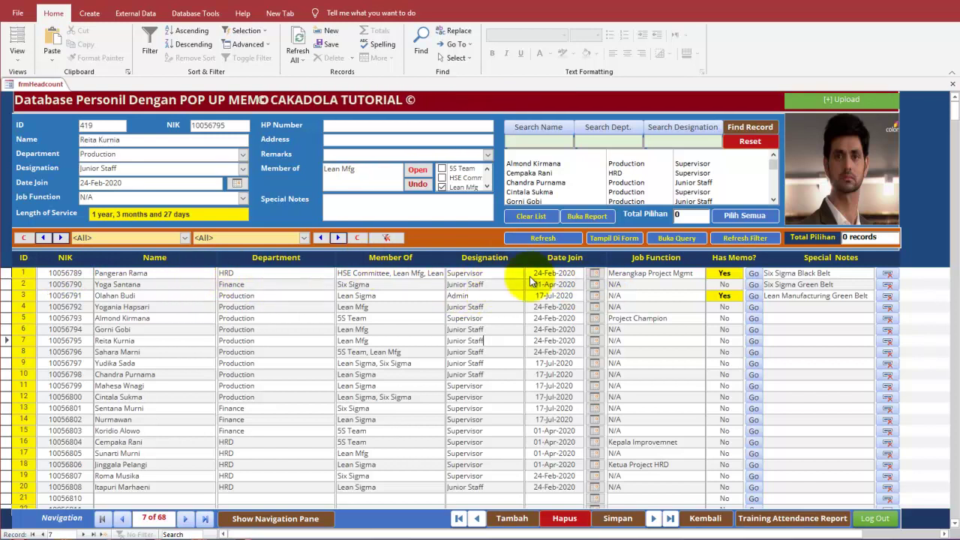
Step: Filter the list by the Supervisor designation and remove all filters at once
{"action": "left_click", "coordinate": [304, 237]}
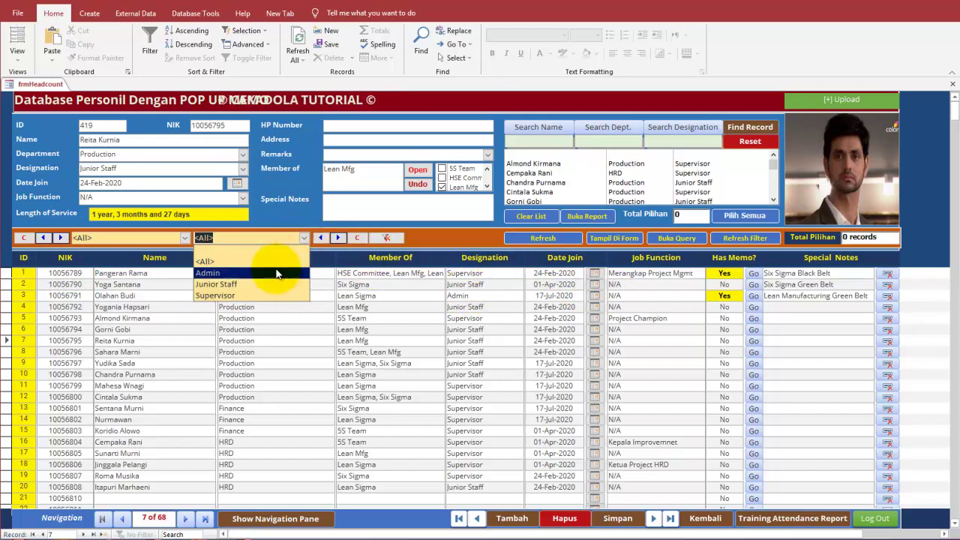
{"action": "left_click", "coordinate": [274, 296]}
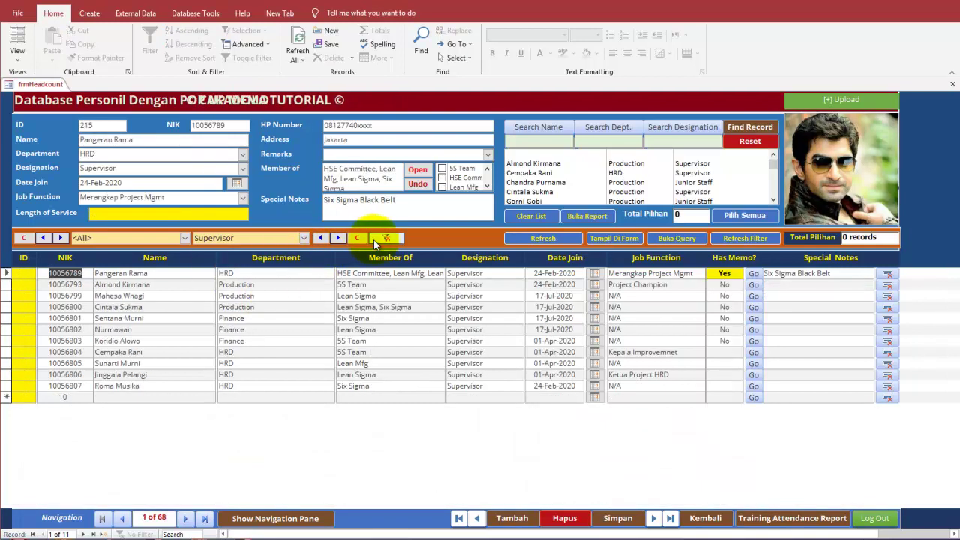
{"action": "left_click", "coordinate": [387, 239]}
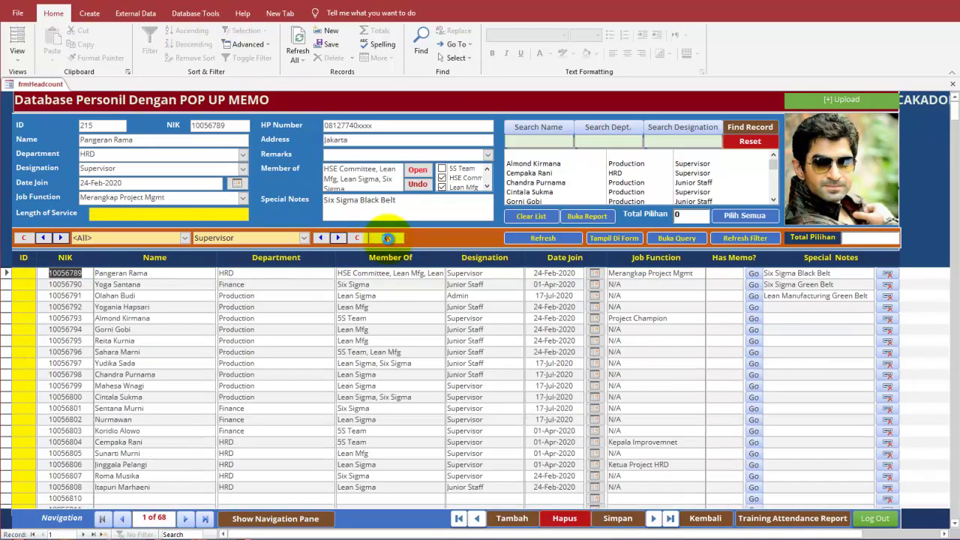
Step: Filter the list by the Production department and by the Junior Staff designation, and remove all filters at once
{"action": "left_click", "coordinate": [185, 239]}
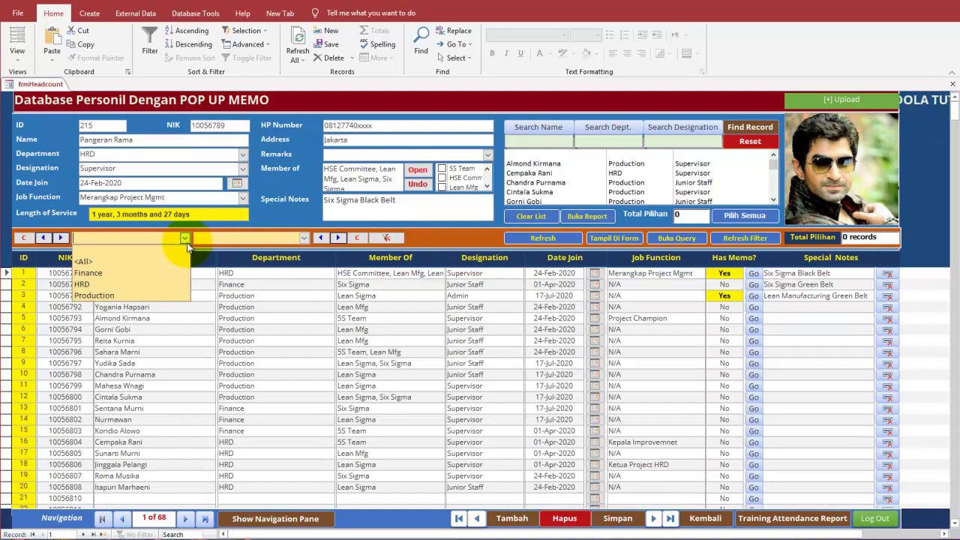
{"action": "left_click", "coordinate": [142, 295]}
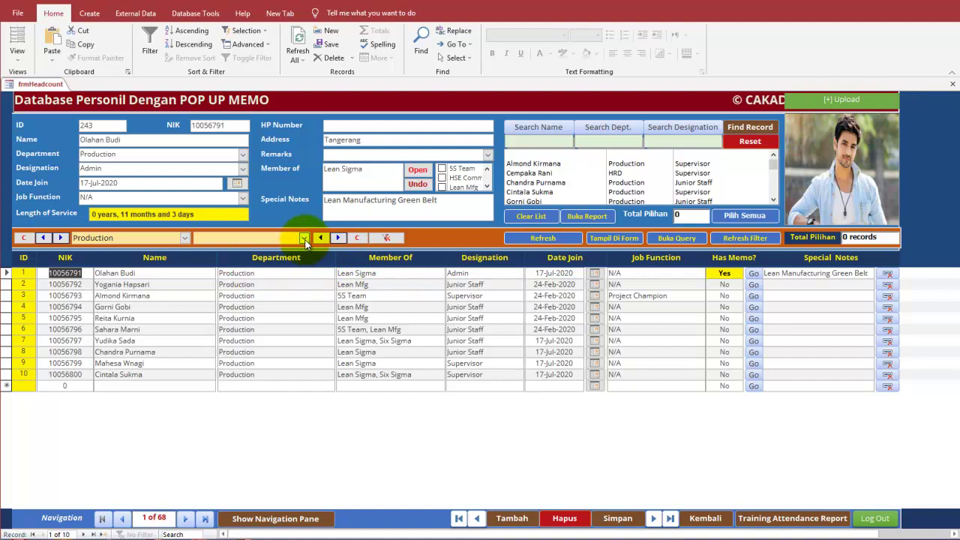
{"action": "left_click", "coordinate": [304, 239]}
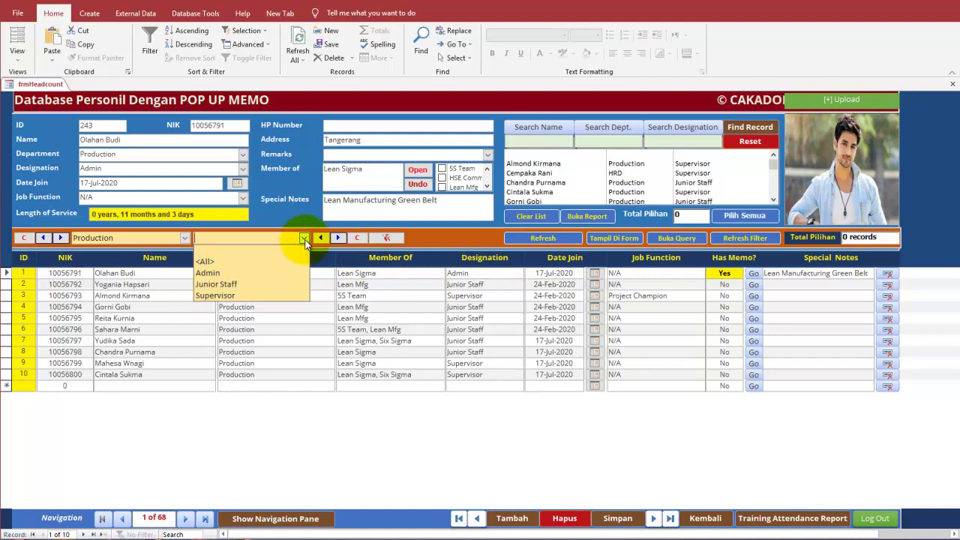
{"action": "left_click", "coordinate": [285, 285]}
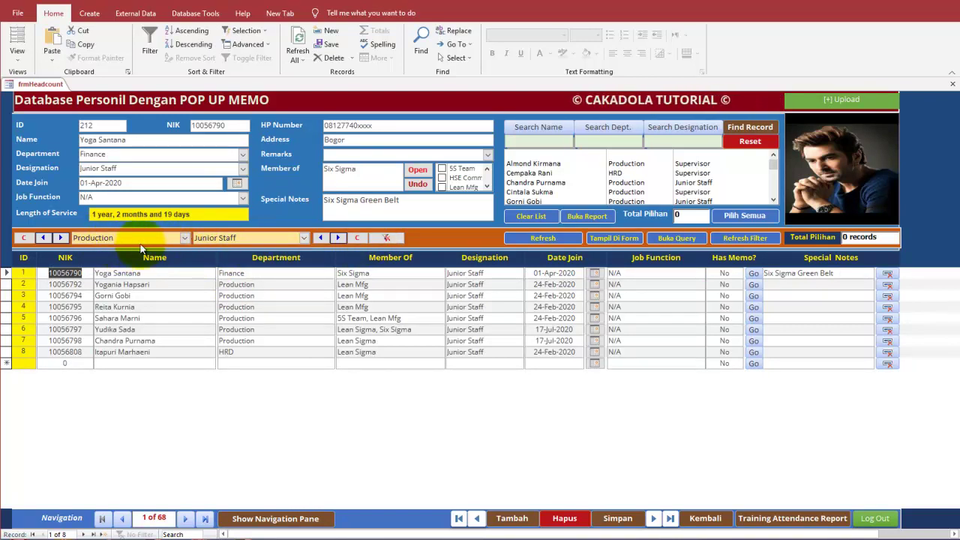
{"action": "left_click", "coordinate": [387, 239]}
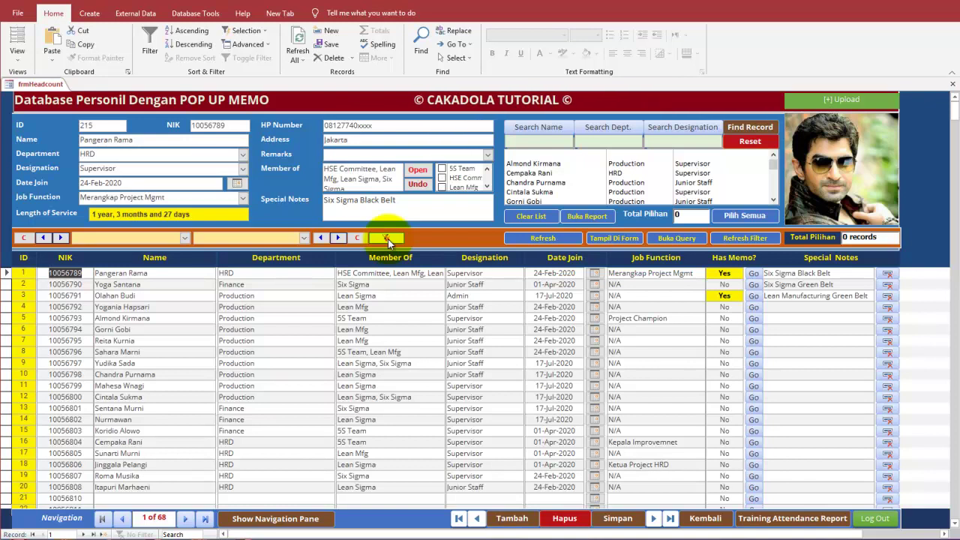
Step: Correct the misspelled last name in row 11 of the list and save the record
{"action": "left_click", "coordinate": [544, 141]}
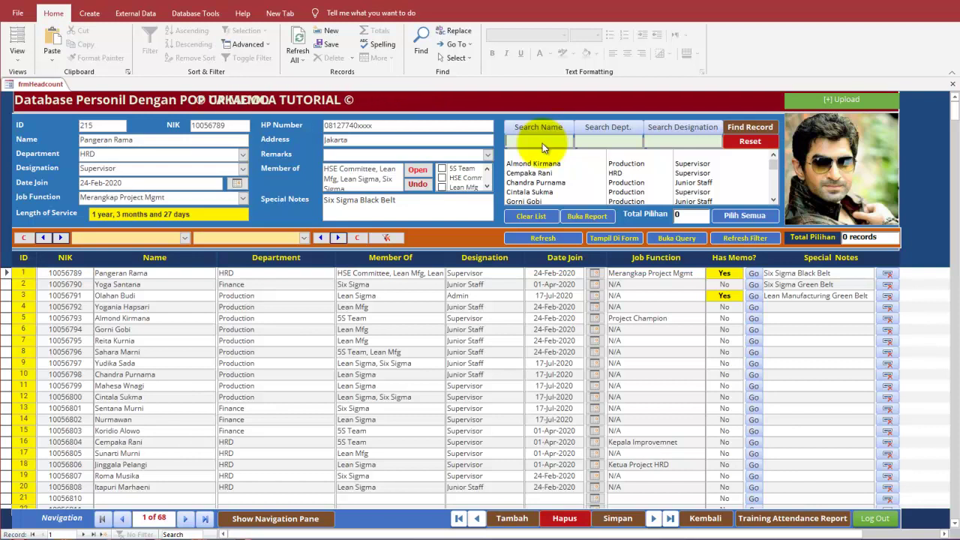
{"action": "left_click", "coordinate": [127, 386]}
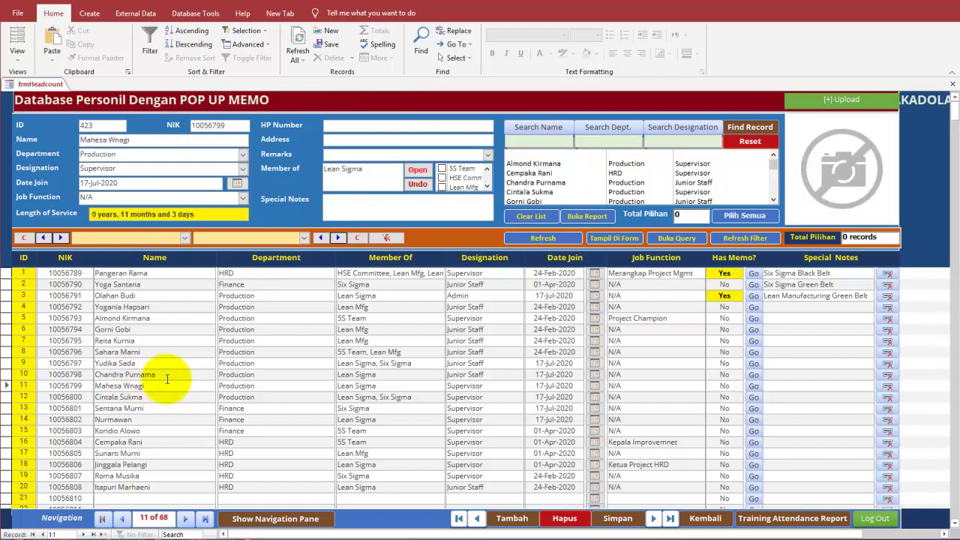
{"action": "left_click", "coordinate": [167, 375]}
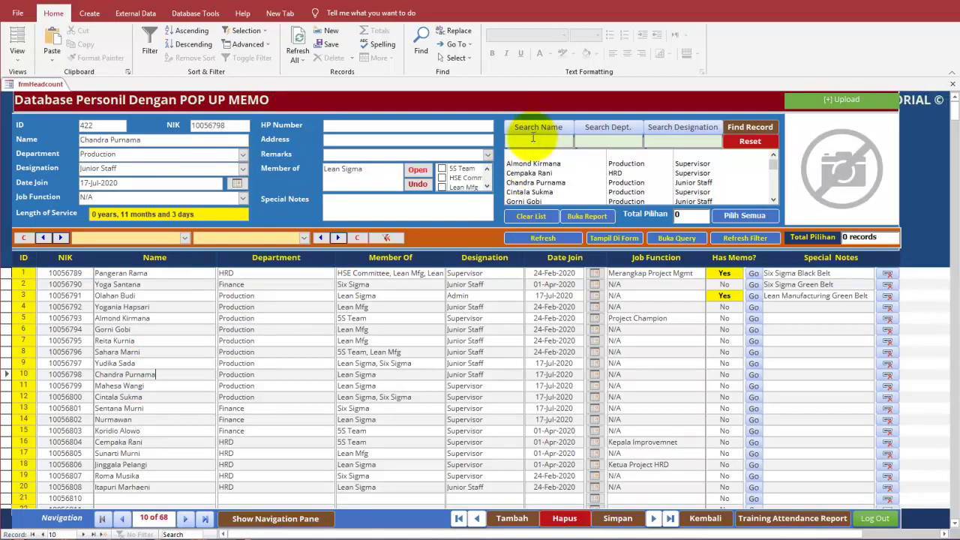
Step: Search the list by name for the last name of the employee in row 6, and reset the search
{"action": "left_click", "coordinate": [533, 139]}
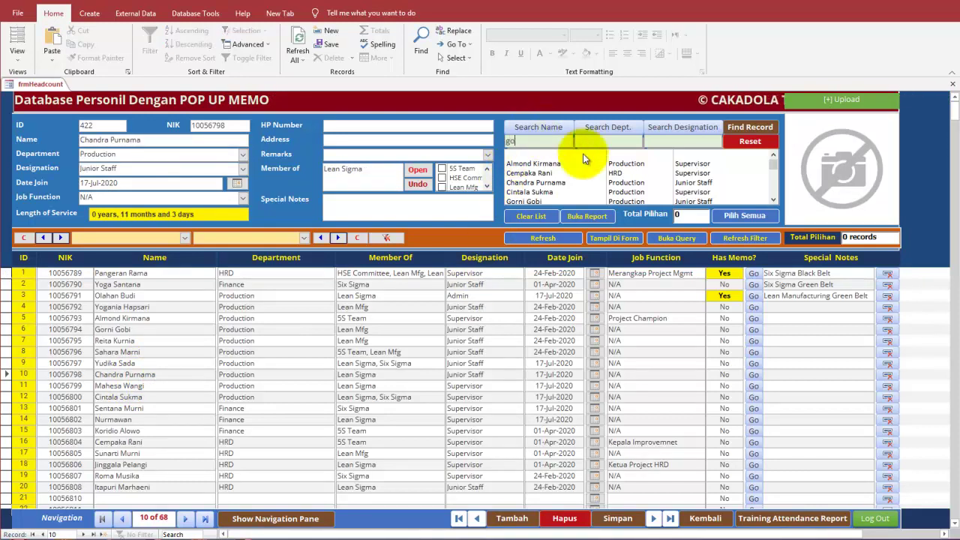
{"action": "type", "text": "gobi"}
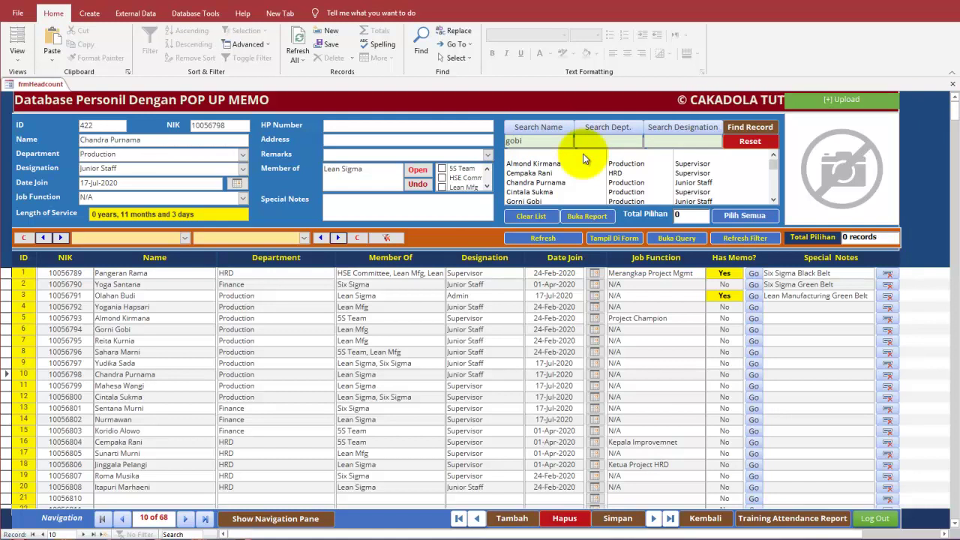
{"action": "left_click", "coordinate": [550, 127]}
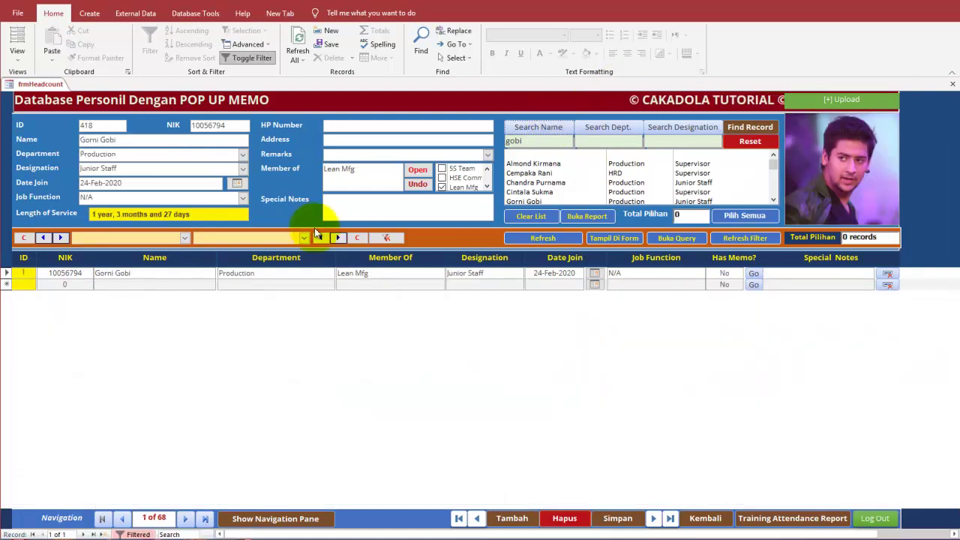
{"action": "left_click", "coordinate": [165, 274]}
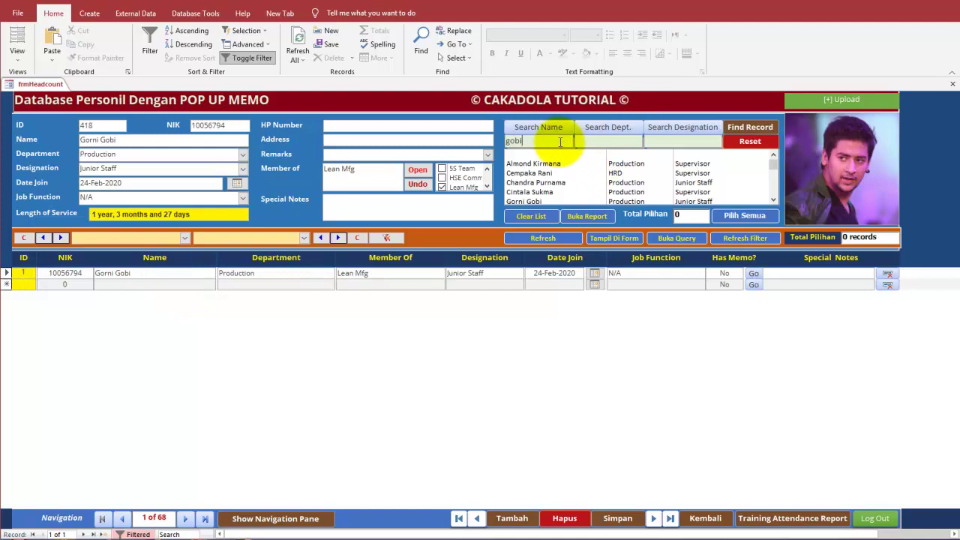
{"action": "left_click", "coordinate": [548, 128]}
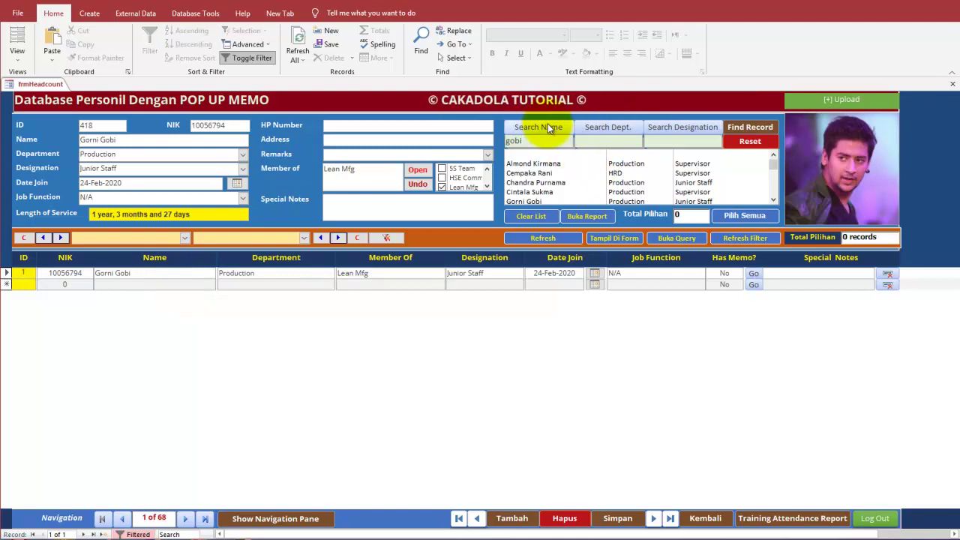
{"action": "left_click", "coordinate": [543, 217]}
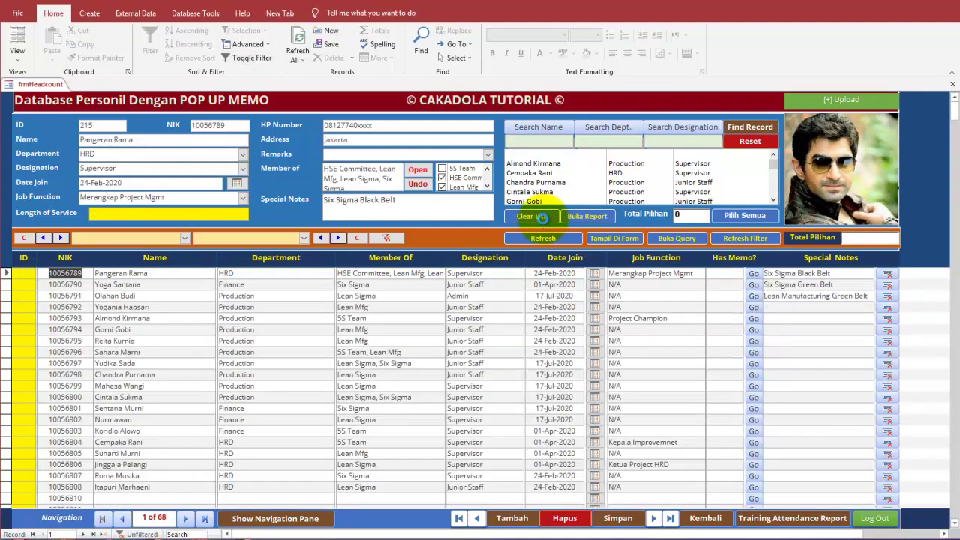
Step: Set up a record search for the row 11 employee's last name, matching Any Part of Field in All directions with Search Fields As Formatted
{"action": "left_click", "coordinate": [748, 129]}
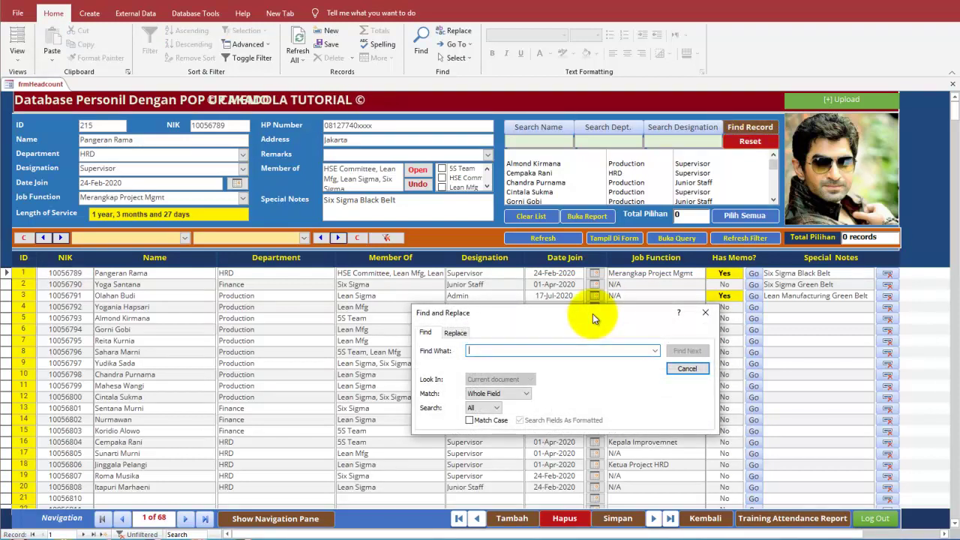
{"action": "type", "text": "wa"}
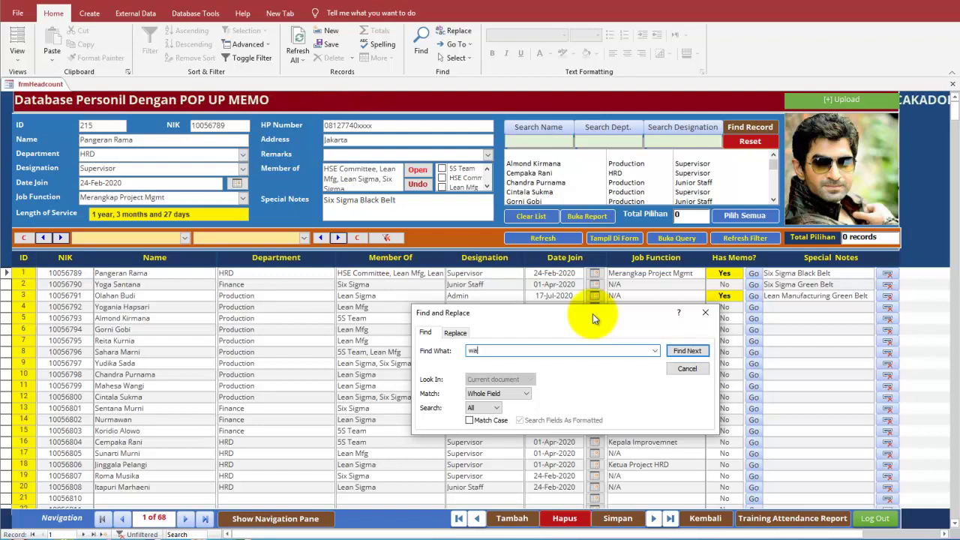
{"action": "type", "text": "ngi"}
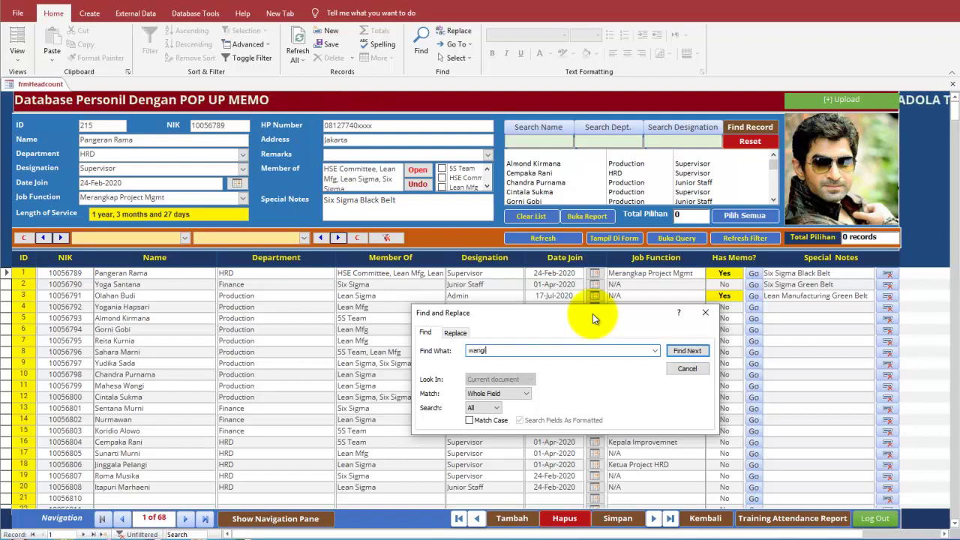
{"action": "left_click", "coordinate": [526, 396]}
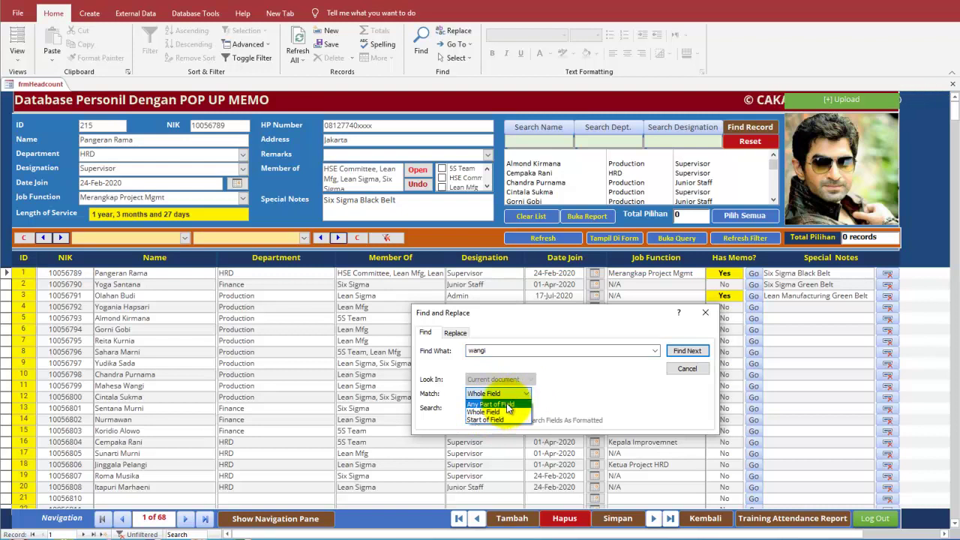
{"action": "left_click_drag", "start_coordinate": [487, 315], "coordinate": [474, 298]}
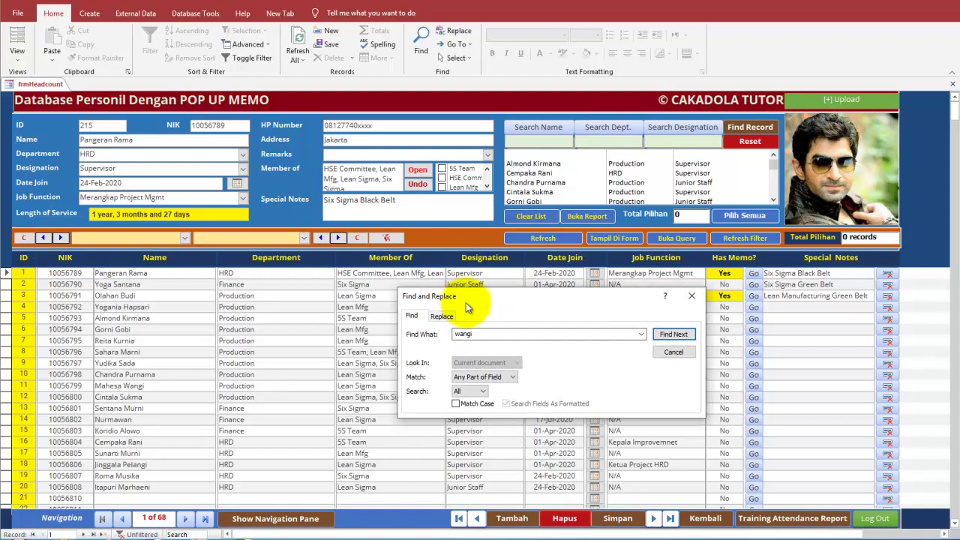
{"action": "left_click_drag", "start_coordinate": [464, 297], "coordinate": [448, 282]}
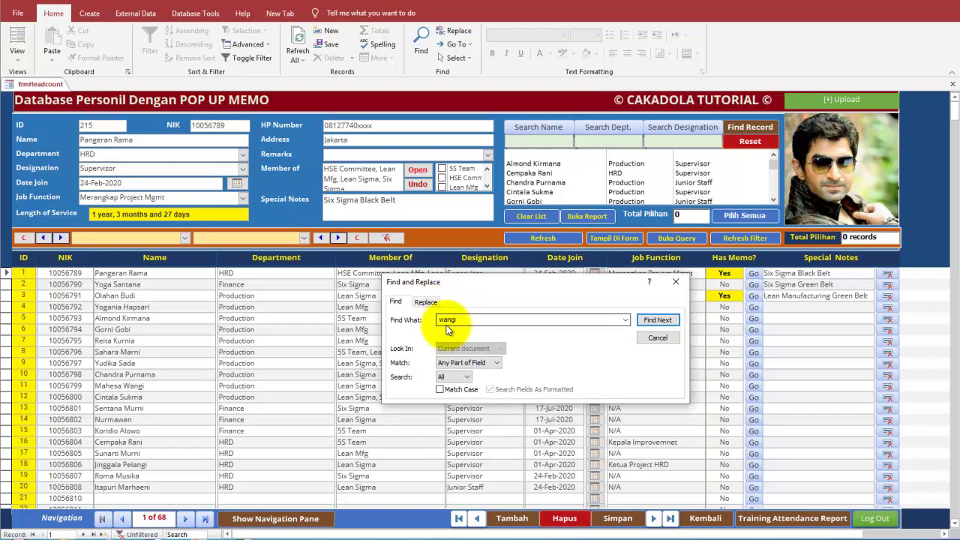
{"action": "left_click", "coordinate": [472, 364]}
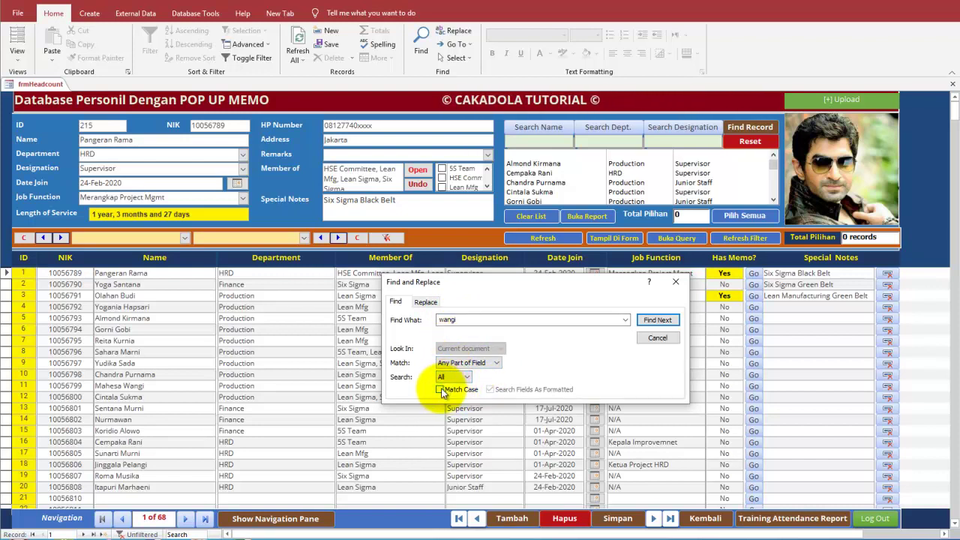
{"action": "left_click", "coordinate": [440, 390]}
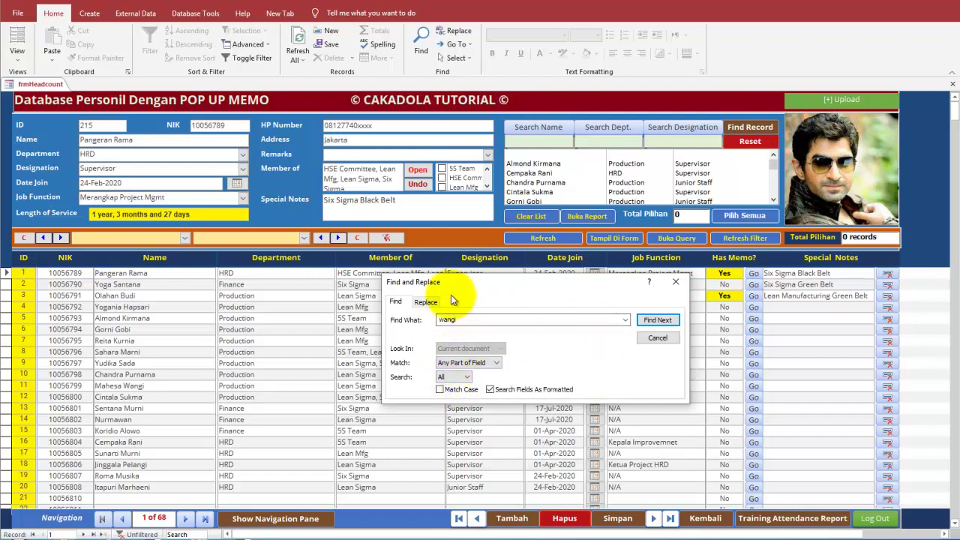
Step: Find the row 11 record by the entered last name, and find the row 16 record by its employee's last name
{"action": "left_click", "coordinate": [656, 320]}
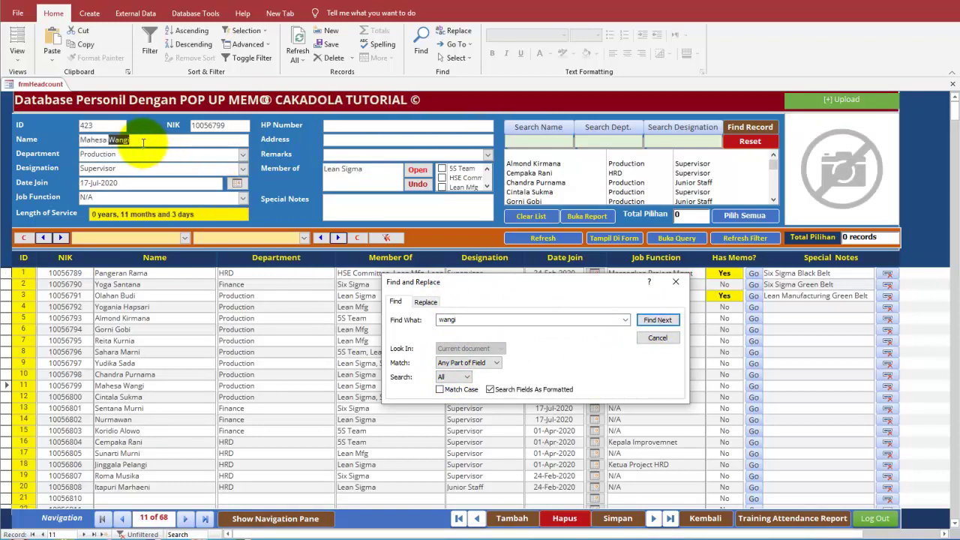
{"action": "double_click", "coordinate": [465, 320]}
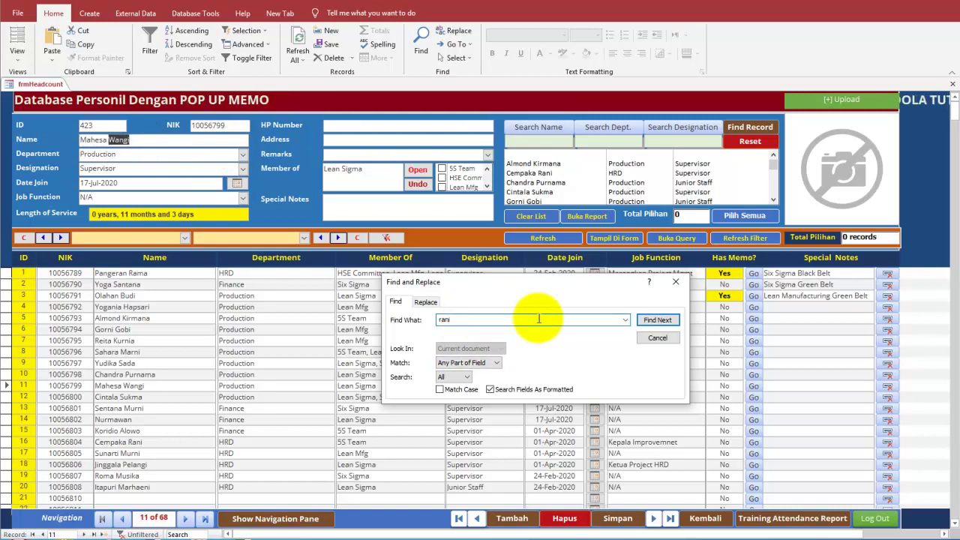
{"action": "left_click", "coordinate": [654, 321]}
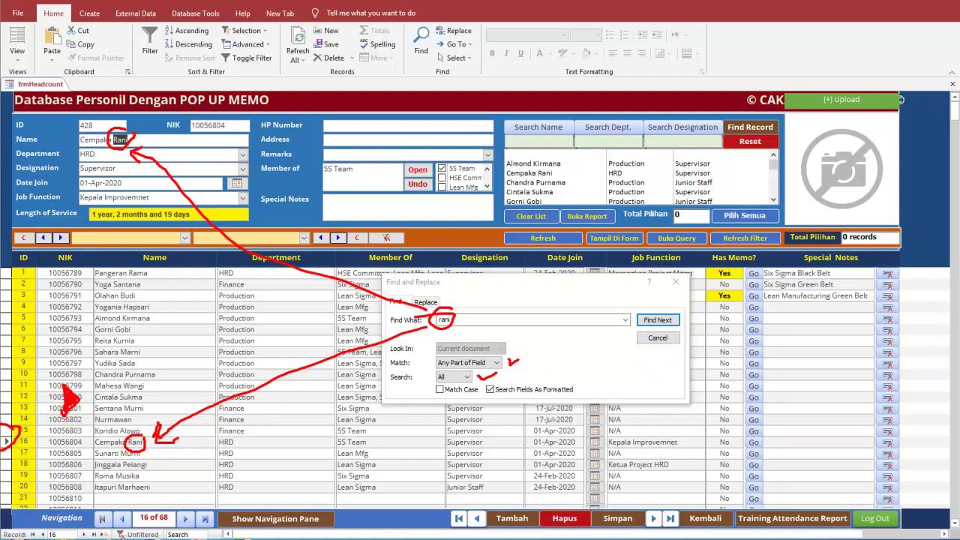
Step: Close the Find and Replace dialog and move to the department search field
{"action": "key", "text": "Escape"}
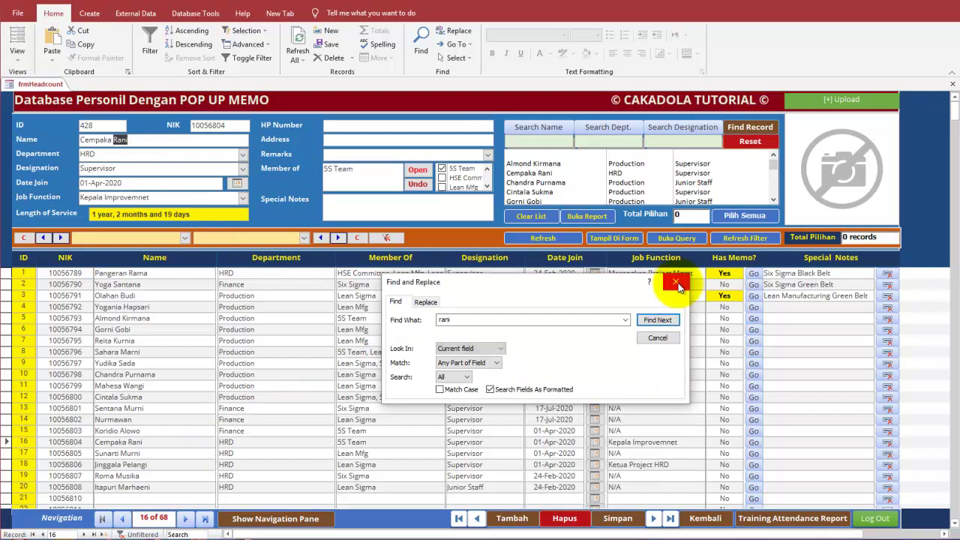
{"action": "left_click", "coordinate": [676, 282]}
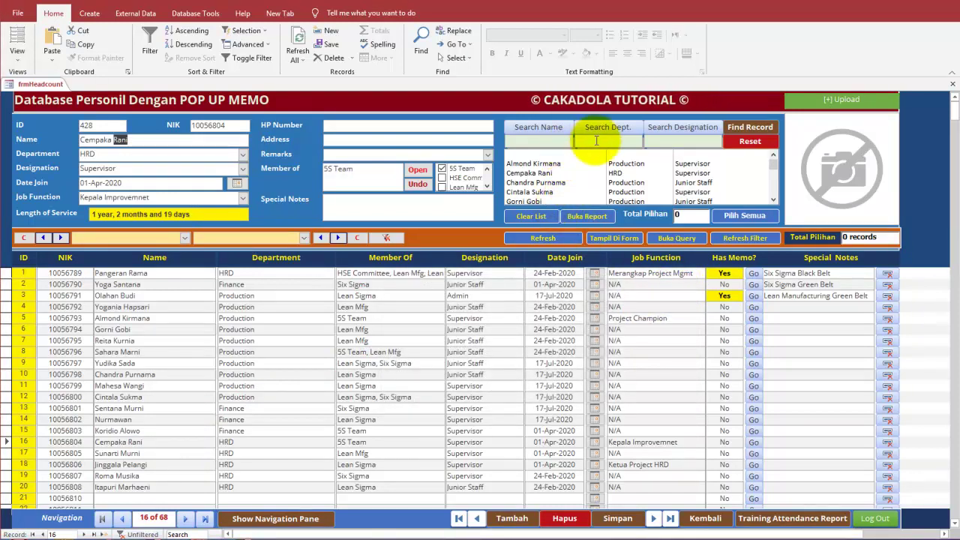
{"action": "left_click", "coordinate": [619, 142]}
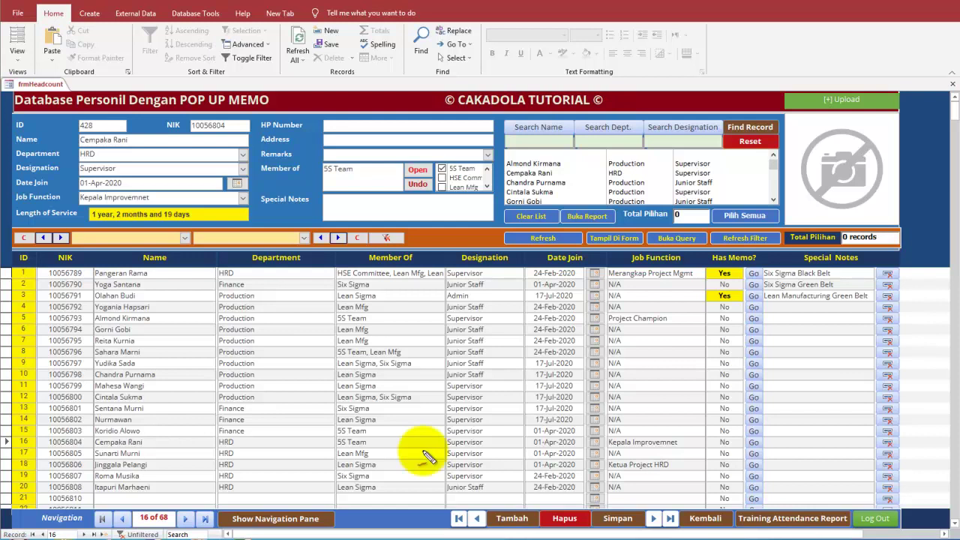
{"action": "mouse_move", "coordinate": [300, 245]}
{"action": "left_mouse_down"}
{"action": "mouse_move", "coordinate": [278, 236]}
{"action": "mouse_move", "coordinate": [291, 271]}
{"action": "mouse_move", "coordinate": [276, 262]}
{"action": "mouse_move", "coordinate": [221, 289]}
{"action": "mouse_move", "coordinate": [222, 334]}
{"action": "mouse_move", "coordinate": [255, 351]}
{"action": "mouse_move", "coordinate": [254, 290]}
{"action": "left_mouse_up"}
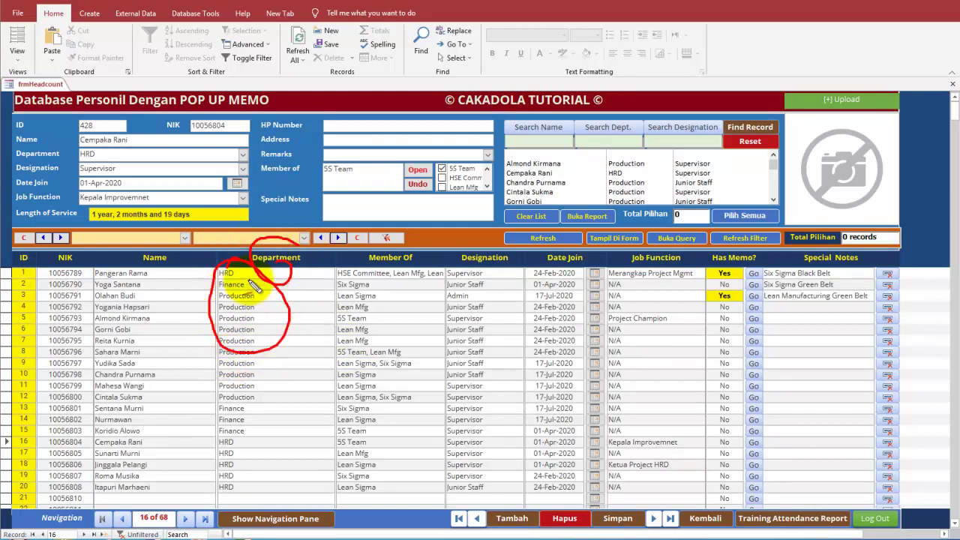
{"action": "left_click_drag", "start_coordinate": [262, 388], "coordinate": [275, 384]}
{"action": "mouse_move", "coordinate": [255, 442]}
{"action": "left_mouse_down"}
{"action": "mouse_move", "coordinate": [278, 447]}
{"action": "mouse_move", "coordinate": [297, 424]}
{"action": "left_mouse_up"}
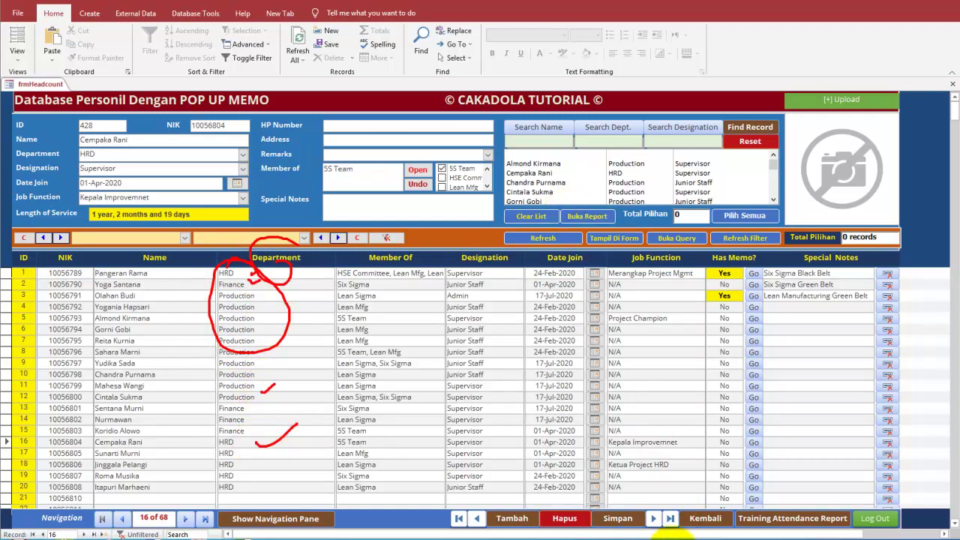
{"action": "key", "text": "Escape"}
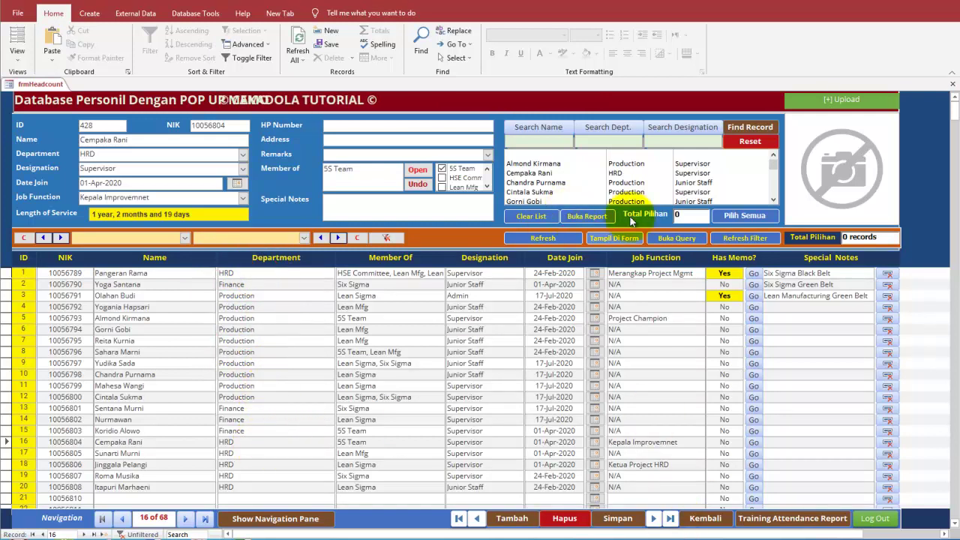
Step: Search the personnel list by department for HRD
{"action": "left_click", "coordinate": [614, 144]}
{"action": "type", "text": "HRD"}
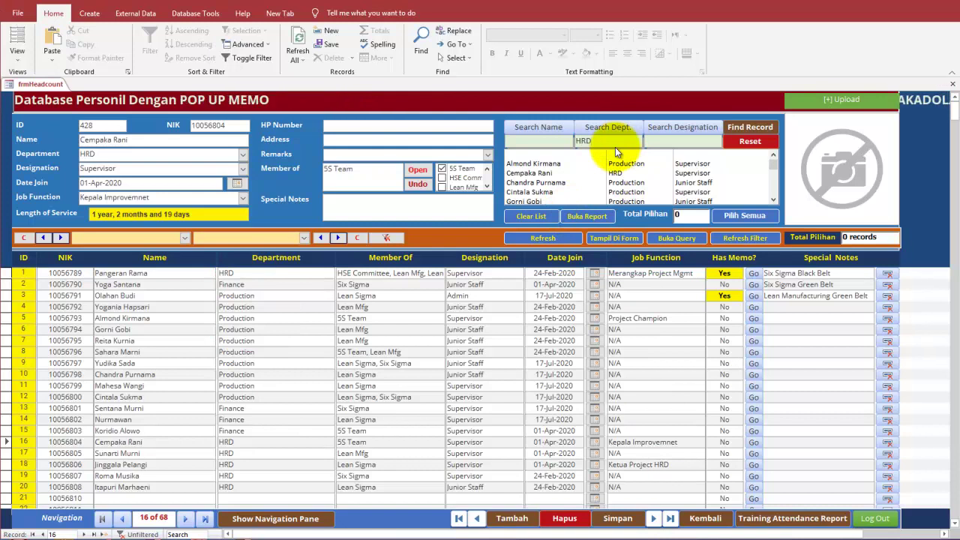
{"action": "left_click", "coordinate": [752, 128]}
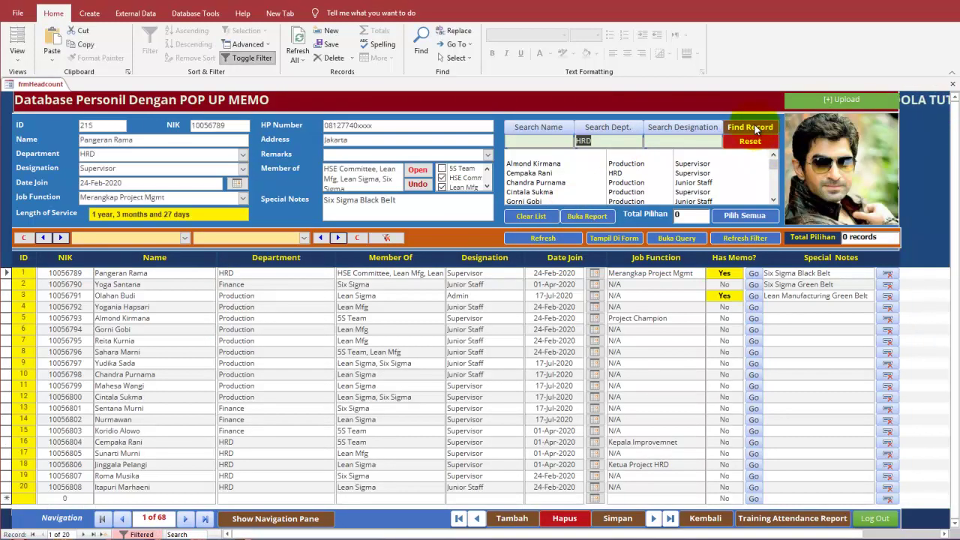
{"action": "left_click", "coordinate": [618, 132]}
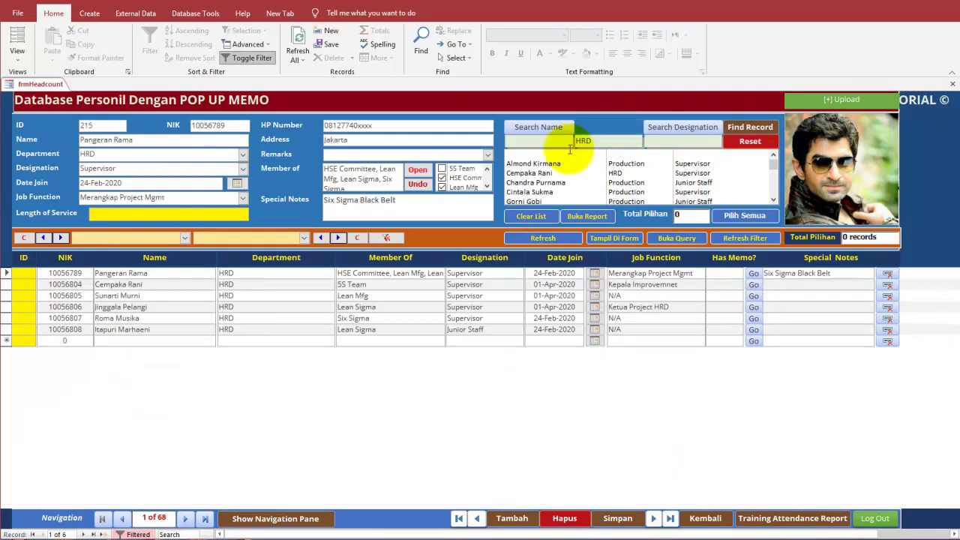
Step: Step through the department and name entries of the filtered records, and reset the search
{"action": "left_click", "coordinate": [276, 272]}
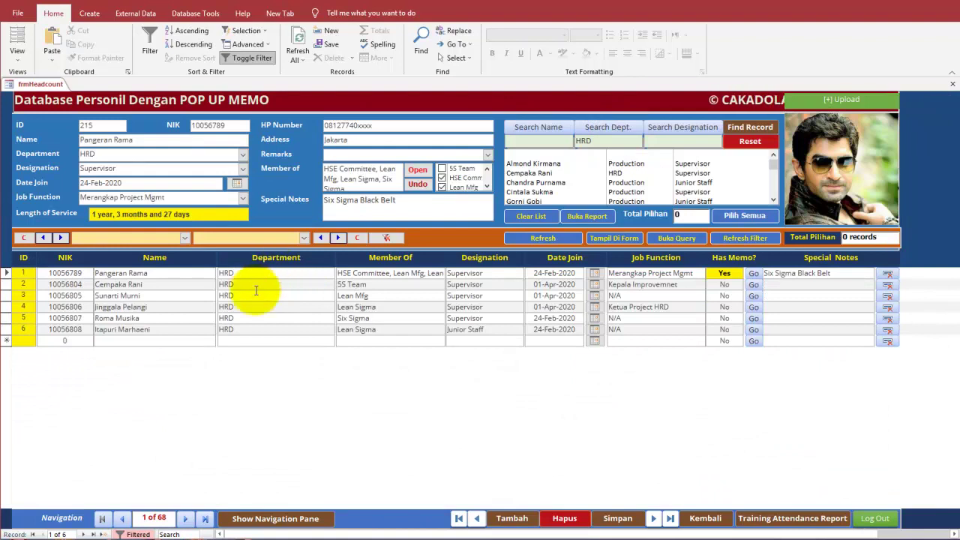
{"action": "left_click", "coordinate": [253, 284]}
{"action": "left_click", "coordinate": [244, 296]}
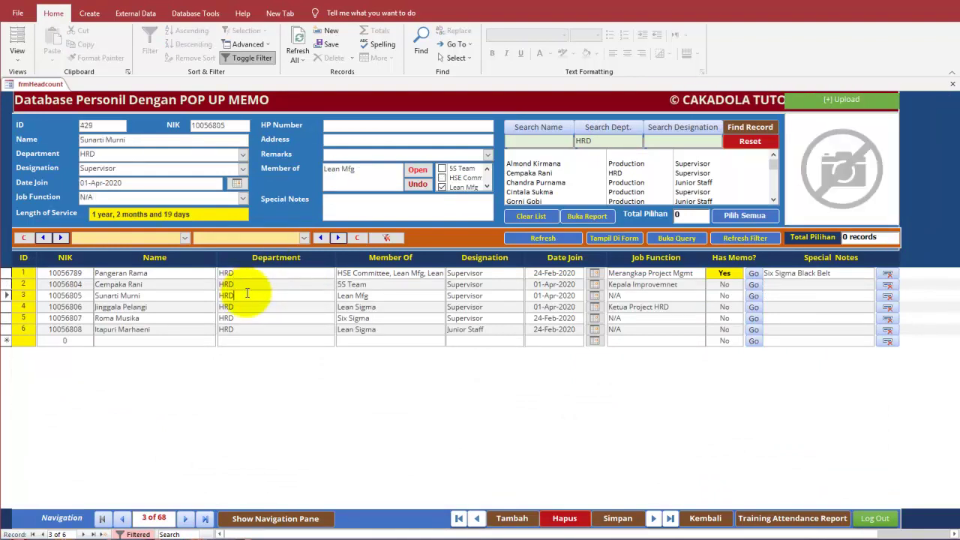
{"action": "left_click", "coordinate": [242, 307]}
{"action": "left_click", "coordinate": [248, 318]}
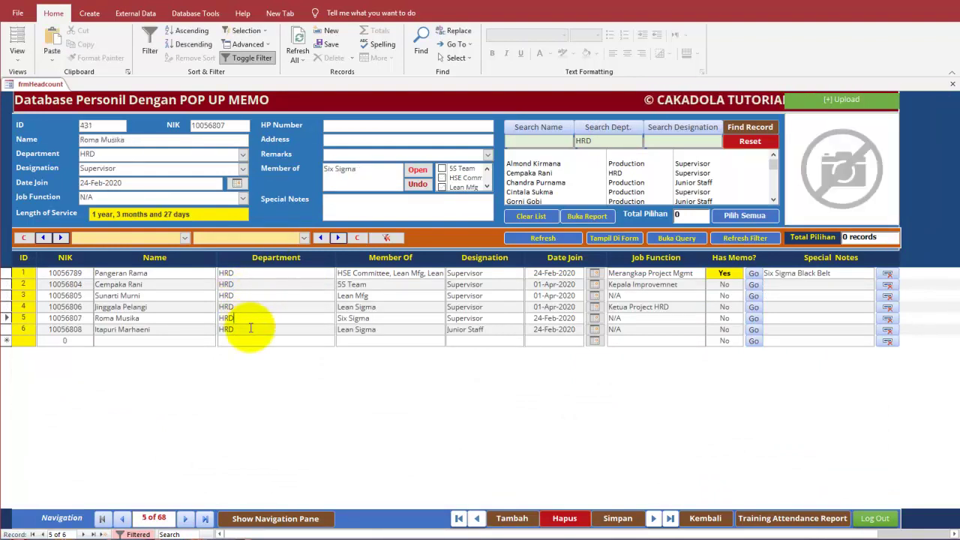
{"action": "left_click", "coordinate": [167, 274]}
{"action": "left_click", "coordinate": [166, 284]}
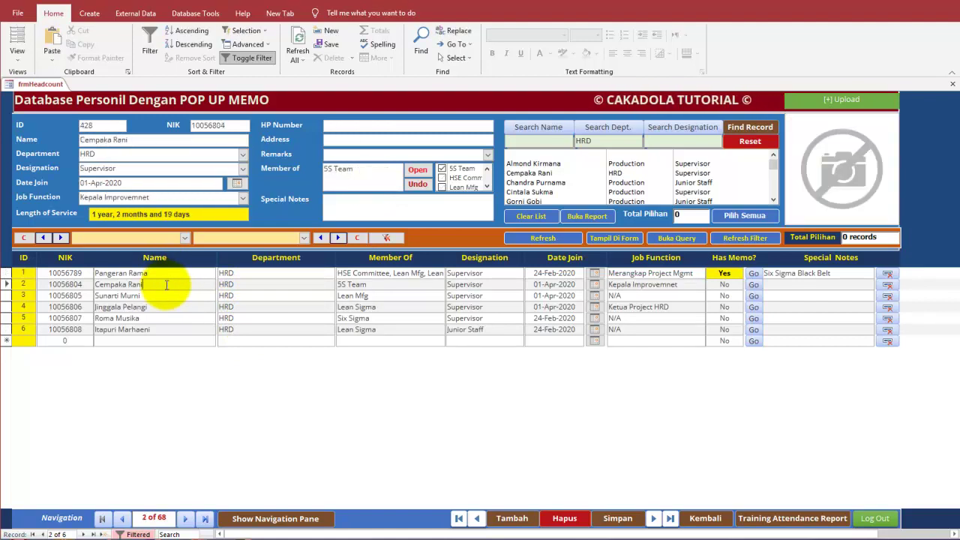
{"action": "left_click", "coordinate": [162, 296]}
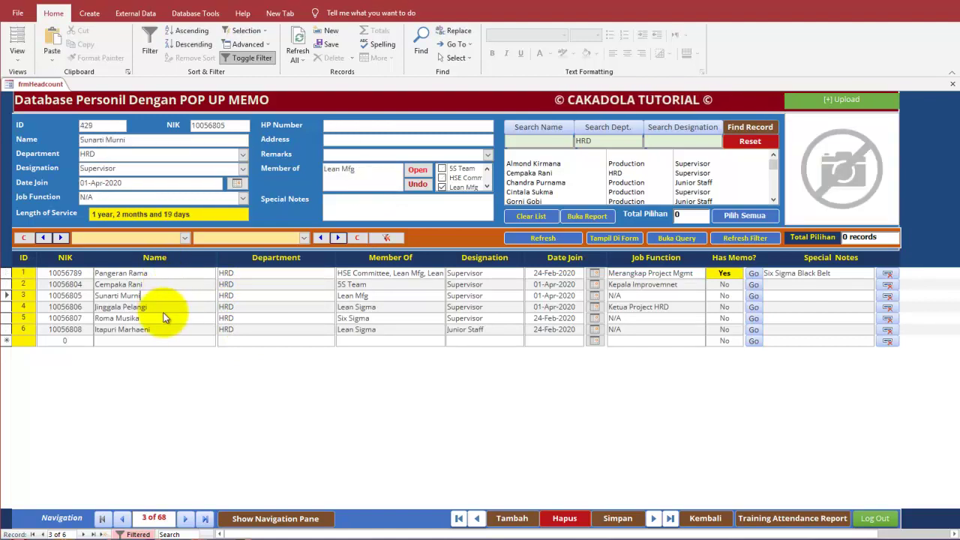
{"action": "left_click", "coordinate": [161, 307]}
{"action": "left_click", "coordinate": [161, 319]}
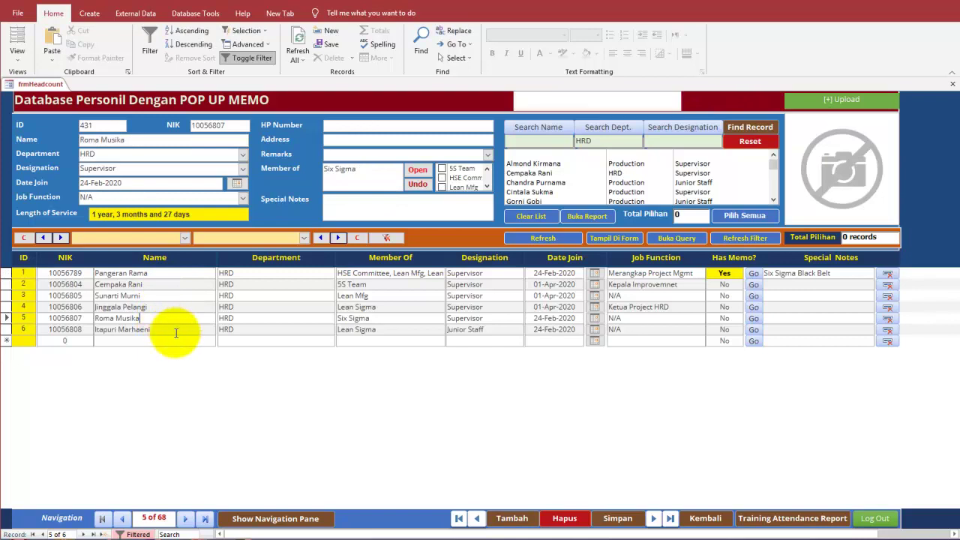
{"action": "left_click", "coordinate": [176, 331]}
{"action": "left_click", "coordinate": [289, 274]}
{"action": "left_click", "coordinate": [281, 286]}
{"action": "left_click", "coordinate": [281, 273]}
{"action": "left_click", "coordinate": [281, 287]}
{"action": "left_click", "coordinate": [283, 274]}
{"action": "left_click", "coordinate": [282, 284]}
{"action": "left_click", "coordinate": [278, 296]}
{"action": "left_click", "coordinate": [280, 307]}
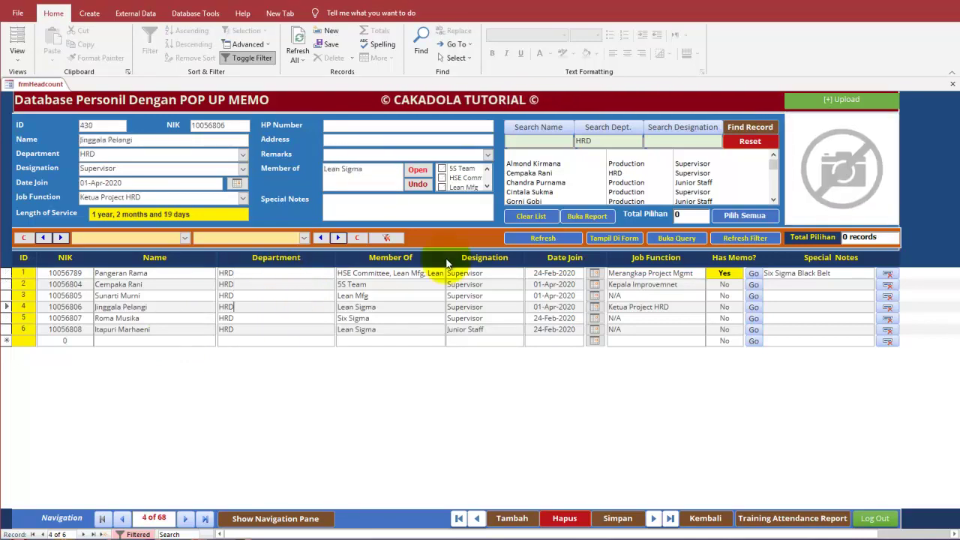
{"action": "left_click", "coordinate": [746, 141]}
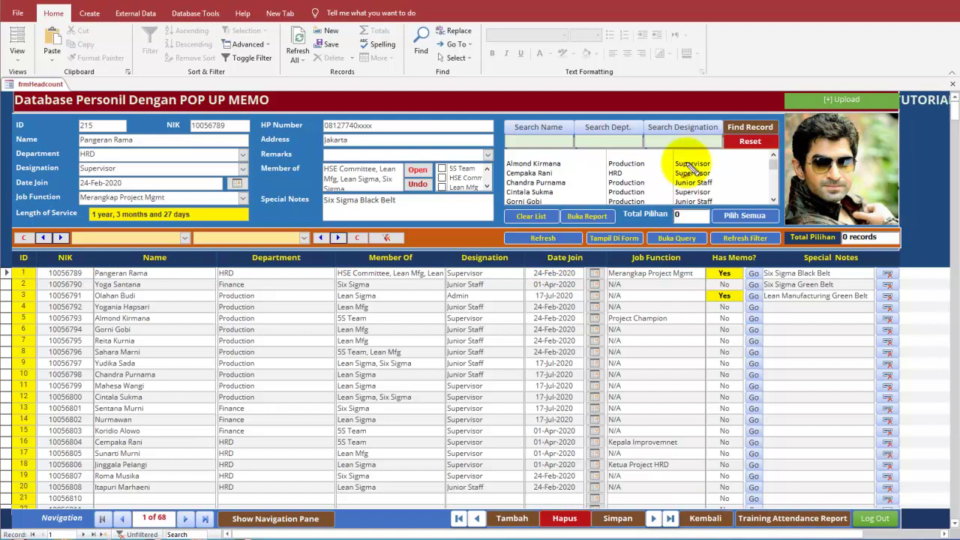
{"action": "mouse_move", "coordinate": [686, 121]}
{"action": "left_mouse_down"}
{"action": "mouse_move", "coordinate": [662, 132]}
{"action": "mouse_move", "coordinate": [672, 126]}
{"action": "left_mouse_up"}
{"action": "mouse_move", "coordinate": [493, 252]}
{"action": "left_mouse_down"}
{"action": "mouse_move", "coordinate": [454, 272]}
{"action": "mouse_move", "coordinate": [490, 253]}
{"action": "left_mouse_up"}
{"action": "mouse_move", "coordinate": [664, 118]}
{"action": "left_mouse_down"}
{"action": "mouse_move", "coordinate": [618, 114]}
{"action": "mouse_move", "coordinate": [489, 244]}
{"action": "left_mouse_up"}
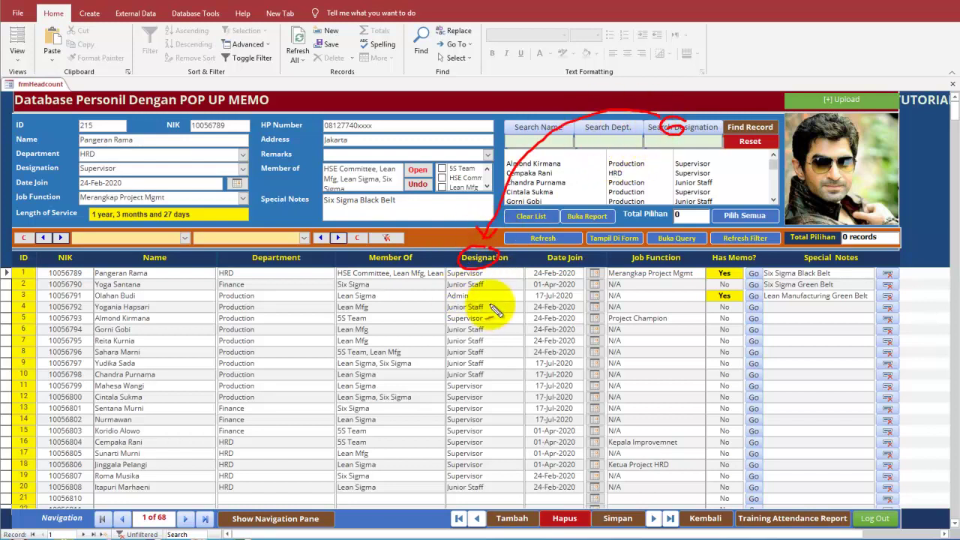
{"action": "left_click_drag", "start_coordinate": [505, 290], "coordinate": [511, 281]}
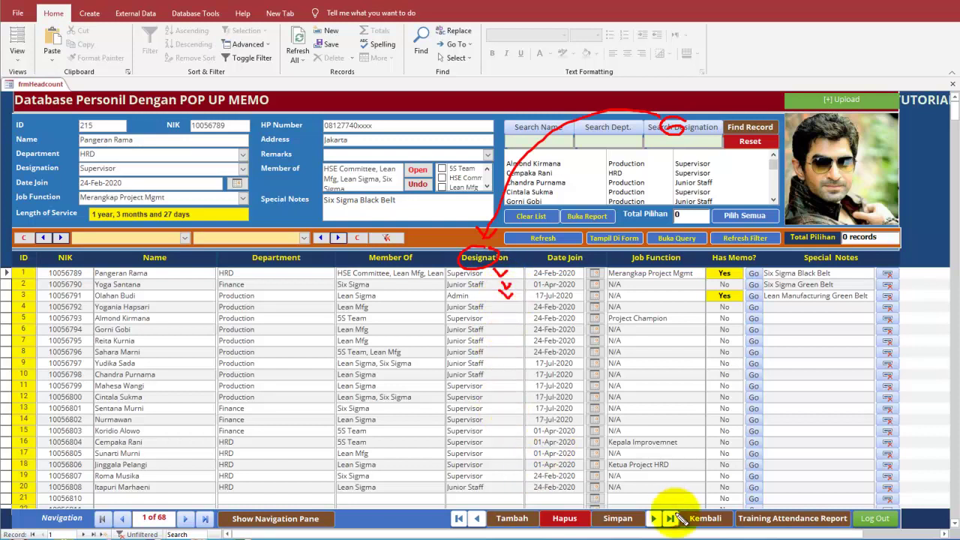
{"action": "key", "text": "Escape"}
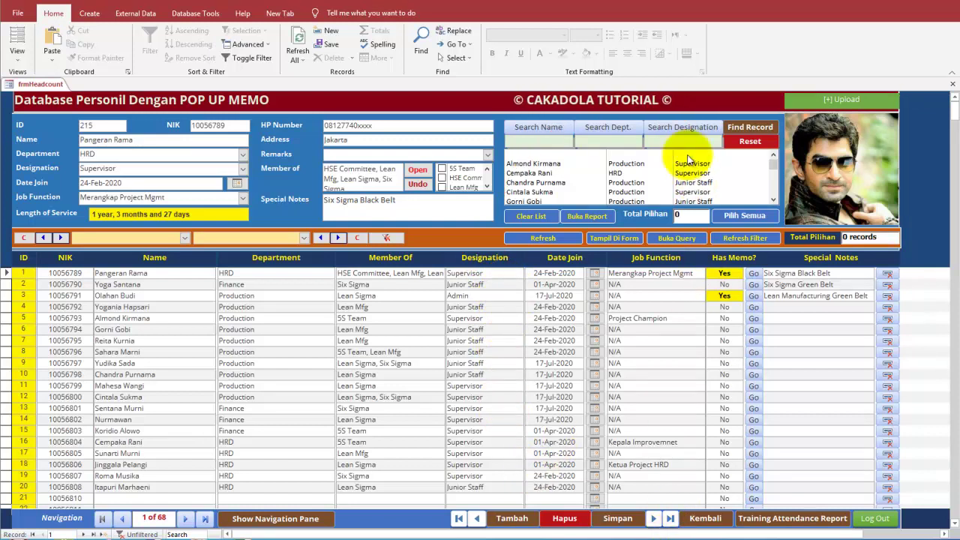
Step: Search the personnel list by designation for admin, and reset the search
{"action": "left_click", "coordinate": [674, 142]}
{"action": "type", "text": "ad"}
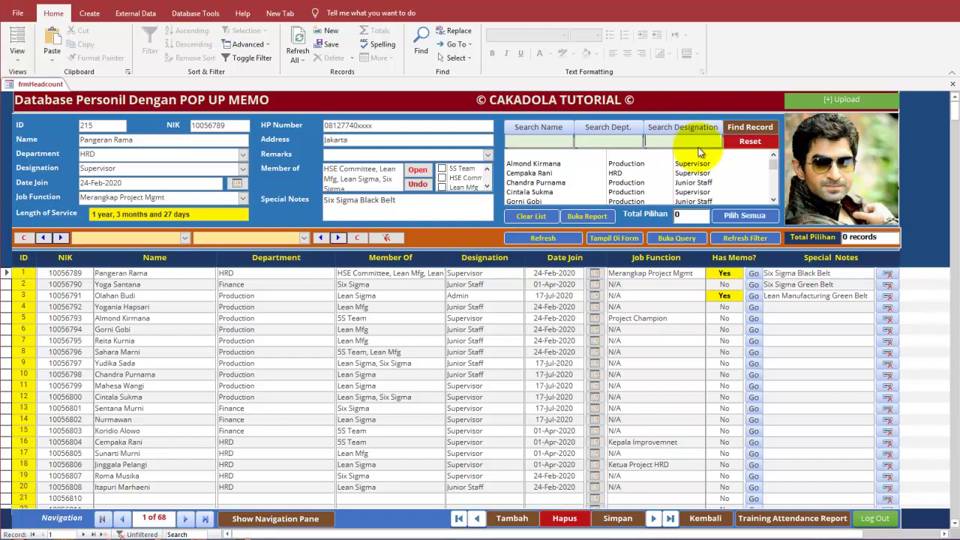
{"action": "type", "text": "min"}
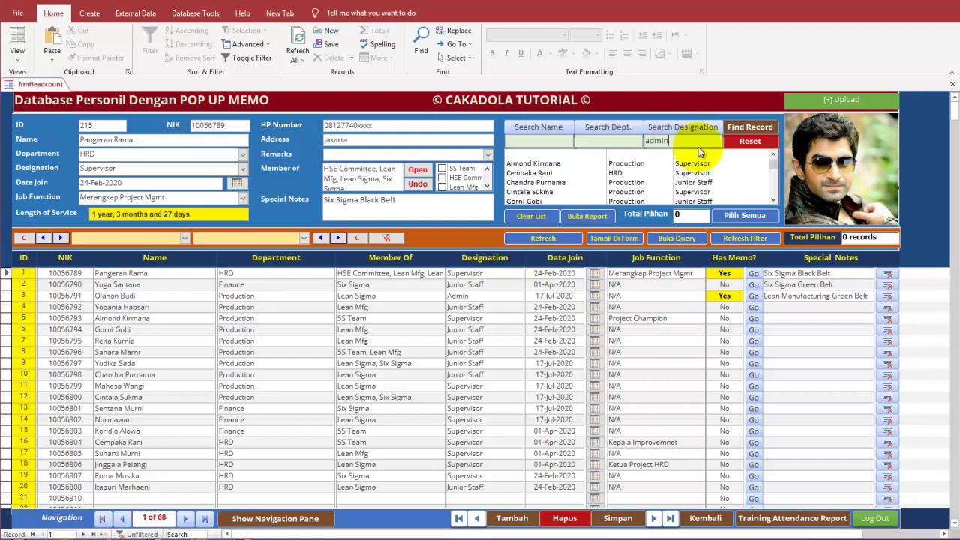
{"action": "left_click", "coordinate": [689, 129]}
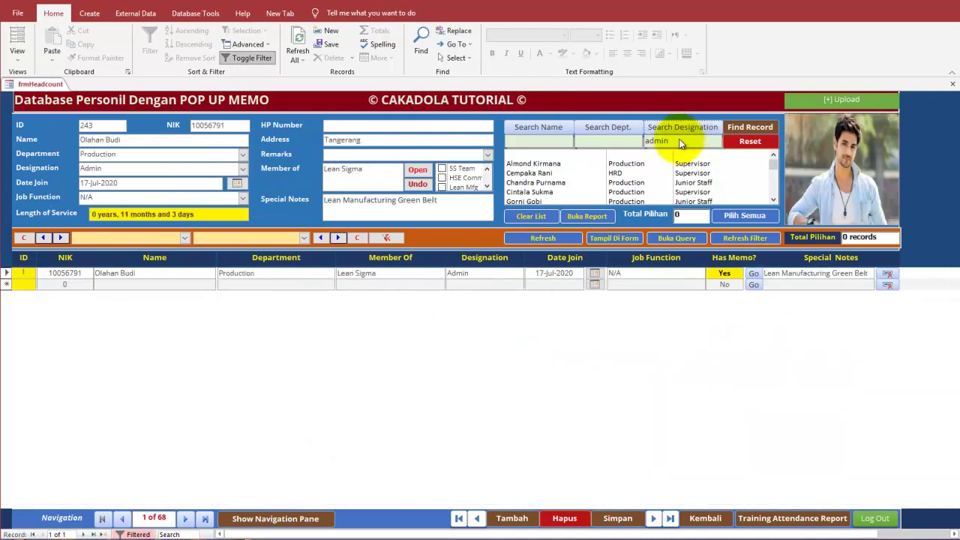
{"action": "left_click", "coordinate": [750, 142]}
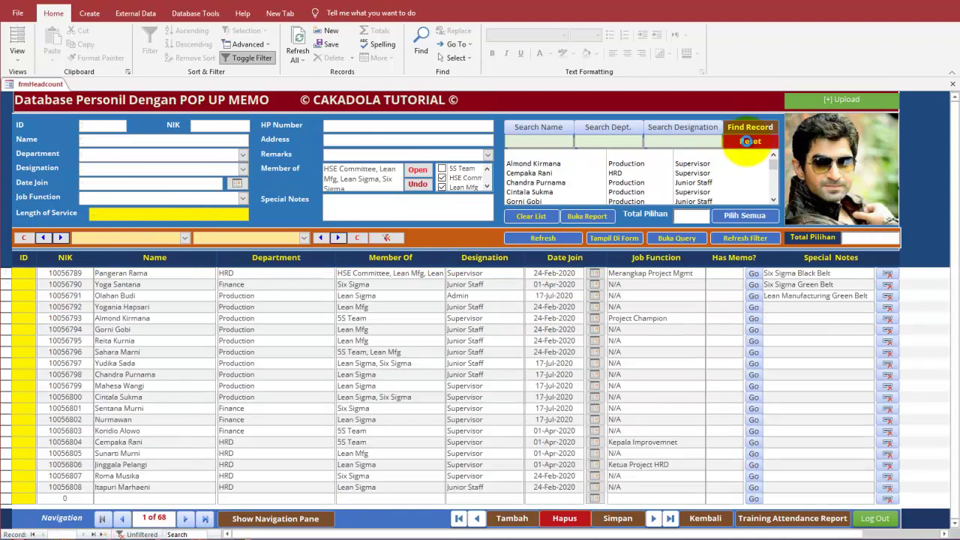
Step: Search the personnel list by designation for staff, examine the matching designations, and reset the search
{"action": "left_click", "coordinate": [676, 128]}
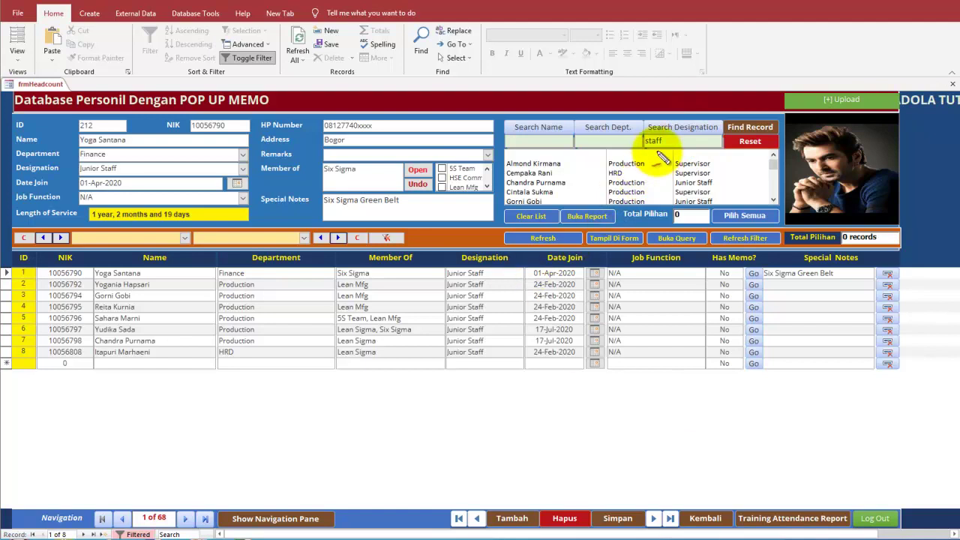
{"action": "mouse_move", "coordinate": [667, 125]}
{"action": "left_mouse_down"}
{"action": "mouse_move", "coordinate": [663, 156]}
{"action": "mouse_move", "coordinate": [663, 131]}
{"action": "left_mouse_up"}
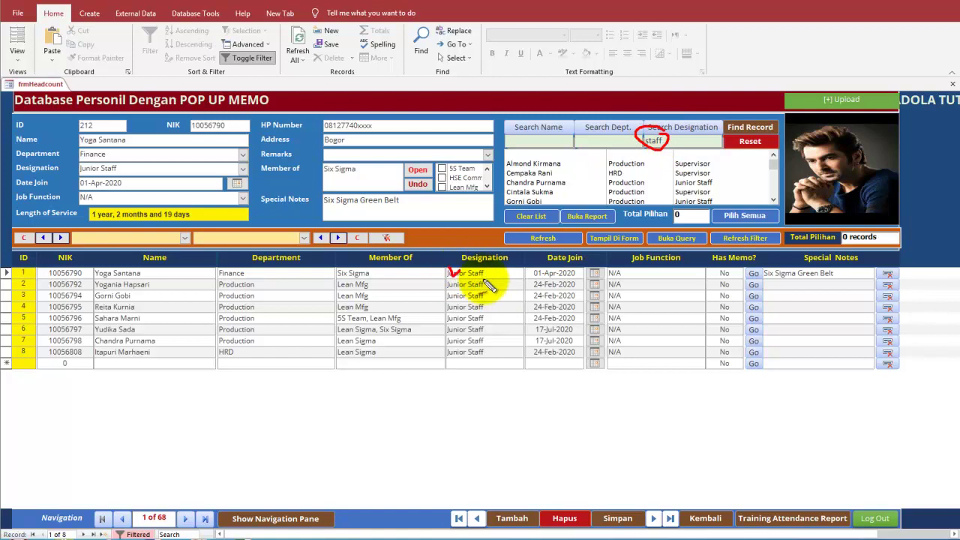
{"action": "left_click_drag", "start_coordinate": [475, 270], "coordinate": [498, 282]}
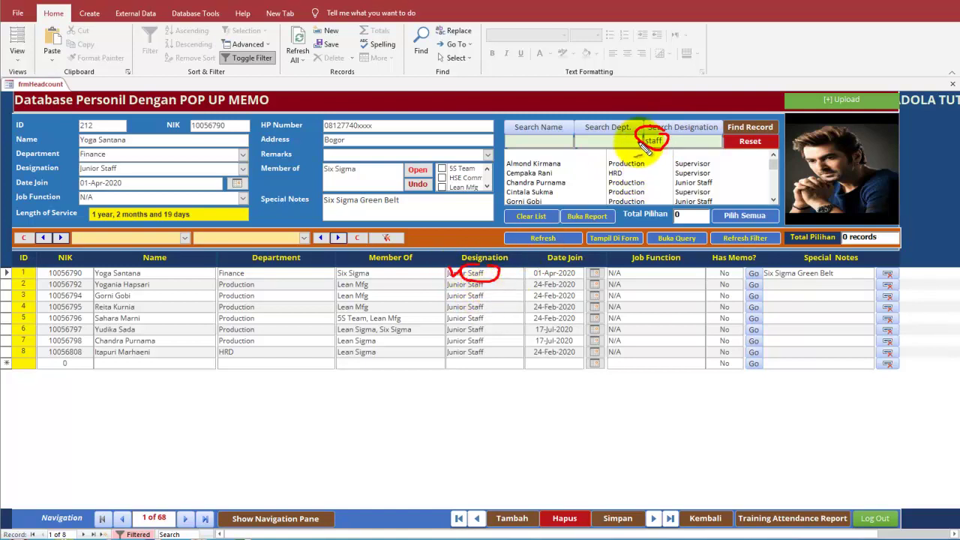
{"action": "left_click_drag", "start_coordinate": [649, 133], "coordinate": [487, 276]}
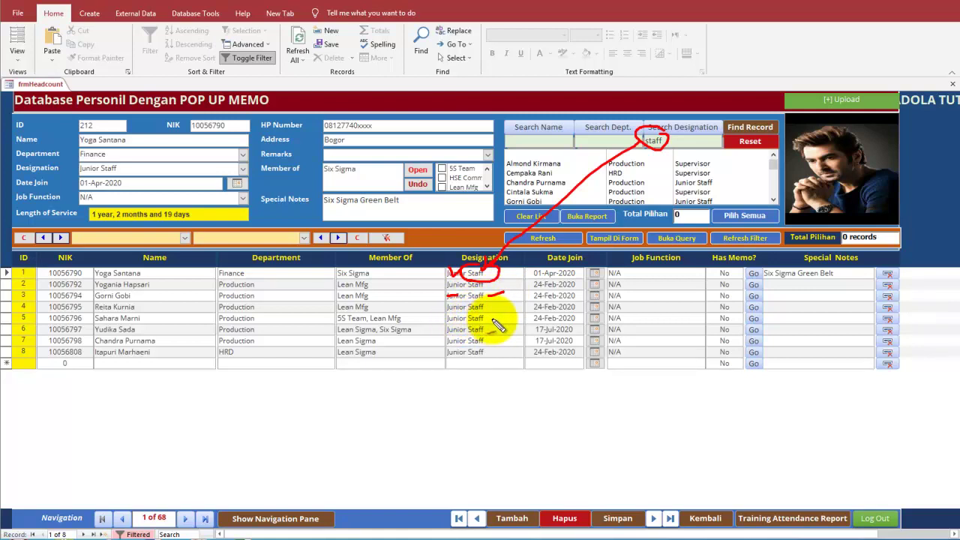
{"action": "mouse_move", "coordinate": [486, 314]}
{"action": "left_mouse_down"}
{"action": "mouse_move", "coordinate": [470, 317]}
{"action": "mouse_move", "coordinate": [486, 315]}
{"action": "left_mouse_up"}
{"action": "mouse_move", "coordinate": [460, 364]}
{"action": "left_mouse_down"}
{"action": "mouse_move", "coordinate": [450, 353]}
{"action": "mouse_move", "coordinate": [501, 359]}
{"action": "left_mouse_up"}
{"action": "mouse_move", "coordinate": [678, 141]}
{"action": "left_mouse_down"}
{"action": "mouse_move", "coordinate": [528, 300]}
{"action": "mouse_move", "coordinate": [510, 338]}
{"action": "left_mouse_up"}
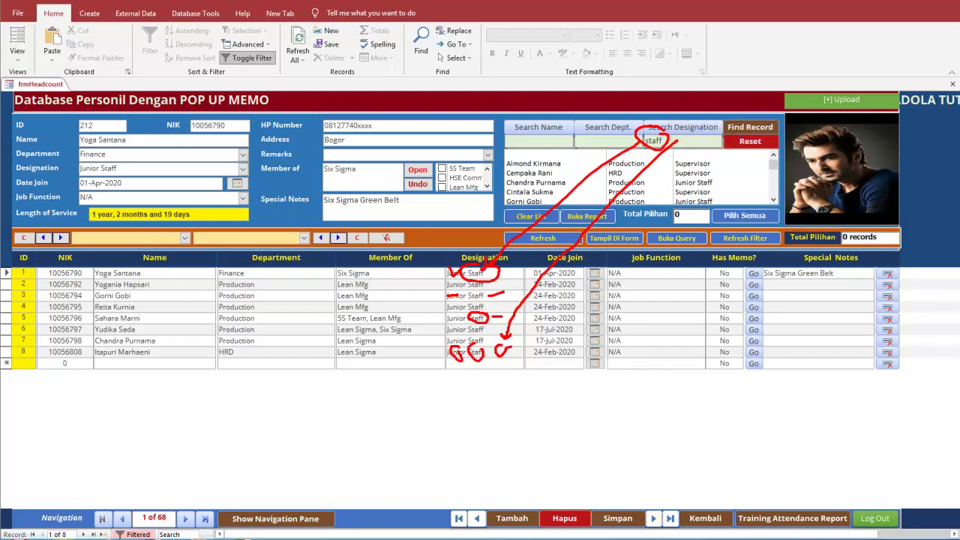
{"action": "key", "text": "Escape"}
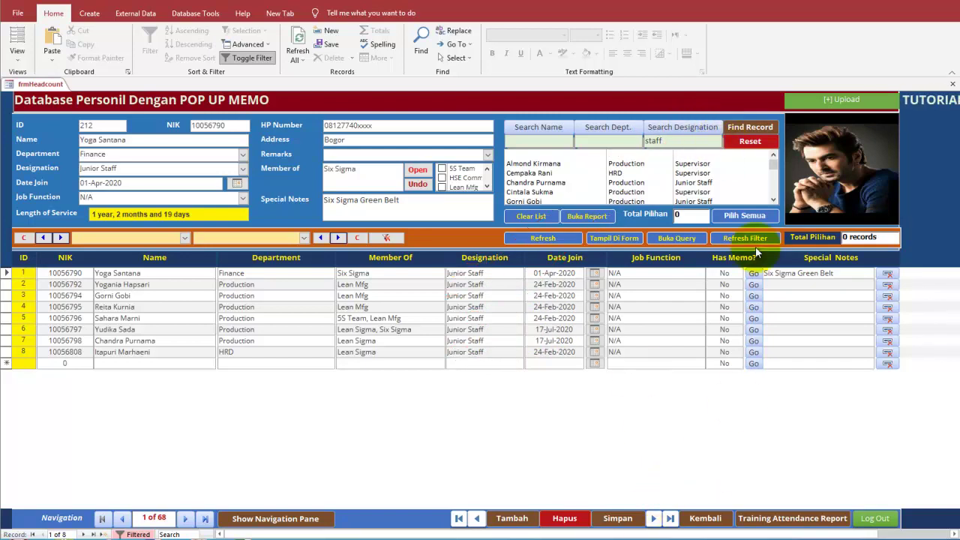
{"action": "left_click", "coordinate": [746, 147]}
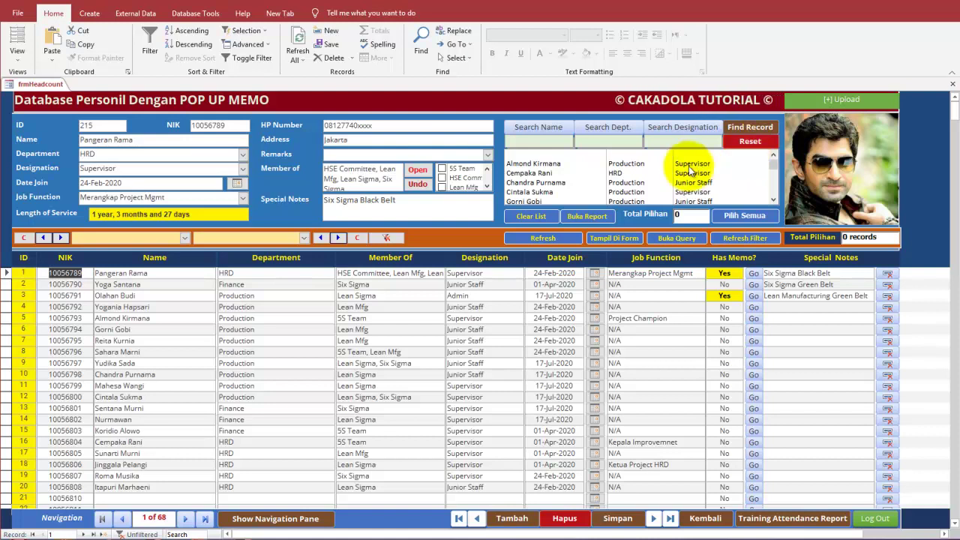
{"action": "left_click", "coordinate": [593, 274]}
{"action": "left_click_drag", "start_coordinate": [518, 137], "coordinate": [550, 262]}
{"action": "left_click", "coordinate": [562, 259]}
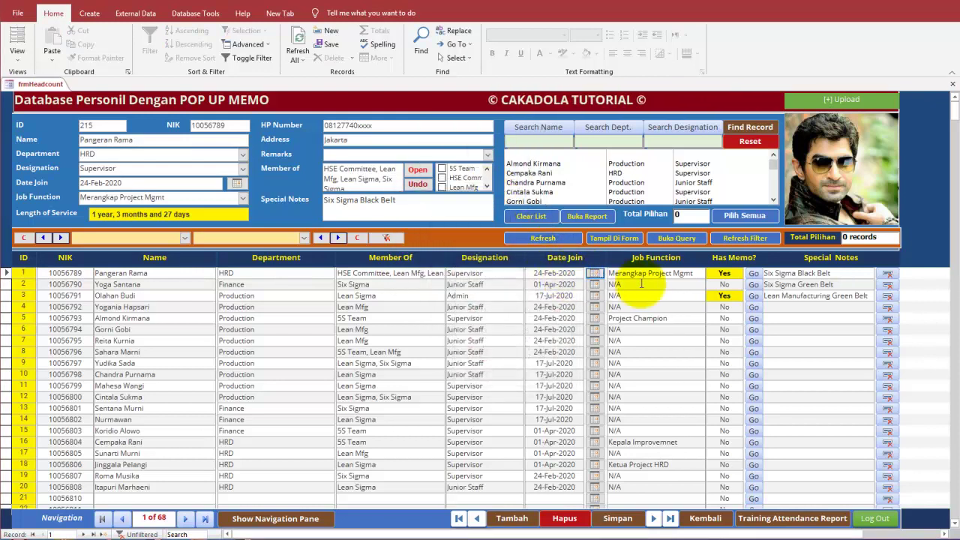
Step: Select the first two employees in the header's selection list to show only their records in the form
{"action": "left_click", "coordinate": [544, 165]}
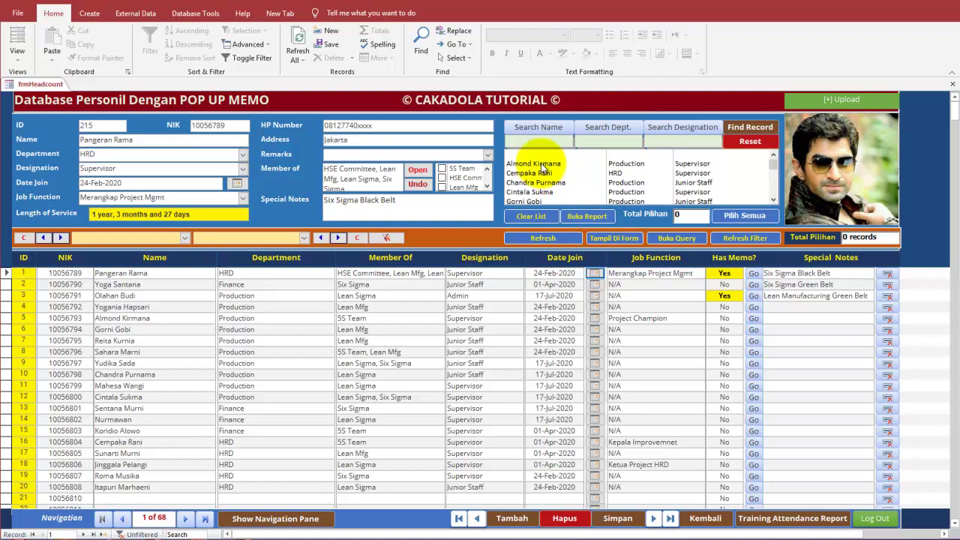
{"action": "double_click", "coordinate": [545, 165]}
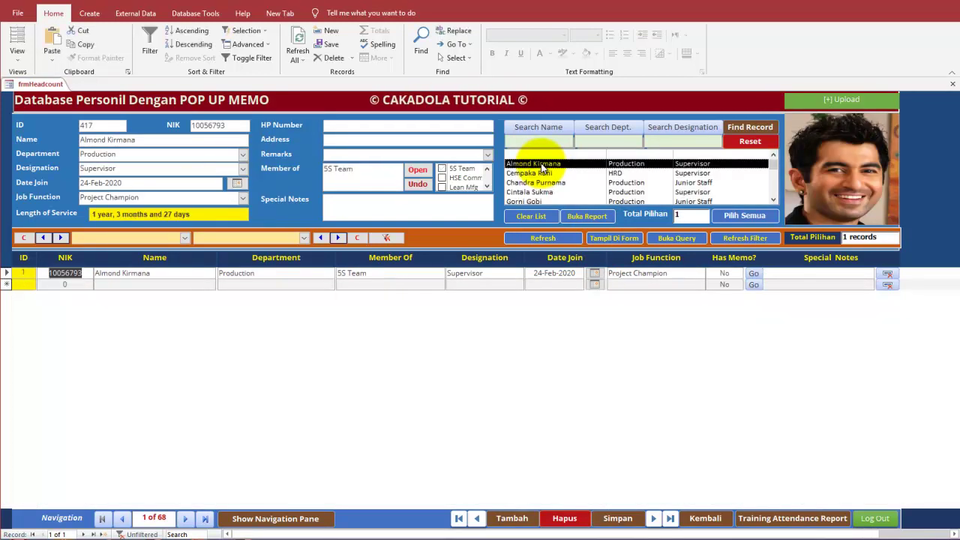
{"action": "double_click", "coordinate": [541, 174]}
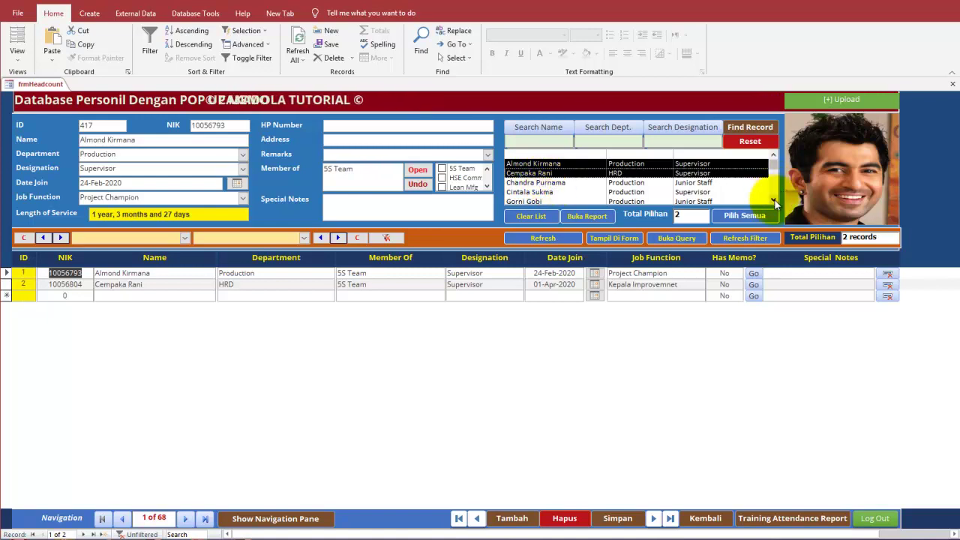
Step: Add a Finance supervisor to the list selection and deselect them again, then add a Production supervisor and a Production junior staff employee
{"action": "scroll", "coordinate": [774, 199], "scroll_direction": "down", "scroll_amount": 4}
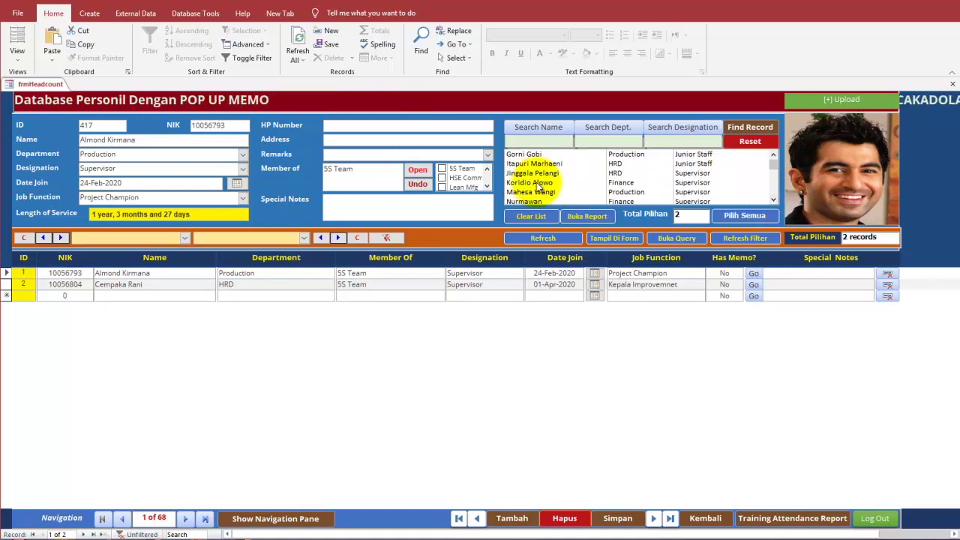
{"action": "double_click", "coordinate": [535, 183]}
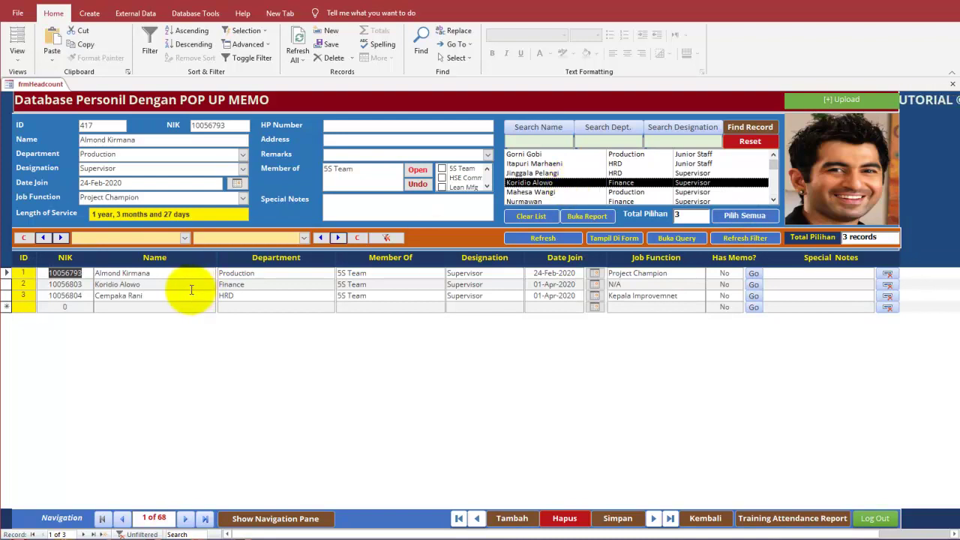
{"action": "double_click", "coordinate": [561, 184]}
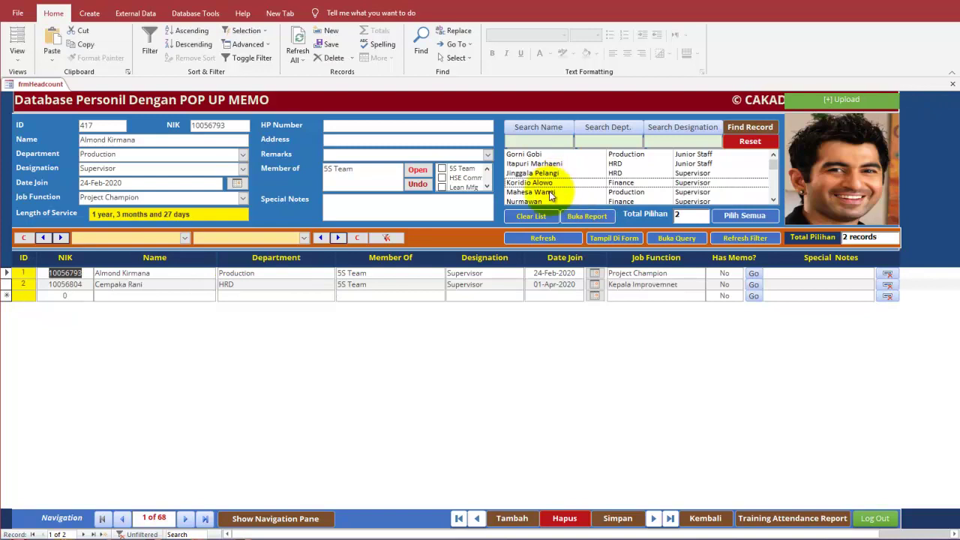
{"action": "double_click", "coordinate": [550, 193]}
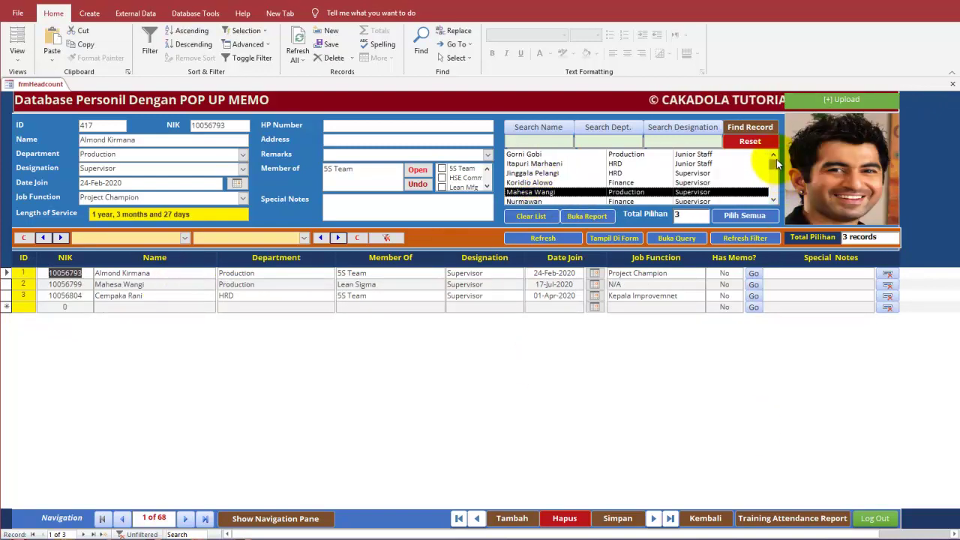
{"action": "scroll", "coordinate": [775, 159], "scroll_direction": "up", "scroll_amount": 2}
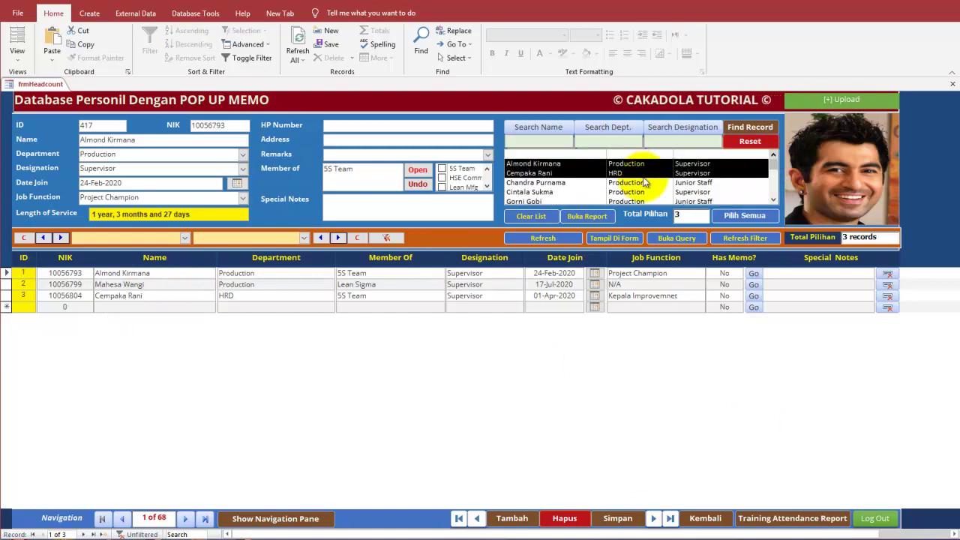
{"action": "double_click", "coordinate": [550, 182]}
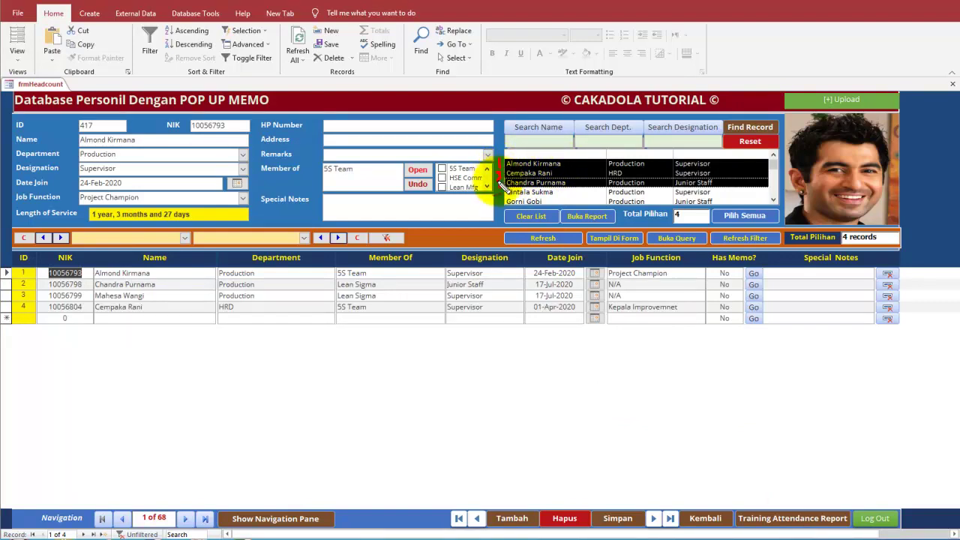
{"action": "mouse_move", "coordinate": [549, 150]}
{"action": "left_mouse_down"}
{"action": "mouse_move", "coordinate": [522, 148]}
{"action": "mouse_move", "coordinate": [525, 184]}
{"action": "left_mouse_up"}
{"action": "mouse_move", "coordinate": [573, 140]}
{"action": "left_mouse_down"}
{"action": "mouse_move", "coordinate": [221, 266]}
{"action": "mouse_move", "coordinate": [225, 276]}
{"action": "mouse_move", "coordinate": [184, 268]}
{"action": "mouse_move", "coordinate": [183, 291]}
{"action": "mouse_move", "coordinate": [197, 307]}
{"action": "left_mouse_up"}
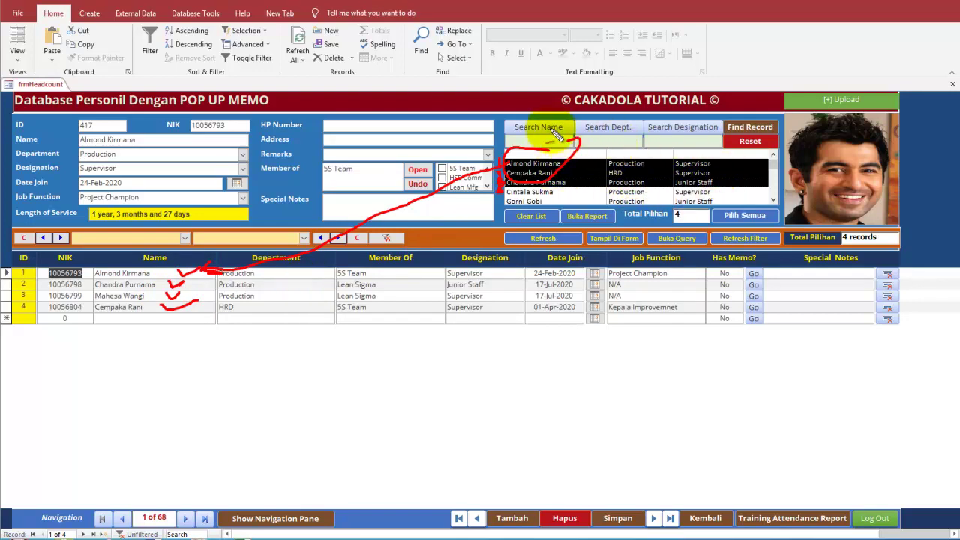
{"action": "mouse_move", "coordinate": [523, 119]}
{"action": "left_mouse_down"}
{"action": "mouse_move", "coordinate": [541, 144]}
{"action": "mouse_move", "coordinate": [628, 121]}
{"action": "left_mouse_up"}
{"action": "left_click_drag", "start_coordinate": [660, 126], "coordinate": [712, 122]}
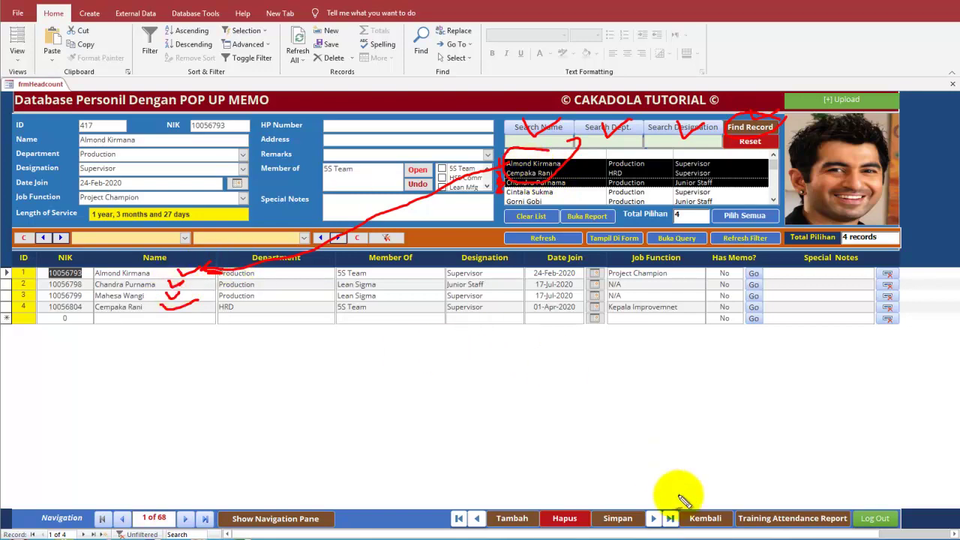
{"action": "key", "text": "Escape"}
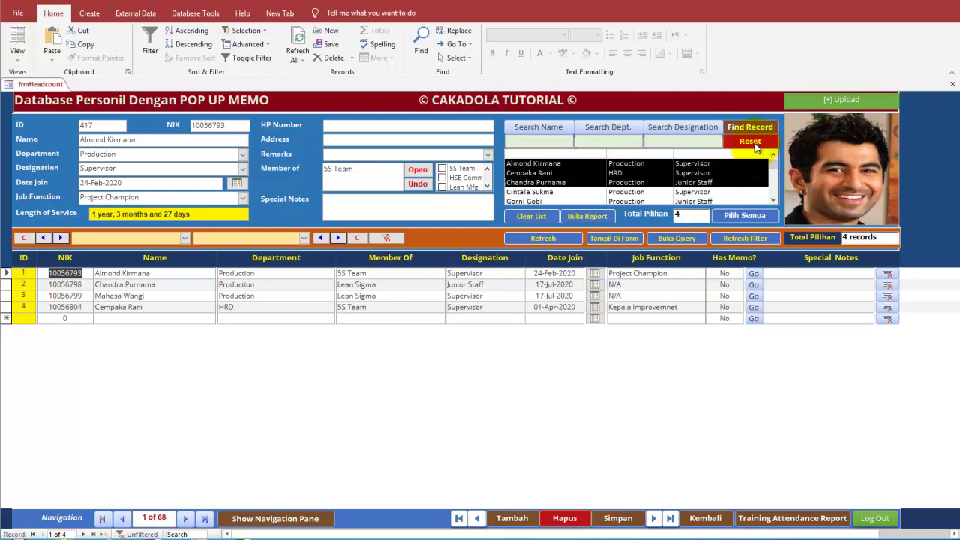
Step: Clear the list selection and select one HRD, one Finance and one Production supervisor to show only their records
{"action": "left_click", "coordinate": [546, 217]}
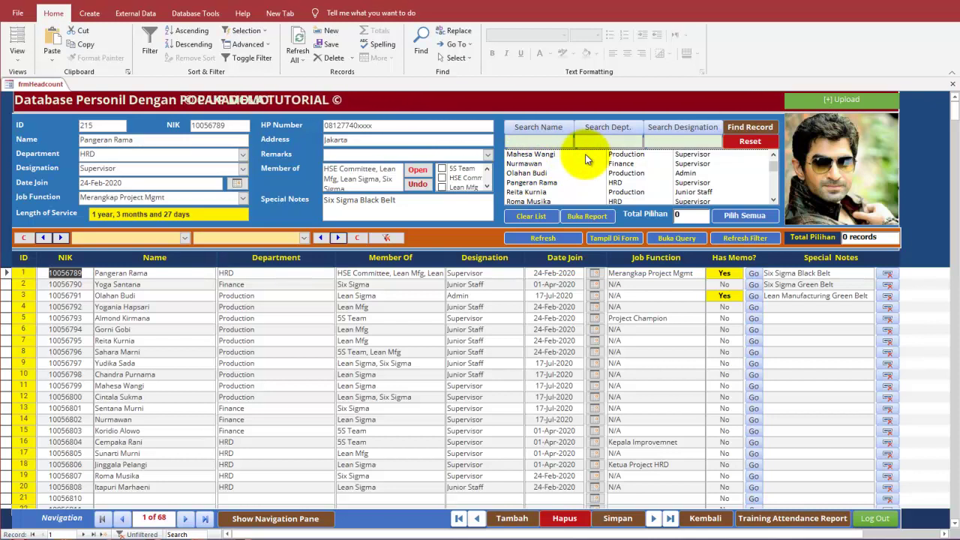
{"action": "left_click", "coordinate": [542, 184]}
{"action": "left_click", "coordinate": [530, 162]}
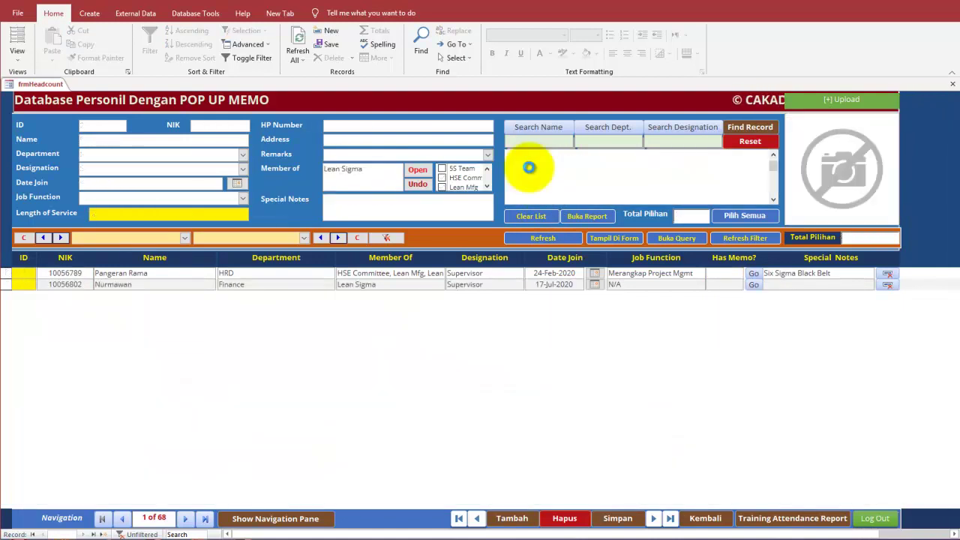
{"action": "left_click", "coordinate": [530, 155]}
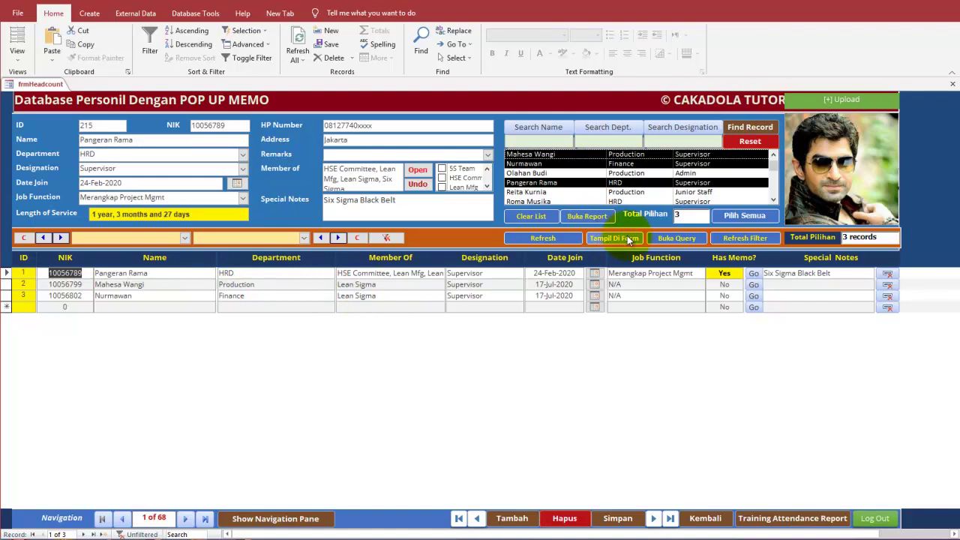
Step: Open the query of the selected employees, fit its column widths to their contents, and close it without saving the layout
{"action": "left_click", "coordinate": [677, 238]}
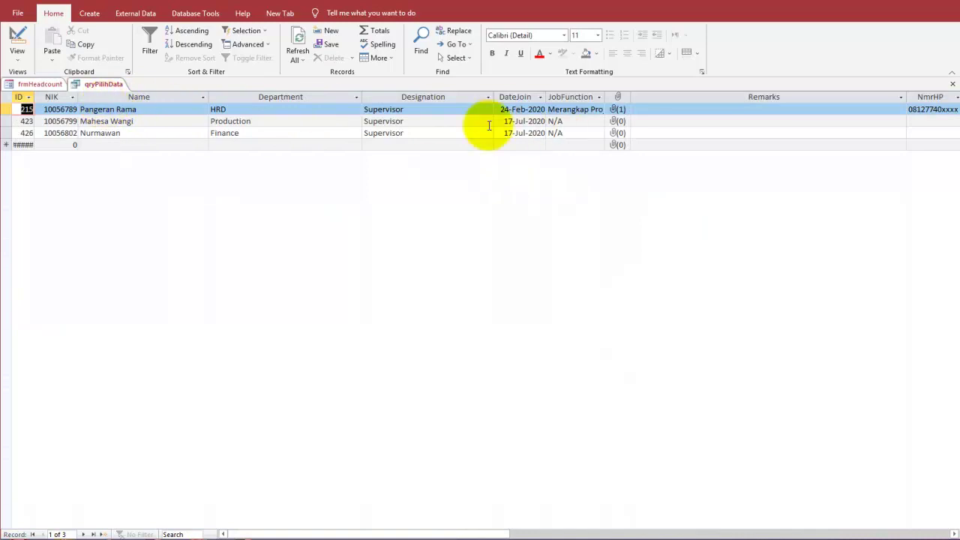
{"action": "left_click", "coordinate": [9, 98]}
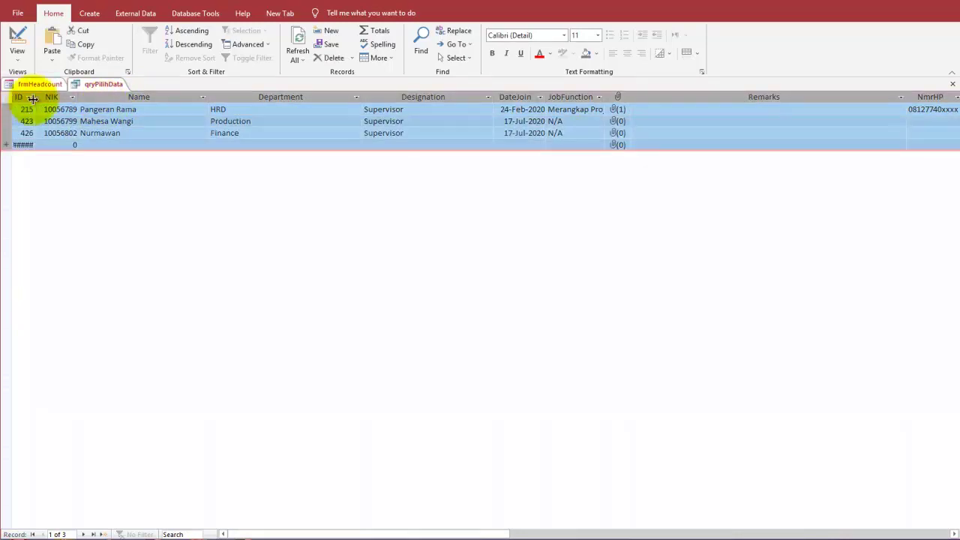
{"action": "double_click", "coordinate": [78, 97]}
{"action": "left_click", "coordinate": [77, 97]}
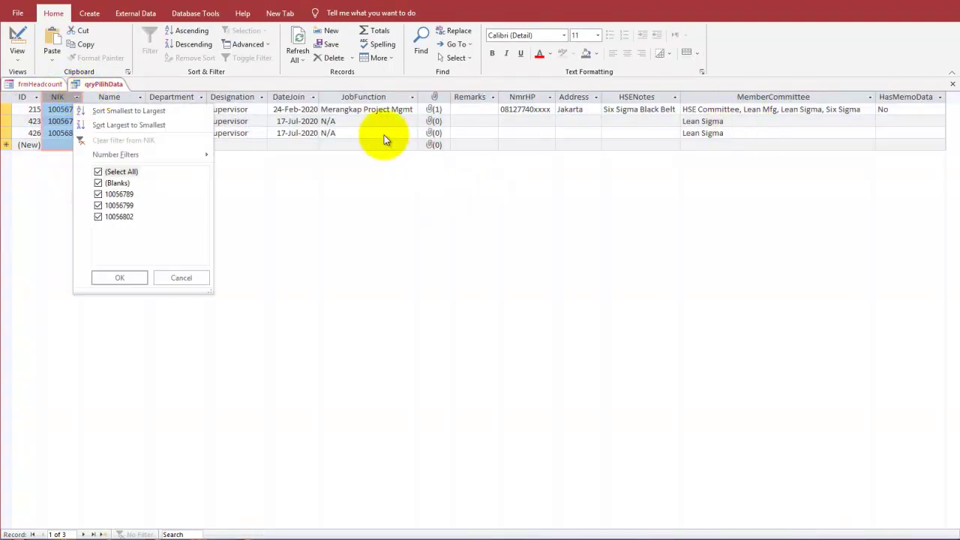
{"action": "key", "text": "Escape"}
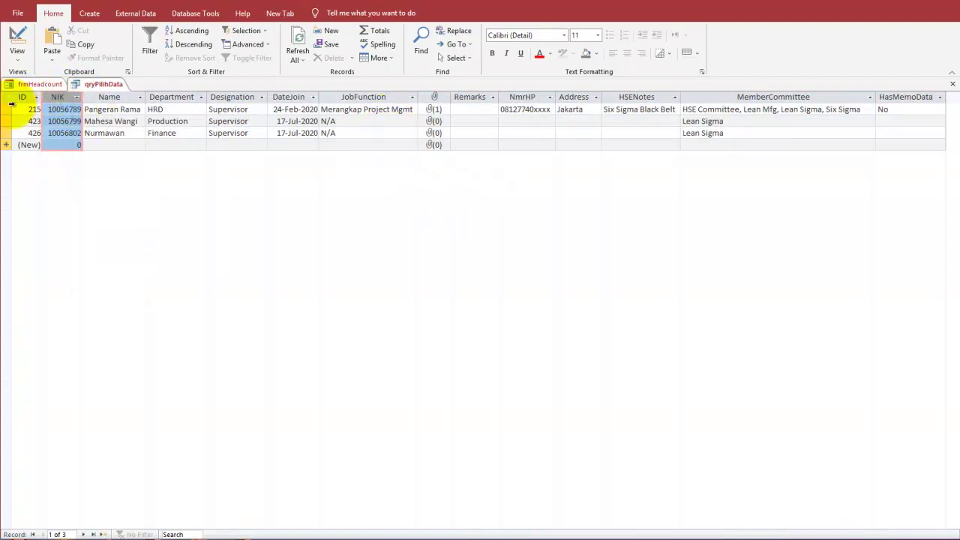
{"action": "left_click", "coordinate": [9, 97]}
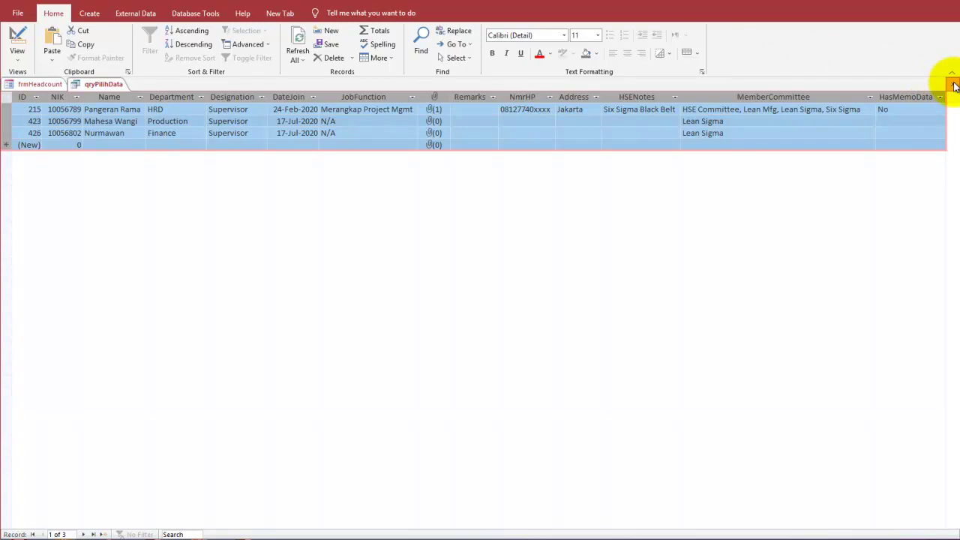
{"action": "left_click", "coordinate": [955, 86]}
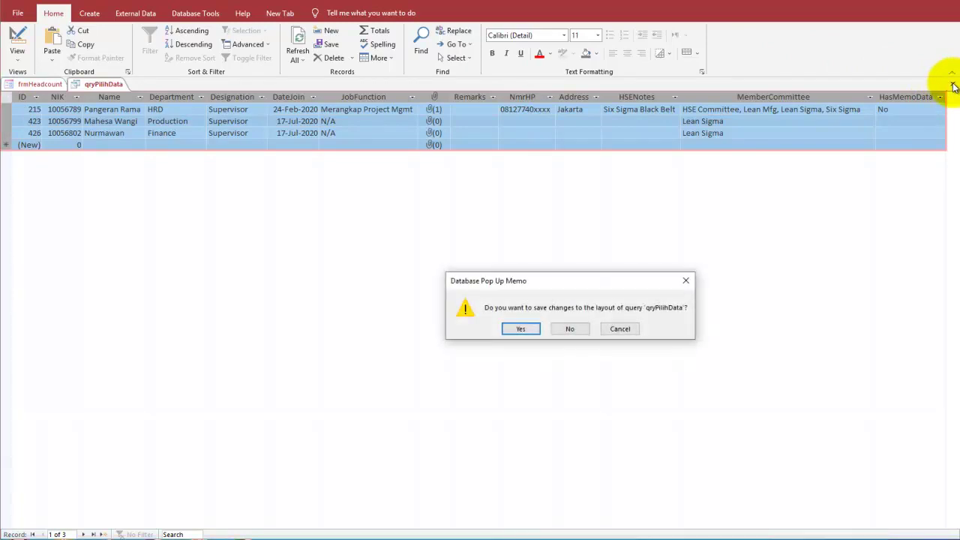
{"action": "left_click", "coordinate": [569, 332]}
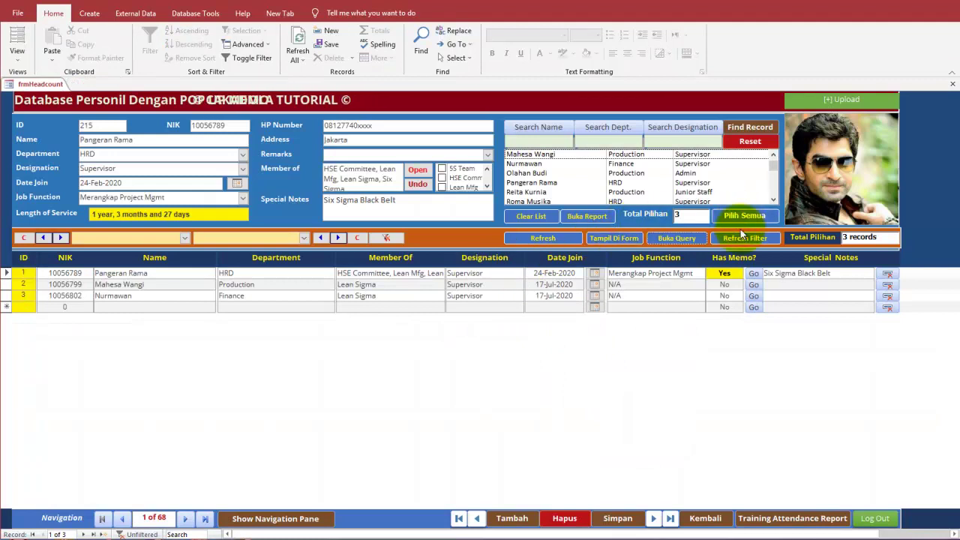
Step: Clear the list selection and select the first, second and fourth employees in the list to show only their records
{"action": "left_click", "coordinate": [543, 219]}
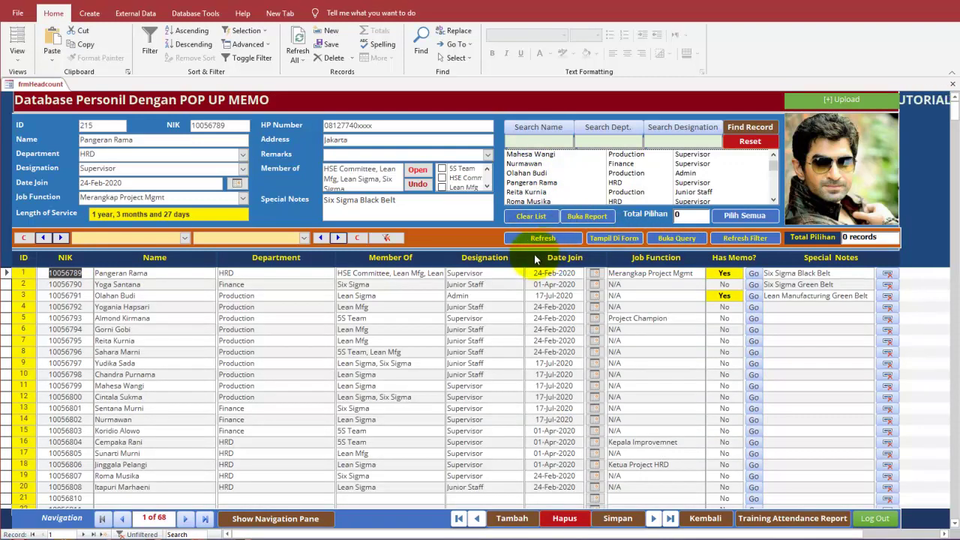
{"action": "scroll", "coordinate": [774, 171], "scroll_direction": "up", "scroll_amount": 1}
{"action": "scroll", "coordinate": [774, 169], "scroll_direction": "up", "scroll_amount": 2}
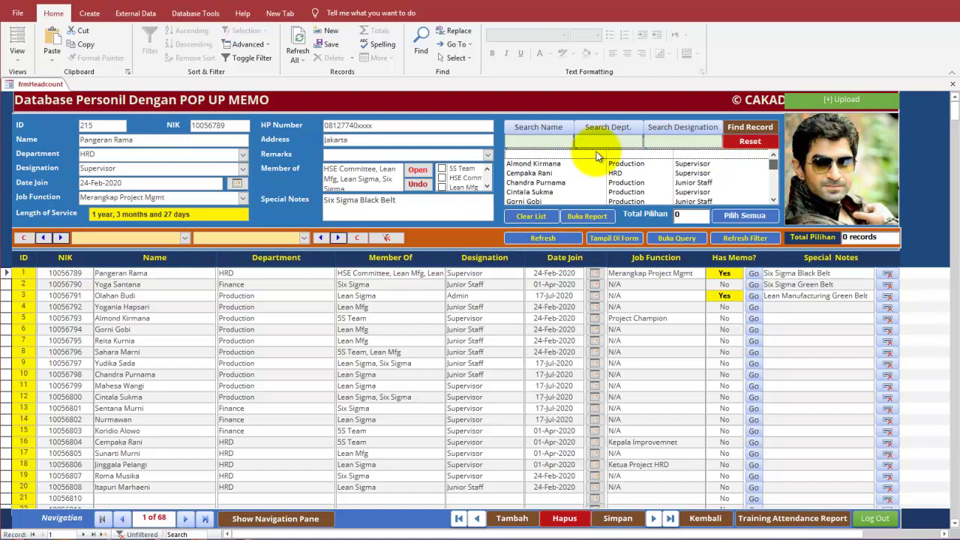
{"action": "left_click", "coordinate": [546, 161]}
{"action": "left_click", "coordinate": [539, 174]}
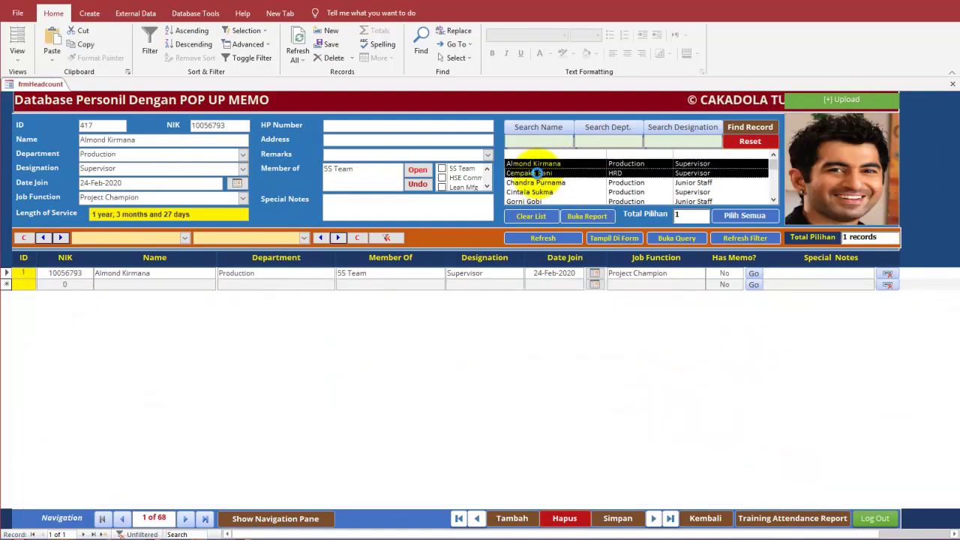
{"action": "left_click", "coordinate": [535, 192]}
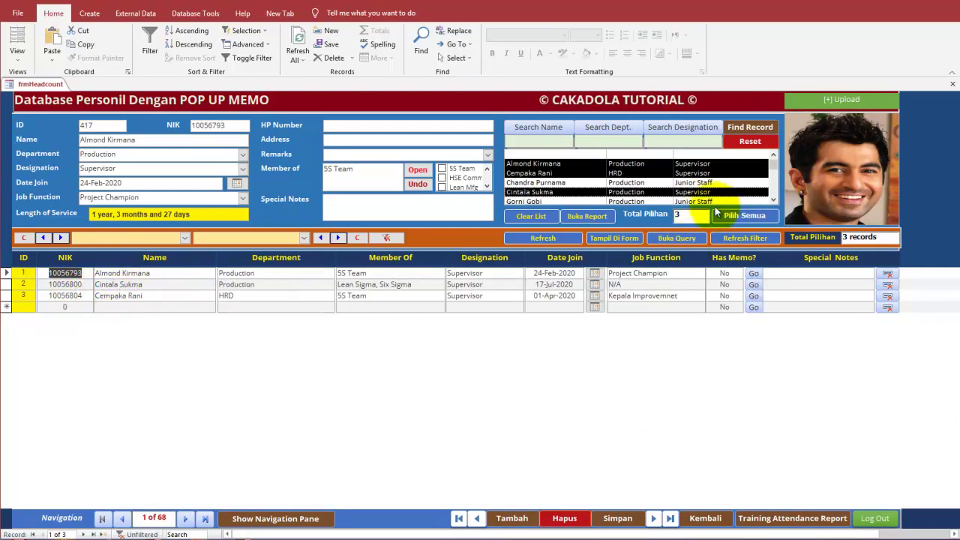
Step: View the three selected employees in the query datasheet, close it, and clear the list selection
{"action": "left_click", "coordinate": [686, 239]}
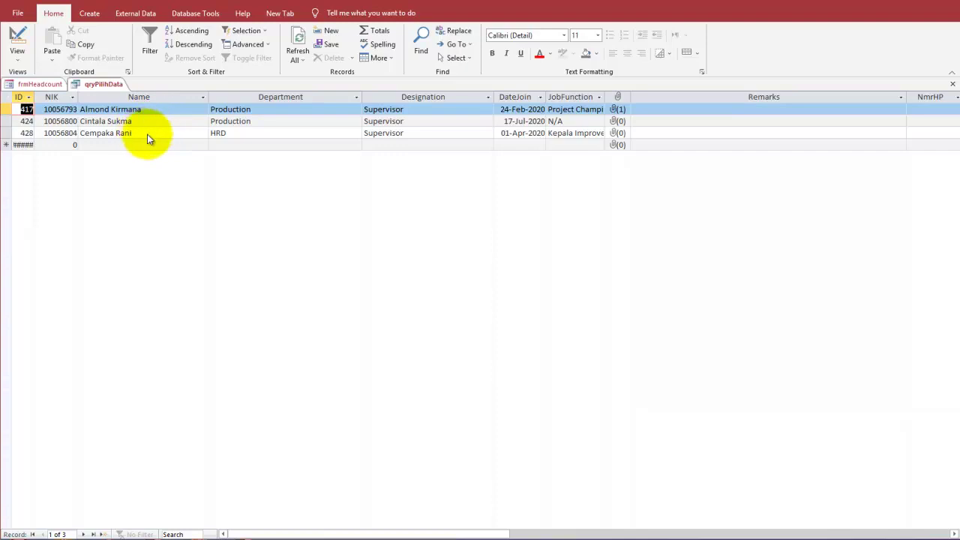
{"action": "right_click", "coordinate": [107, 81]}
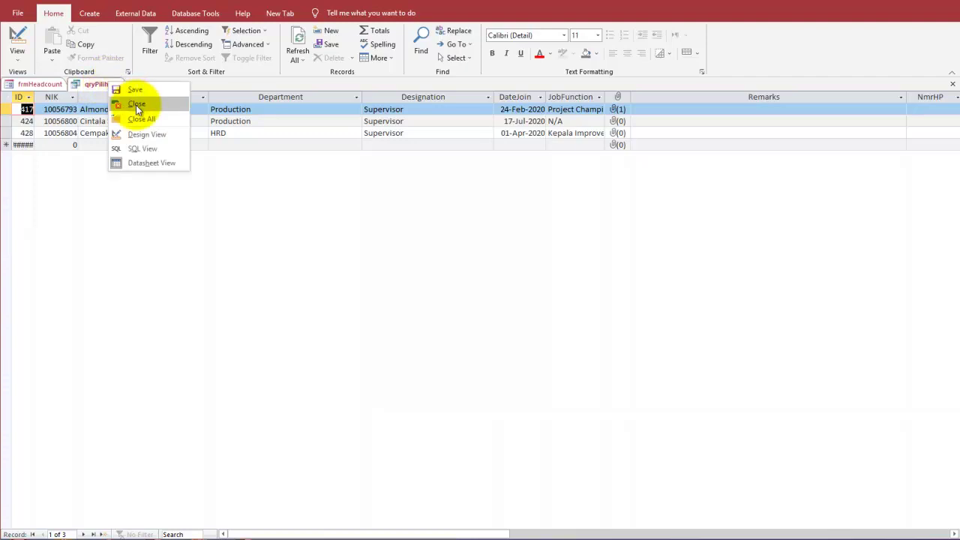
{"action": "left_click", "coordinate": [135, 105]}
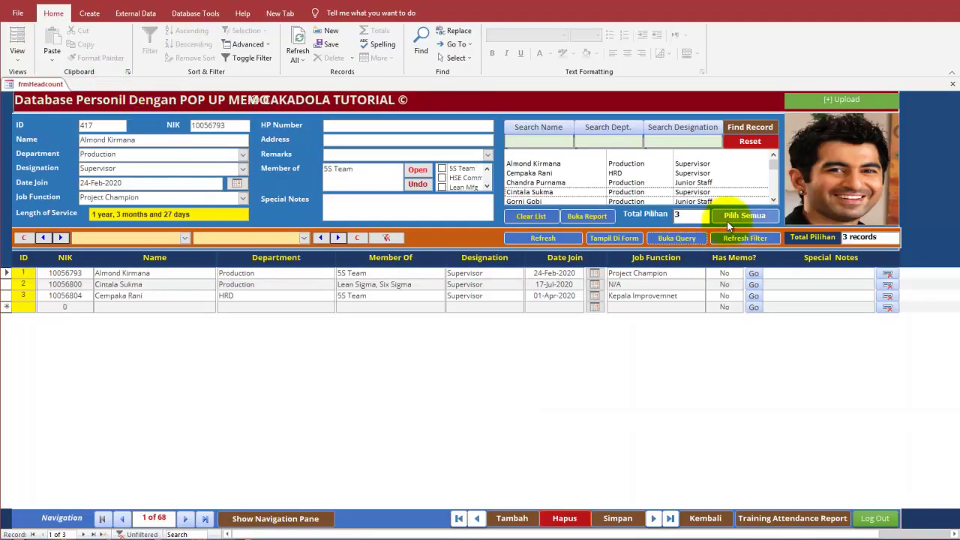
{"action": "left_click", "coordinate": [537, 216]}
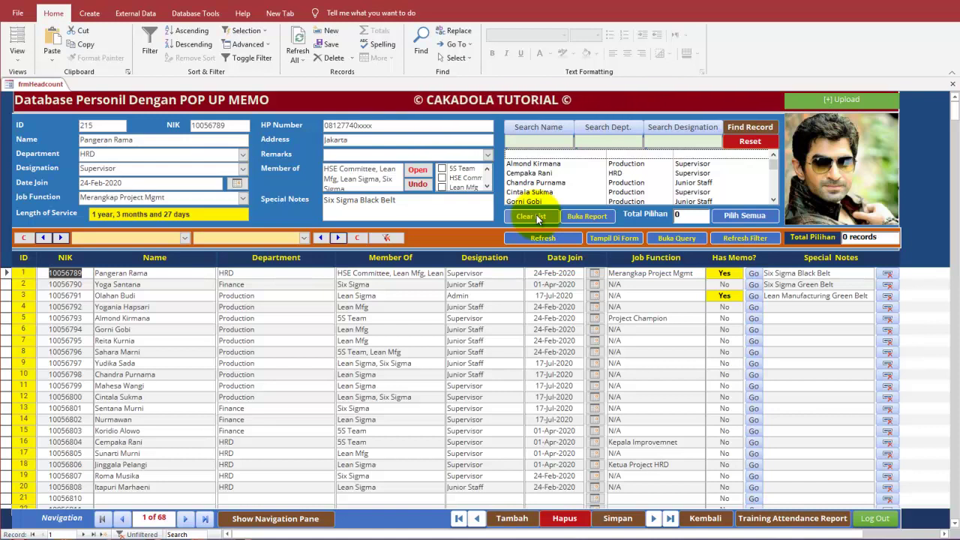
Step: Move forward through the personnel records one at a time, jump to the last record, and return to the first
{"action": "left_click", "coordinate": [183, 523]}
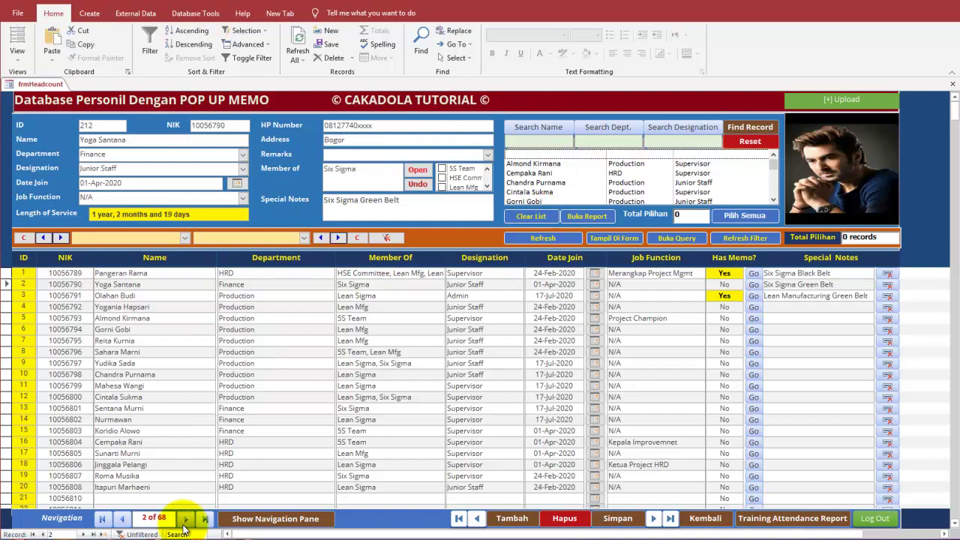
{"action": "left_click", "coordinate": [185, 518]}
{"action": "left_click", "coordinate": [185, 518]}
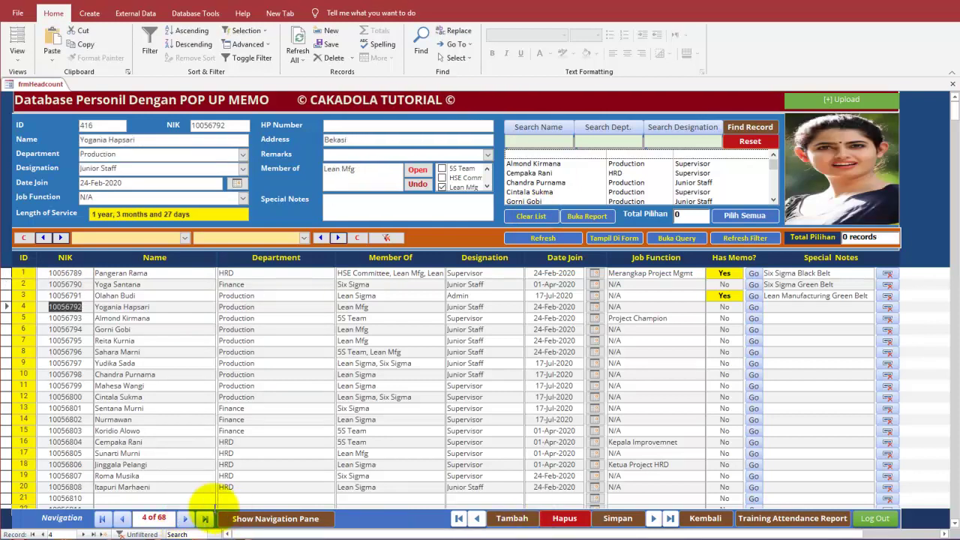
{"action": "left_click", "coordinate": [185, 518]}
{"action": "left_click", "coordinate": [185, 518]}
{"action": "left_click", "coordinate": [185, 518]}
{"action": "left_click", "coordinate": [185, 518]}
{"action": "left_click", "coordinate": [185, 519]}
{"action": "left_click", "coordinate": [204, 519]}
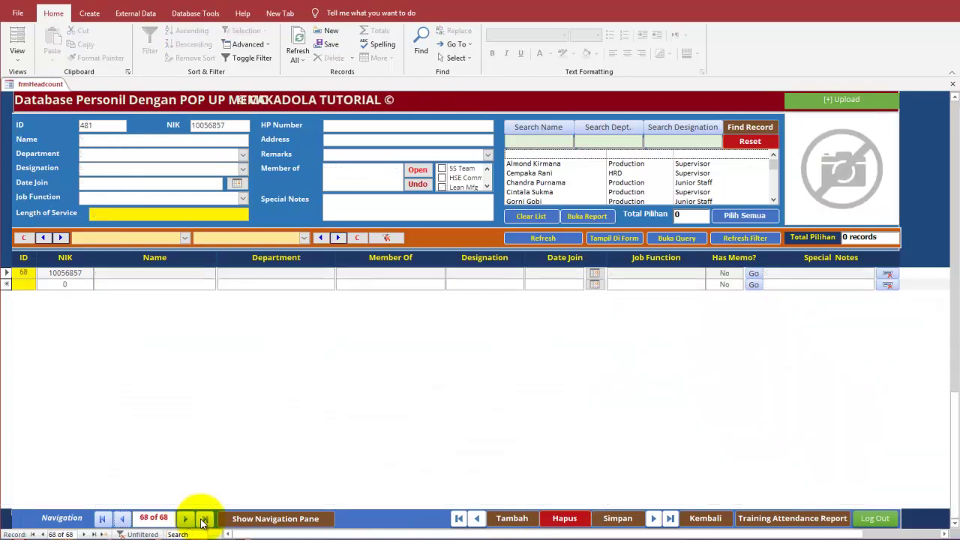
{"action": "left_click", "coordinate": [102, 519]}
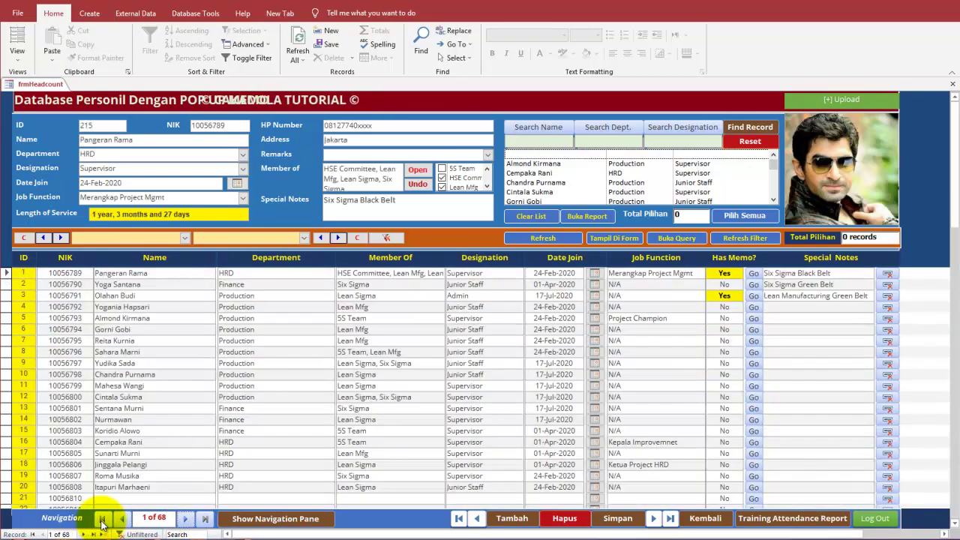
Step: Move forward one record at a time to the seventh personnel record, and go back through the preceding ones
{"action": "left_click", "coordinate": [185, 520]}
{"action": "left_click", "coordinate": [185, 519]}
{"action": "left_click", "coordinate": [185, 518]}
{"action": "left_click", "coordinate": [185, 518]}
{"action": "left_click", "coordinate": [185, 519]}
{"action": "left_click", "coordinate": [185, 519]}
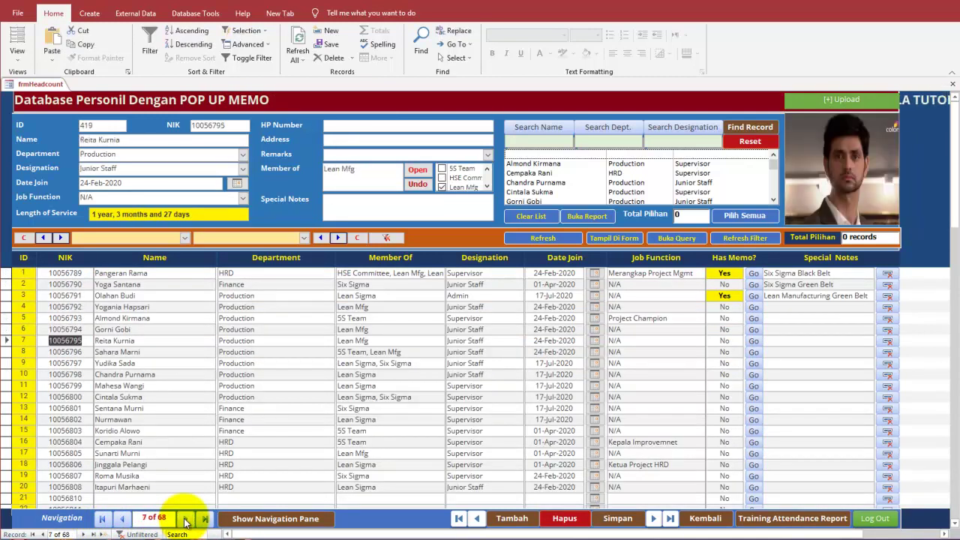
{"action": "left_click", "coordinate": [122, 518]}
{"action": "left_click", "coordinate": [122, 519]}
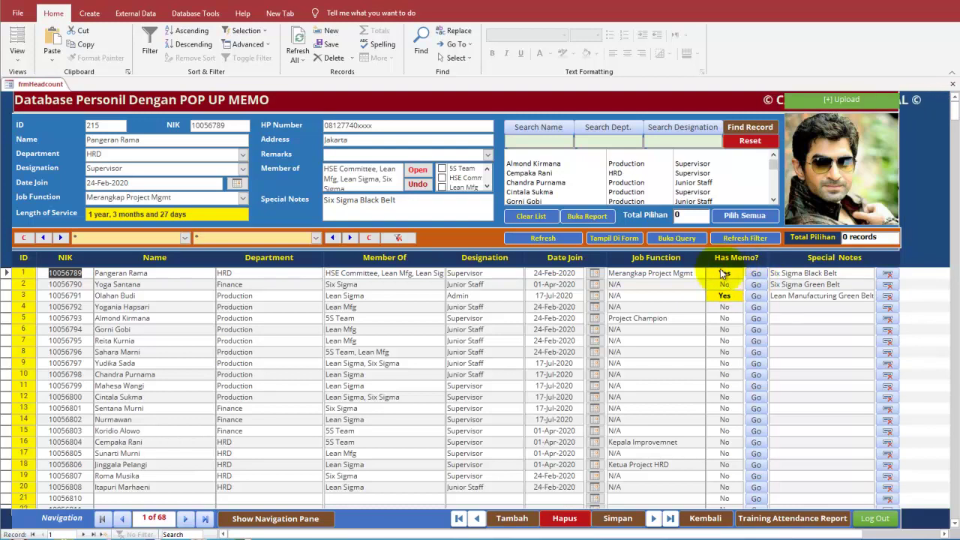
Step: View the pop-up memo of the first personnel record and close it without saving
{"action": "left_click", "coordinate": [751, 275]}
{"action": "left_click_drag", "start_coordinate": [495, 75], "coordinate": [511, 203]}
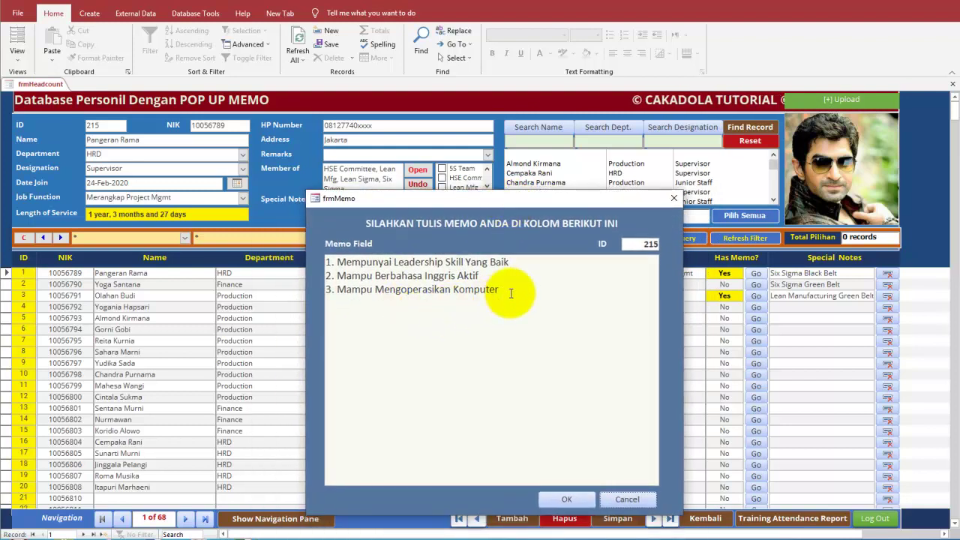
{"action": "left_click", "coordinate": [504, 292]}
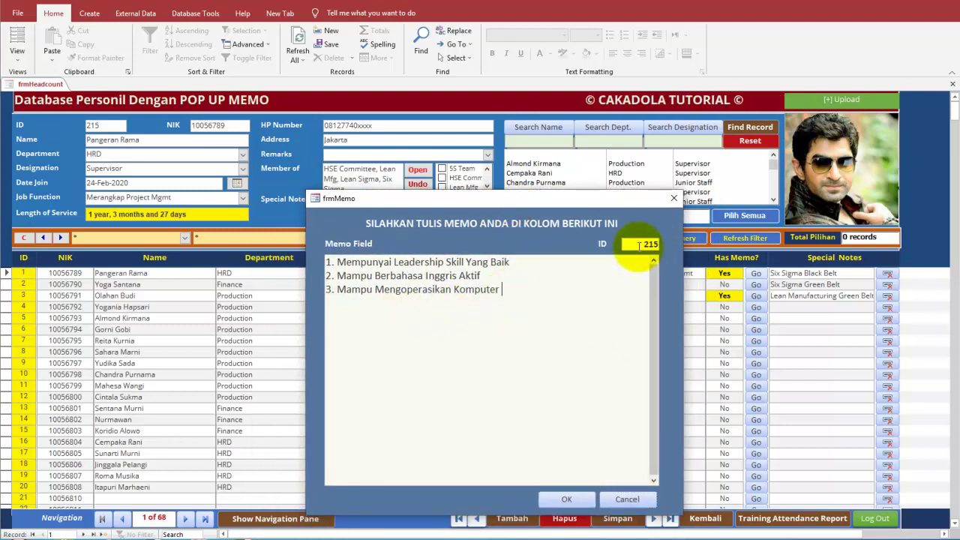
{"action": "left_click_drag", "start_coordinate": [644, 201], "coordinate": [642, 162]}
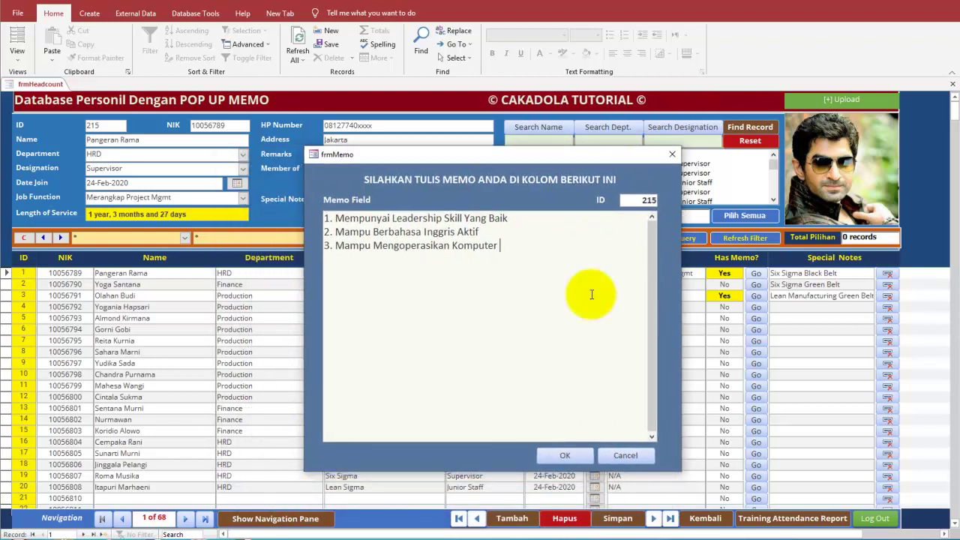
{"action": "left_click", "coordinate": [625, 455]}
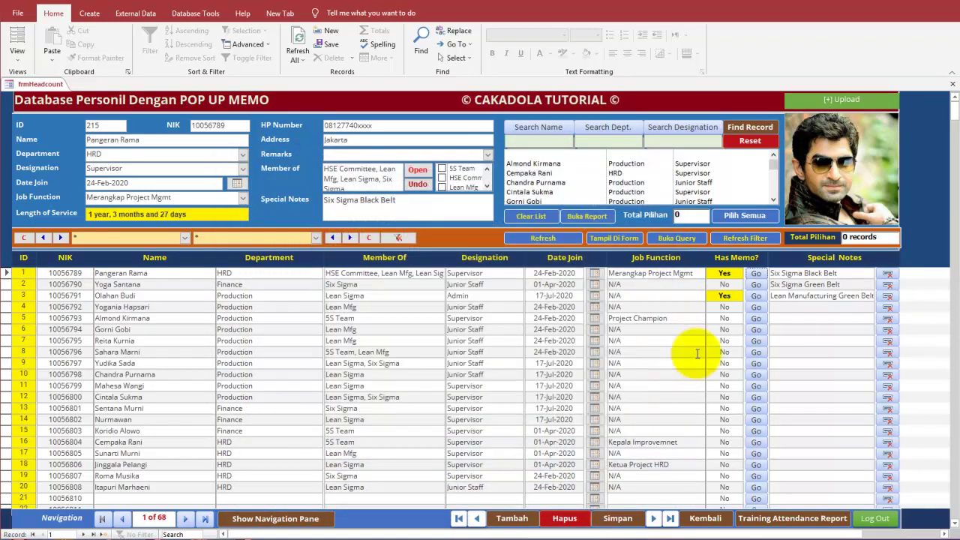
Step: Add the memo "Test memo..." to the second personnel record, save it, and open the memo in the zoom view
{"action": "left_click", "coordinate": [756, 285]}
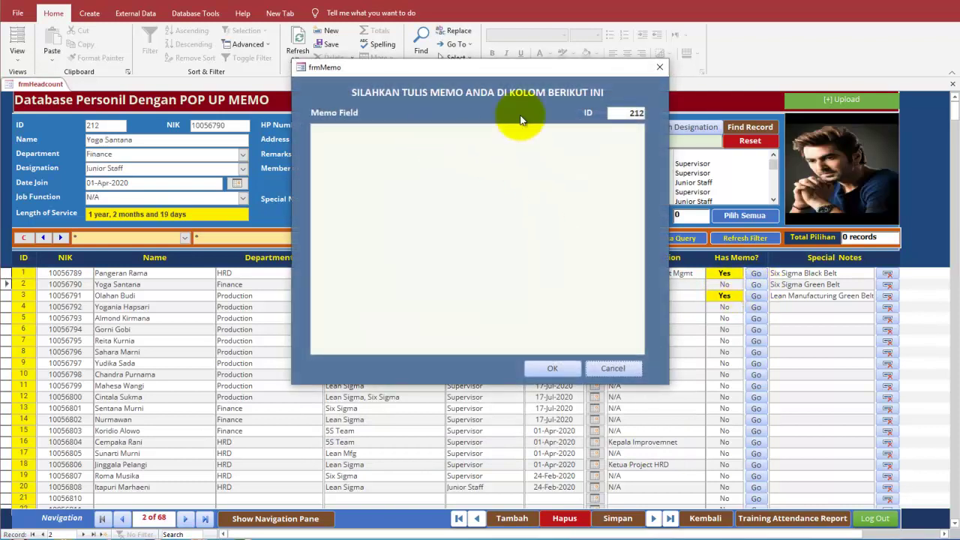
{"action": "left_click", "coordinate": [509, 171]}
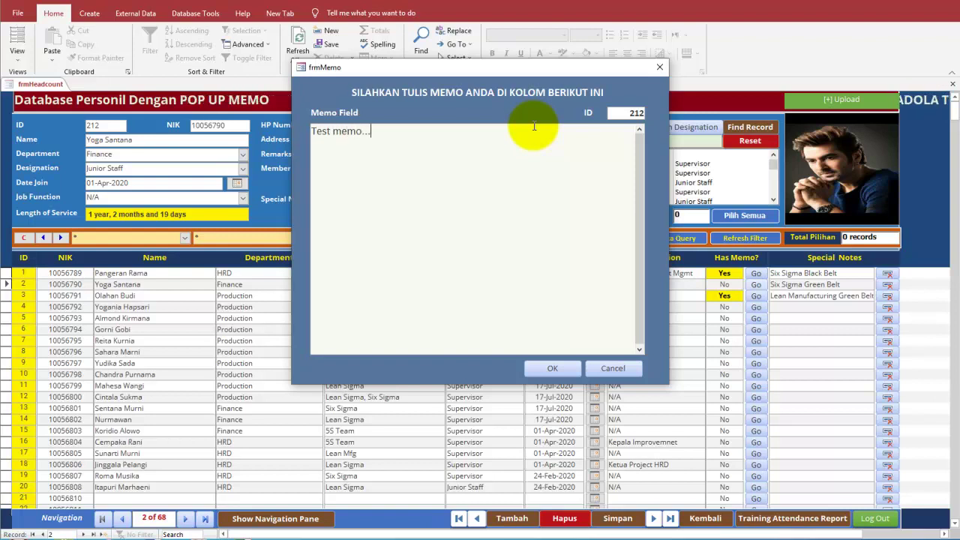
{"action": "left_click", "coordinate": [553, 368]}
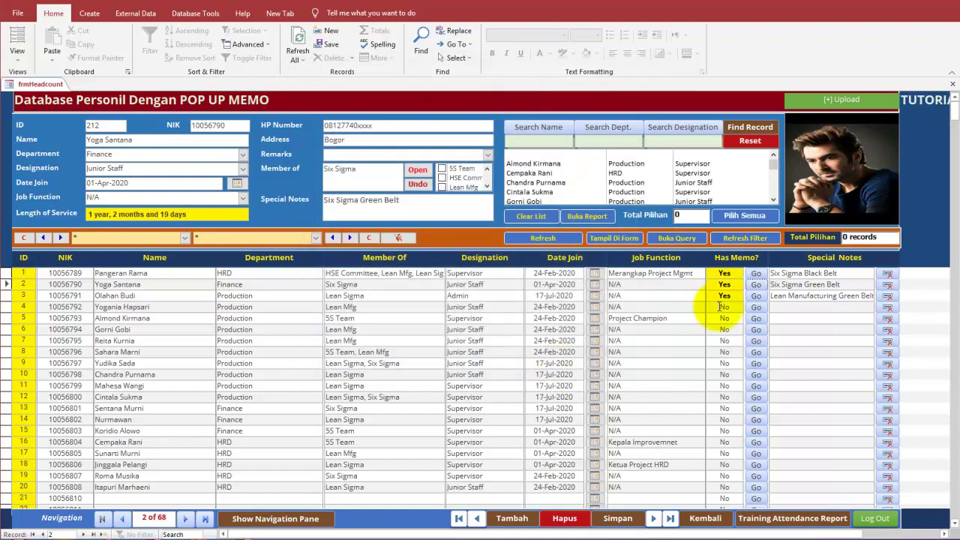
{"action": "left_click", "coordinate": [737, 284]}
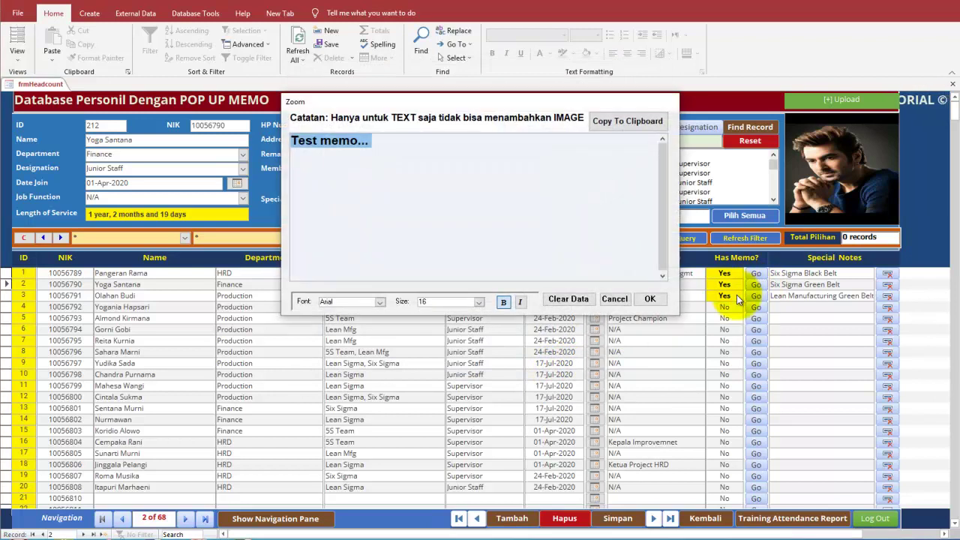
Step: Dismiss the open memo zoom and save the memo "1. Project Perdana adalah Database MS Access" for the employee in row 5
{"action": "left_click", "coordinate": [625, 301]}
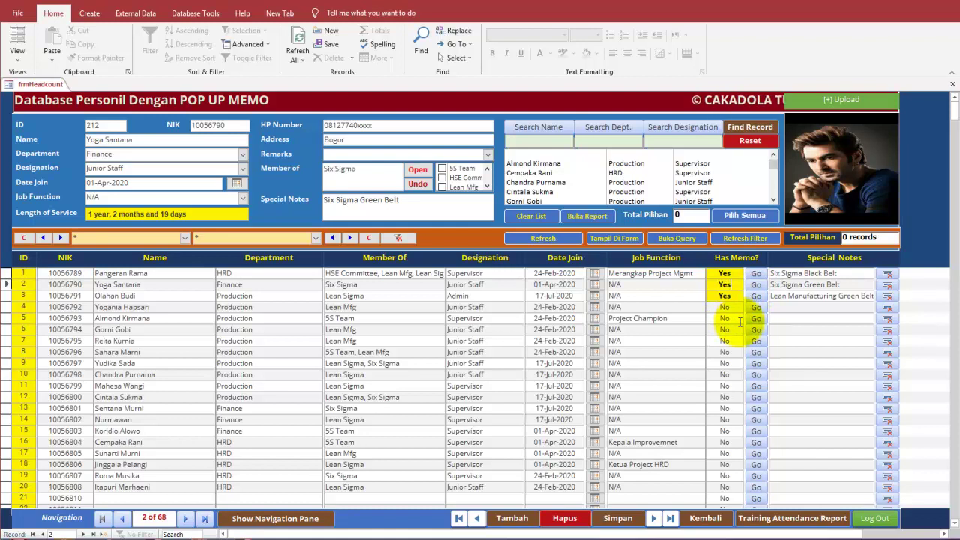
{"action": "left_click", "coordinate": [755, 318]}
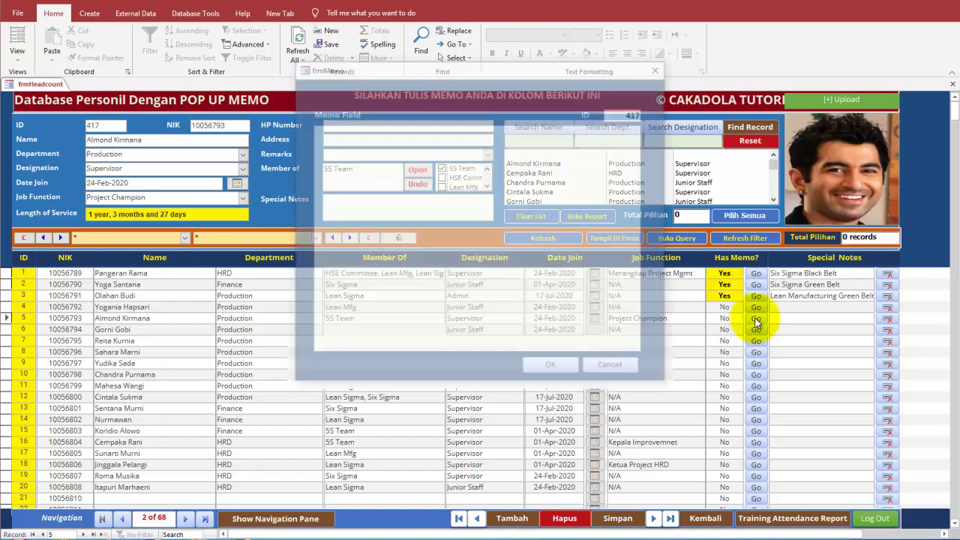
{"action": "left_click", "coordinate": [482, 149]}
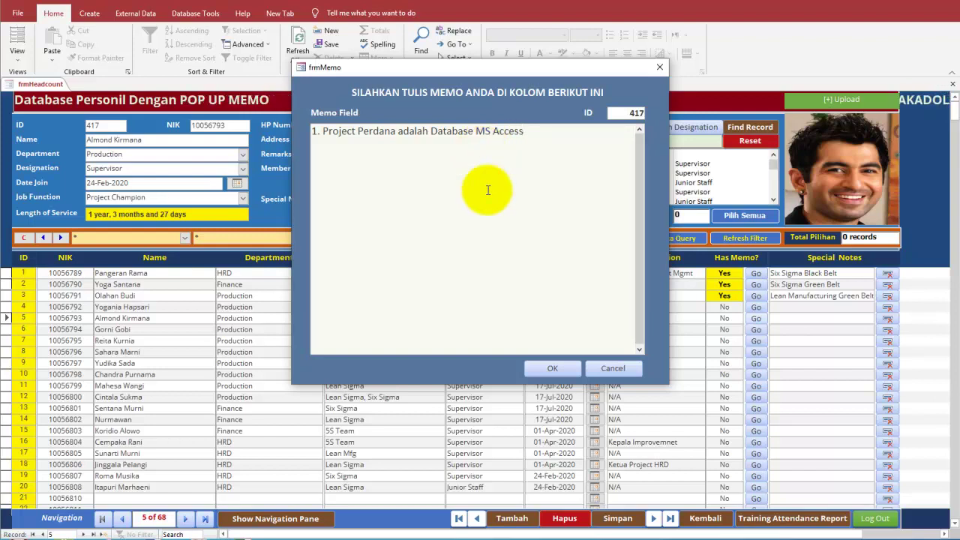
{"action": "left_click", "coordinate": [552, 367]}
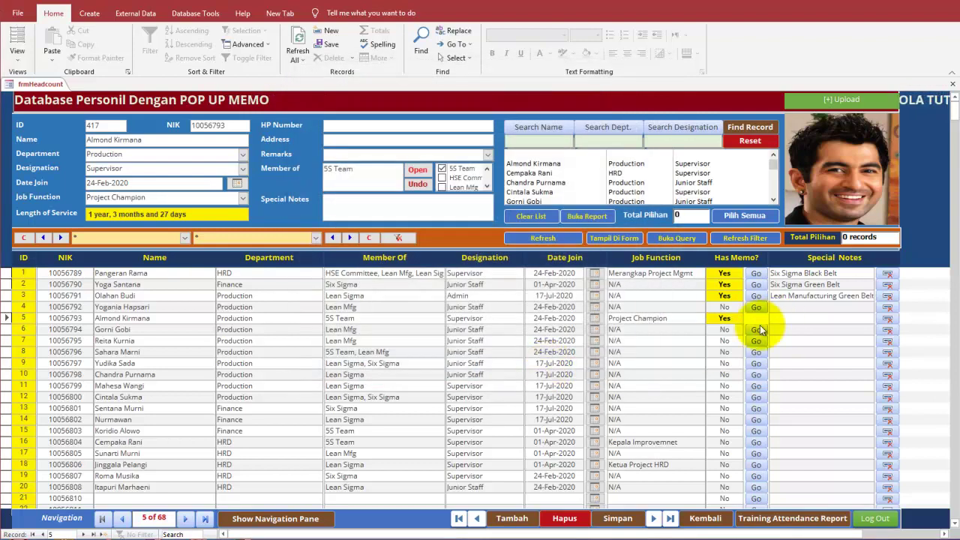
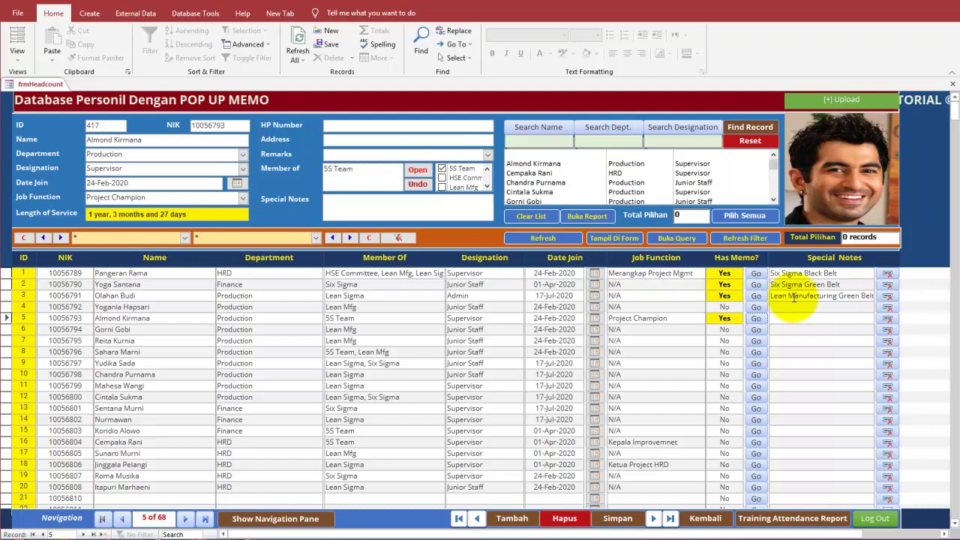
Step: Append ", Six Sigma Green Belt" to the special note of row 3 in the Zoom window and save the record
{"action": "double_click", "coordinate": [789, 296]}
{"action": "left_click_drag", "start_coordinate": [534, 109], "coordinate": [509, 267]}
{"action": "left_click", "coordinate": [473, 309]}
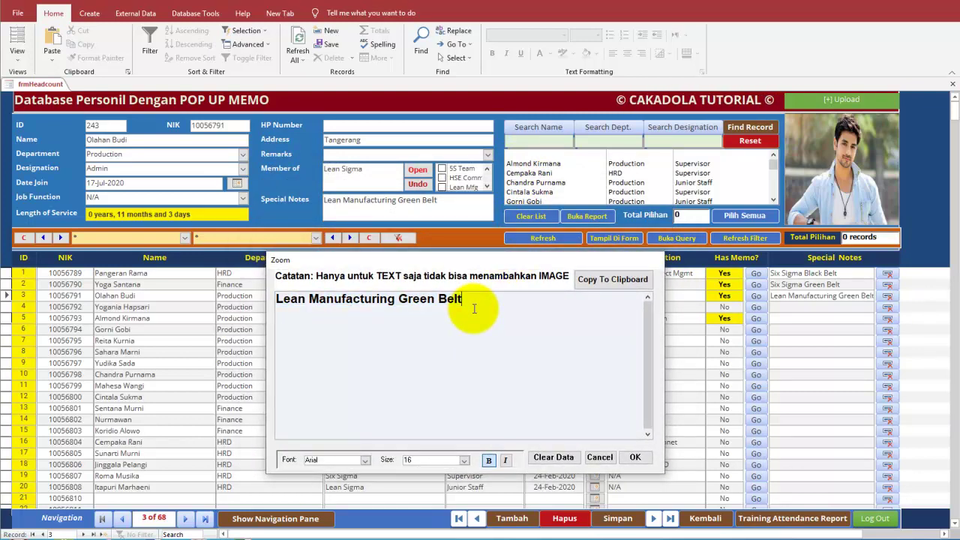
{"action": "left_click_drag", "start_coordinate": [488, 257], "coordinate": [565, 279]}
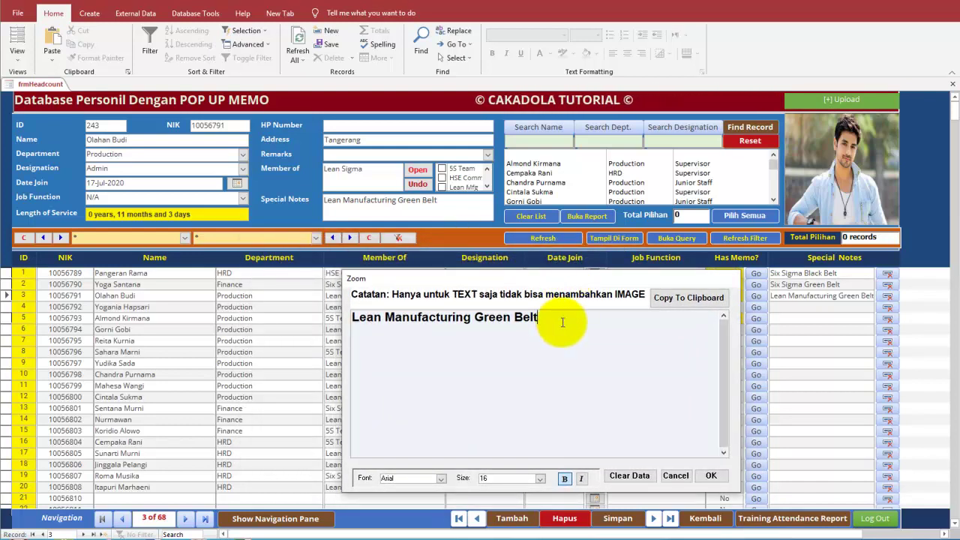
{"action": "type", "text": ", "}
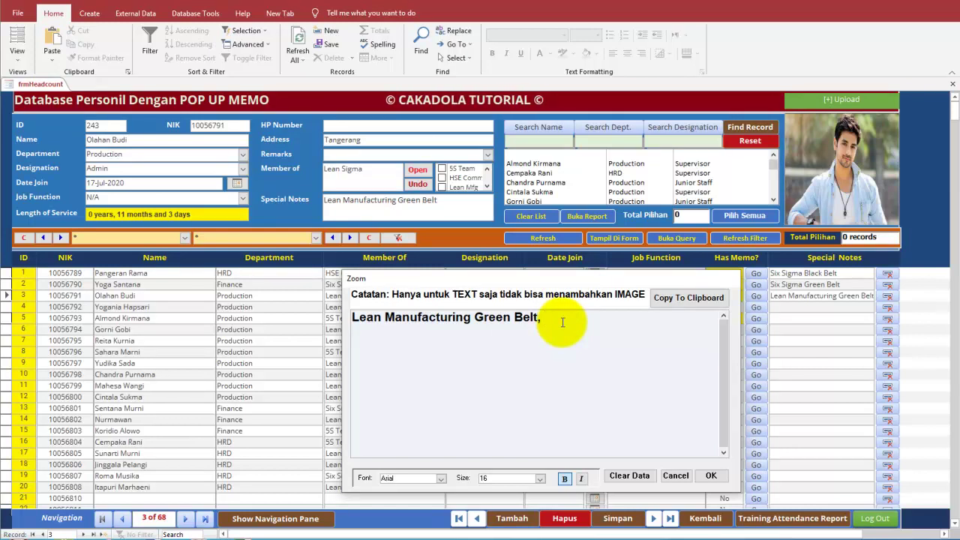
{"action": "type", "text": "S"}
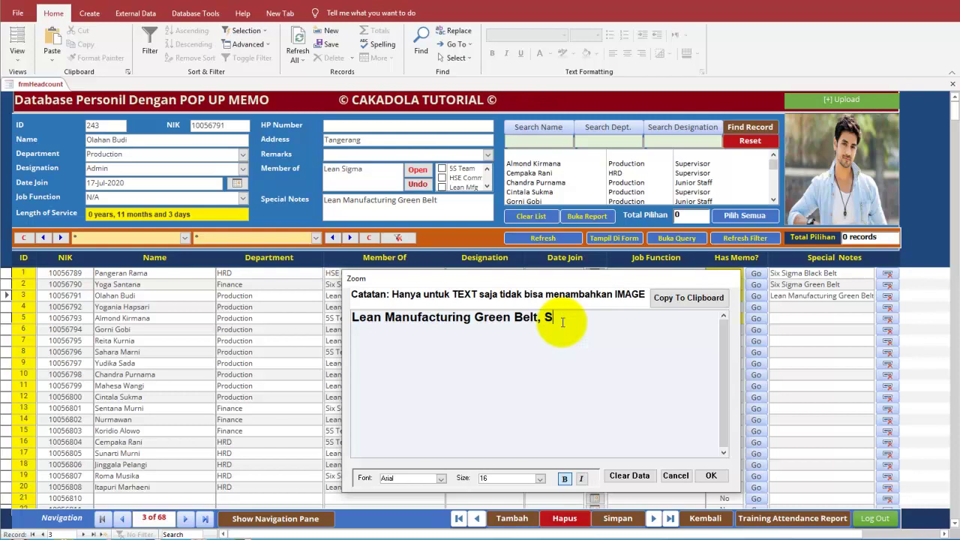
{"action": "type", "text": "ix"}
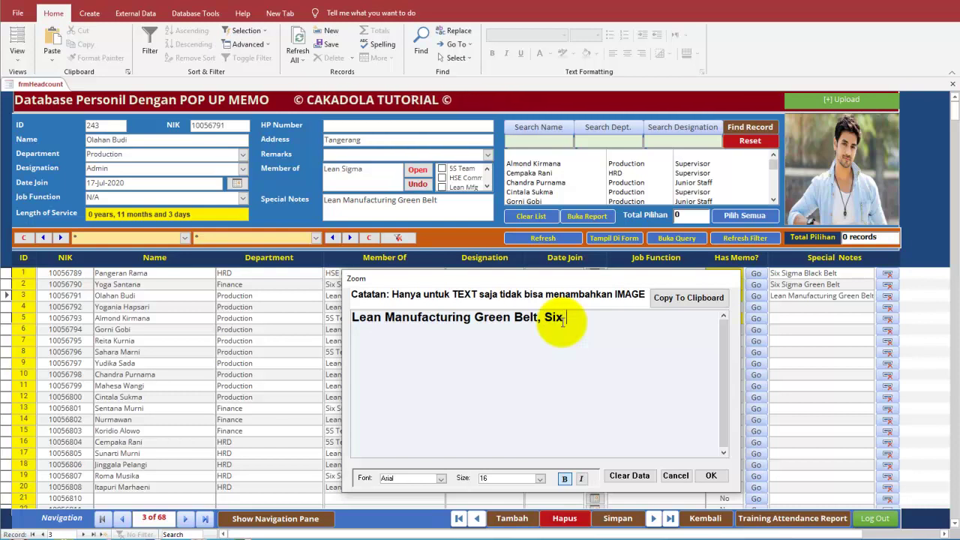
{"action": "type", "text": " Sigma Green Belt"}
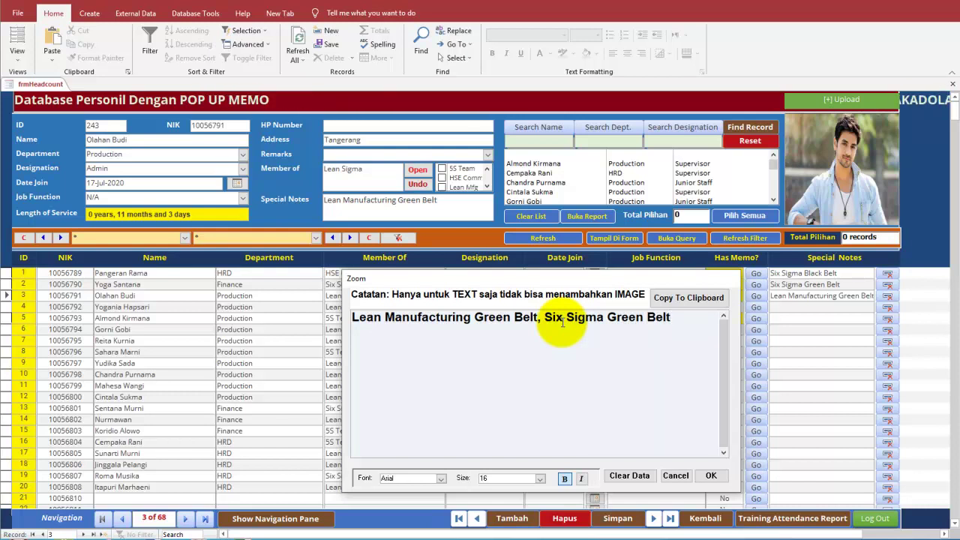
{"action": "left_click", "coordinate": [710, 475]}
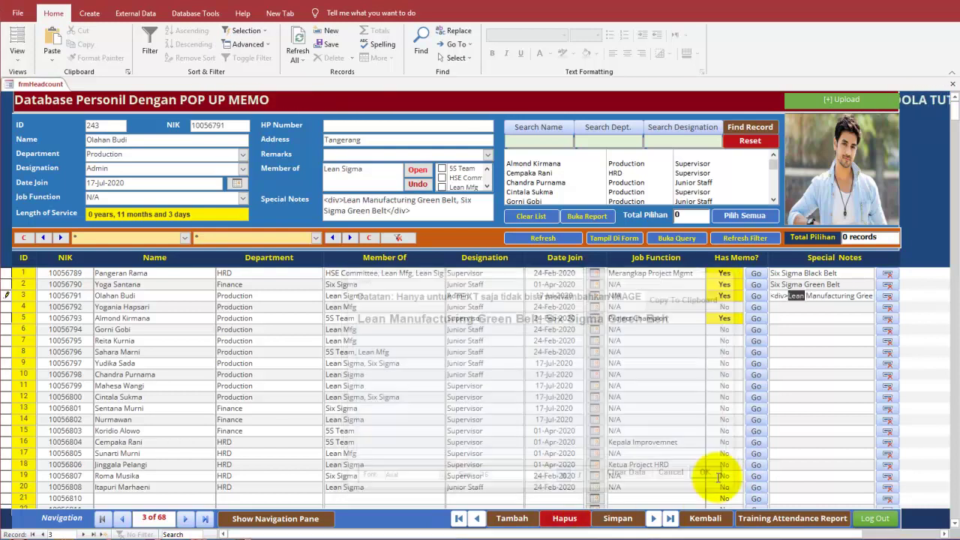
{"action": "left_click", "coordinate": [807, 308]}
{"action": "left_click", "coordinate": [803, 298]}
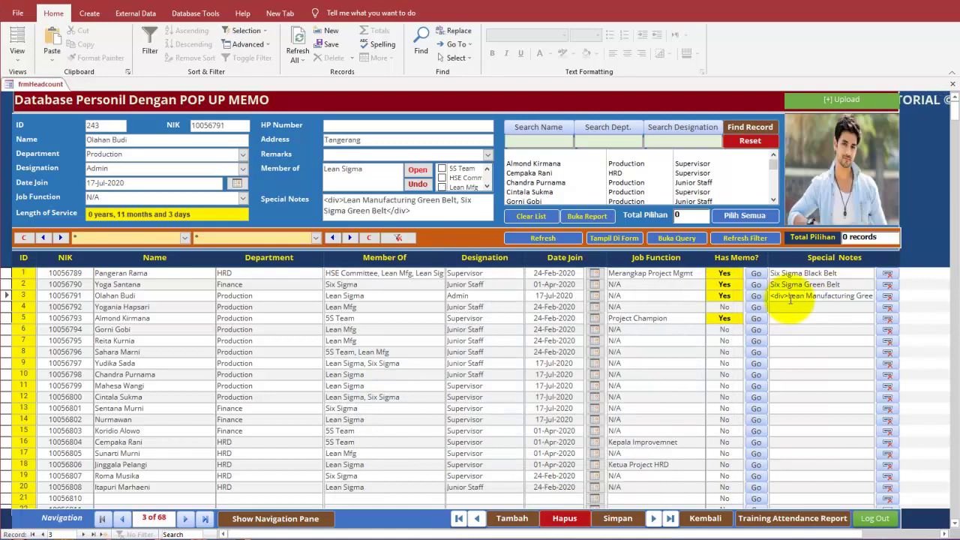
Step: Review the special note of row 3 in the Zoom window and close it without saving
{"action": "double_click", "coordinate": [780, 296]}
{"action": "left_click", "coordinate": [357, 143]}
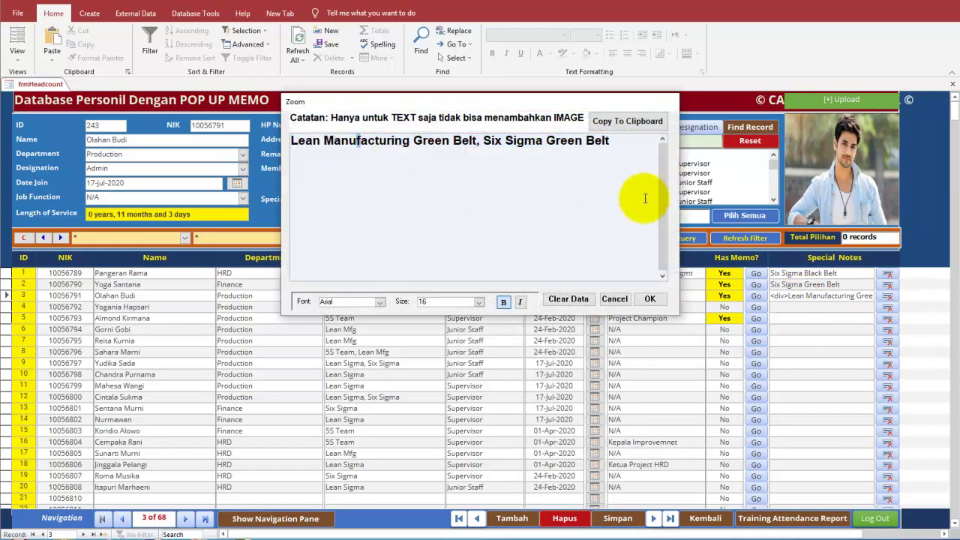
{"action": "left_click", "coordinate": [616, 300]}
Step: Remove the opening <div> tag from the special note of row 3 directly in the list
{"action": "left_click", "coordinate": [802, 296]}
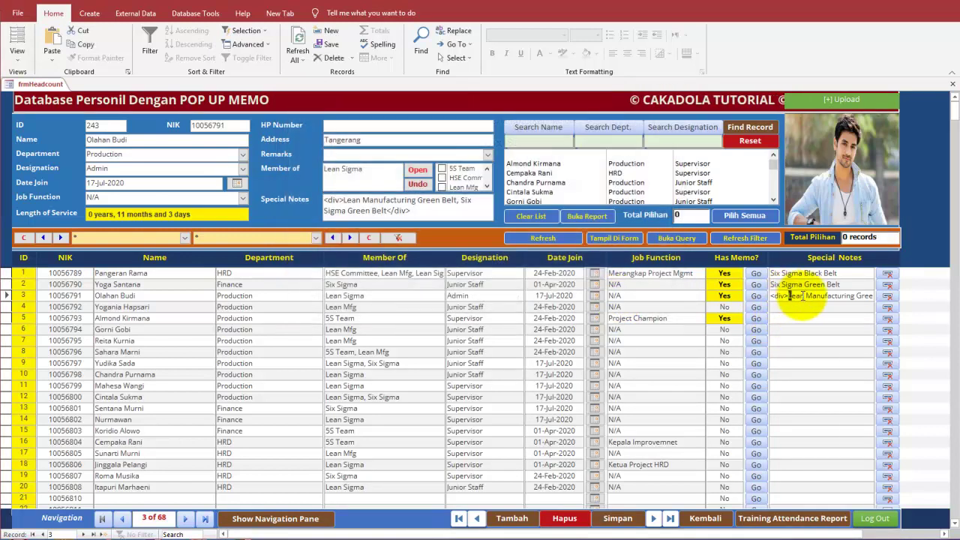
{"action": "key", "text": "BackSpace"}
{"action": "key", "text": "BackSpace"}
{"action": "key", "text": "BackSpace"}
{"action": "key", "text": "BackSpace"}
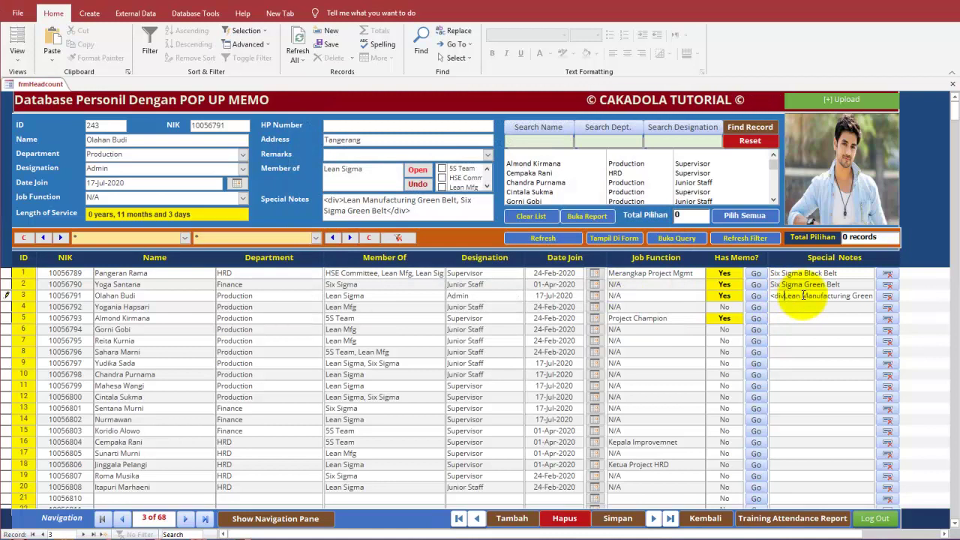
{"action": "key", "text": "BackSpace"}
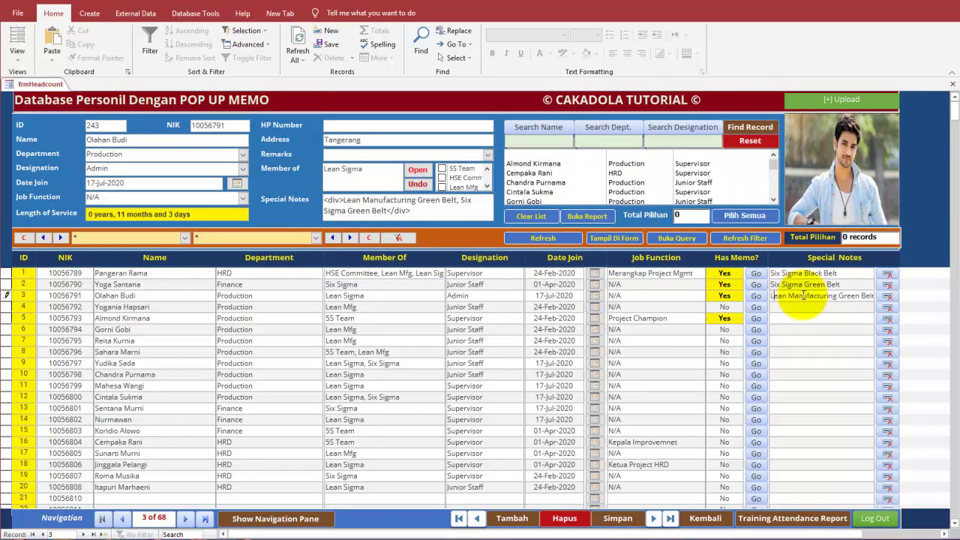
Step: Remove the closing </div> tag from the end of row 3's special note and save the record
{"action": "key", "text": "Right"}
{"action": "key", "text": "Right"}
{"action": "key", "text": "Right"}
{"action": "key", "text": "Right"}
{"action": "key", "text": "Right"}
{"action": "key", "text": "Right"}
{"action": "key", "text": "Right"}
{"action": "key", "text": "Right"}
{"action": "key", "text": "Right"}
{"action": "key", "text": "Right"}
{"action": "key", "text": "Right"}
{"action": "key", "text": "Right"}
{"action": "key", "text": "Right"}
{"action": "key", "text": "Right"}
{"action": "key", "text": "Right"}
{"action": "key", "text": "Right"}
{"action": "key", "text": "Right"}
{"action": "key", "text": "Right"}
{"action": "key", "text": "Right"}
{"action": "key", "text": "Right"}
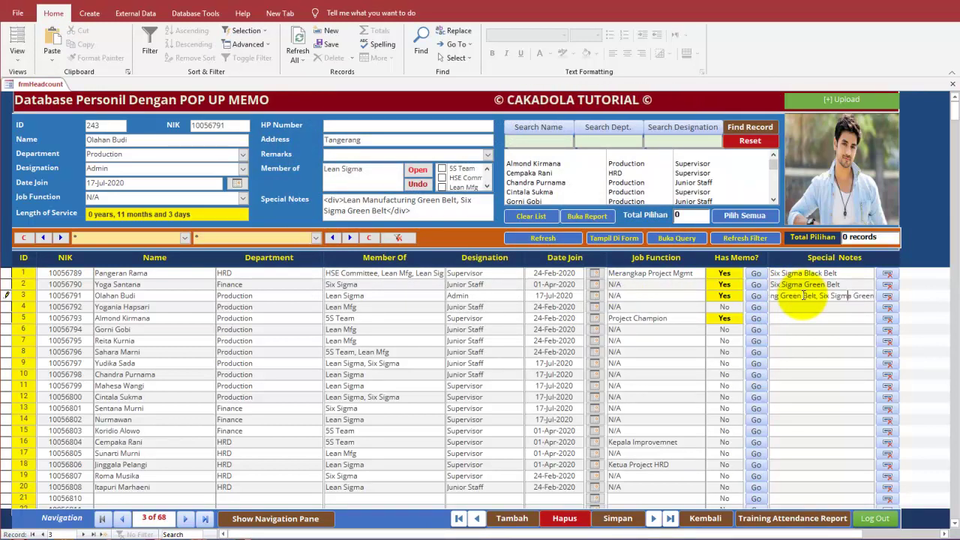
{"action": "key", "text": "Delete"}
{"action": "key", "text": "Delete"}
{"action": "key", "text": "Delete"}
{"action": "key", "text": "Delete"}
{"action": "key", "text": "Delete"}
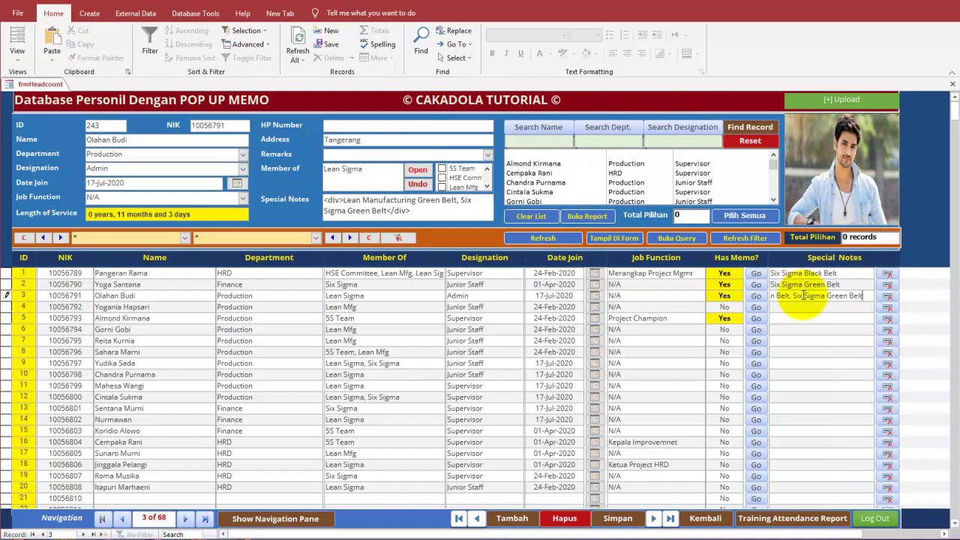
{"action": "left_click", "coordinate": [823, 306]}
Step: Check the cleaned special note of row 3 in the Zoom window and accept it
{"action": "double_click", "coordinate": [820, 297]}
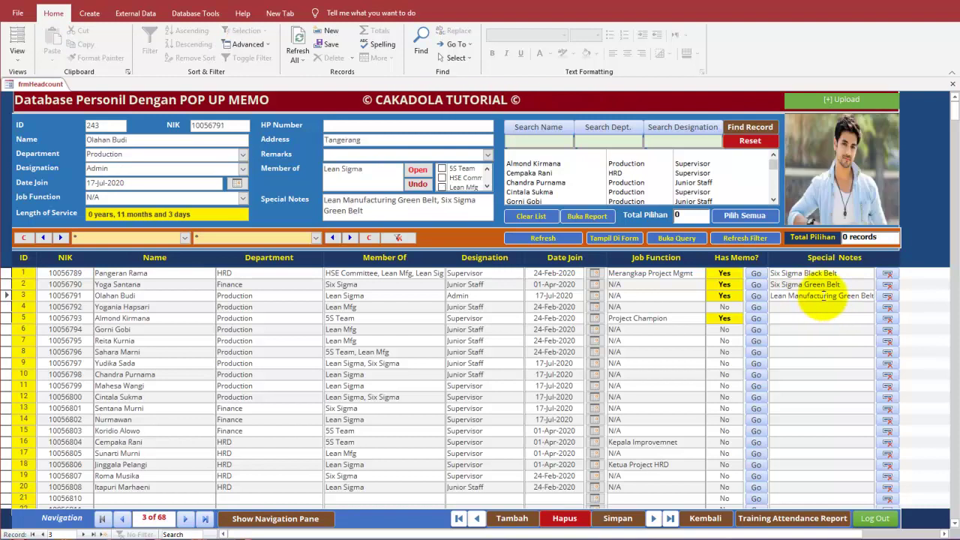
{"action": "left_click", "coordinate": [513, 238]}
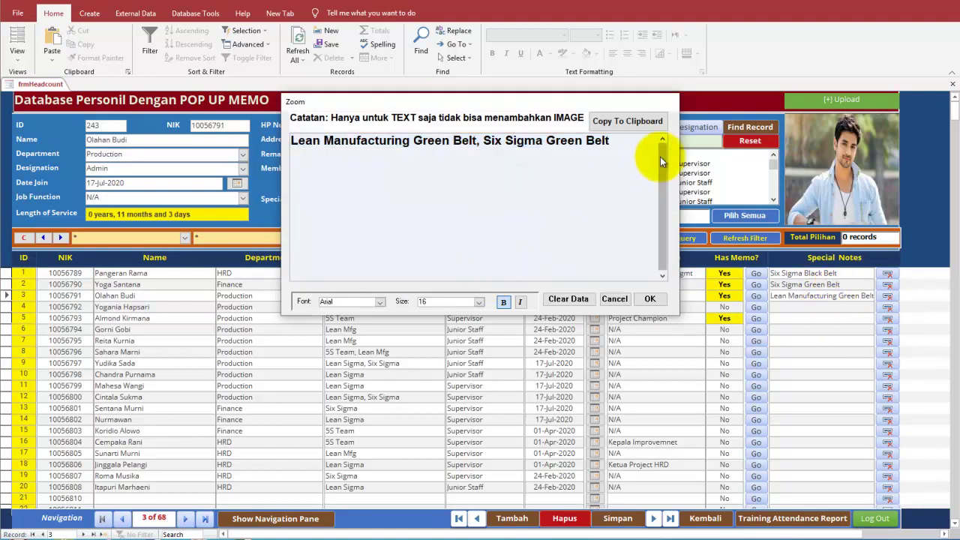
{"action": "left_click", "coordinate": [647, 299]}
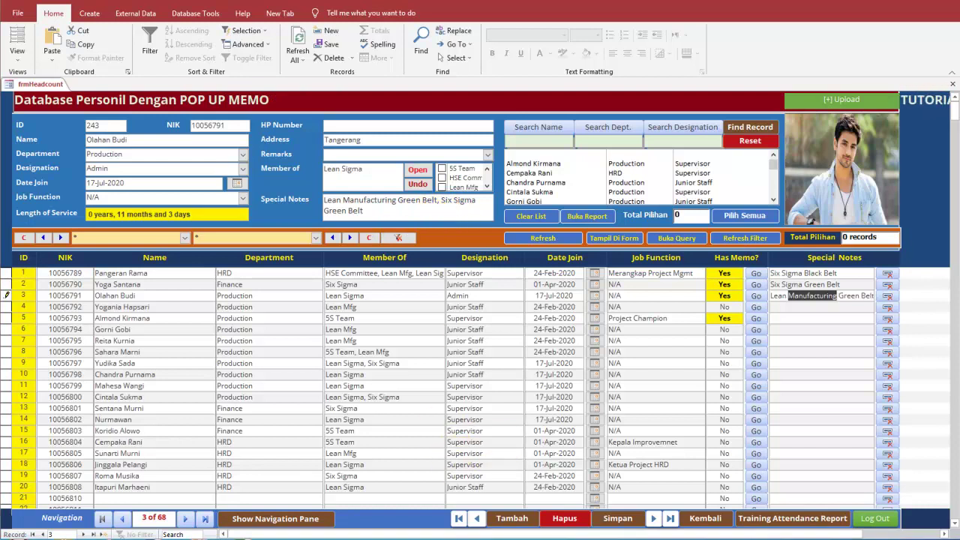
{"action": "mouse_move", "coordinate": [460, 167]}
{"action": "left_mouse_down"}
{"action": "mouse_move", "coordinate": [390, 154]}
{"action": "mouse_move", "coordinate": [332, 189]}
{"action": "mouse_move", "coordinate": [473, 191]}
{"action": "left_mouse_up"}
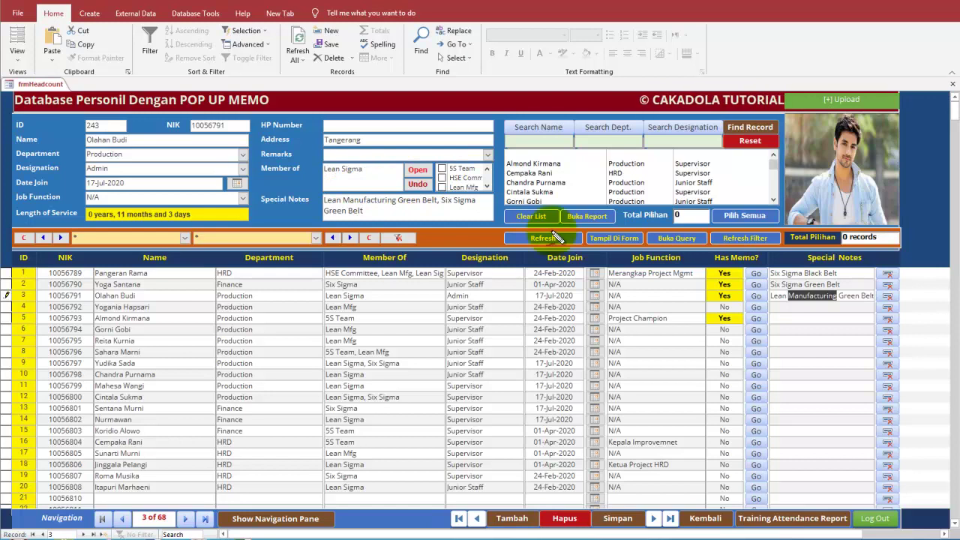
{"action": "mouse_move", "coordinate": [489, 156]}
{"action": "left_mouse_down"}
{"action": "mouse_move", "coordinate": [449, 148]}
{"action": "mouse_move", "coordinate": [339, 188]}
{"action": "mouse_move", "coordinate": [488, 154]}
{"action": "left_mouse_up"}
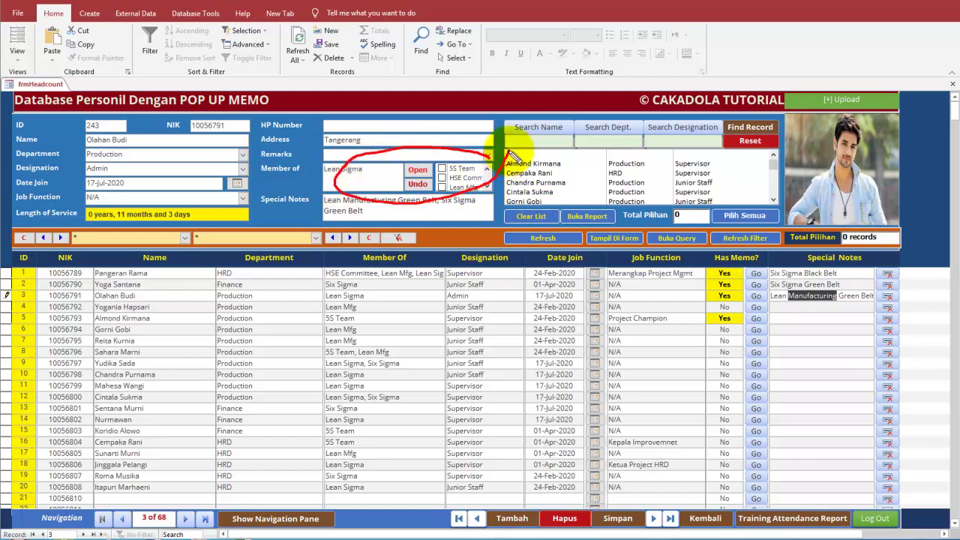
{"action": "left_click_drag", "start_coordinate": [439, 213], "coordinate": [470, 209]}
{"action": "mouse_move", "coordinate": [581, 111]}
{"action": "left_mouse_down"}
{"action": "mouse_move", "coordinate": [544, 114]}
{"action": "mouse_move", "coordinate": [514, 150]}
{"action": "mouse_move", "coordinate": [588, 133]}
{"action": "mouse_move", "coordinate": [579, 122]}
{"action": "mouse_move", "coordinate": [583, 160]}
{"action": "mouse_move", "coordinate": [570, 170]}
{"action": "left_mouse_up"}
{"action": "mouse_move", "coordinate": [429, 222]}
{"action": "left_mouse_down"}
{"action": "mouse_move", "coordinate": [414, 206]}
{"action": "mouse_move", "coordinate": [396, 222]}
{"action": "mouse_move", "coordinate": [421, 231]}
{"action": "left_mouse_up"}
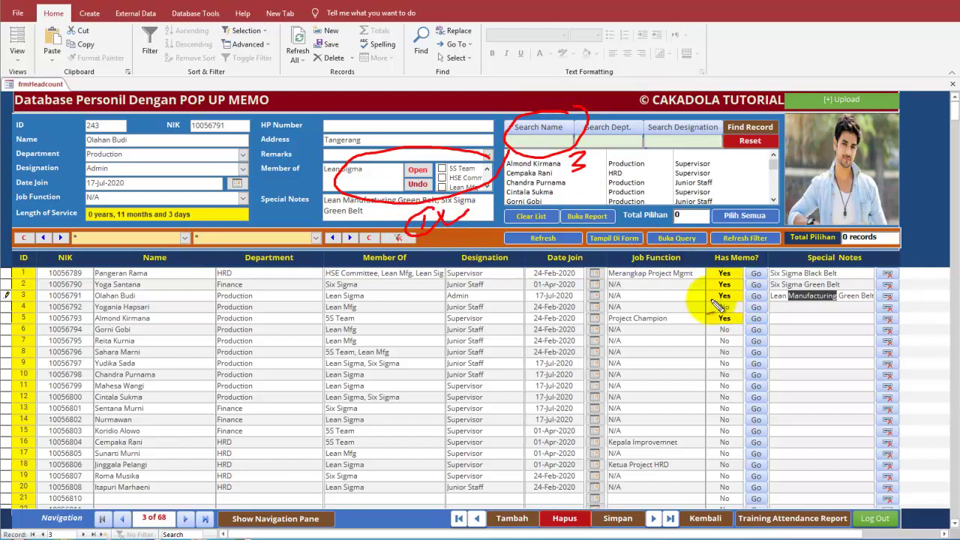
{"action": "mouse_move", "coordinate": [712, 290]}
{"action": "left_mouse_down"}
{"action": "mouse_move", "coordinate": [721, 293]}
{"action": "mouse_move", "coordinate": [715, 310]}
{"action": "mouse_move", "coordinate": [703, 312]}
{"action": "mouse_move", "coordinate": [684, 291]}
{"action": "mouse_move", "coordinate": [721, 326]}
{"action": "mouse_move", "coordinate": [743, 293]}
{"action": "left_mouse_up"}
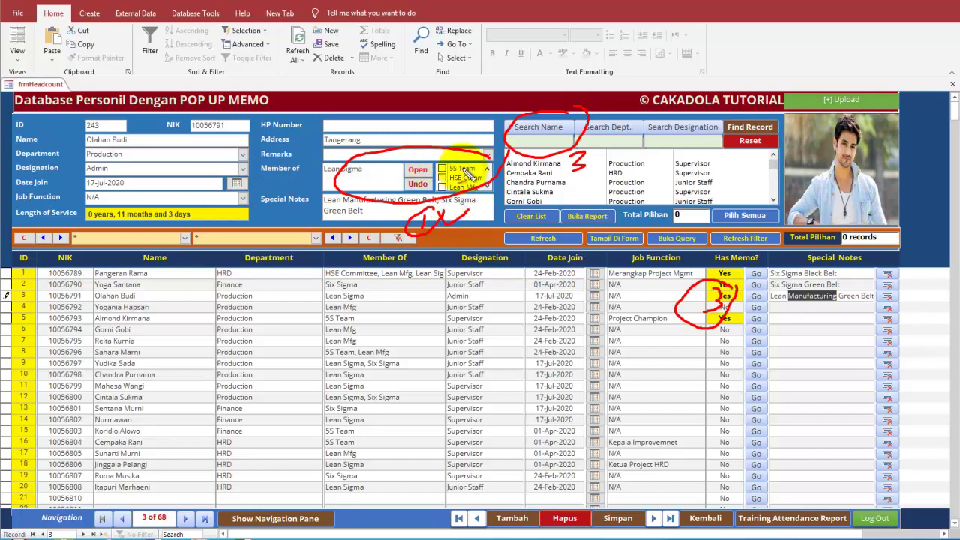
{"action": "left_click_drag", "start_coordinate": [371, 174], "coordinate": [398, 182]}
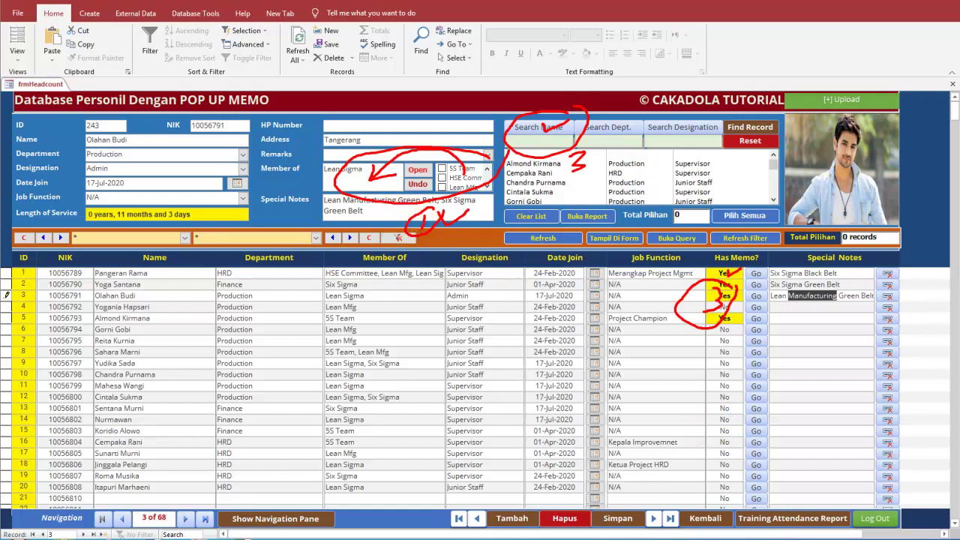
{"action": "key", "text": "Escape"}
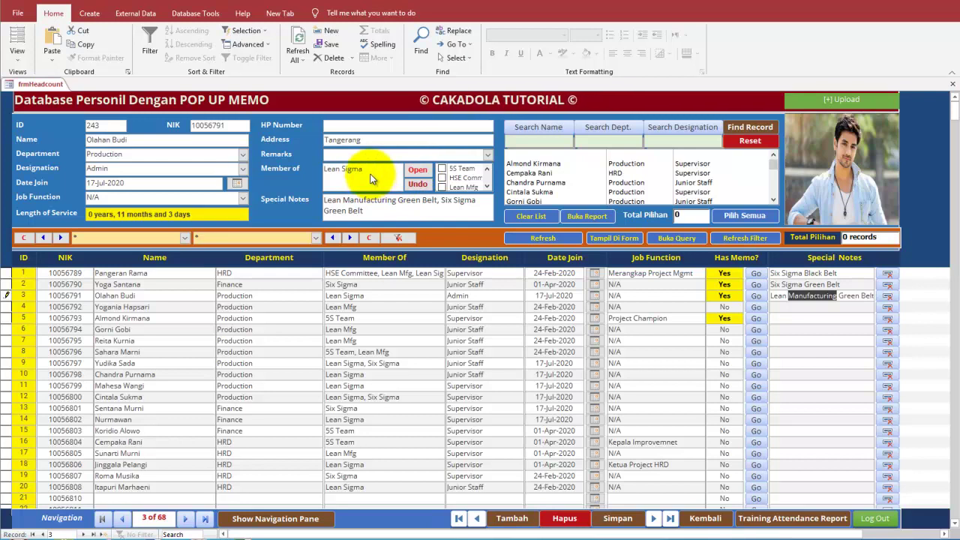
Step: Add 5S Team, HSE Committee and Lean Mfg to the Member of selection for the employee in row 3
{"action": "left_click", "coordinate": [441, 168]}
{"action": "left_click", "coordinate": [441, 178]}
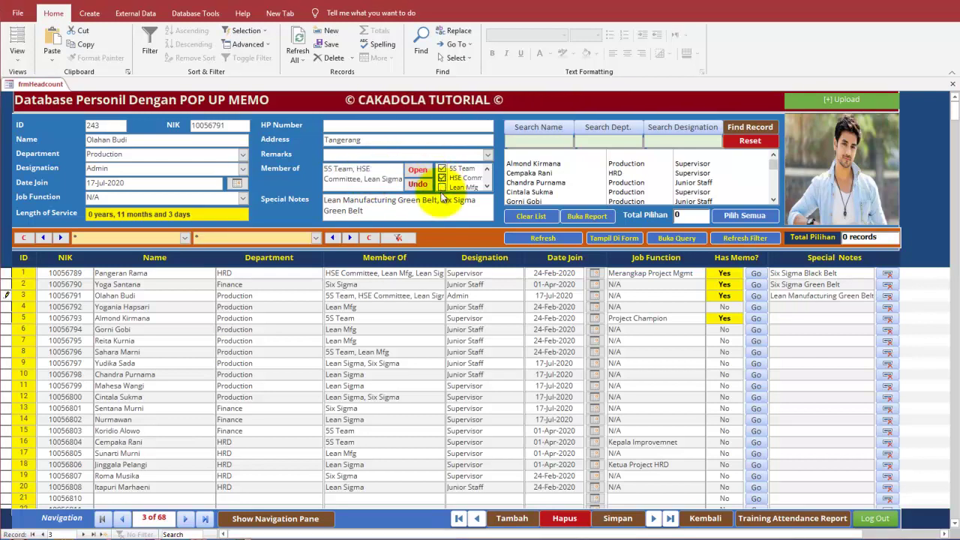
{"action": "left_click", "coordinate": [441, 187]}
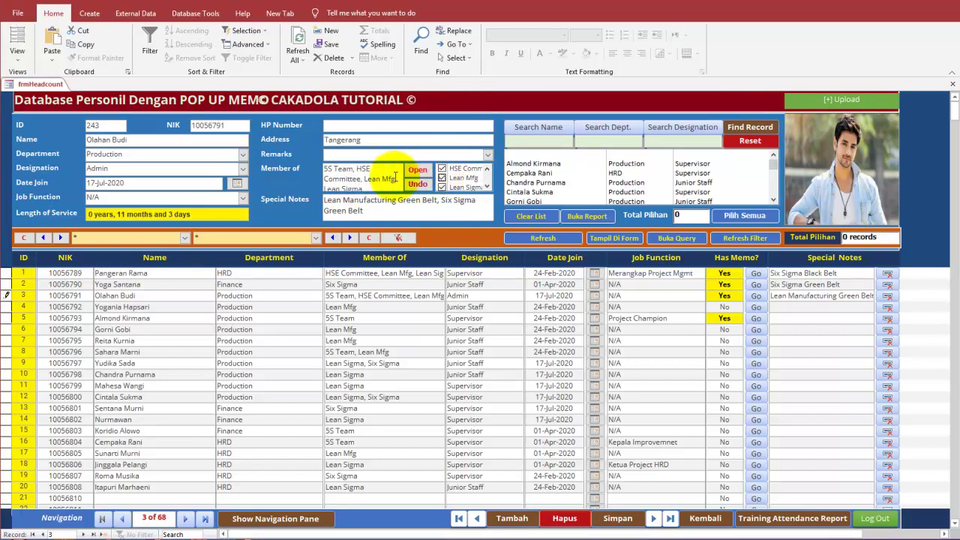
Step: Remove HSE Committee, Lean Mfg and Lean Sigma from the row 3 employee's memberships
{"action": "left_click", "coordinate": [441, 168]}
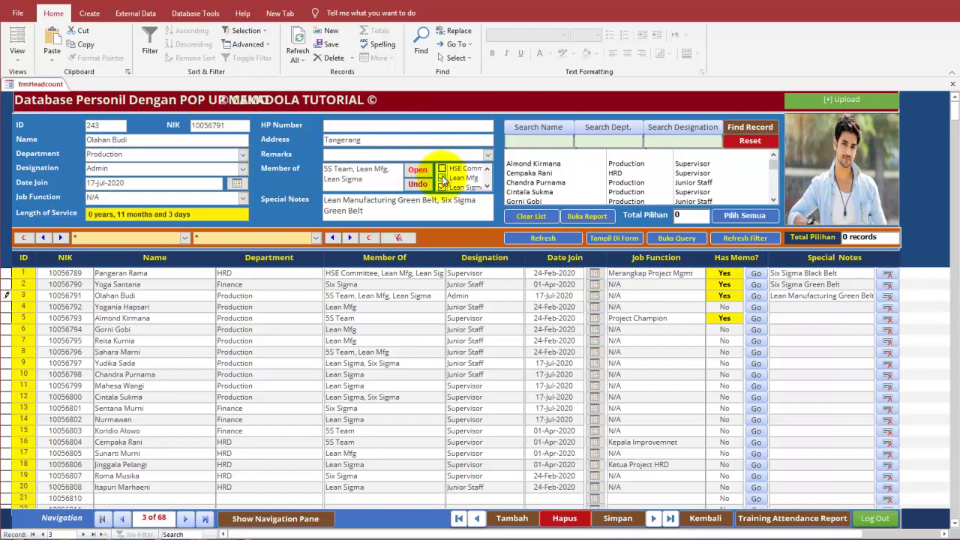
{"action": "left_click", "coordinate": [441, 178]}
{"action": "left_click", "coordinate": [442, 187]}
Step: Try switching the row 3 employee's HSE Committee and neighbouring memberships on and off, ending with only 5S Team selected
{"action": "left_click", "coordinate": [488, 169]}
{"action": "left_click", "coordinate": [442, 178]}
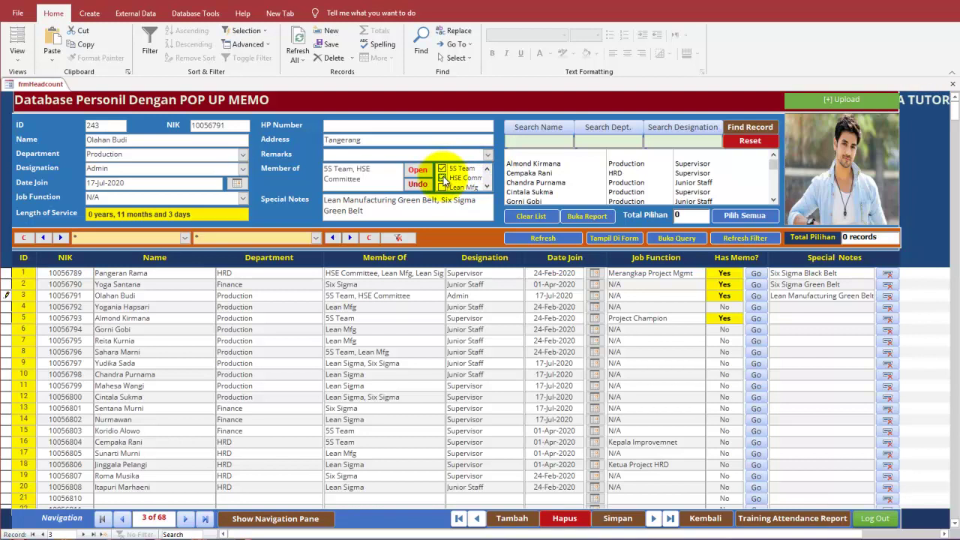
{"action": "left_click", "coordinate": [442, 178]}
{"action": "left_click", "coordinate": [443, 179]}
{"action": "left_click", "coordinate": [443, 187]}
{"action": "left_click", "coordinate": [441, 168]}
{"action": "left_click", "coordinate": [441, 178]}
Step: Add HSE Committee to the row 3 employee's memberships through the membership pop-up form and confirm
{"action": "left_click", "coordinate": [418, 170]}
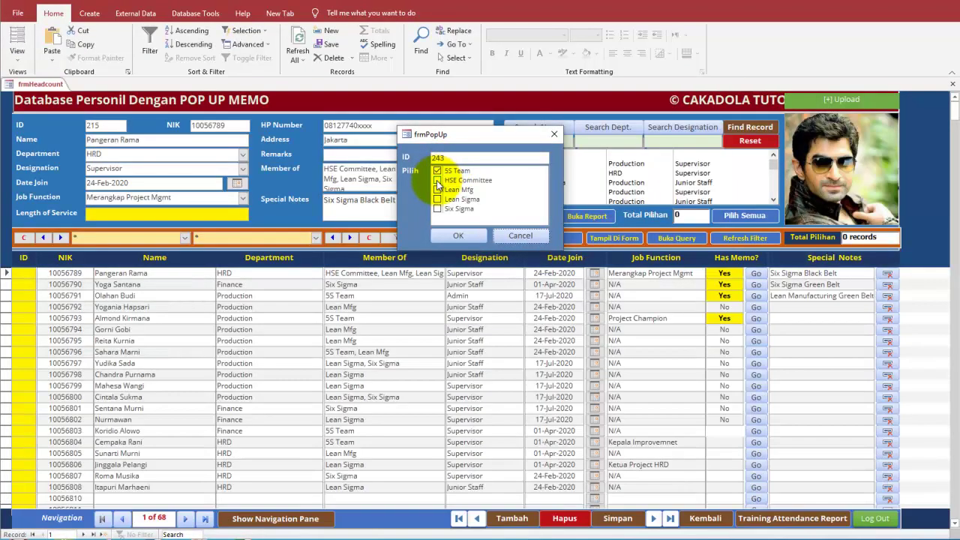
{"action": "left_click", "coordinate": [438, 181]}
{"action": "left_click", "coordinate": [459, 234]}
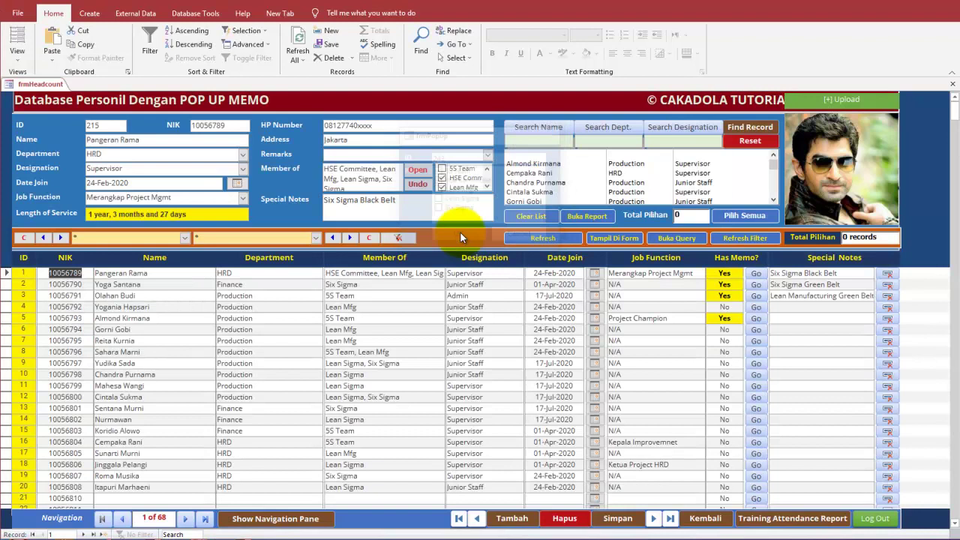
Step: Clear all Member of selections for the employee in row 1
{"action": "left_click", "coordinate": [442, 169]}
{"action": "left_click", "coordinate": [441, 178]}
{"action": "left_click", "coordinate": [442, 169]}
{"action": "left_click", "coordinate": [442, 178]}
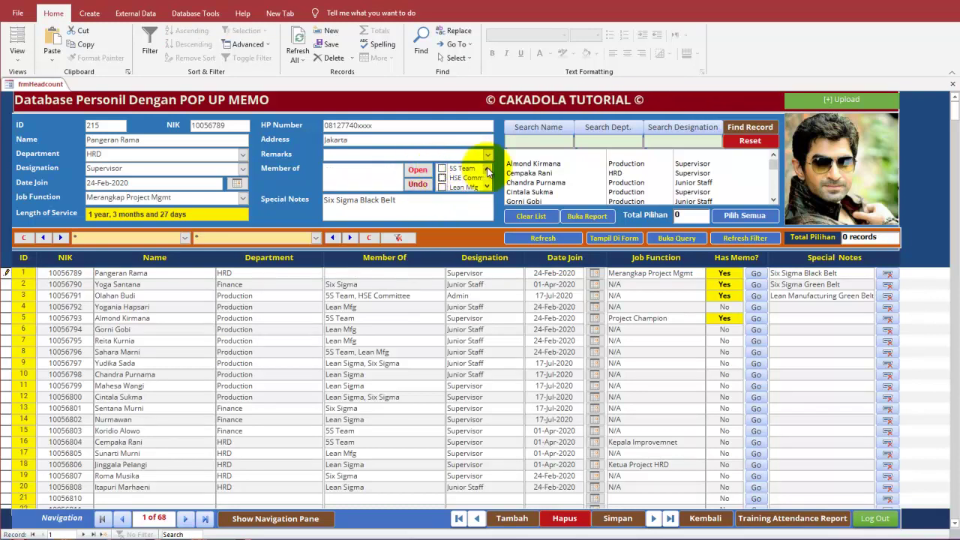
Step: Set the row 1 employee's memberships to 5S Team and Lean Mfg through the membership pop-up form and confirm
{"action": "left_click", "coordinate": [418, 170]}
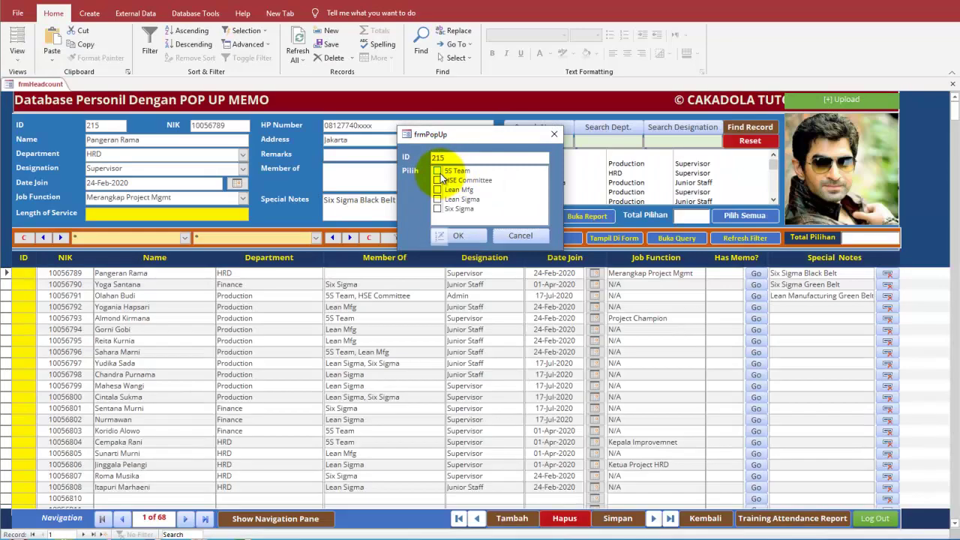
{"action": "left_click", "coordinate": [449, 171]}
{"action": "left_click", "coordinate": [441, 190]}
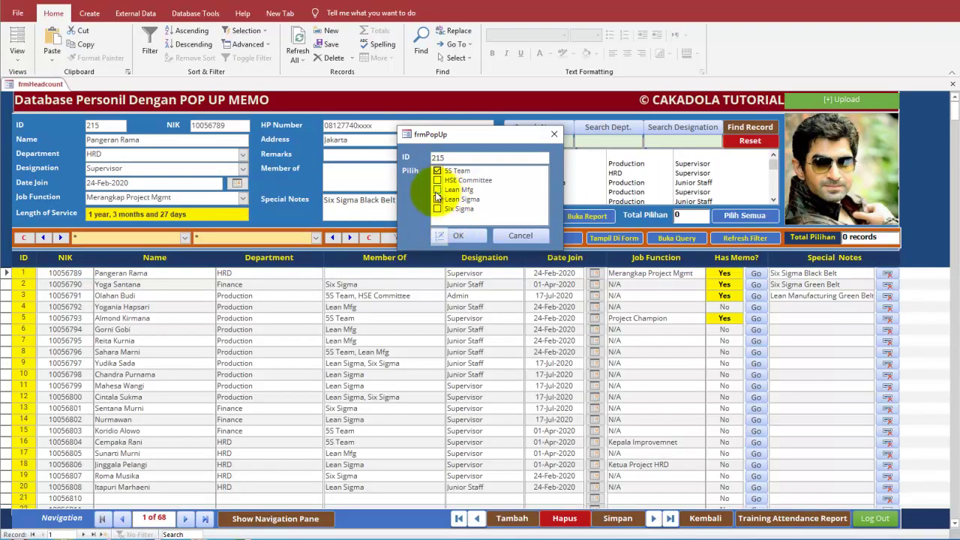
{"action": "left_click", "coordinate": [459, 235]}
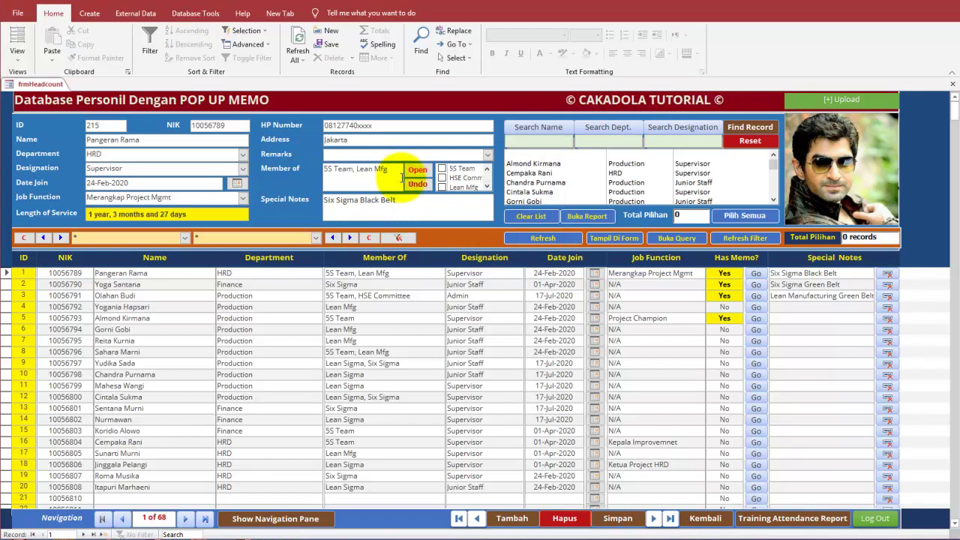
Step: Open the frmHeadcount form in Design View and select the MemberCommittee text box in the form header
{"action": "right_click", "coordinate": [403, 98]}
{"action": "left_click", "coordinate": [433, 137]}
{"action": "left_click", "coordinate": [374, 207]}
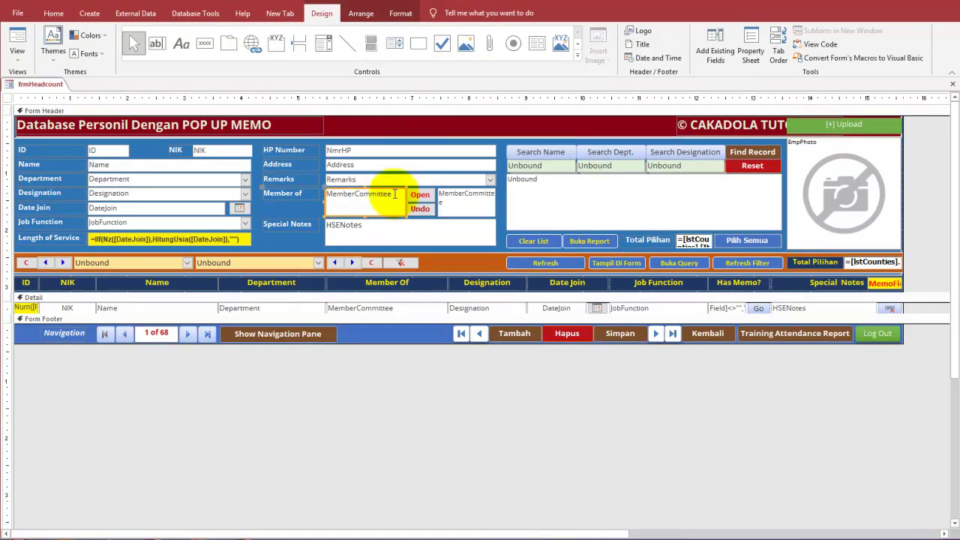
{"action": "right_click", "coordinate": [472, 194]}
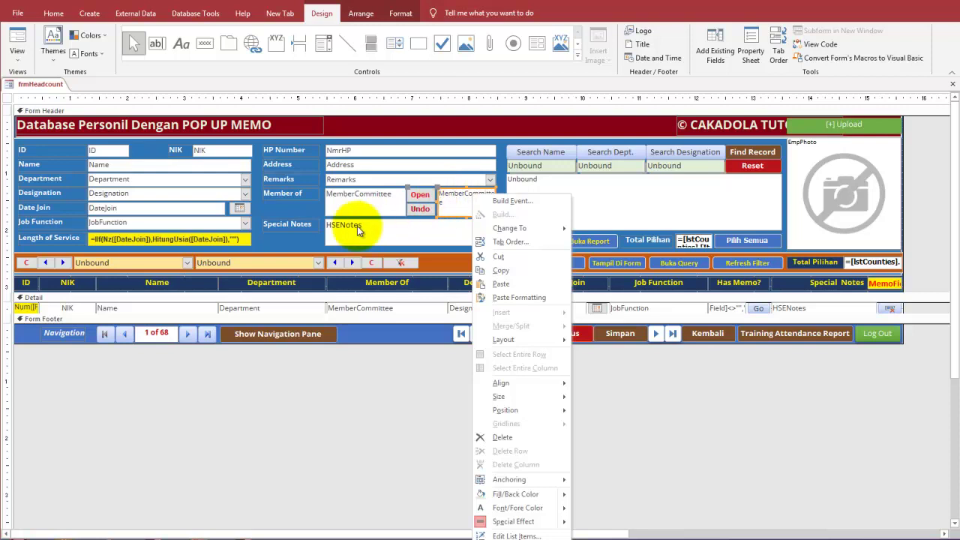
{"action": "key", "text": "Escape"}
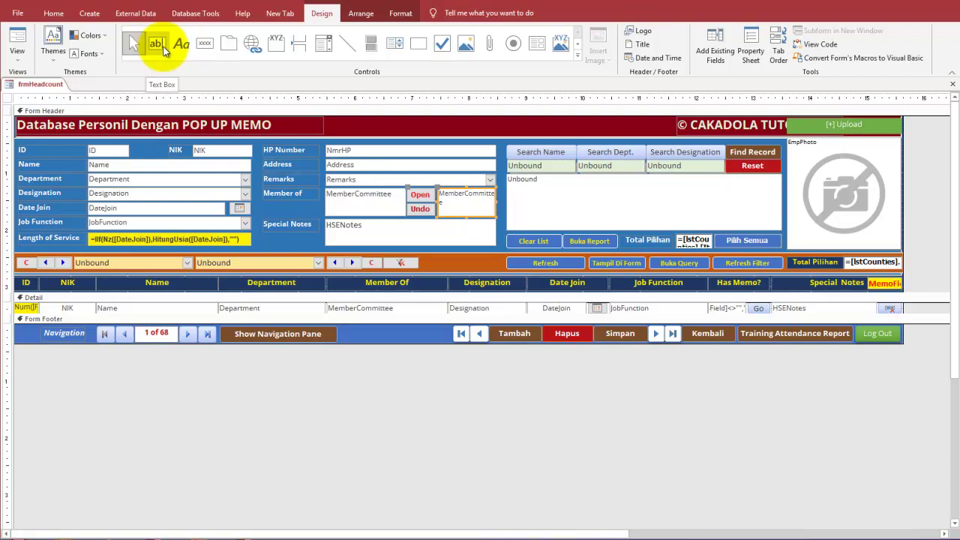
{"action": "right_click", "coordinate": [482, 211]}
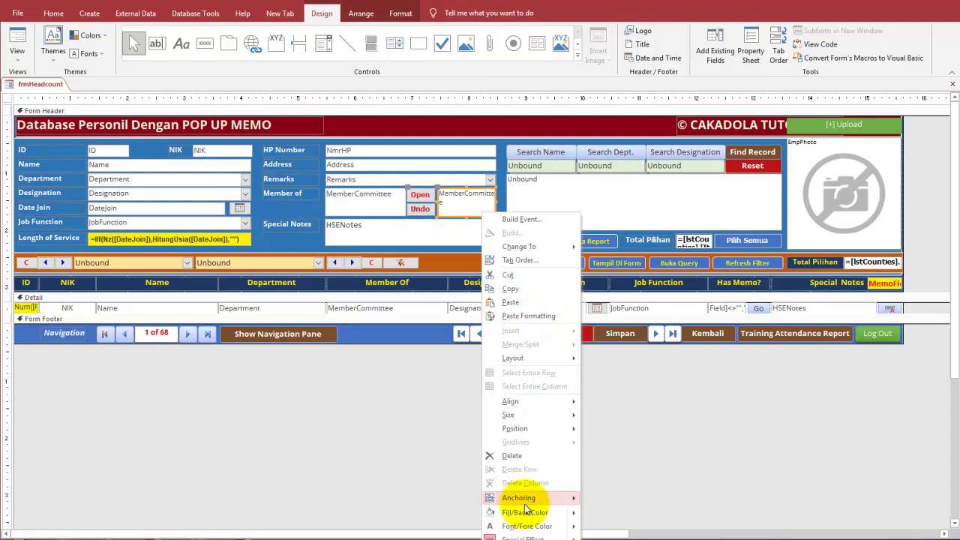
{"action": "key", "text": "Escape"}
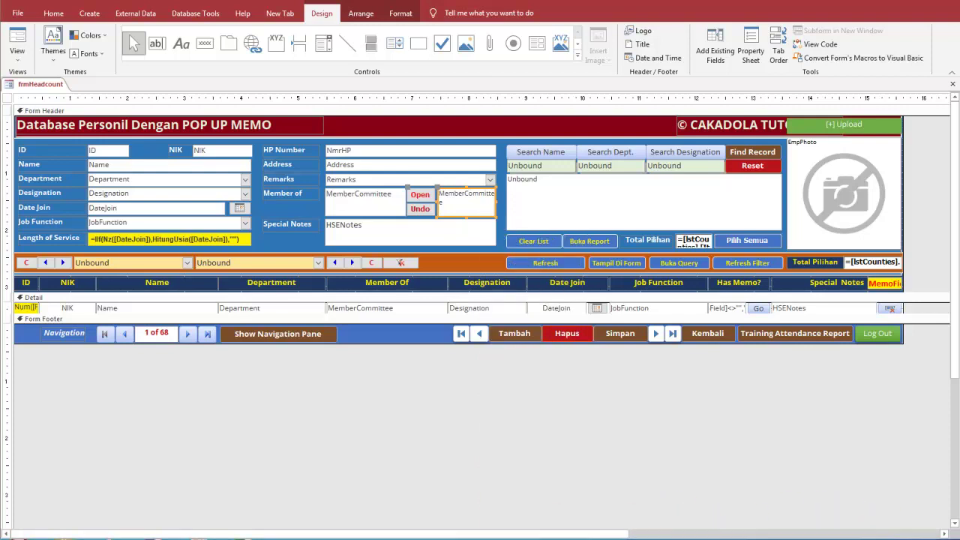
Step: Display the data properties of the multi-select MemberCommittee list box in the form header
{"action": "left_click", "coordinate": [473, 177]}
{"action": "right_click", "coordinate": [466, 197]}
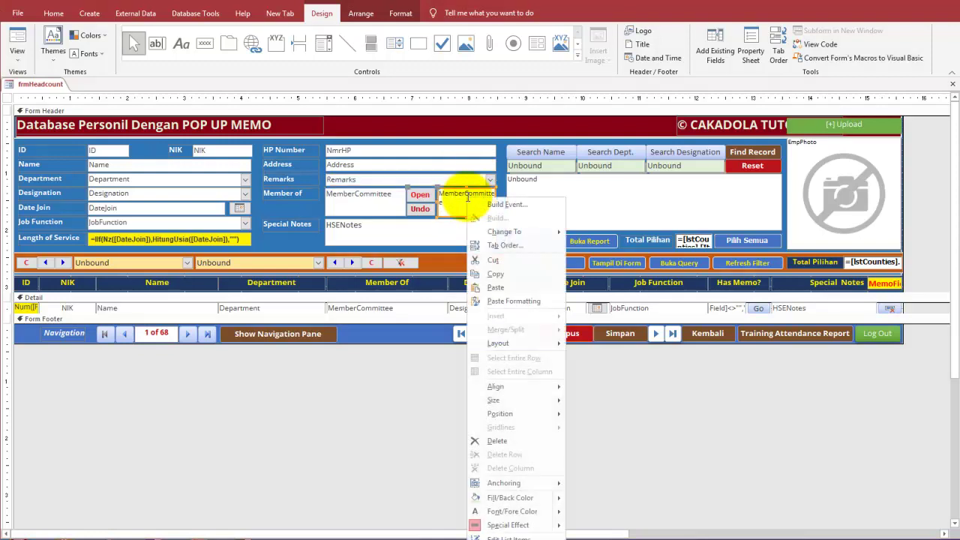
{"action": "left_click", "coordinate": [508, 537]}
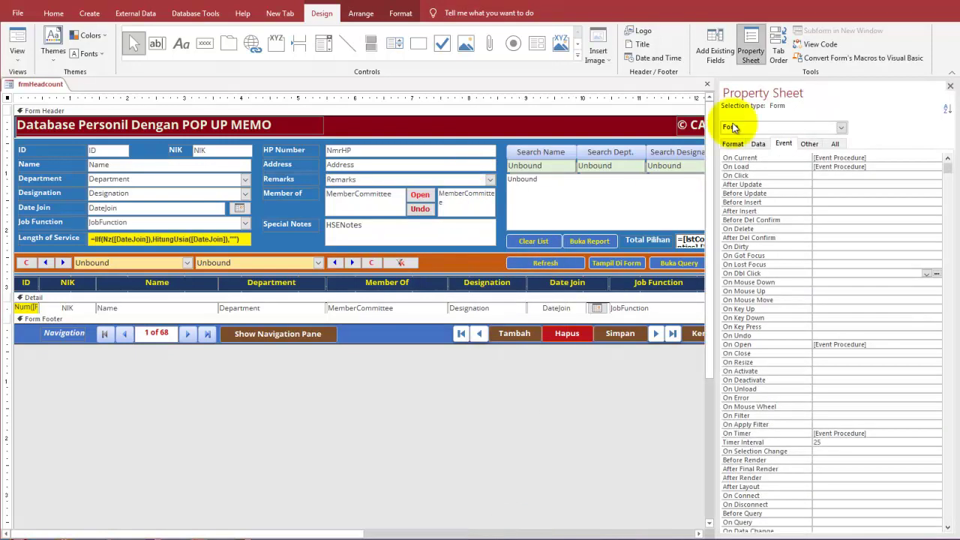
{"action": "left_click", "coordinate": [757, 144]}
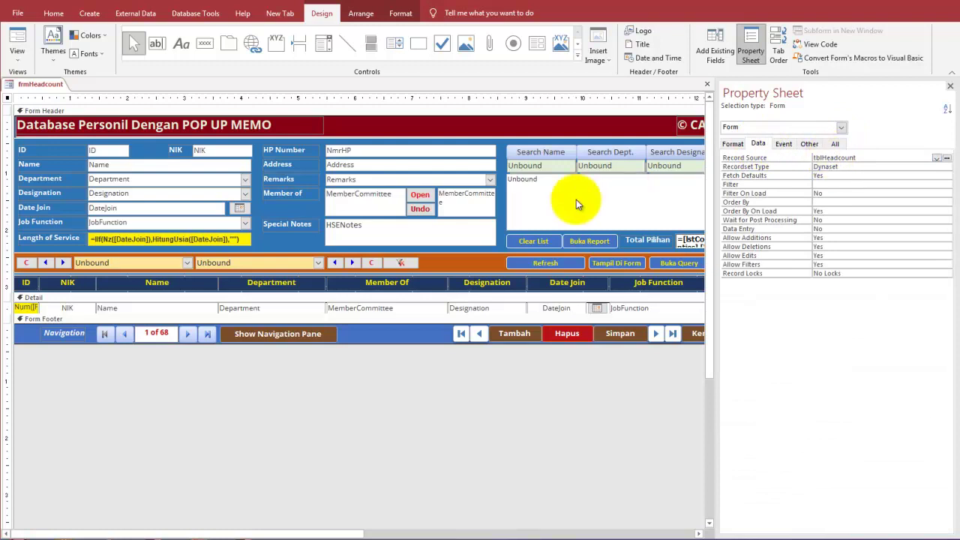
{"action": "left_click", "coordinate": [470, 205]}
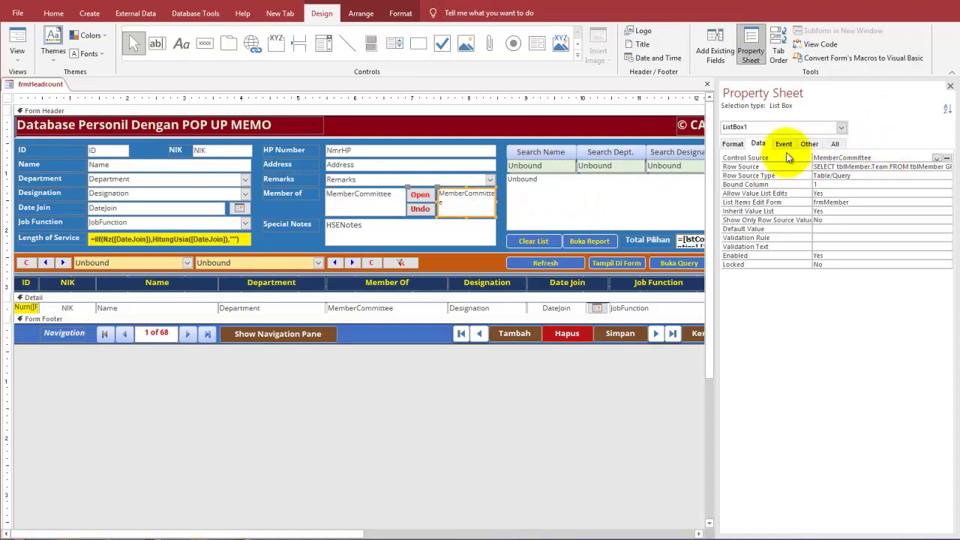
Step: Open the list box's Row Source query, preview its records in Datasheet View and return to the query design
{"action": "left_click", "coordinate": [850, 166]}
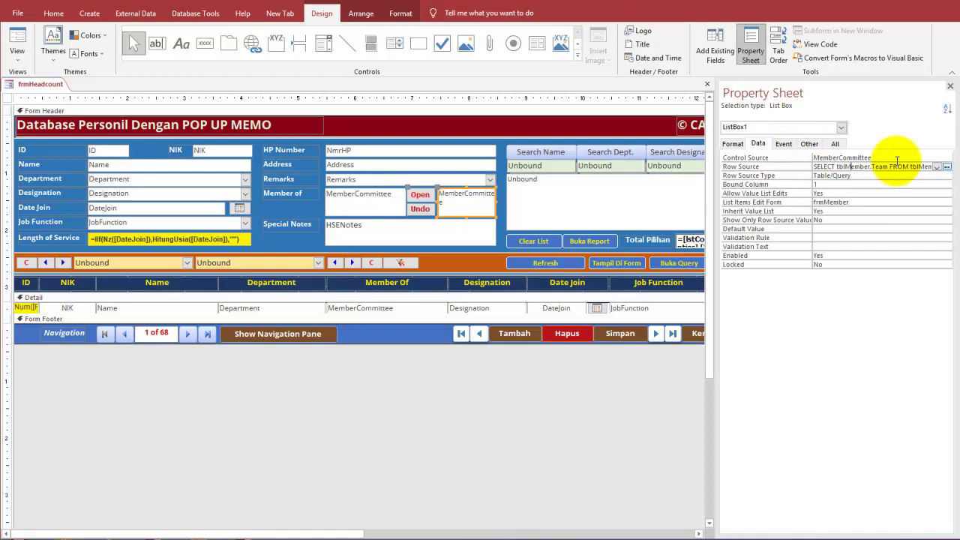
{"action": "left_click", "coordinate": [947, 165]}
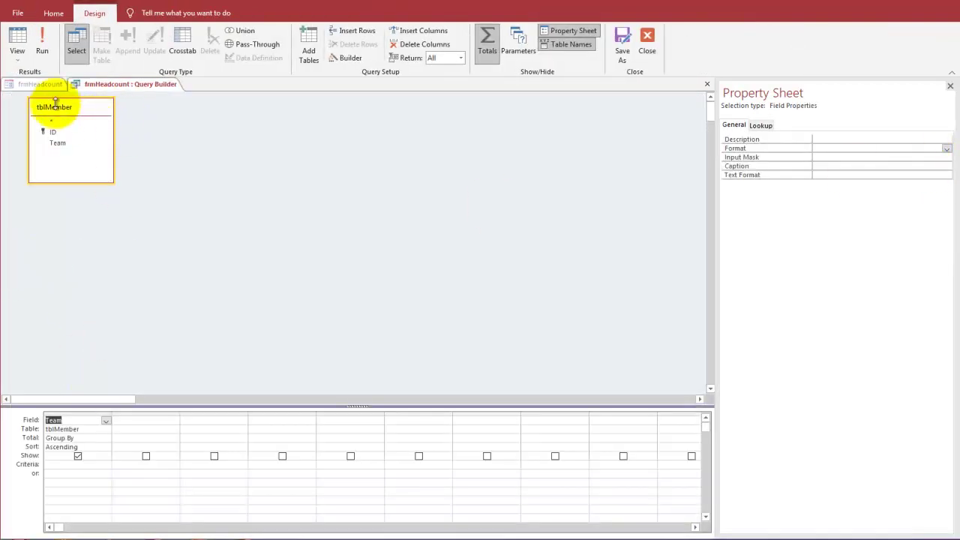
{"action": "left_click", "coordinate": [17, 42]}
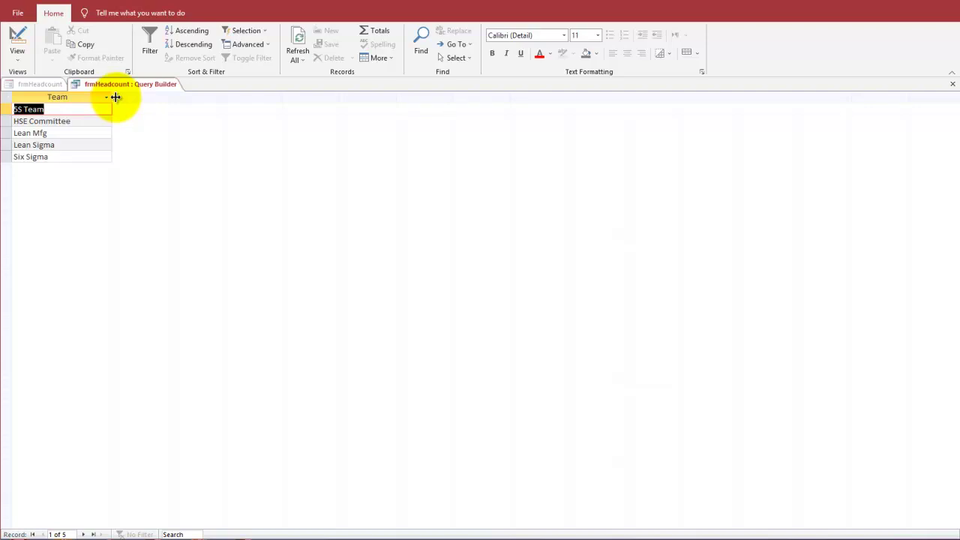
{"action": "left_click", "coordinate": [18, 37]}
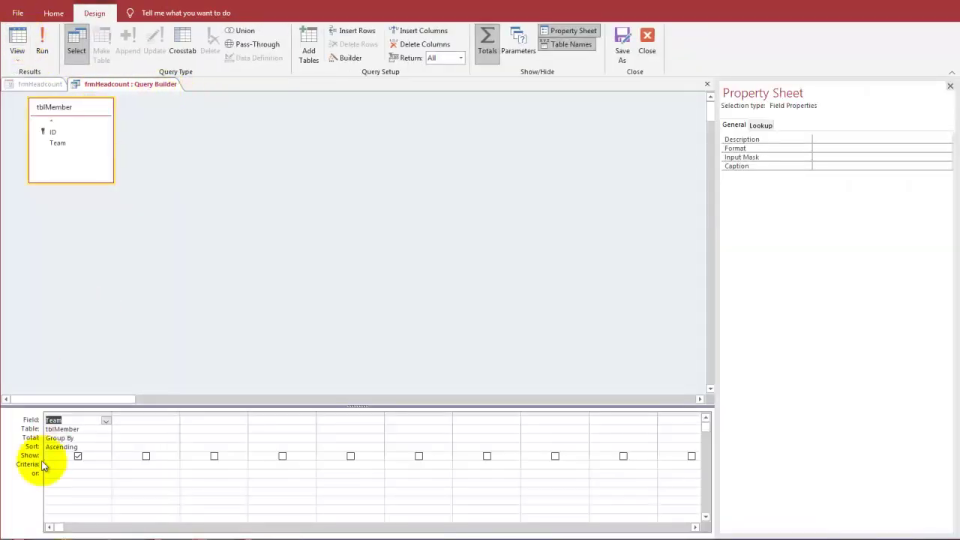
Step: Switch the query's Totals row off and back on
{"action": "left_click", "coordinate": [489, 37]}
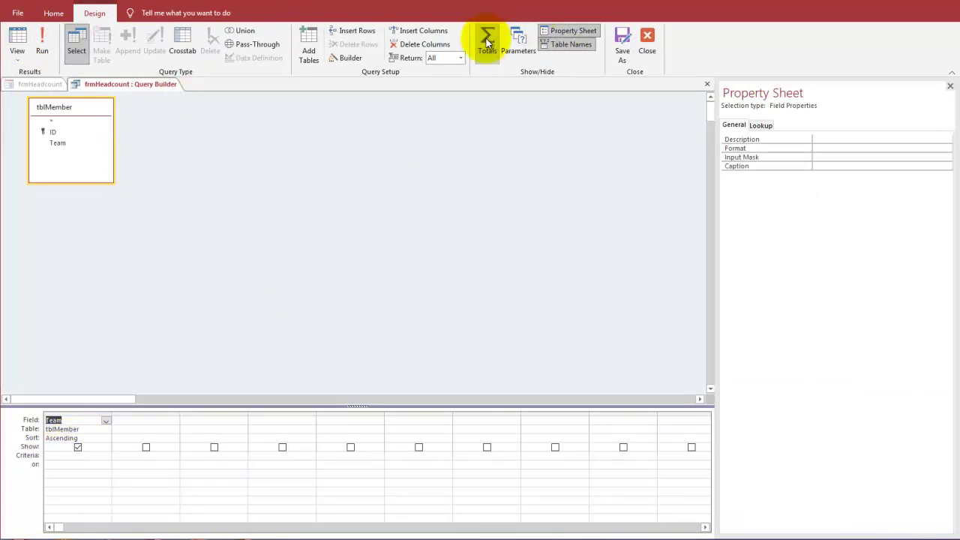
{"action": "left_click", "coordinate": [489, 38]}
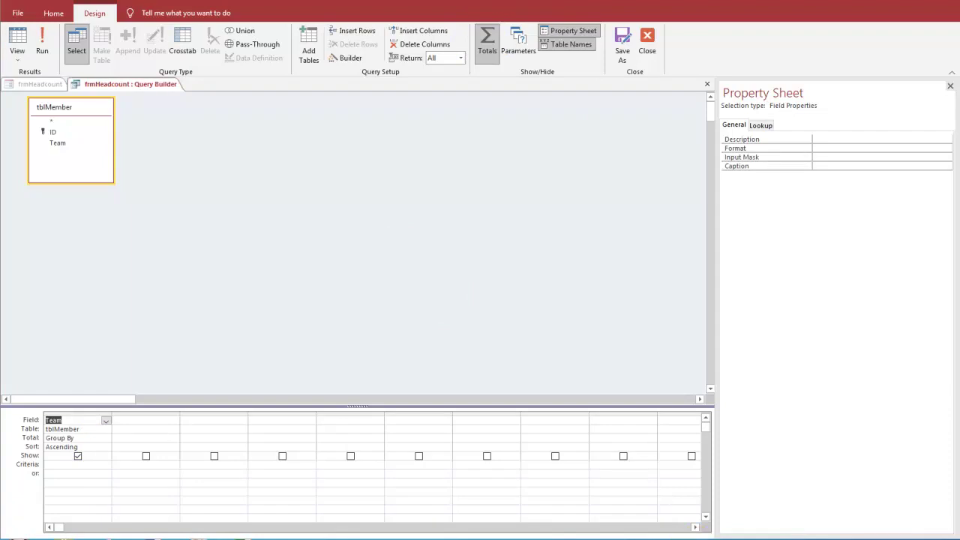
{"action": "mouse_move", "coordinate": [504, 26]}
{"action": "left_mouse_down"}
{"action": "mouse_move", "coordinate": [517, 27]}
{"action": "mouse_move", "coordinate": [496, 34]}
{"action": "left_mouse_up"}
{"action": "mouse_move", "coordinate": [462, 72]}
{"action": "left_mouse_down"}
{"action": "mouse_move", "coordinate": [51, 419]}
{"action": "mouse_move", "coordinate": [110, 441]}
{"action": "left_mouse_up"}
{"action": "left_click_drag", "start_coordinate": [247, 338], "coordinate": [215, 379]}
{"action": "mouse_move", "coordinate": [248, 336]}
{"action": "left_mouse_down"}
{"action": "mouse_move", "coordinate": [249, 380]}
{"action": "mouse_move", "coordinate": [248, 363]}
{"action": "mouse_move", "coordinate": [344, 347]}
{"action": "mouse_move", "coordinate": [409, 370]}
{"action": "mouse_move", "coordinate": [403, 349]}
{"action": "left_mouse_up"}
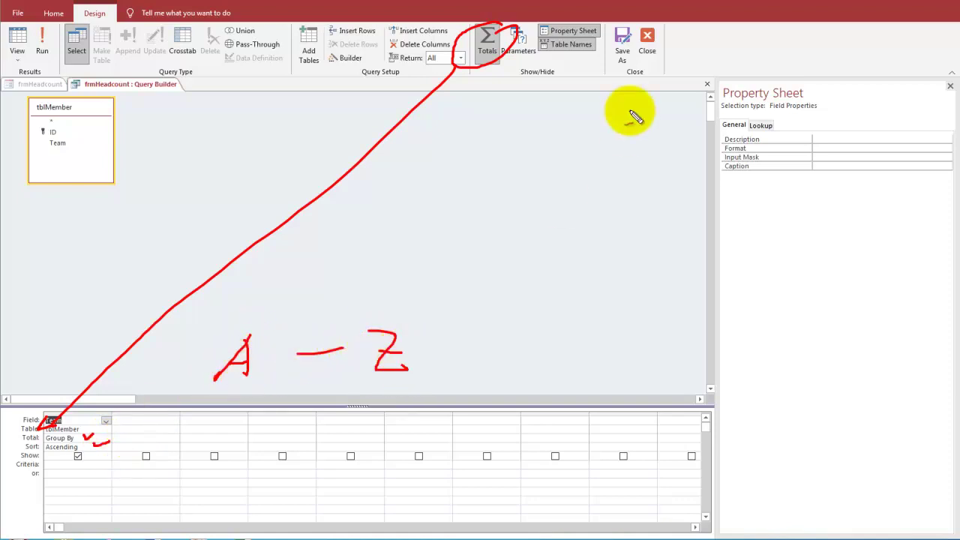
{"action": "key", "text": "Escape"}
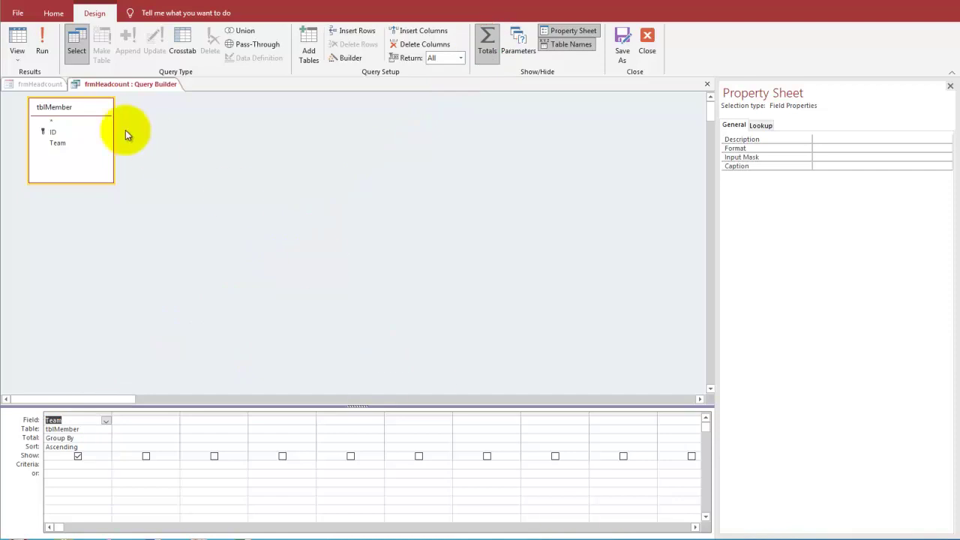
Step: Preview the row source query's records again and close the query builder
{"action": "left_click", "coordinate": [18, 41]}
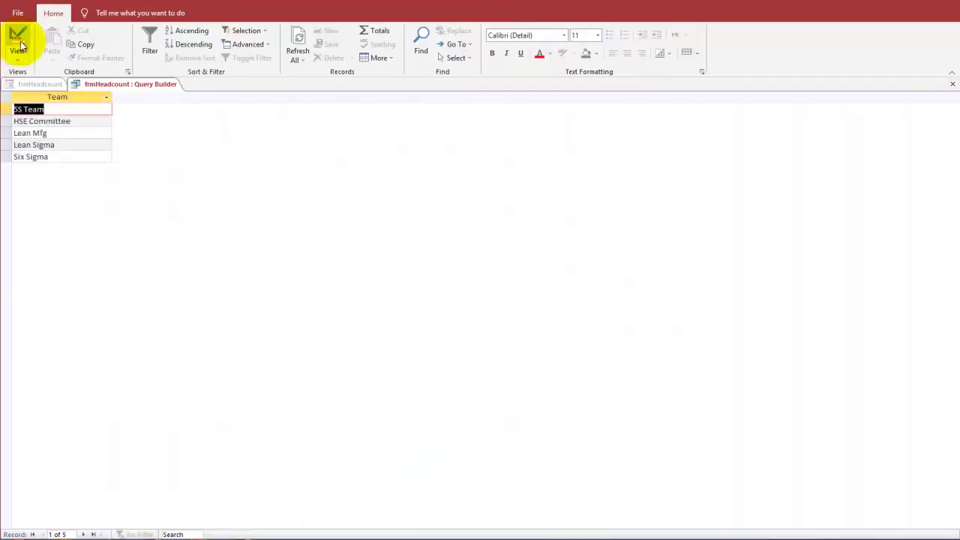
{"action": "right_click", "coordinate": [159, 92]}
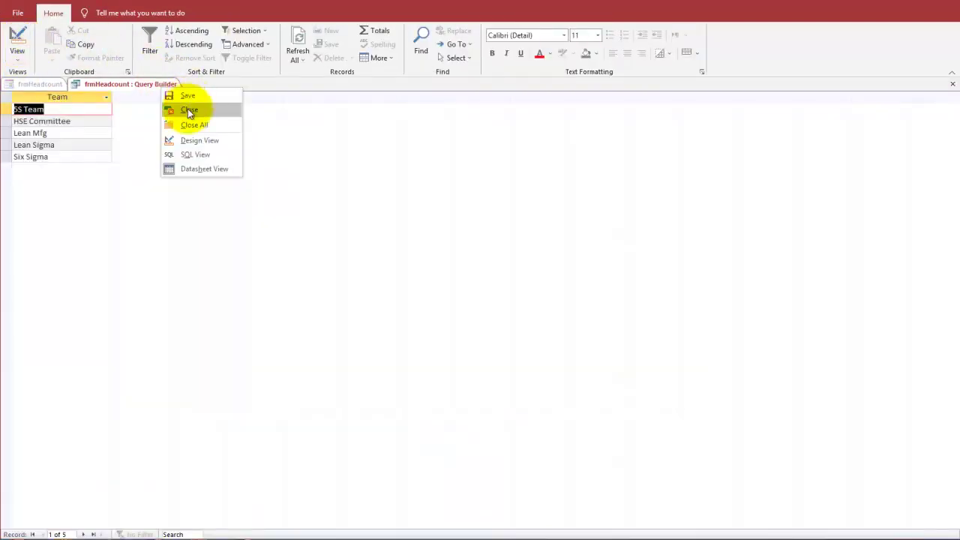
{"action": "left_click", "coordinate": [187, 108]}
{"action": "left_click", "coordinate": [569, 341]}
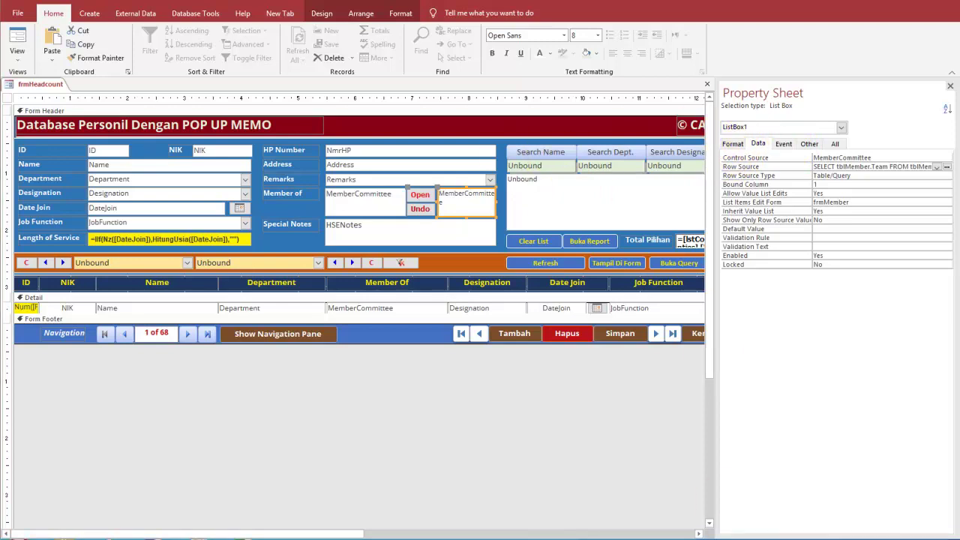
{"action": "mouse_move", "coordinate": [759, 110]}
{"action": "left_mouse_down"}
{"action": "mouse_move", "coordinate": [718, 140]}
{"action": "mouse_move", "coordinate": [762, 117]}
{"action": "left_mouse_up"}
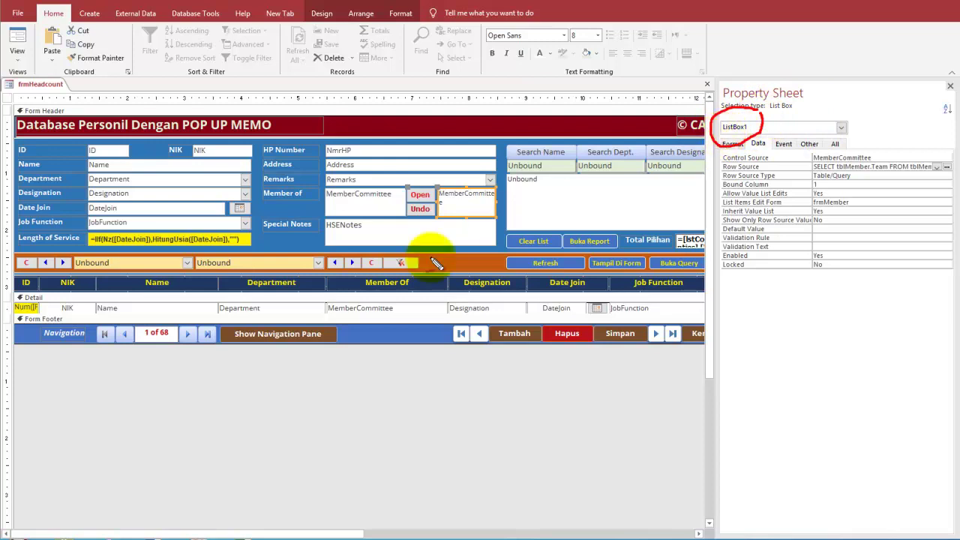
{"action": "left_click_drag", "start_coordinate": [468, 204], "coordinate": [713, 135]}
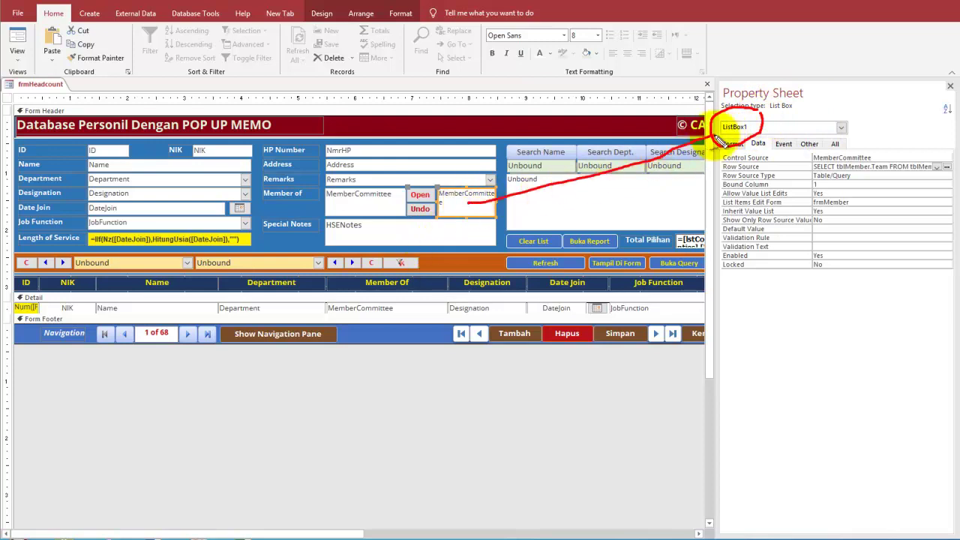
{"action": "mouse_move", "coordinate": [482, 196]}
{"action": "left_mouse_down"}
{"action": "mouse_move", "coordinate": [466, 203]}
{"action": "mouse_move", "coordinate": [485, 212]}
{"action": "left_mouse_up"}
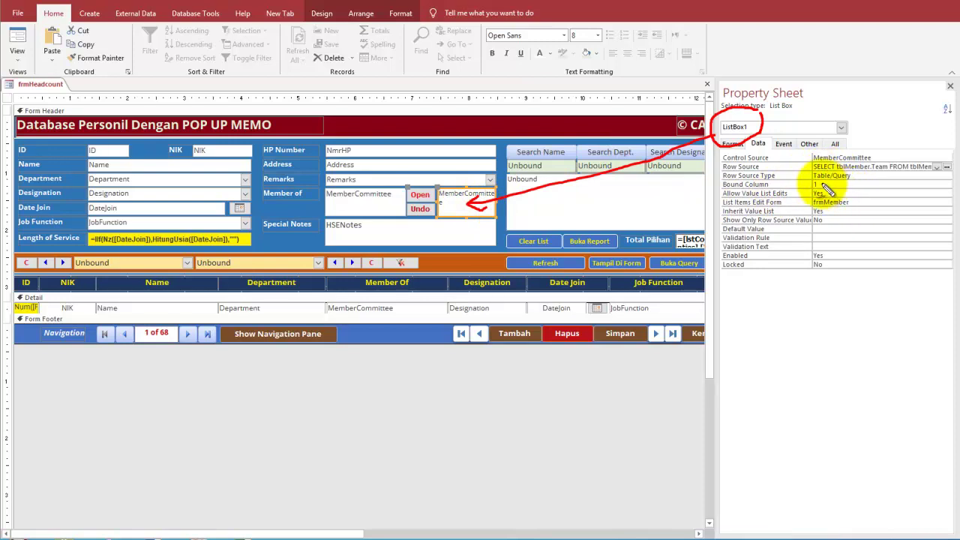
{"action": "left_click_drag", "start_coordinate": [810, 180], "coordinate": [814, 184]}
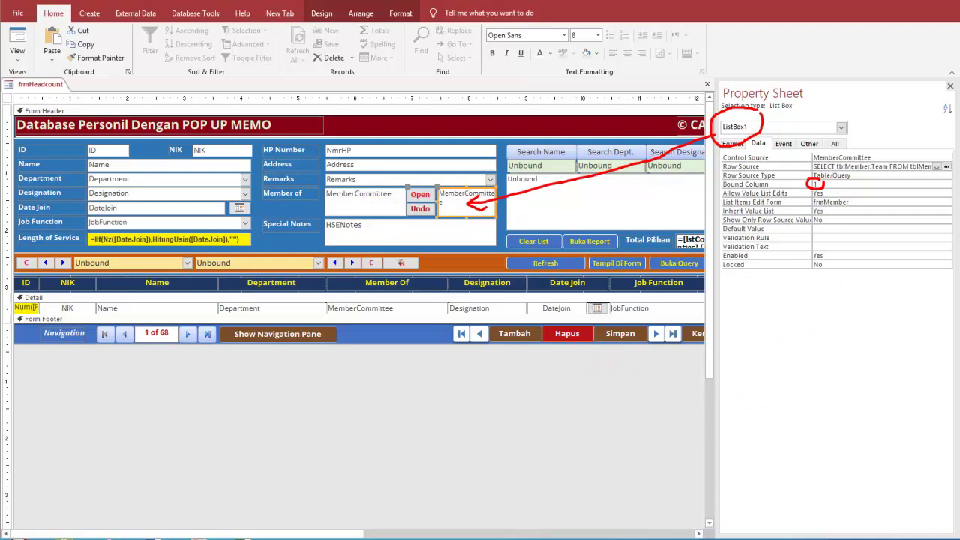
{"action": "key", "text": "Escape"}
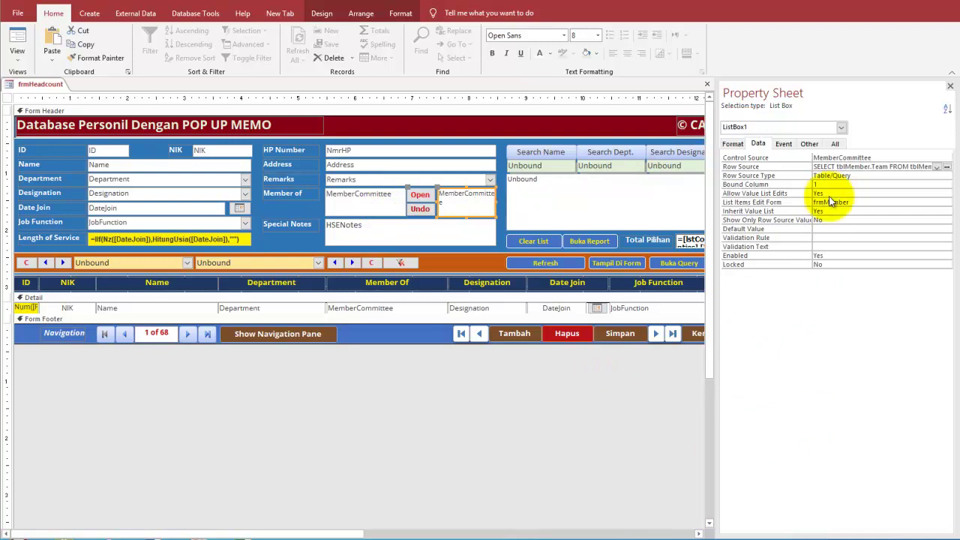
Step: Check the event properties of the HSENotes text box and the MemberCommittee list box
{"action": "left_click", "coordinate": [783, 143]}
{"action": "left_click", "coordinate": [459, 221]}
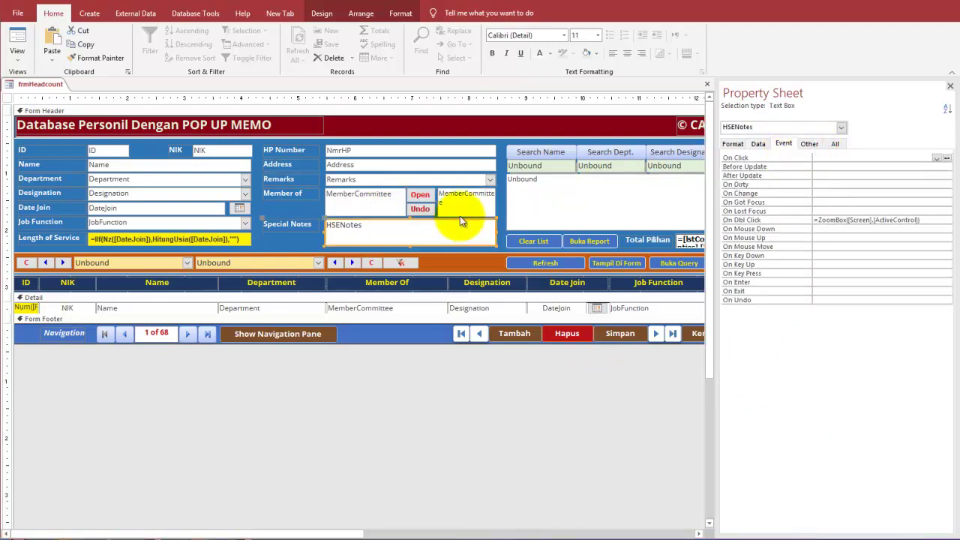
{"action": "left_click", "coordinate": [457, 201]}
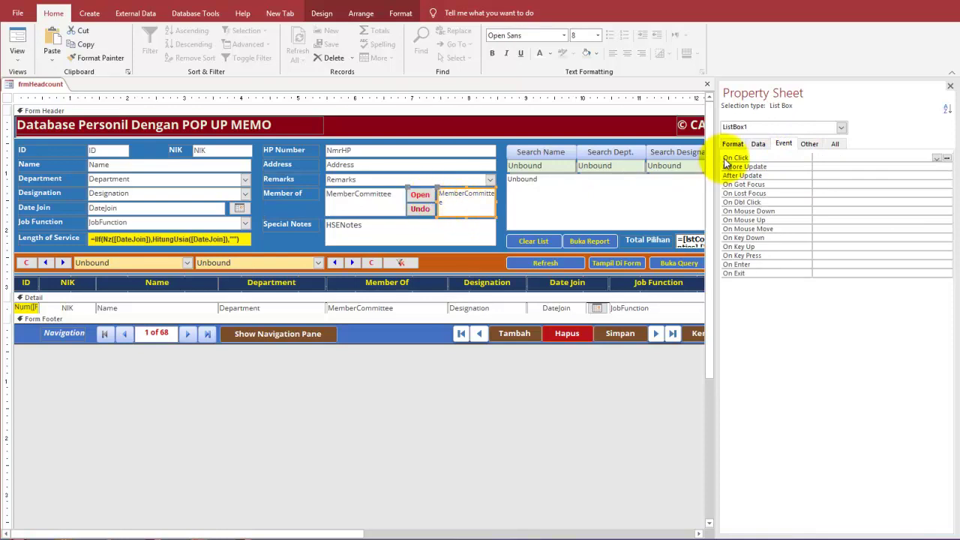
Step: Compare the Control Source of the MemberCommittee list box with that of the Member of text box
{"action": "left_click", "coordinate": [758, 144]}
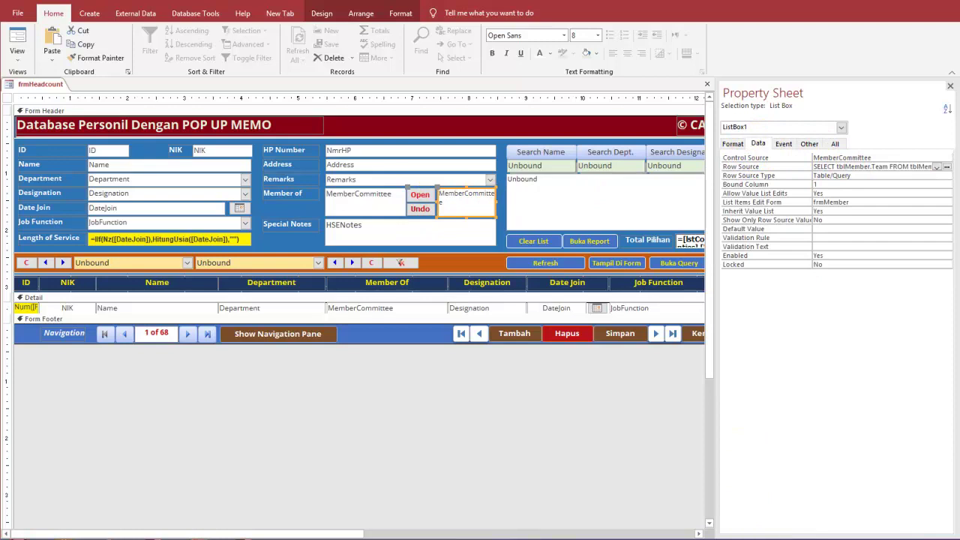
{"action": "mouse_move", "coordinate": [872, 153]}
{"action": "left_mouse_down"}
{"action": "mouse_move", "coordinate": [823, 155]}
{"action": "mouse_move", "coordinate": [877, 161]}
{"action": "left_mouse_up"}
{"action": "mouse_move", "coordinate": [379, 197]}
{"action": "left_mouse_down"}
{"action": "mouse_move", "coordinate": [373, 212]}
{"action": "mouse_move", "coordinate": [381, 192]}
{"action": "left_mouse_up"}
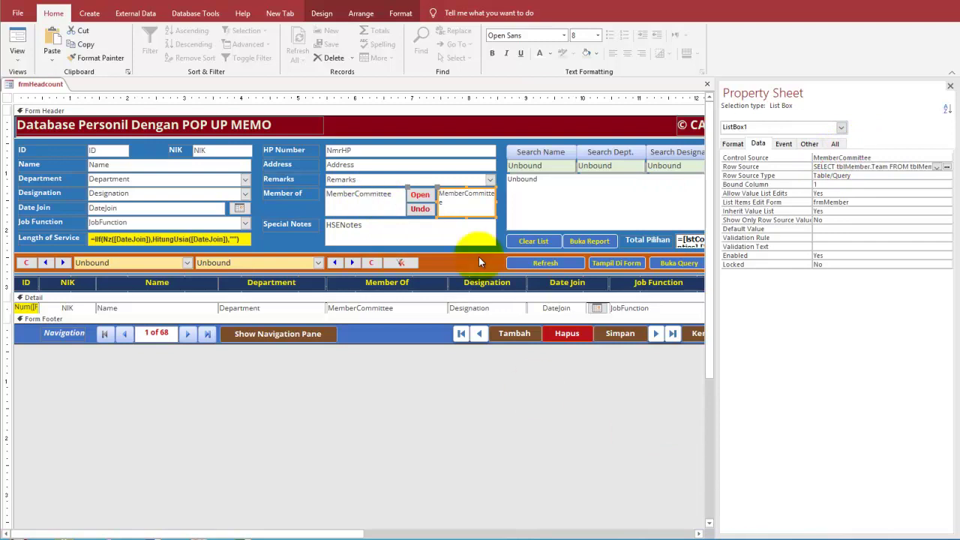
{"action": "left_click", "coordinate": [367, 203]}
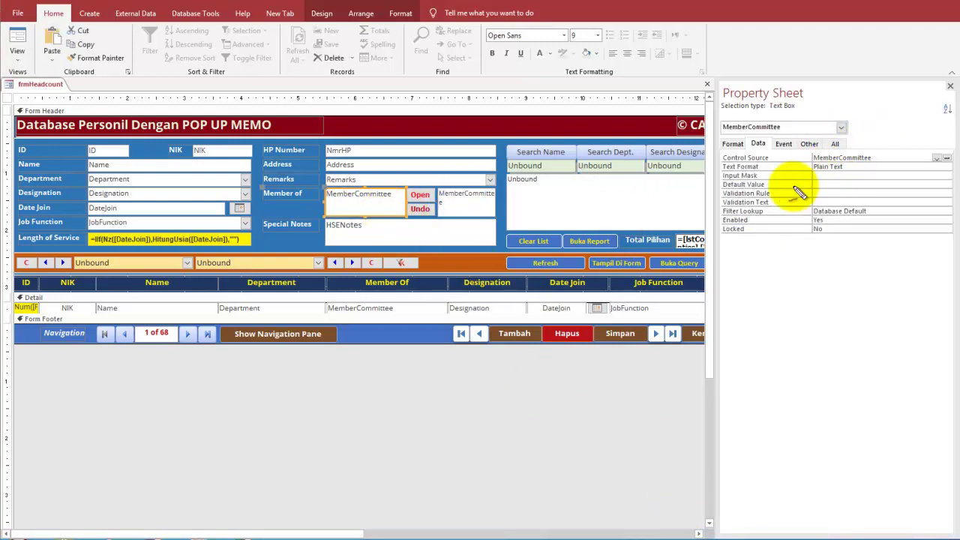
{"action": "mouse_move", "coordinate": [883, 154]}
{"action": "left_mouse_down"}
{"action": "mouse_move", "coordinate": [820, 158]}
{"action": "mouse_move", "coordinate": [884, 165]}
{"action": "mouse_move", "coordinate": [874, 149]}
{"action": "left_mouse_up"}
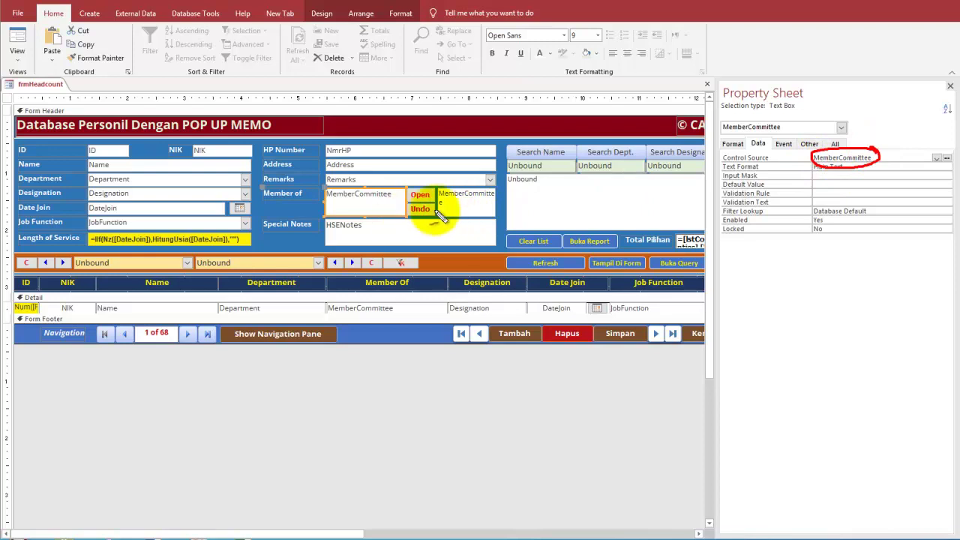
{"action": "mouse_move", "coordinate": [357, 208]}
{"action": "left_mouse_down"}
{"action": "mouse_move", "coordinate": [367, 217]}
{"action": "mouse_move", "coordinate": [380, 204]}
{"action": "left_mouse_up"}
{"action": "left_click_drag", "start_coordinate": [451, 204], "coordinate": [475, 199]}
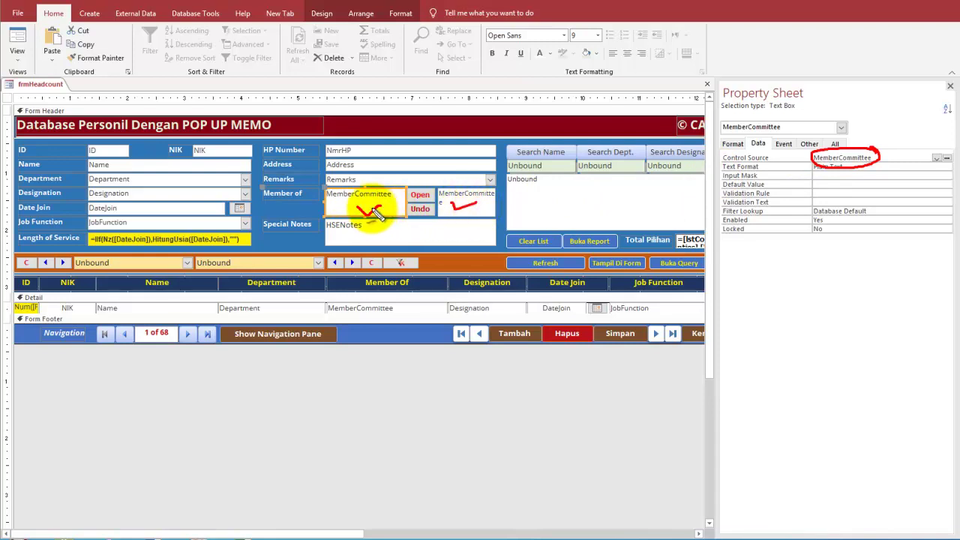
Step: Compare the control type and name of the Member of text box with those of the adjacent MemberCommittee list box
{"action": "mouse_move", "coordinate": [808, 97]}
{"action": "left_mouse_down"}
{"action": "mouse_move", "coordinate": [765, 120]}
{"action": "mouse_move", "coordinate": [805, 105]}
{"action": "mouse_move", "coordinate": [681, 122]}
{"action": "mouse_move", "coordinate": [397, 222]}
{"action": "left_mouse_up"}
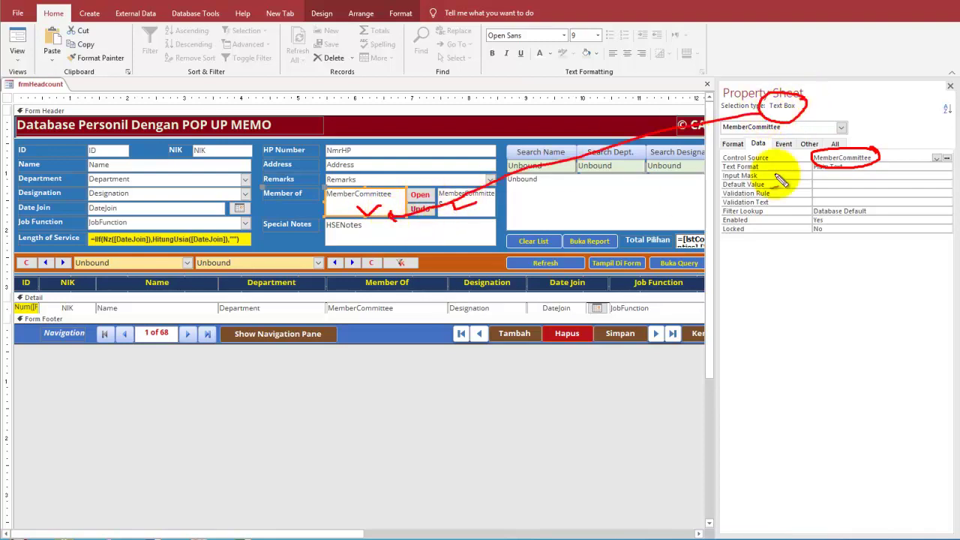
{"action": "mouse_move", "coordinate": [485, 218]}
{"action": "left_mouse_down"}
{"action": "mouse_move", "coordinate": [525, 211]}
{"action": "mouse_move", "coordinate": [515, 212]}
{"action": "left_mouse_up"}
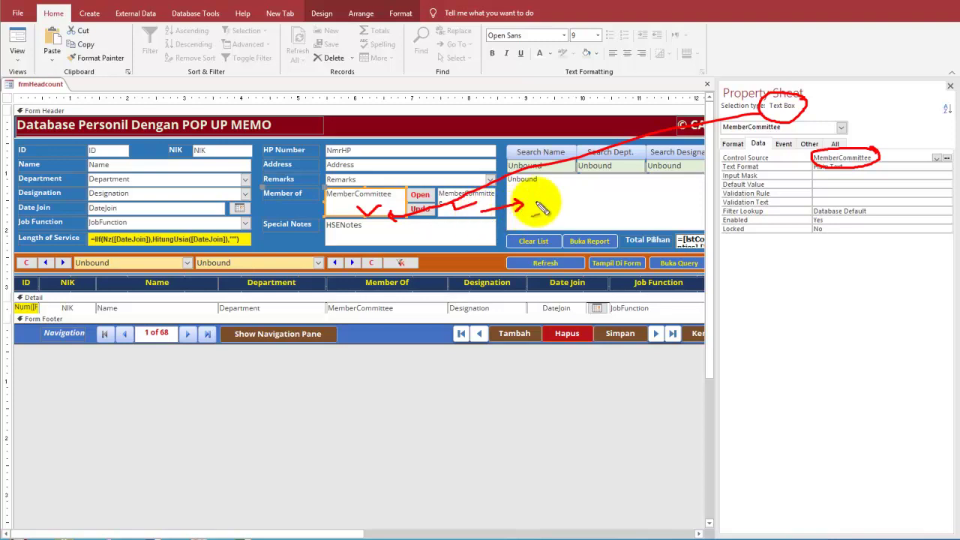
{"action": "key", "text": "Escape"}
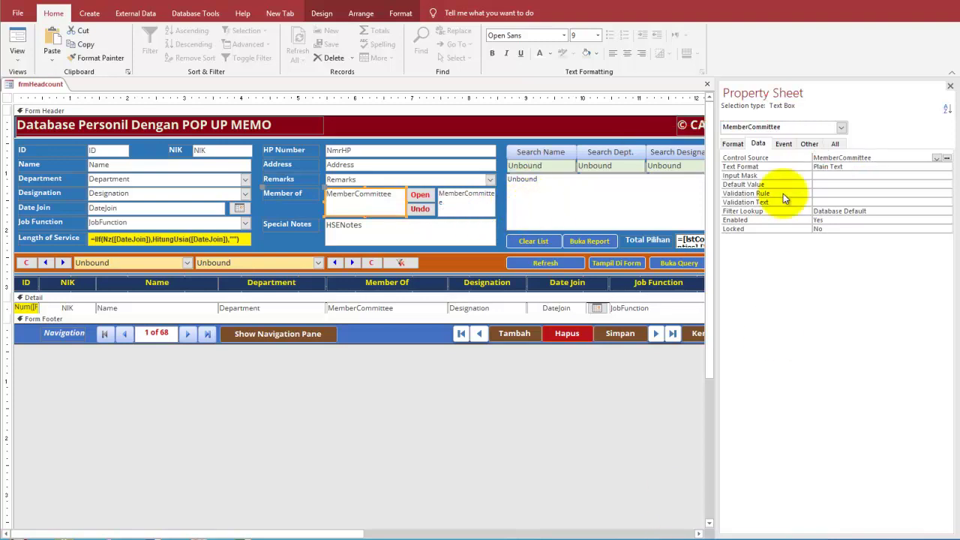
{"action": "left_click", "coordinate": [482, 204]}
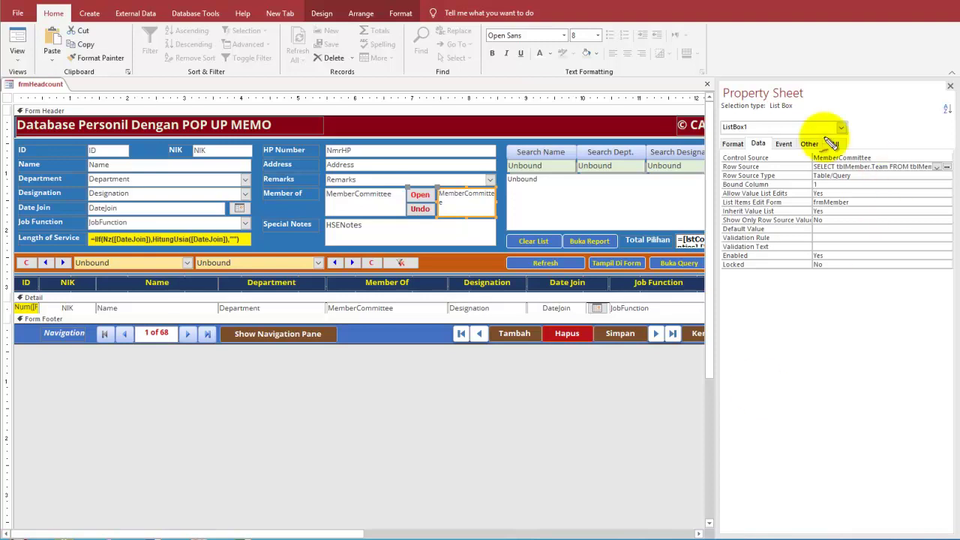
{"action": "mouse_move", "coordinate": [759, 115]}
{"action": "left_mouse_down"}
{"action": "mouse_move", "coordinate": [713, 137]}
{"action": "mouse_move", "coordinate": [746, 118]}
{"action": "left_mouse_up"}
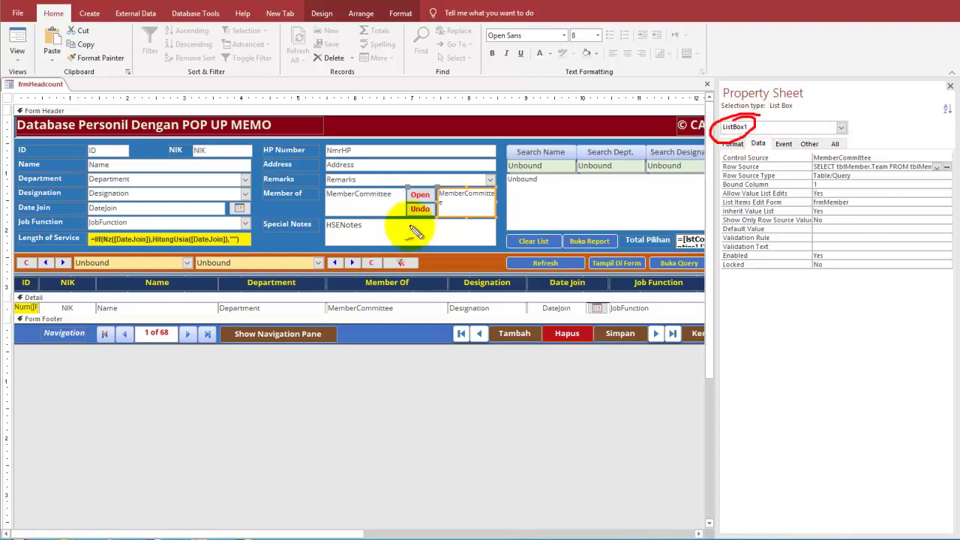
{"action": "left_click_drag", "start_coordinate": [460, 199], "coordinate": [474, 193]}
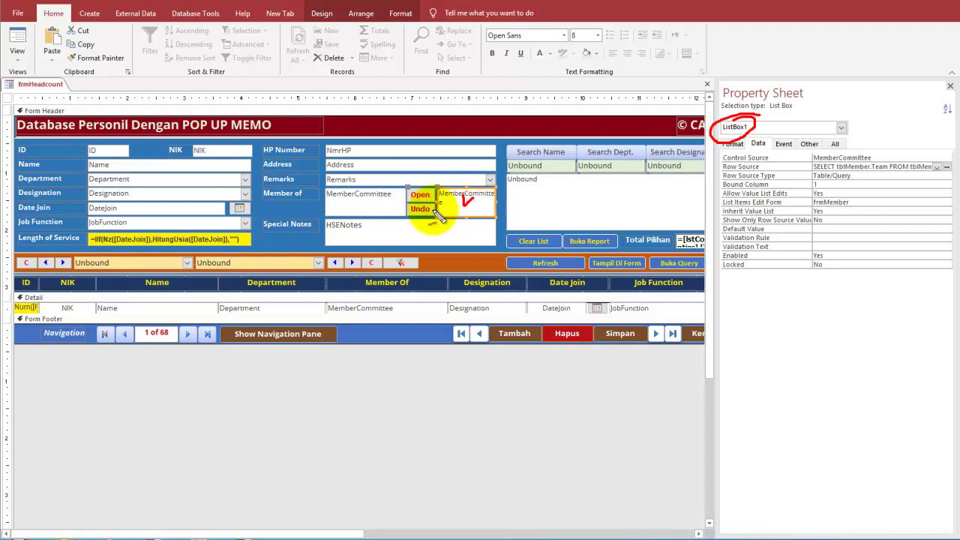
{"action": "left_click_drag", "start_coordinate": [352, 199], "coordinate": [375, 195]}
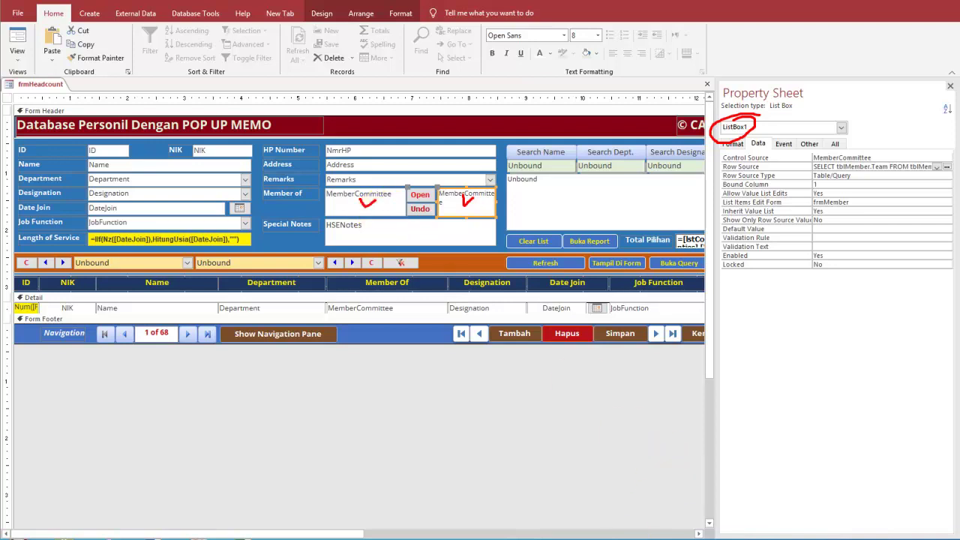
{"action": "key", "text": "Escape"}
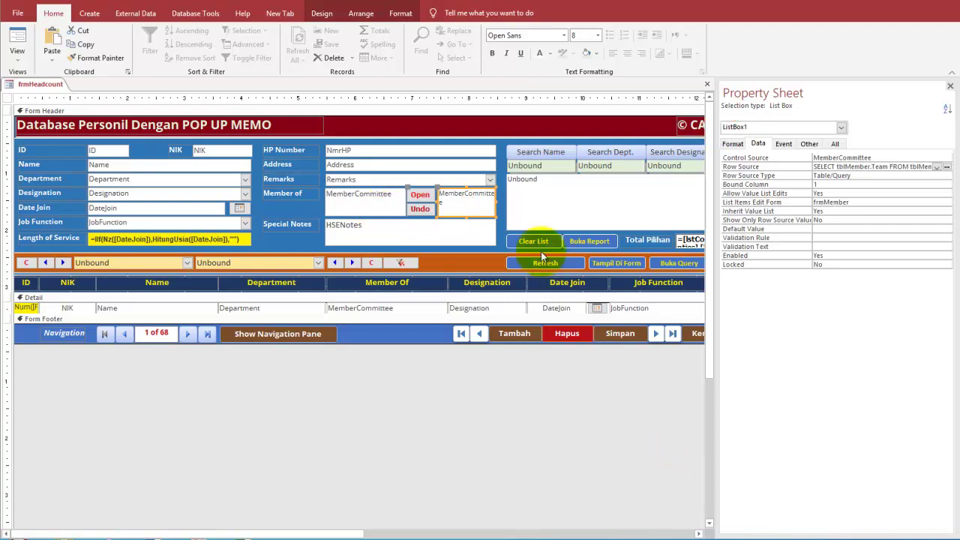
{"action": "left_click", "coordinate": [396, 199]}
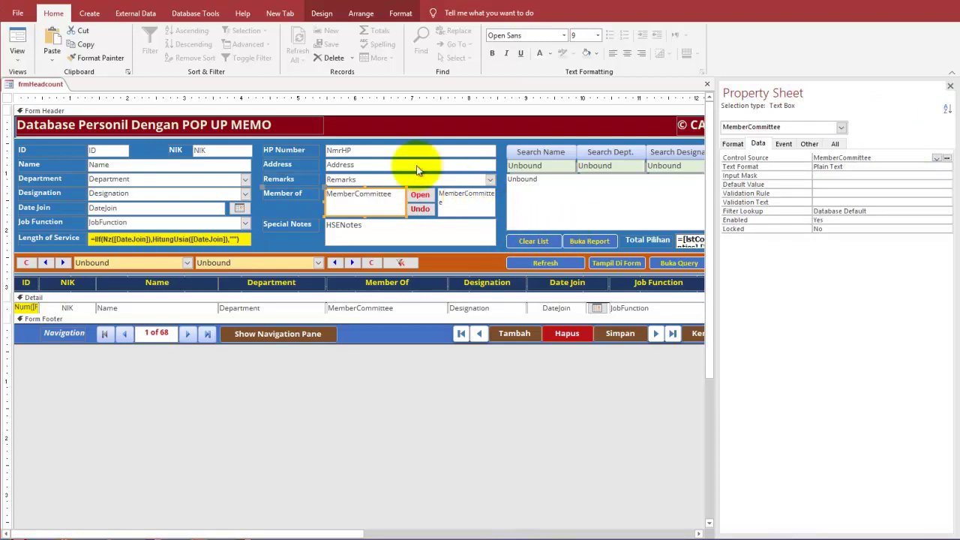
Step: Open the On Click event procedure of the Open button beside the Member of text box
{"action": "left_click", "coordinate": [421, 201]}
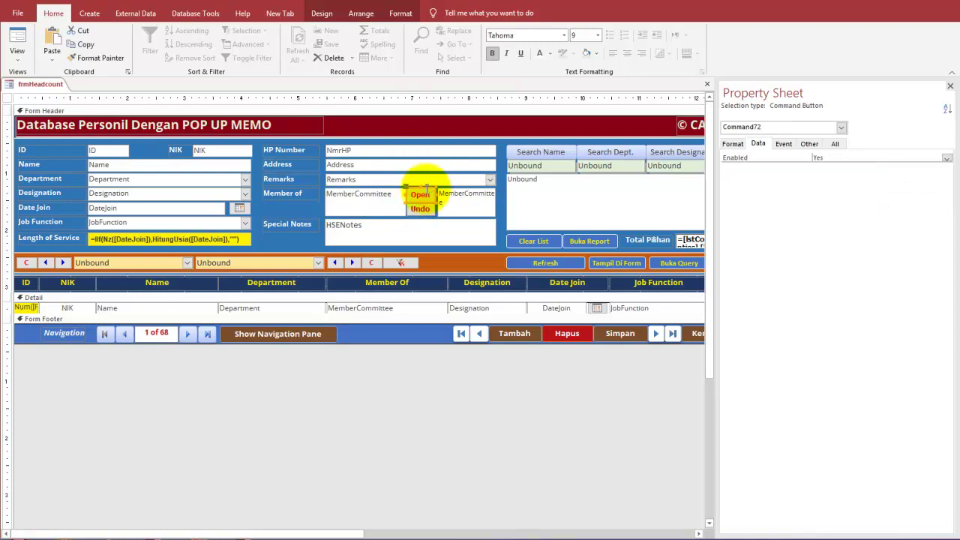
{"action": "left_click", "coordinate": [429, 196]}
{"action": "left_click", "coordinate": [783, 143]}
{"action": "left_click", "coordinate": [946, 158]}
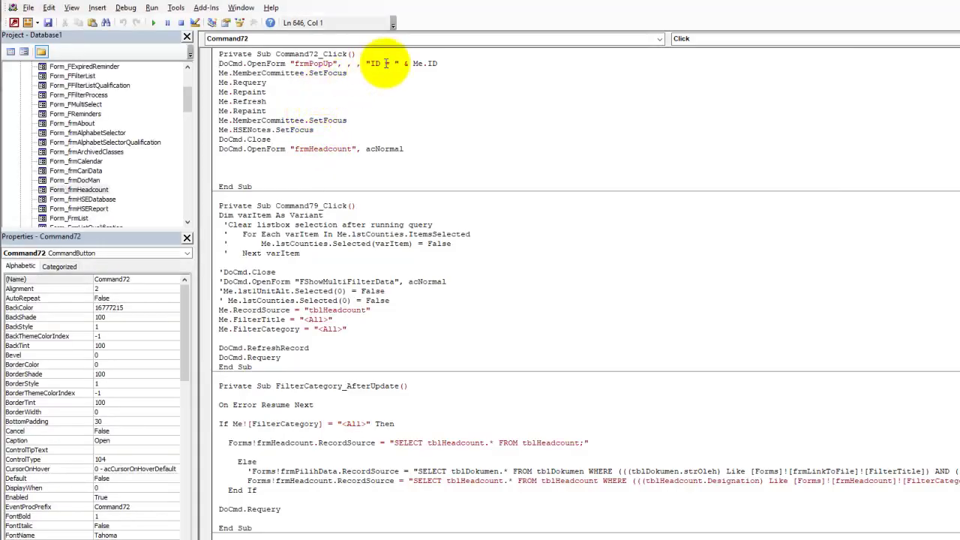
Step: Add the comment "' Membuka Pop Up form isian data" with a blank line below it at the start of Command72_Click, and save the code
{"action": "key", "text": "Return"}
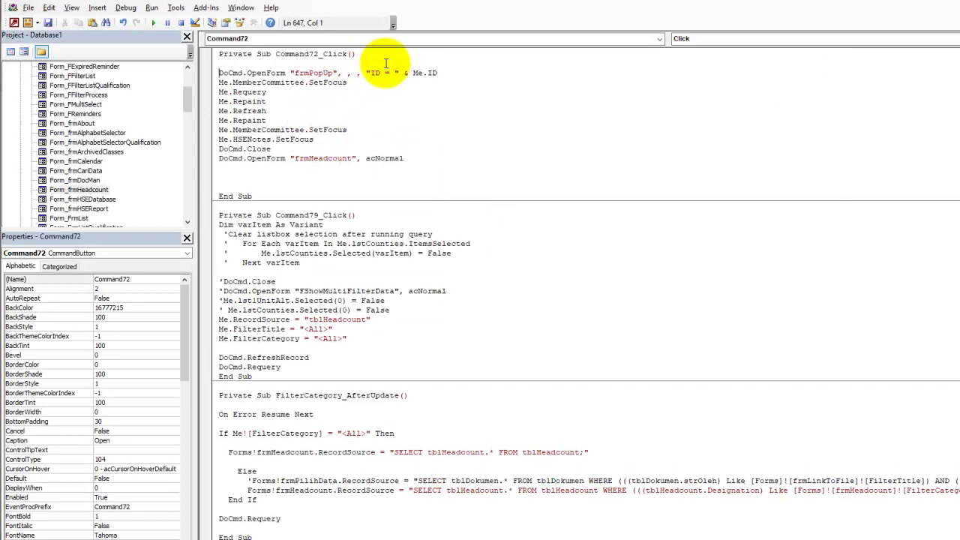
{"action": "left_click_drag", "start_coordinate": [405, 159], "coordinate": [218, 72]}
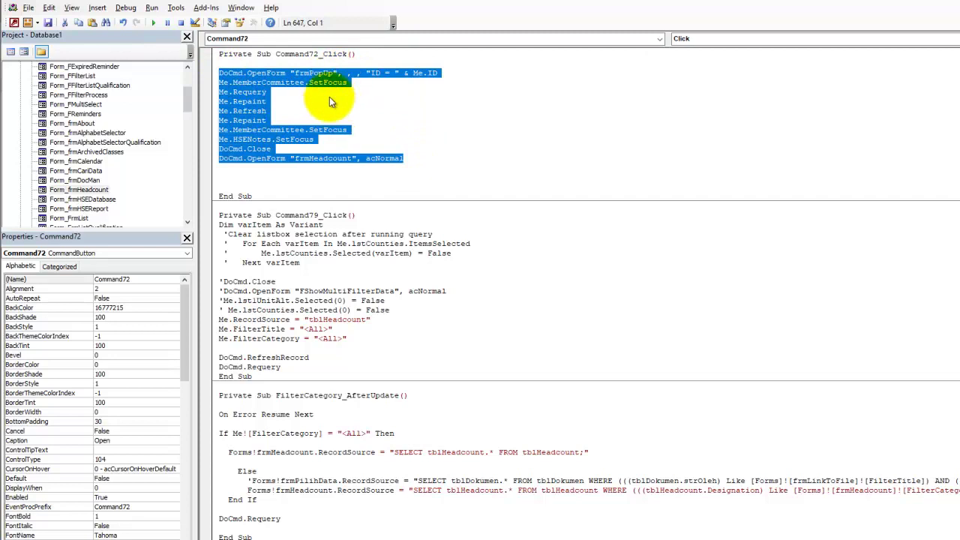
{"action": "left_click", "coordinate": [279, 65]}
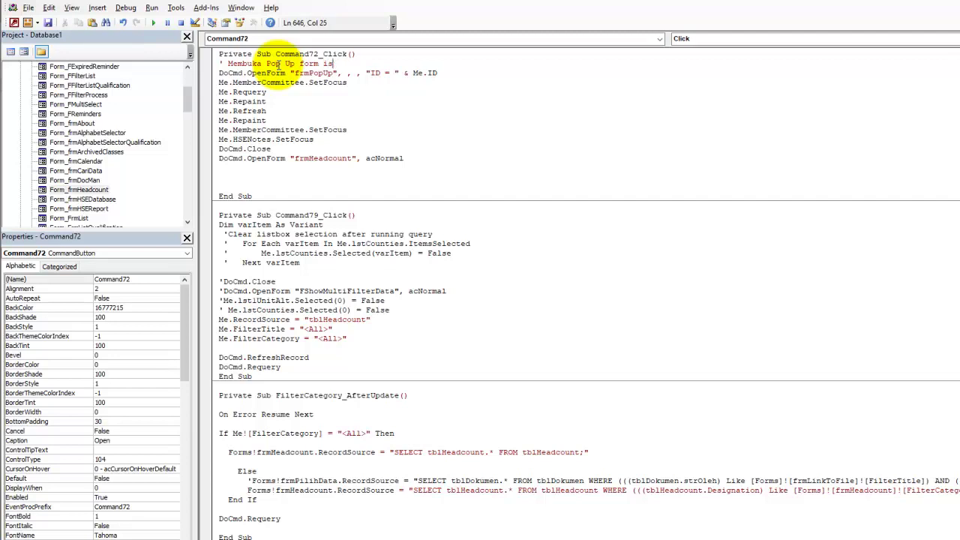
{"action": "type", "text": "ata"}
{"action": "key", "text": "Return"}
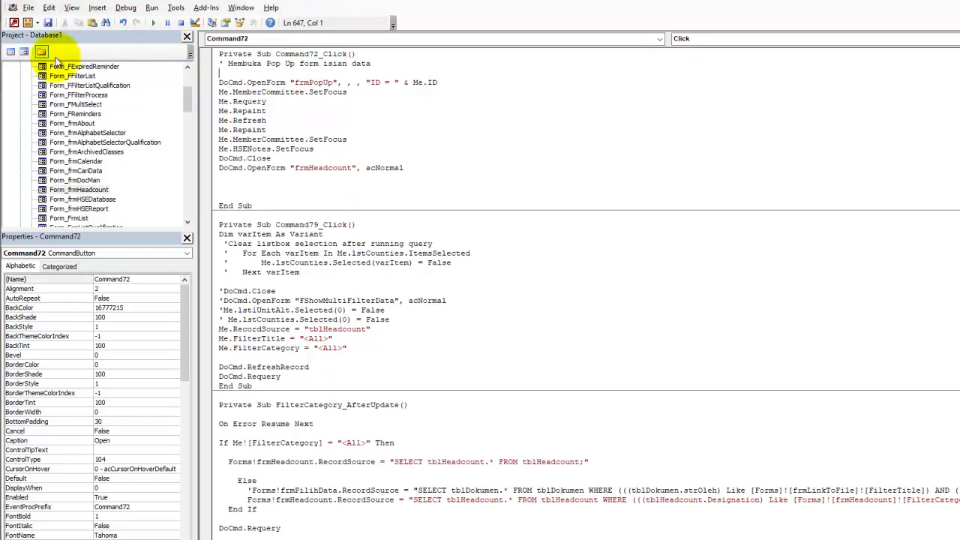
{"action": "left_click", "coordinate": [49, 24]}
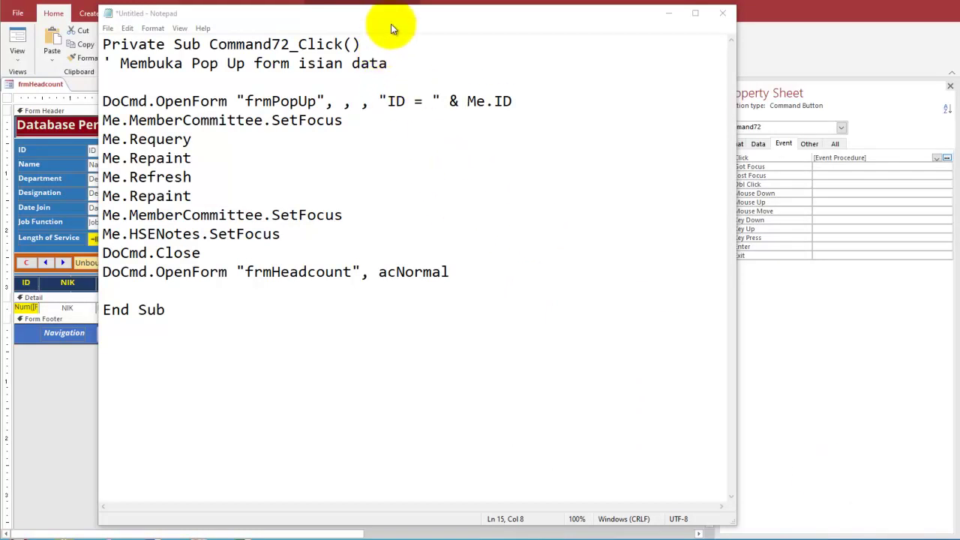
Step: Move the Notepad window holding the procedure text clear of the Open button and insert a blank line after the frmPopUp OpenForm statement
{"action": "left_click", "coordinate": [390, 24]}
{"action": "left_click_drag", "start_coordinate": [412, 14], "coordinate": [808, 157]}
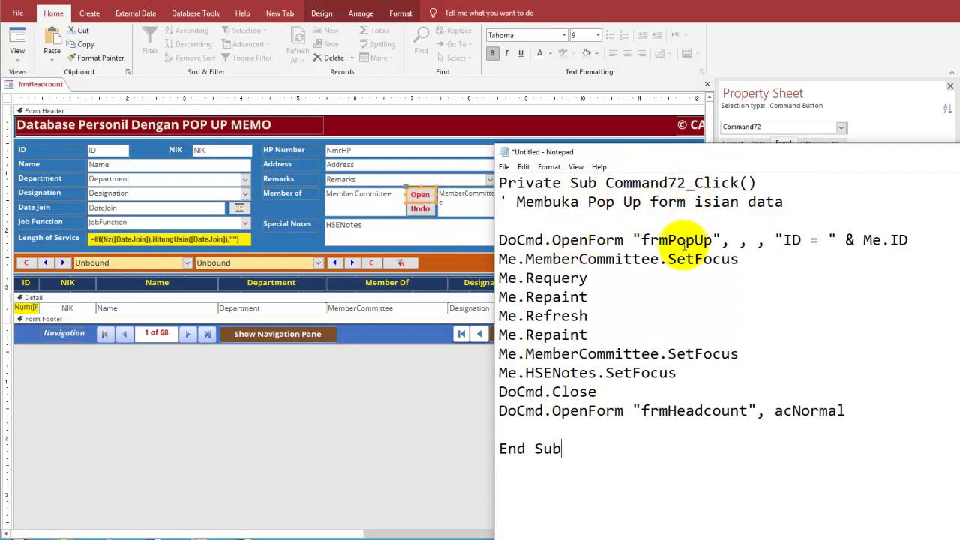
{"action": "left_click", "coordinate": [928, 239]}
{"action": "key", "text": "Return"}
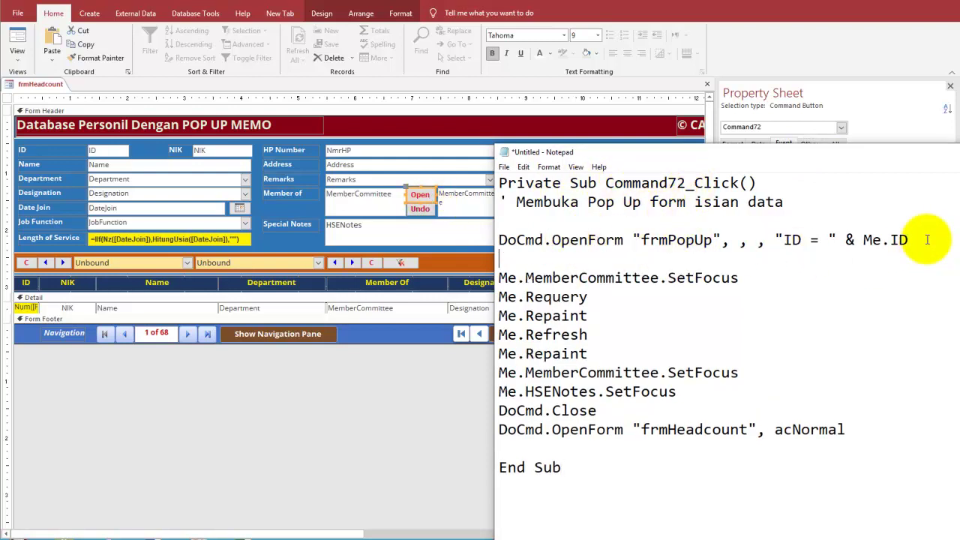
Step: Examine the OpenForm statements for frmPopUp and frmHeadcount in the Notepad copy and relate the procedure to the form's Open button
{"action": "key", "text": "shift+End"}
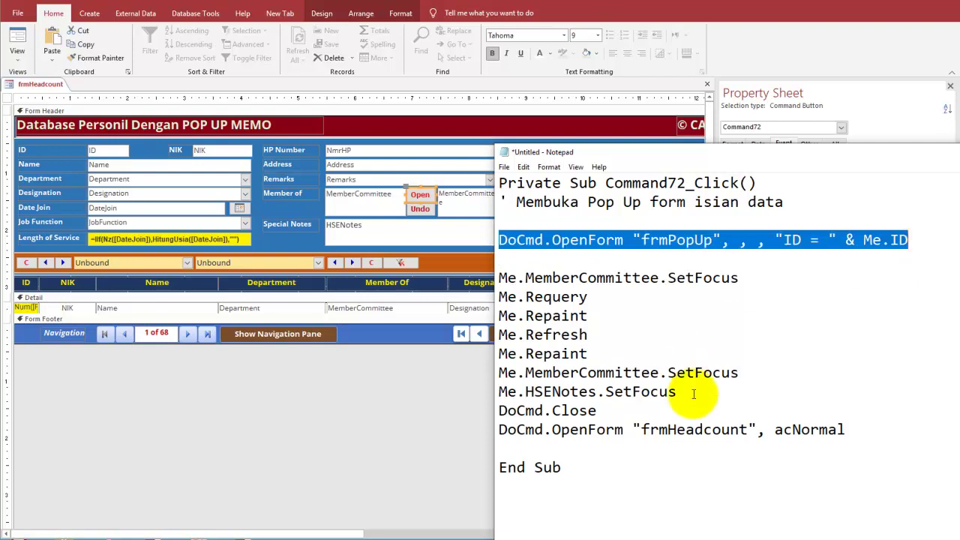
{"action": "left_click", "coordinate": [650, 298]}
{"action": "left_click", "coordinate": [650, 299]}
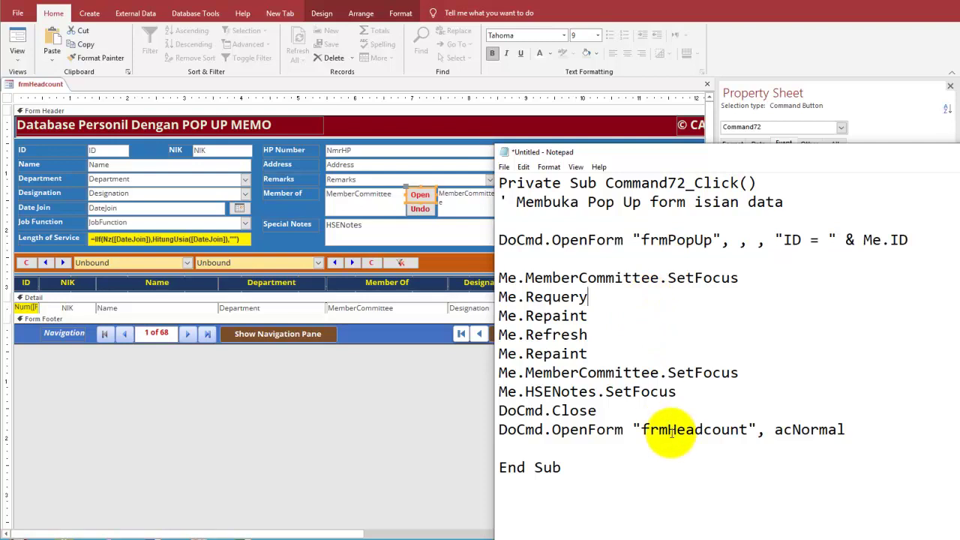
{"action": "left_click_drag", "start_coordinate": [643, 429], "coordinate": [750, 424]}
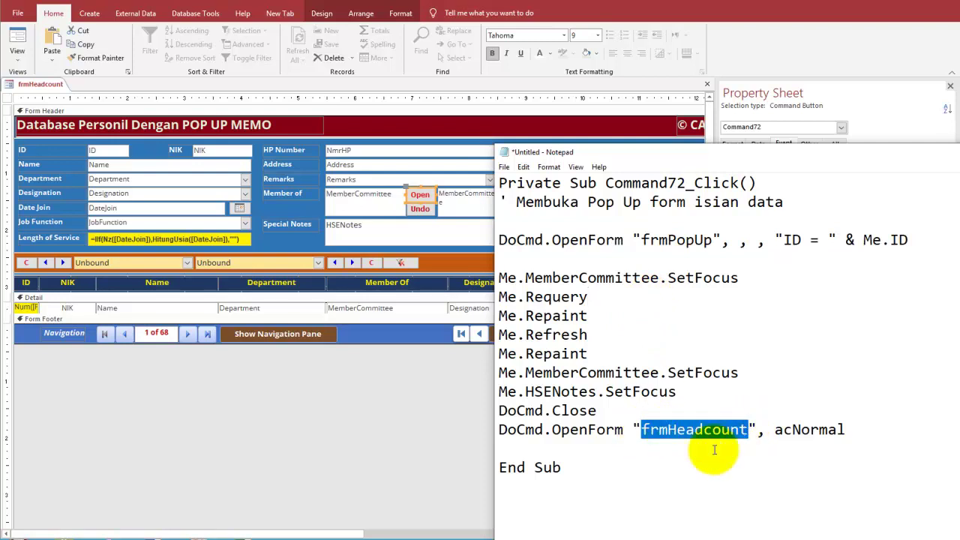
{"action": "left_click", "coordinate": [670, 445]}
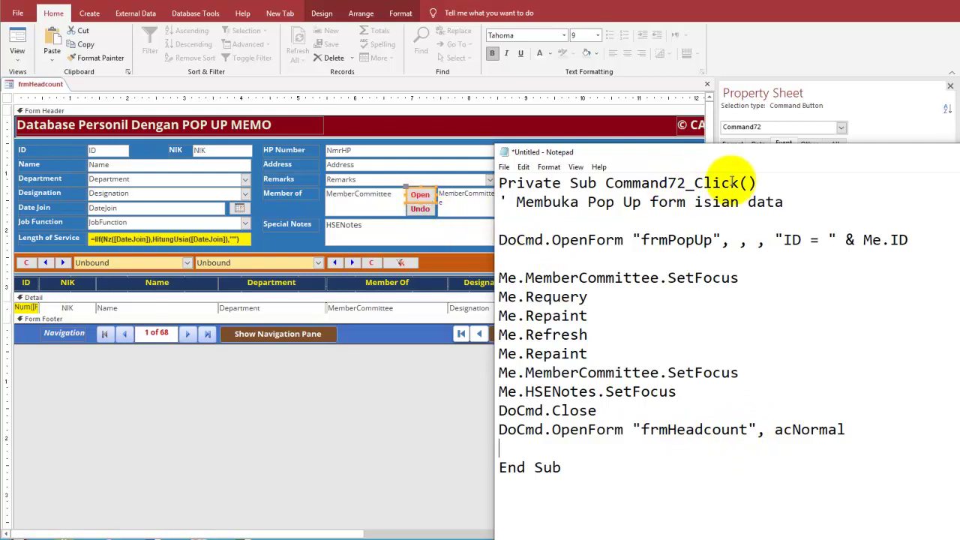
{"action": "left_click", "coordinate": [633, 539]}
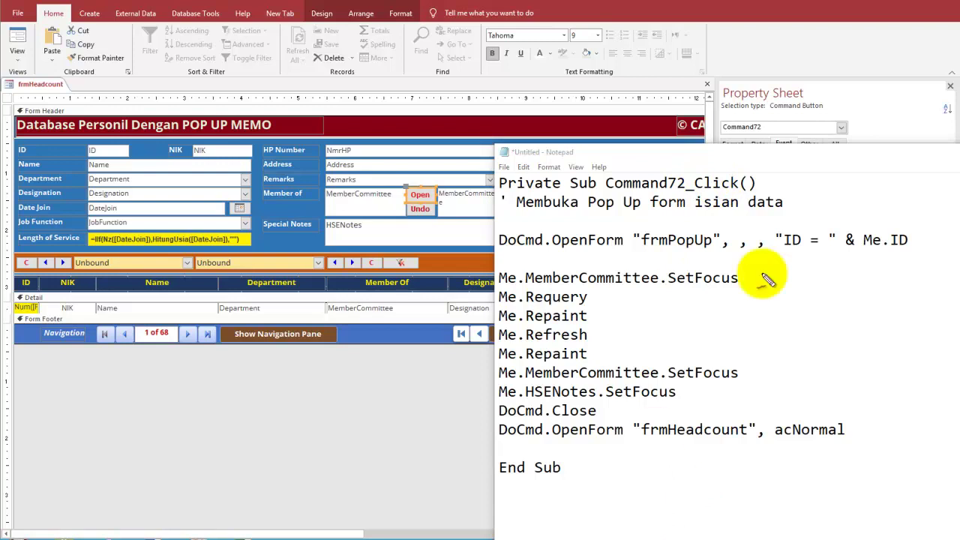
{"action": "mouse_move", "coordinate": [731, 165]}
{"action": "left_mouse_down"}
{"action": "mouse_move", "coordinate": [703, 182]}
{"action": "mouse_move", "coordinate": [660, 184]}
{"action": "left_mouse_up"}
{"action": "mouse_move", "coordinate": [422, 201]}
{"action": "left_mouse_down"}
{"action": "mouse_move", "coordinate": [504, 279]}
{"action": "mouse_move", "coordinate": [611, 415]}
{"action": "mouse_move", "coordinate": [606, 406]}
{"action": "left_mouse_up"}
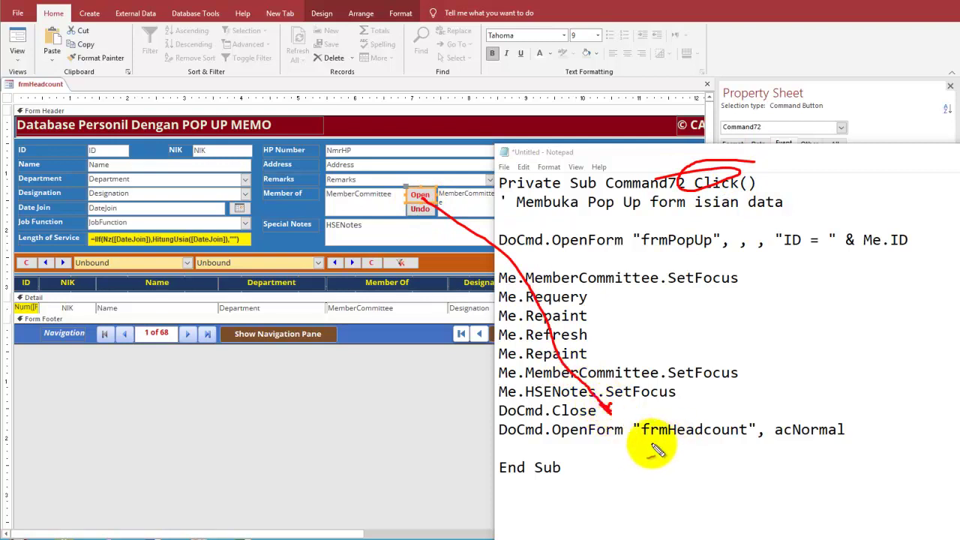
{"action": "left_click_drag", "start_coordinate": [650, 442], "coordinate": [750, 437]}
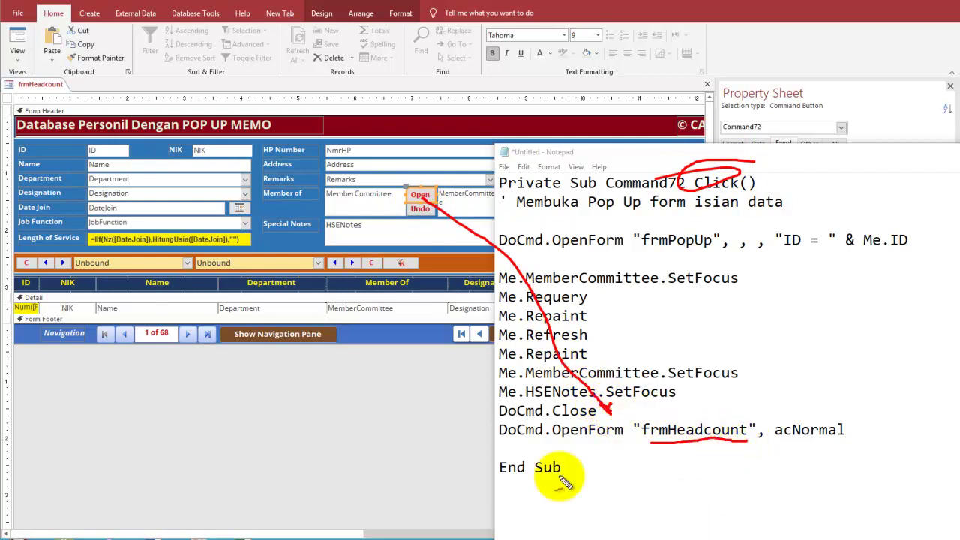
{"action": "key", "text": "Escape"}
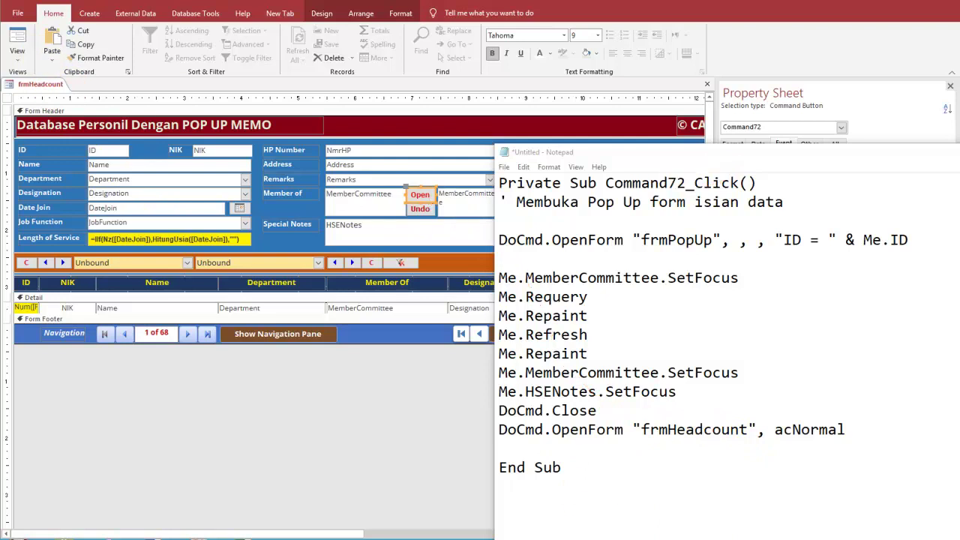
Step: Return to Access, show frmHeadcount in Form View and open the membership pop-up, saving the design changes and ending the run-time error
{"action": "key", "text": "alt+Tab"}
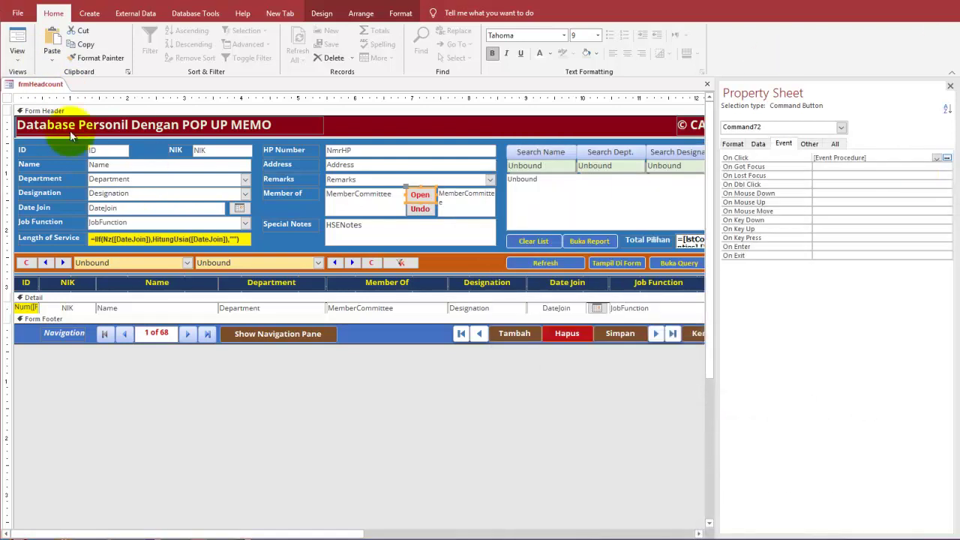
{"action": "left_click", "coordinate": [20, 37]}
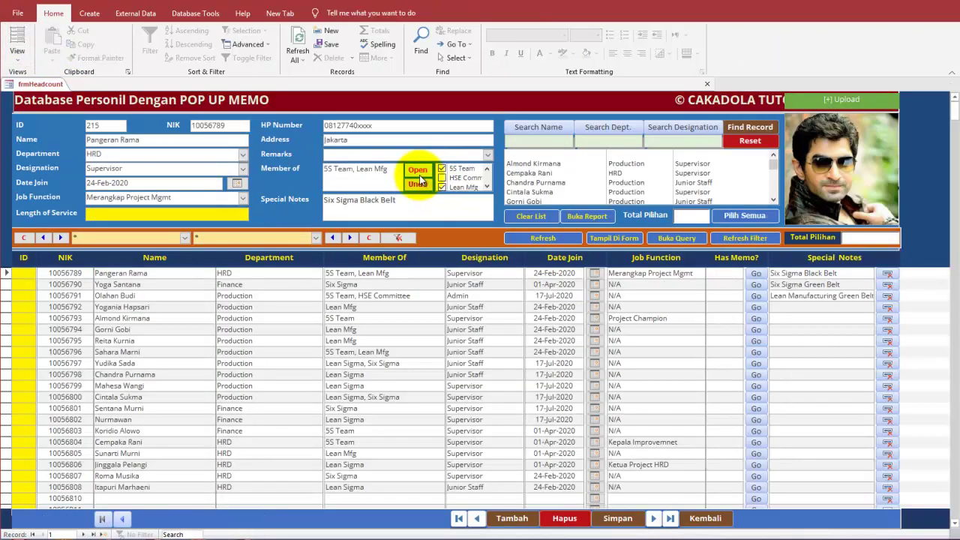
{"action": "left_click", "coordinate": [419, 173]}
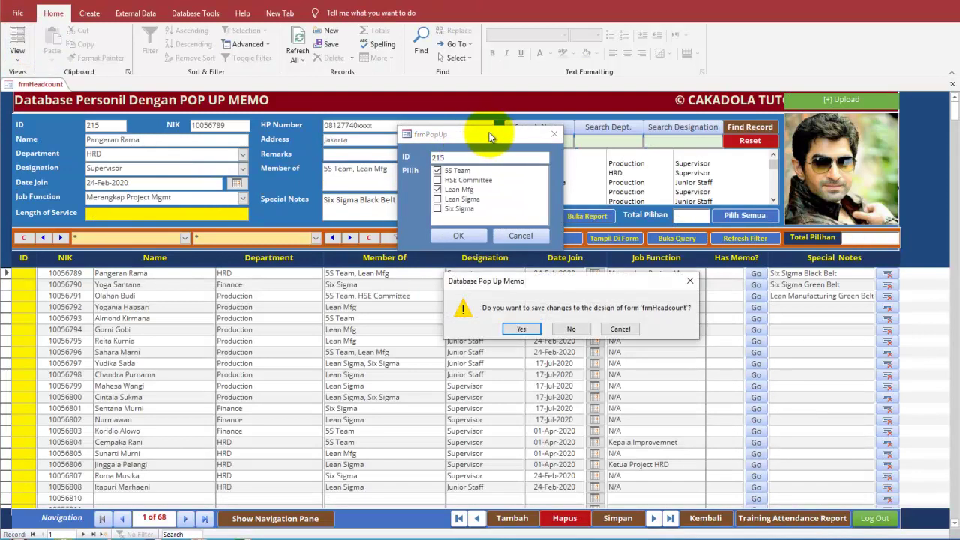
{"action": "left_click", "coordinate": [523, 329]}
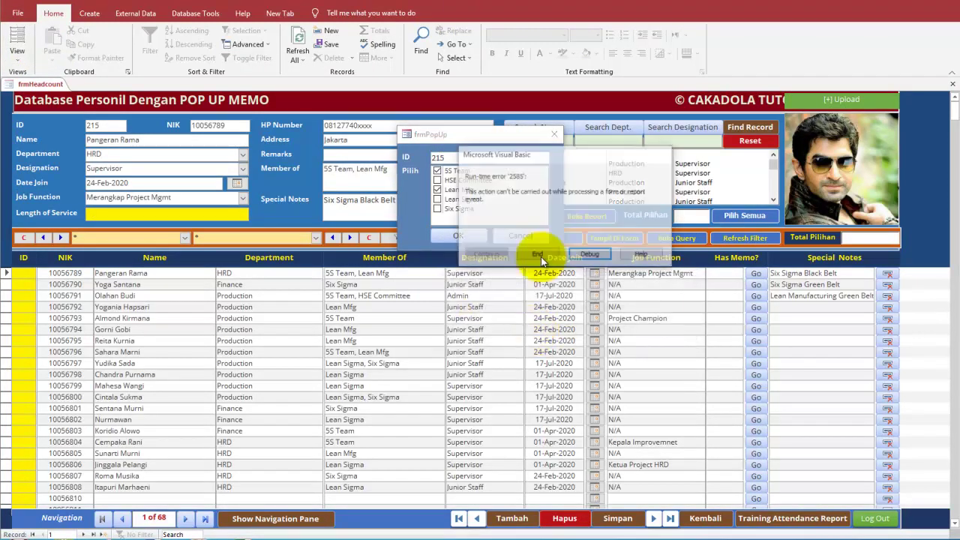
{"action": "left_click", "coordinate": [537, 254]}
Step: Show frmPopUp in Design View and check the data properties of its MemberCommittee list box
{"action": "left_click_drag", "start_coordinate": [516, 135], "coordinate": [529, 152]}
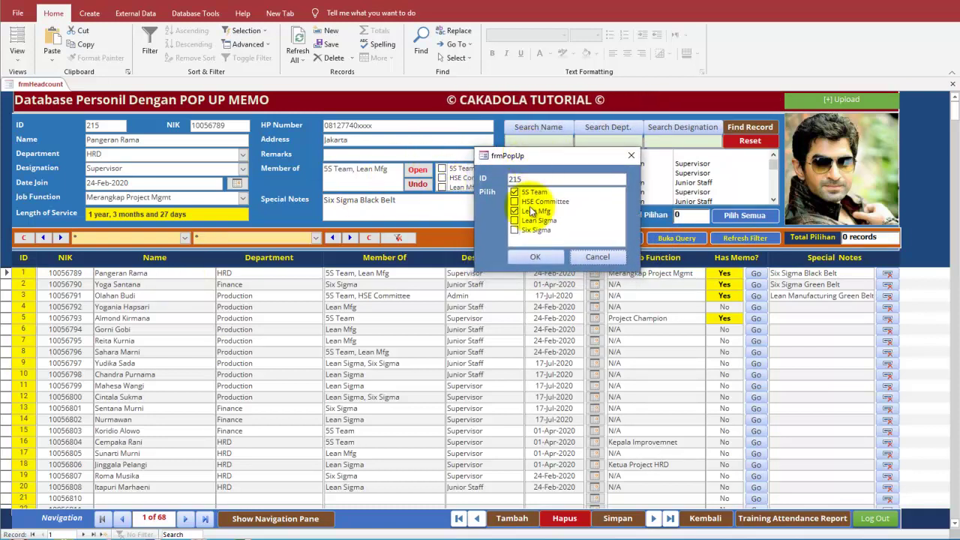
{"action": "right_click", "coordinate": [542, 156]}
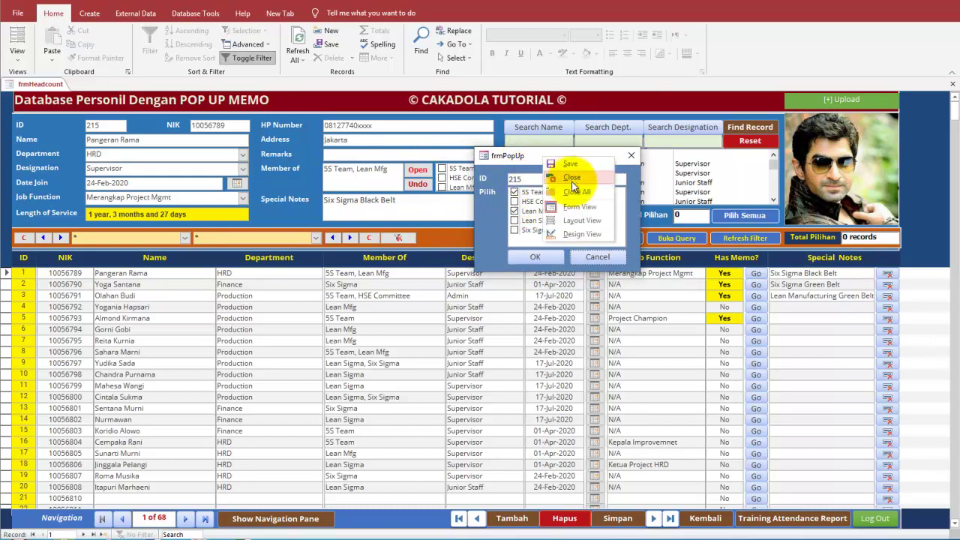
{"action": "left_click", "coordinate": [572, 234]}
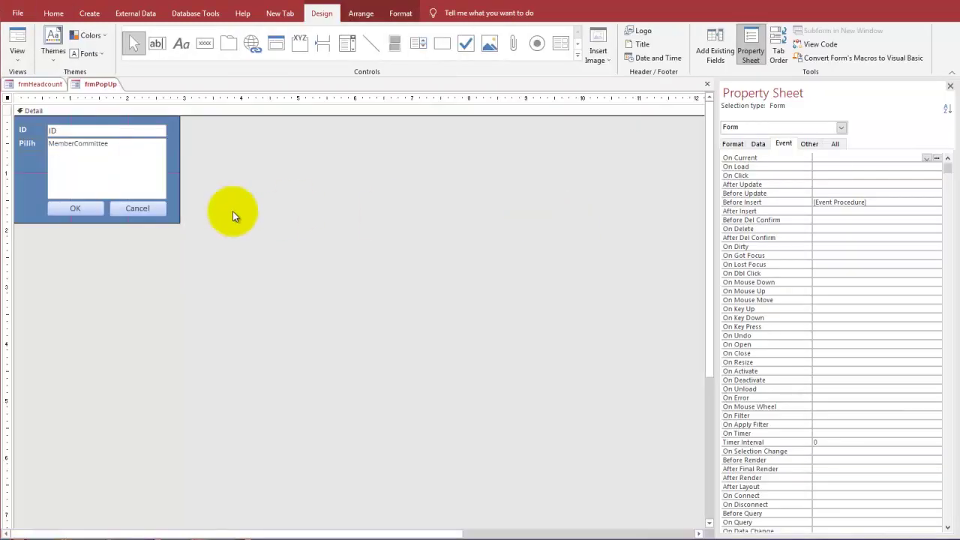
{"action": "left_click", "coordinate": [147, 180]}
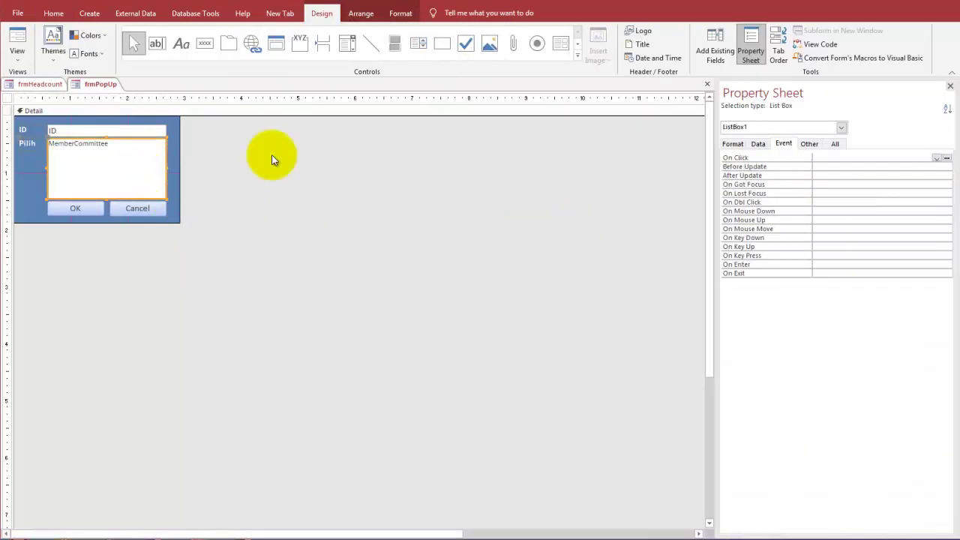
{"action": "left_click", "coordinate": [758, 144]}
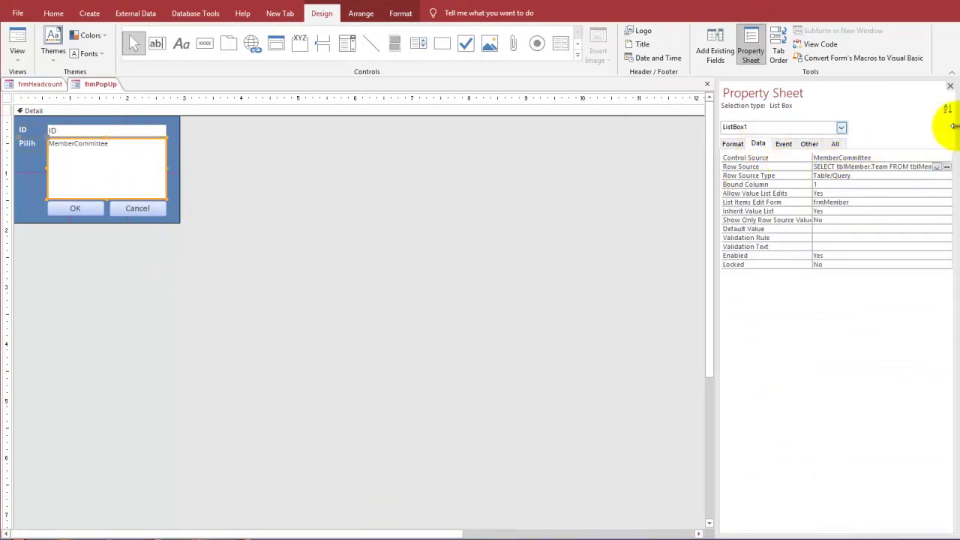
Step: Examine the row source query of frmPopUp's MemberCommittee list box in the Query Builder, view its results and close it
{"action": "left_click", "coordinate": [948, 167]}
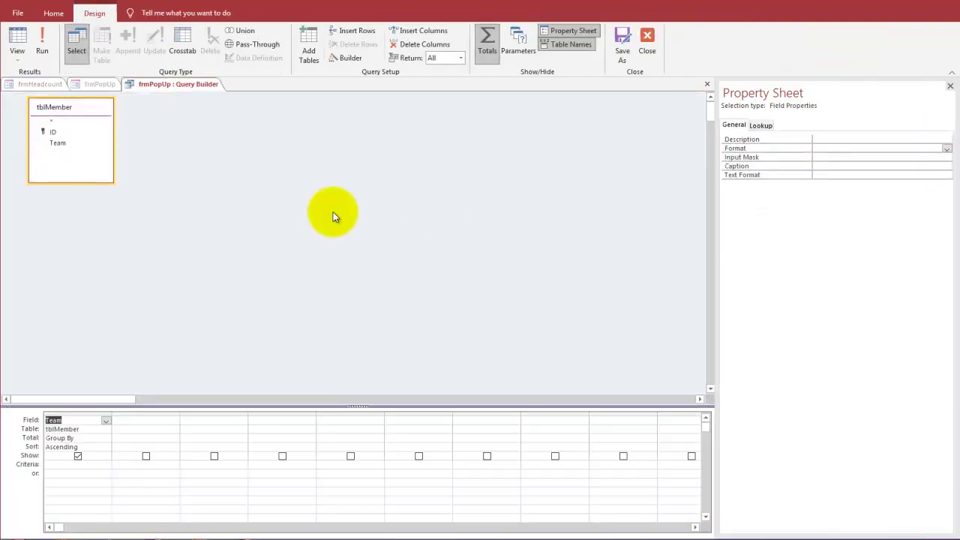
{"action": "left_click", "coordinate": [18, 37]}
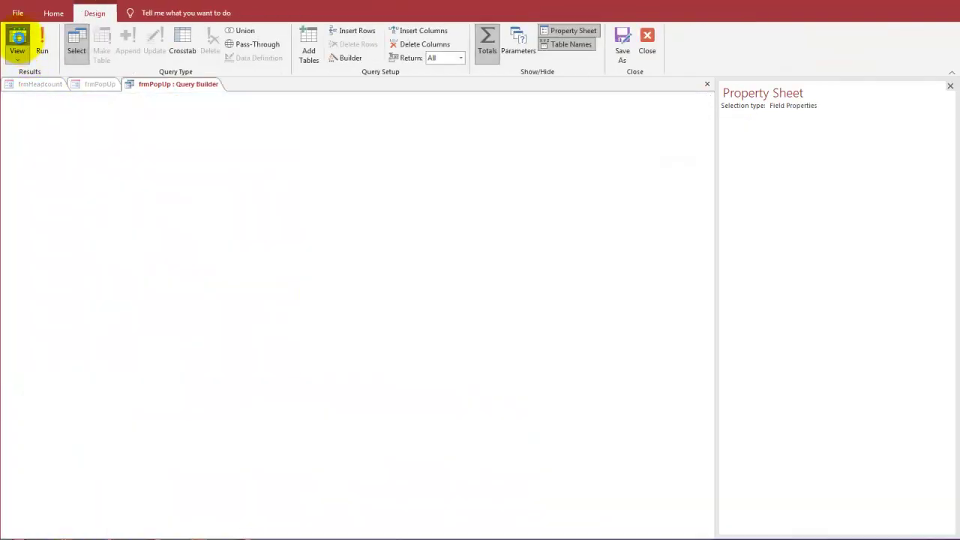
{"action": "right_click", "coordinate": [215, 86]}
{"action": "left_click", "coordinate": [234, 106]}
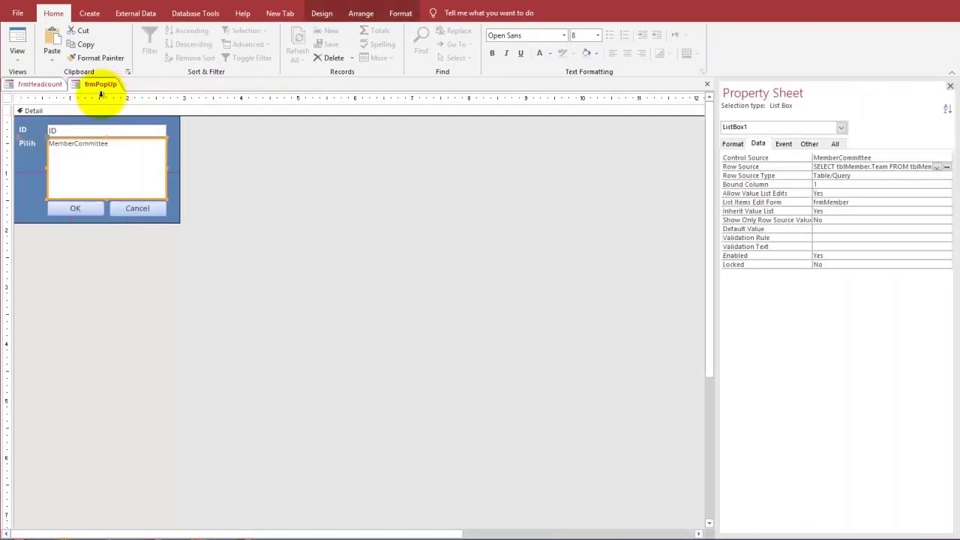
Step: Check the data properties of frmPopUp's ID text box and compare it with the ID field on frmHeadcount
{"action": "left_click", "coordinate": [145, 131]}
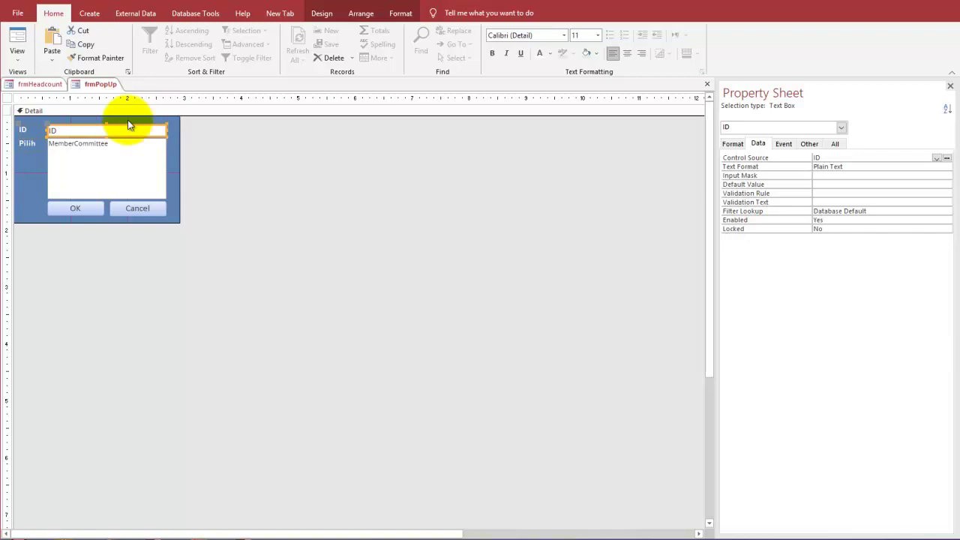
{"action": "left_click", "coordinate": [46, 86]}
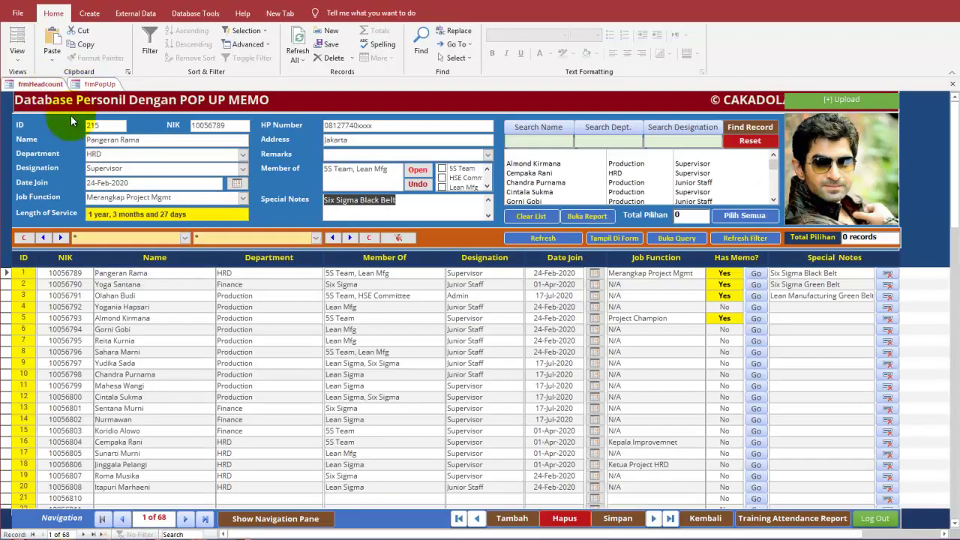
{"action": "left_click", "coordinate": [101, 84]}
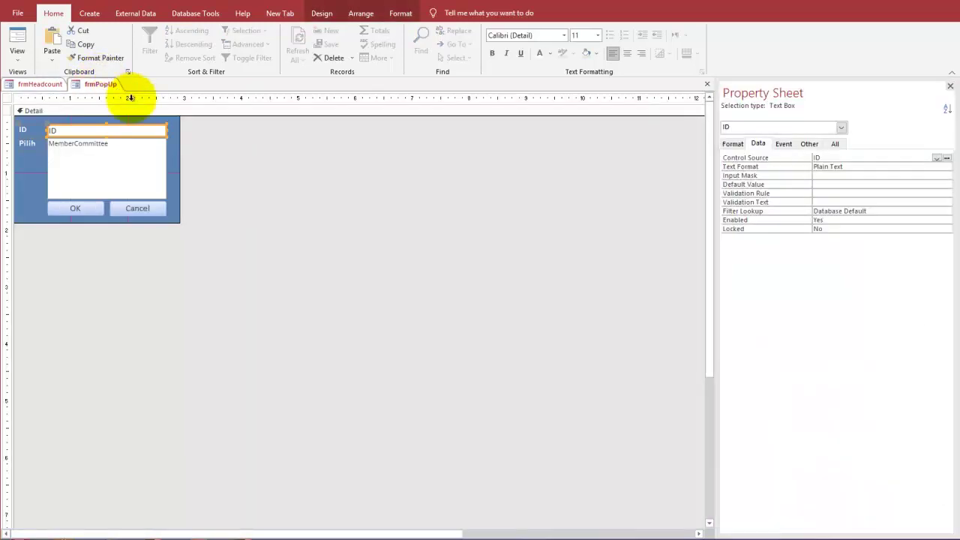
Step: Show frmPopUp in Form View, move it beside the record's ID field and compare the two IDs
{"action": "left_click", "coordinate": [17, 37]}
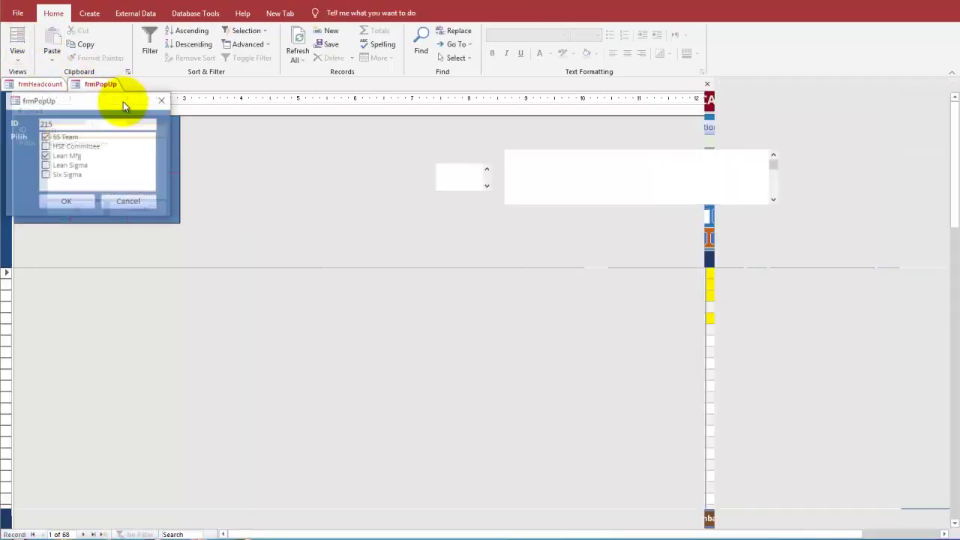
{"action": "left_click_drag", "start_coordinate": [129, 101], "coordinate": [266, 127]}
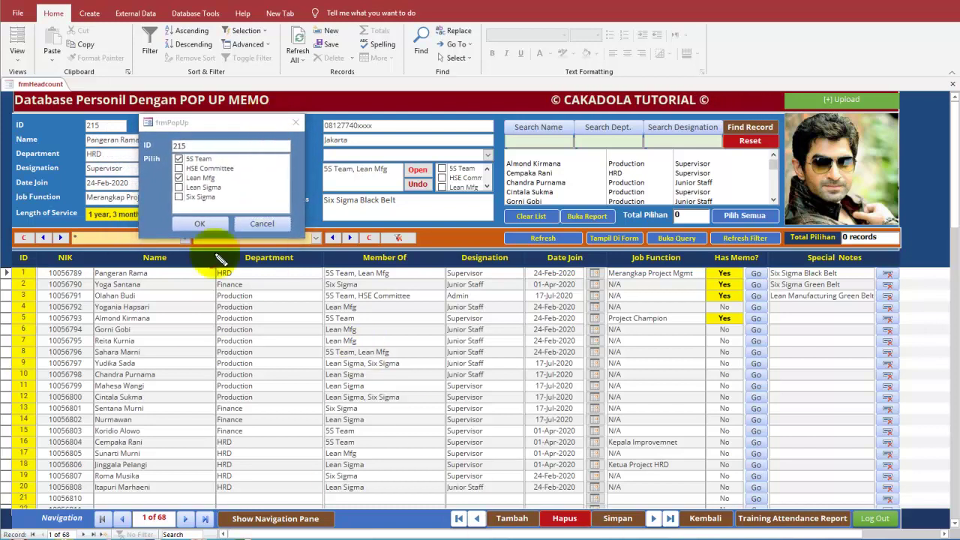
{"action": "left_click", "coordinate": [182, 143]}
{"action": "left_click", "coordinate": [178, 159]}
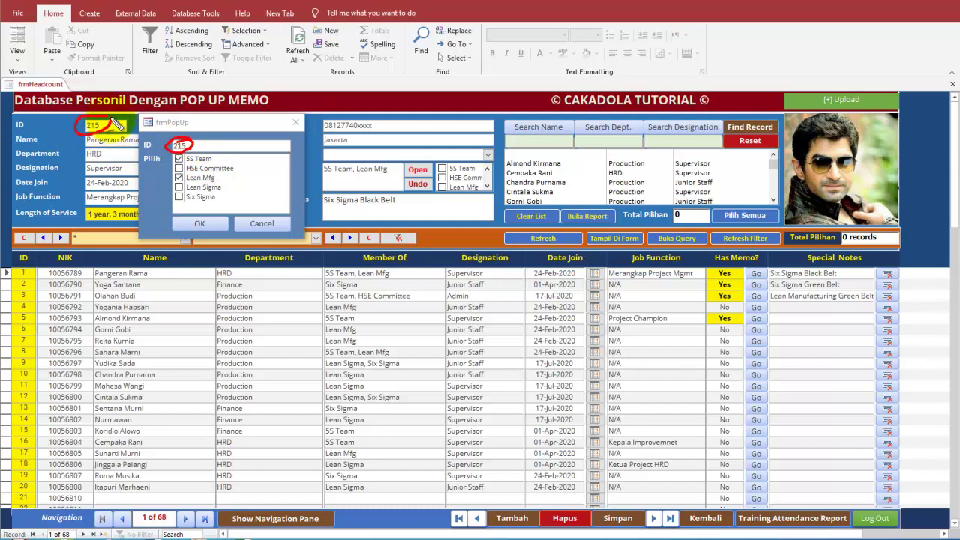
{"action": "left_click_drag", "start_coordinate": [110, 129], "coordinate": [147, 142]}
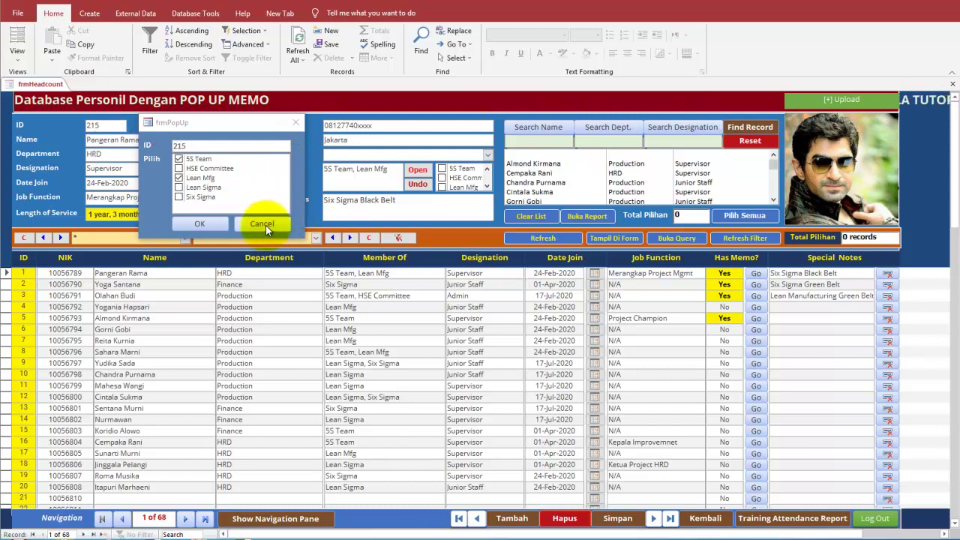
Step: Cancel the membership pop-up, reopen it from the current frmHeadcount record and show frmPopUp in Design View
{"action": "left_click", "coordinate": [265, 225]}
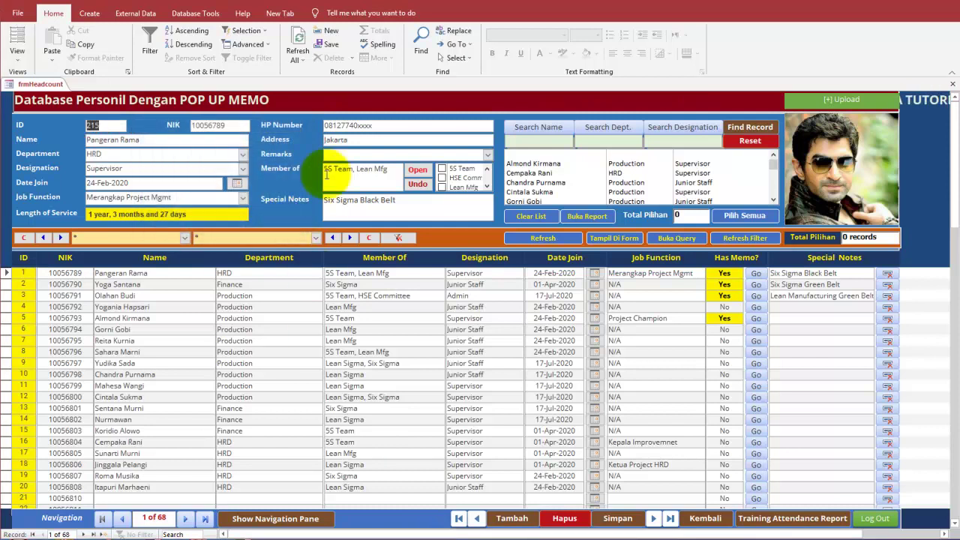
{"action": "left_click", "coordinate": [417, 170]}
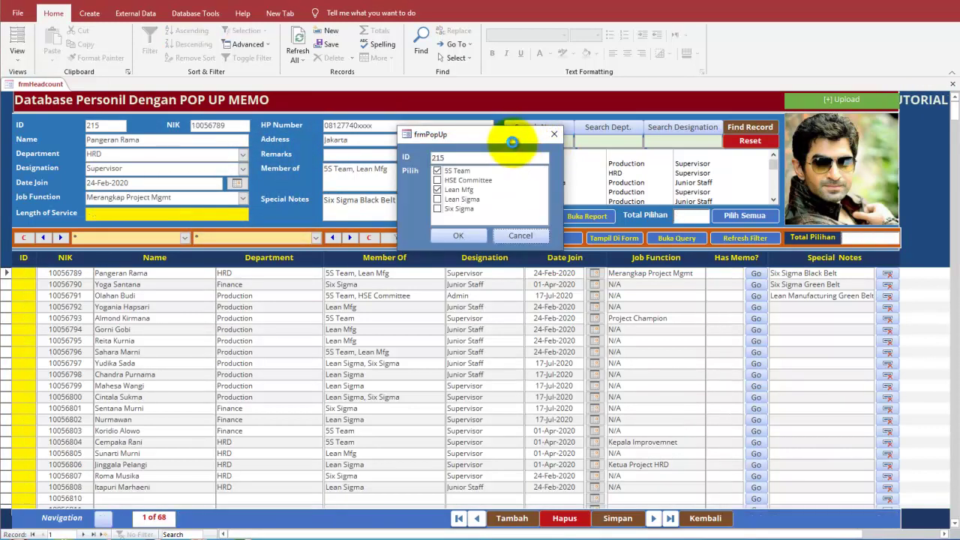
{"action": "right_click", "coordinate": [514, 146]}
{"action": "left_click", "coordinate": [538, 223]}
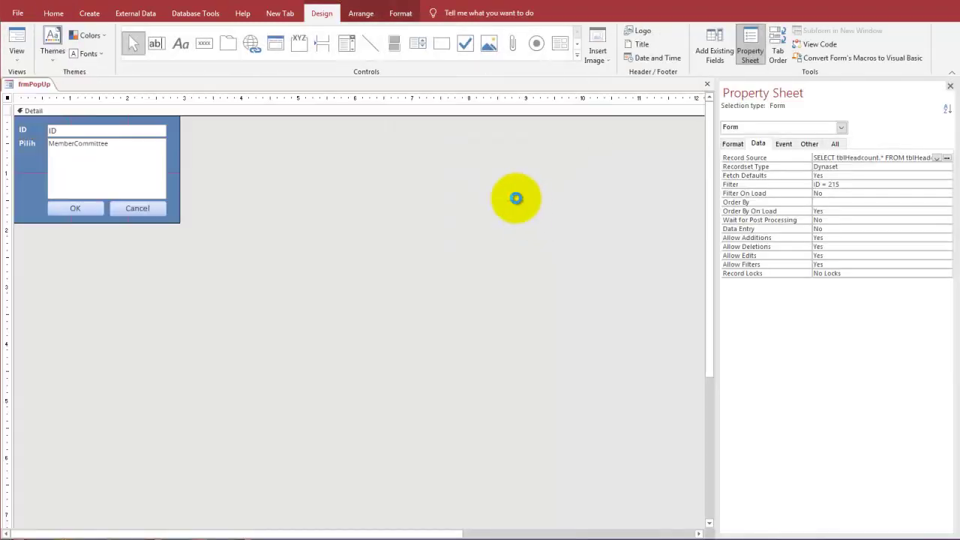
{"action": "left_click", "coordinate": [537, 253]}
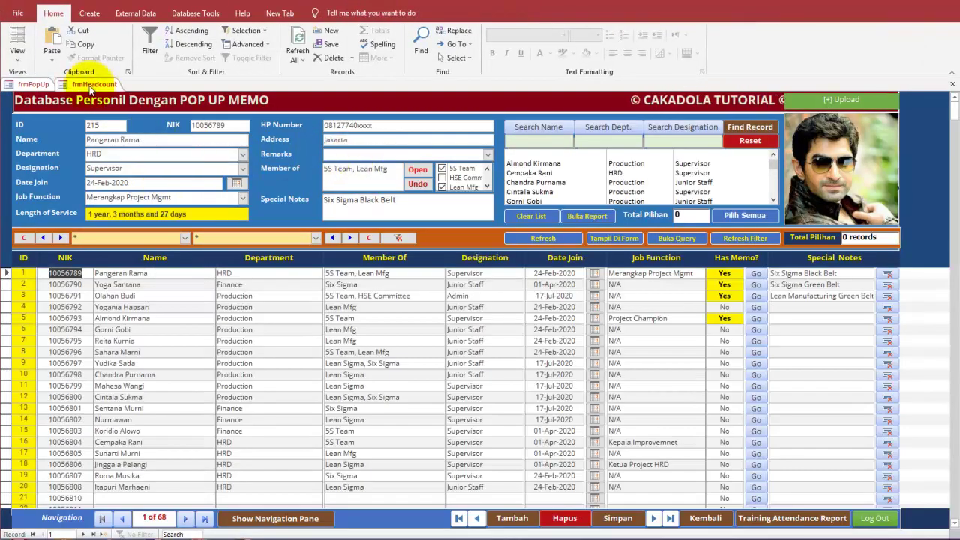
{"action": "left_click", "coordinate": [34, 84]}
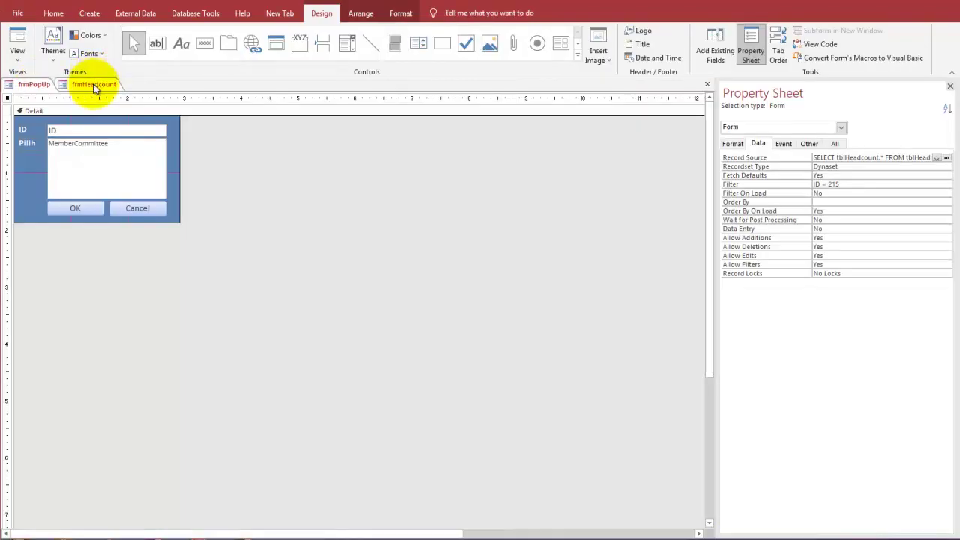
Step: Review the event, format and other properties of frmPopUp's MemberCommittee list box
{"action": "left_click", "coordinate": [124, 158]}
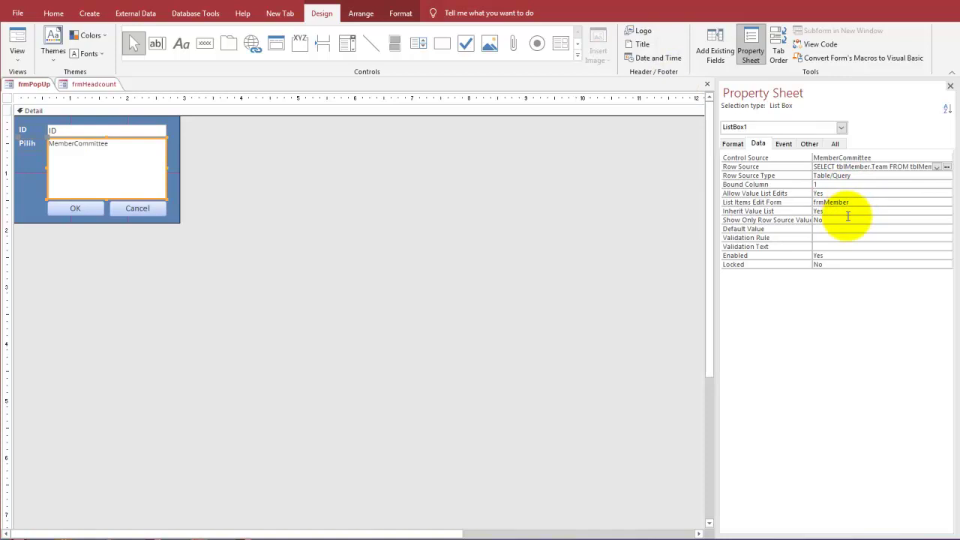
{"action": "left_click", "coordinate": [782, 144]}
{"action": "left_click", "coordinate": [733, 145]}
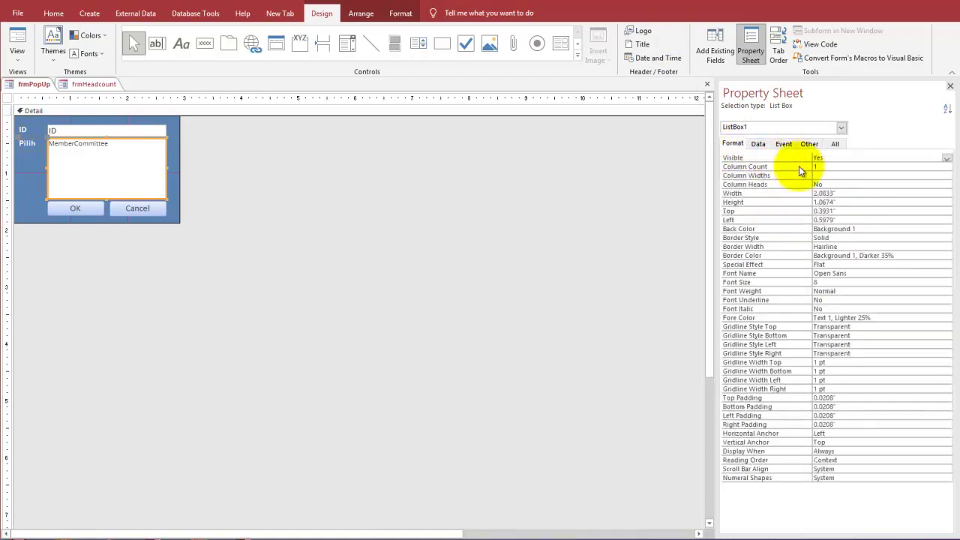
{"action": "left_click", "coordinate": [832, 144]}
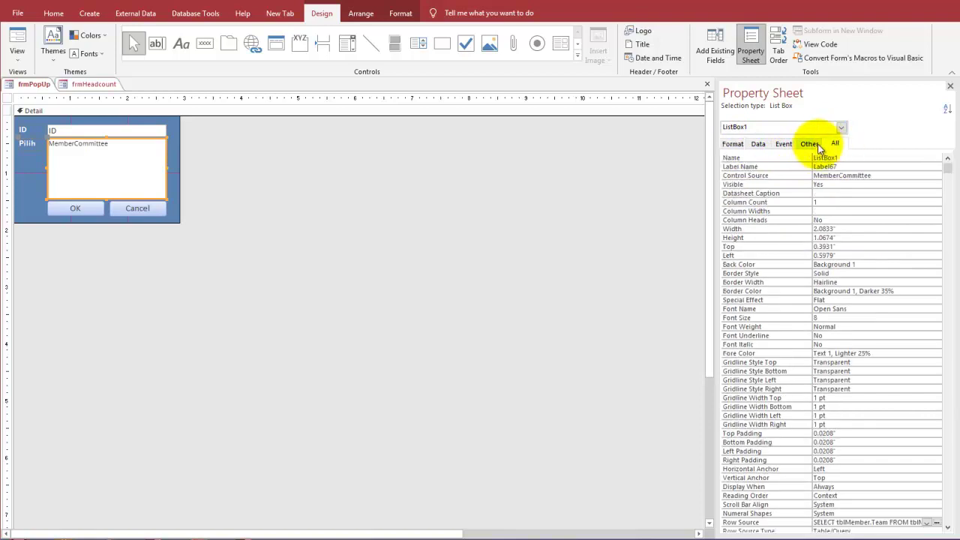
{"action": "left_click", "coordinate": [810, 144]}
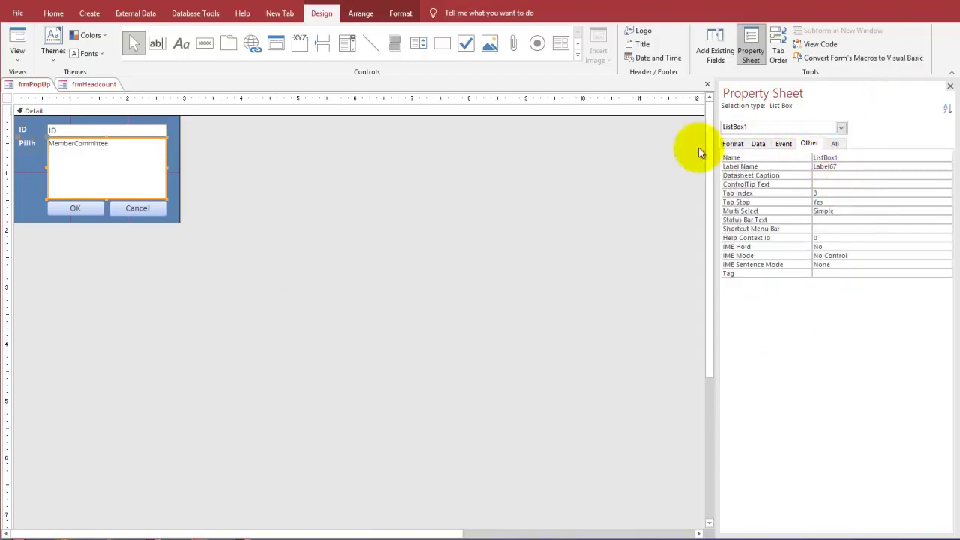
Step: Widen the Property Sheet and examine the MemberCommittee list box's Multi Select property
{"action": "left_click_drag", "start_coordinate": [716, 144], "coordinate": [225, 229]}
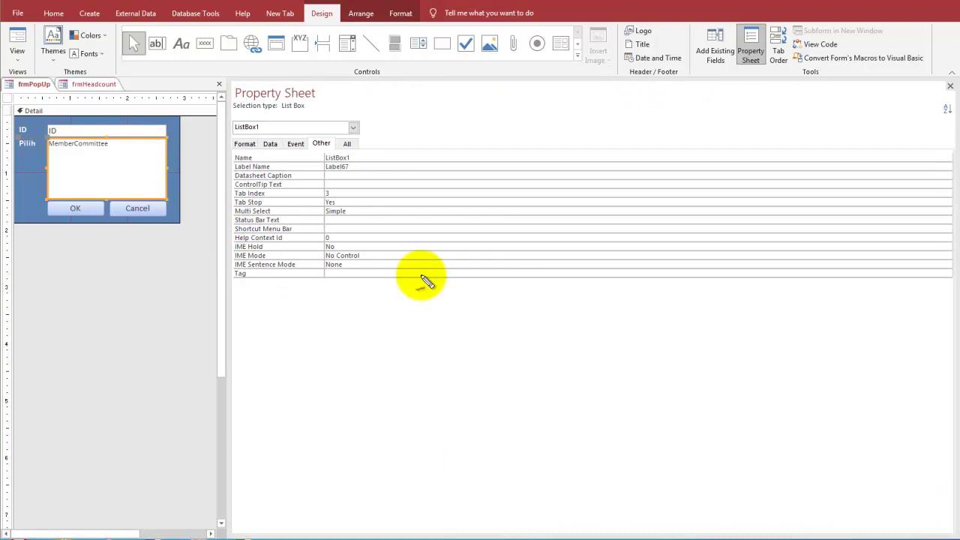
{"action": "mouse_move", "coordinate": [281, 214]}
{"action": "left_mouse_down"}
{"action": "mouse_move", "coordinate": [253, 204]}
{"action": "mouse_move", "coordinate": [257, 225]}
{"action": "mouse_move", "coordinate": [279, 207]}
{"action": "left_mouse_up"}
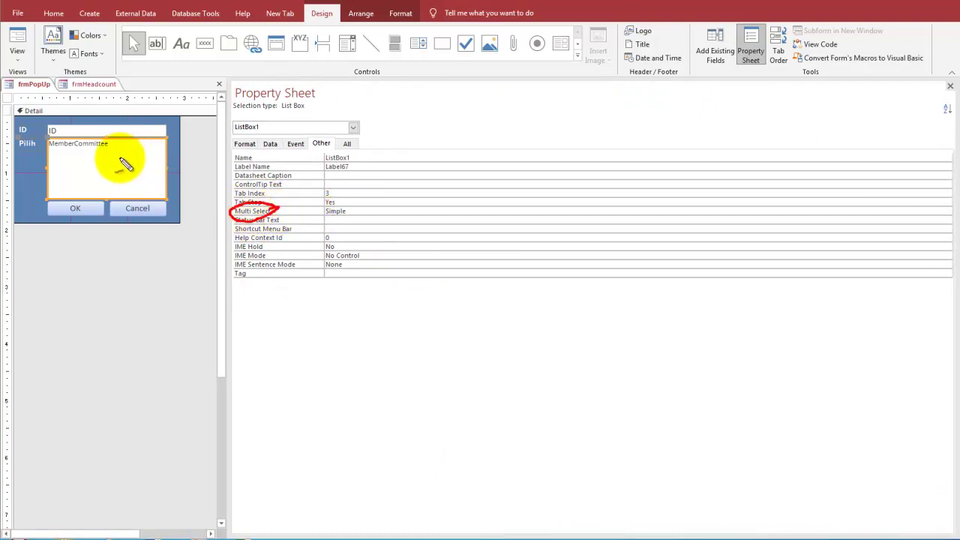
{"action": "mouse_move", "coordinate": [139, 163]}
{"action": "left_mouse_down"}
{"action": "mouse_move", "coordinate": [217, 215]}
{"action": "mouse_move", "coordinate": [214, 204]}
{"action": "mouse_move", "coordinate": [208, 215]}
{"action": "left_mouse_up"}
{"action": "mouse_move", "coordinate": [351, 199]}
{"action": "left_mouse_down"}
{"action": "mouse_move", "coordinate": [328, 214]}
{"action": "mouse_move", "coordinate": [357, 211]}
{"action": "mouse_move", "coordinate": [358, 201]}
{"action": "left_mouse_up"}
{"action": "left_click", "coordinate": [438, 175]}
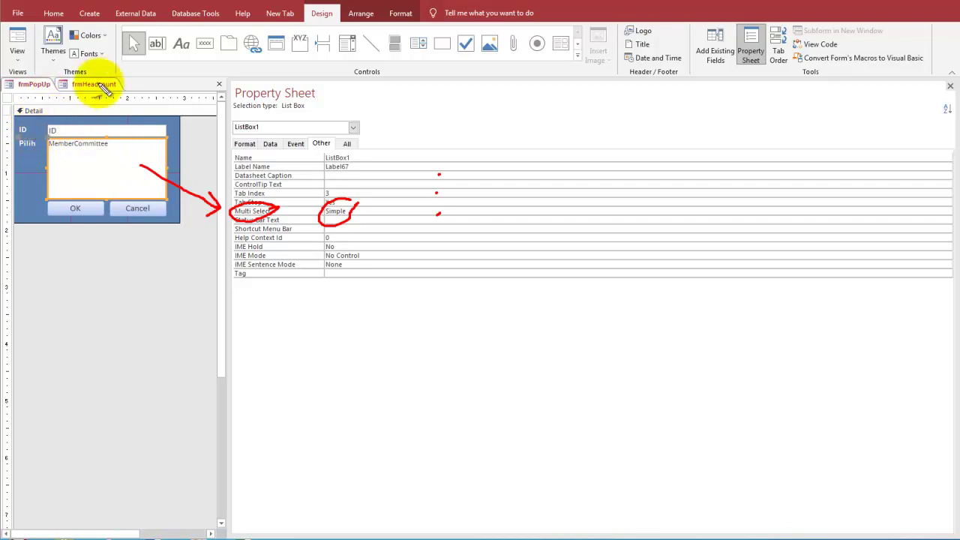
{"action": "mouse_move", "coordinate": [26, 139]}
{"action": "left_mouse_down"}
{"action": "mouse_move", "coordinate": [25, 113]}
{"action": "mouse_move", "coordinate": [30, 135]}
{"action": "left_mouse_up"}
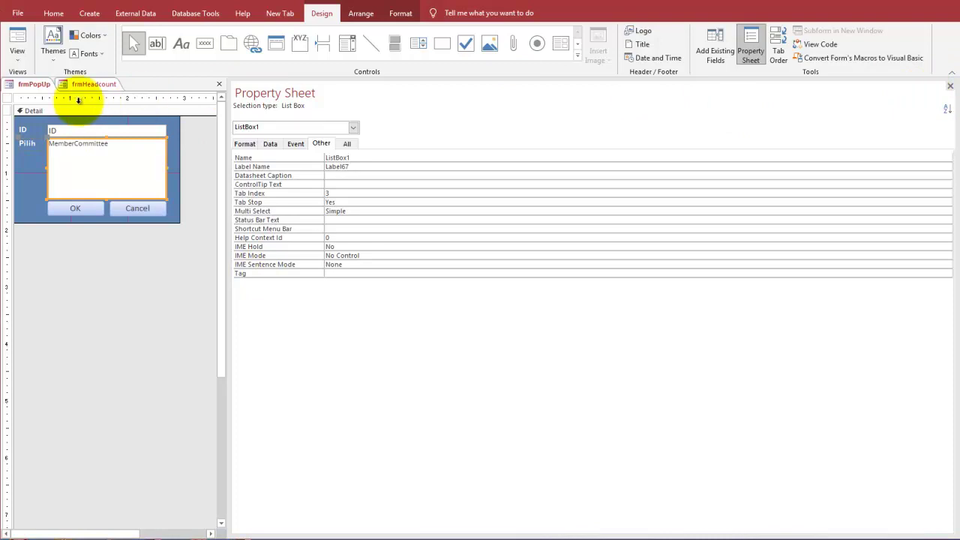
Step: Open the membership pop-up for the first frmHeadcount record, add HSE Committee to its memberships and confirm
{"action": "left_click", "coordinate": [94, 85]}
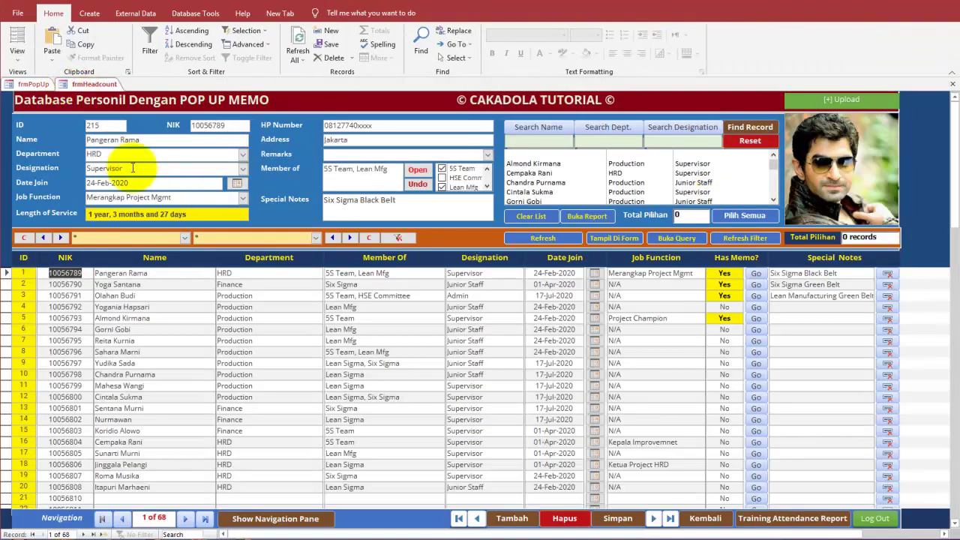
{"action": "left_click", "coordinate": [417, 170]}
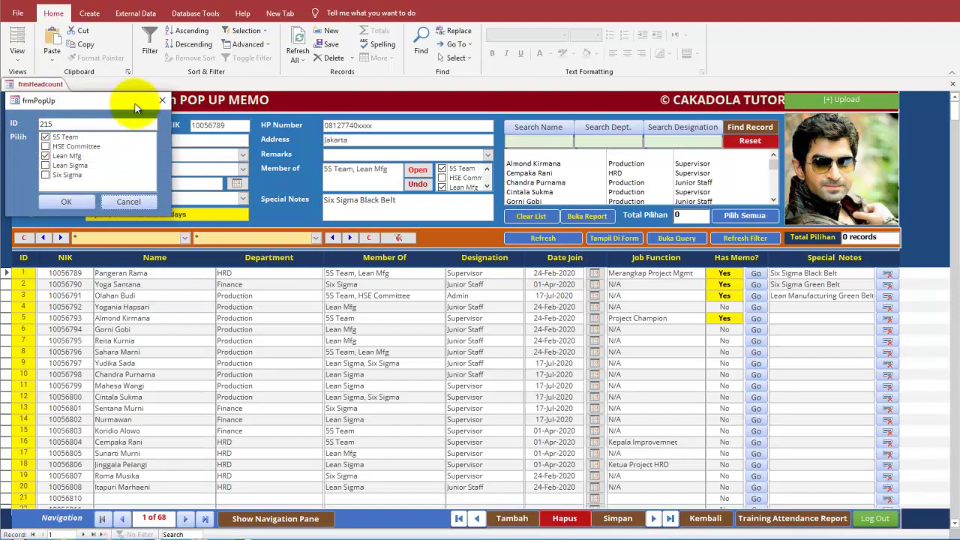
{"action": "left_click_drag", "start_coordinate": [142, 103], "coordinate": [620, 169]}
{"action": "left_click", "coordinate": [522, 212]}
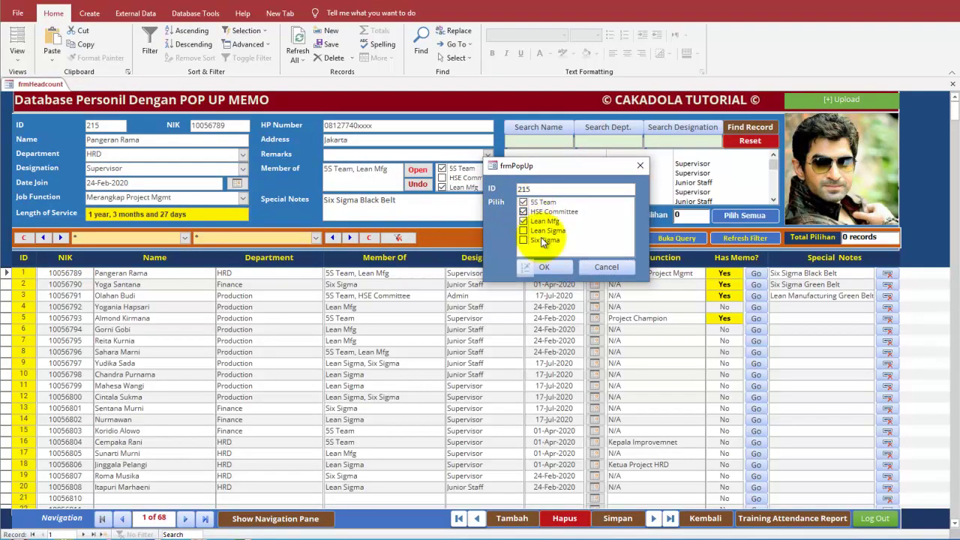
{"action": "left_click", "coordinate": [551, 266]}
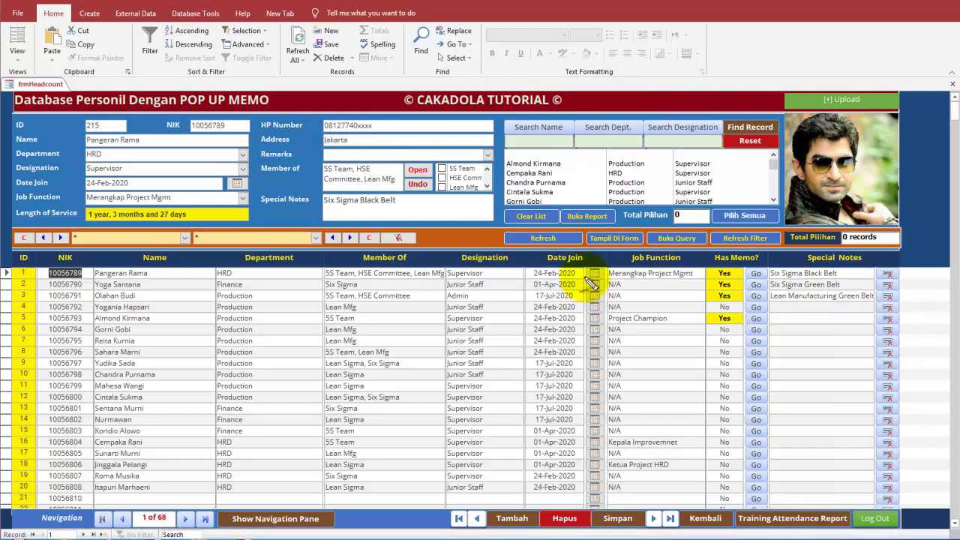
Step: Read the first record's memo and special note, viewing the memo in the Zoom window and cancelling without changes
{"action": "mouse_move", "coordinate": [771, 270]}
{"action": "left_mouse_down"}
{"action": "mouse_move", "coordinate": [742, 257]}
{"action": "mouse_move", "coordinate": [707, 290]}
{"action": "mouse_move", "coordinate": [777, 285]}
{"action": "left_mouse_up"}
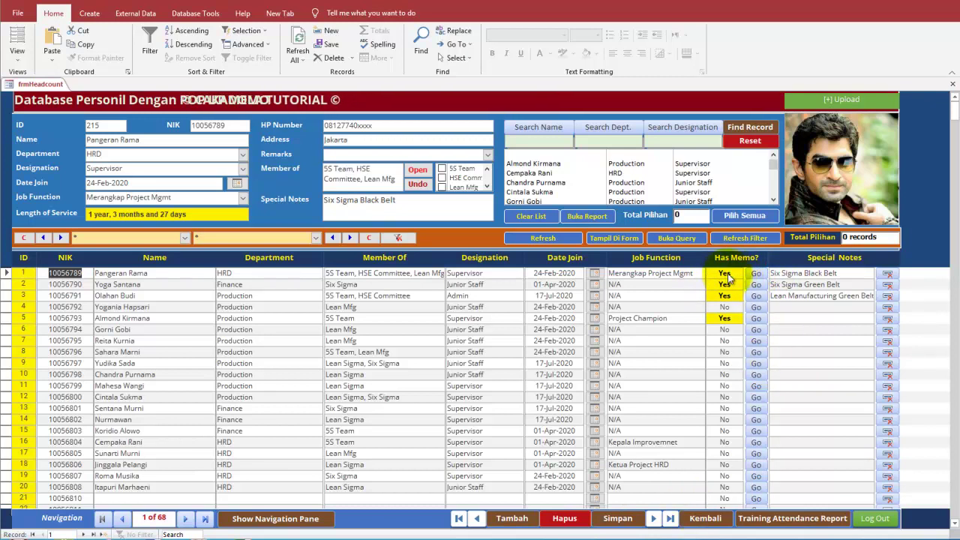
{"action": "left_click", "coordinate": [755, 274]}
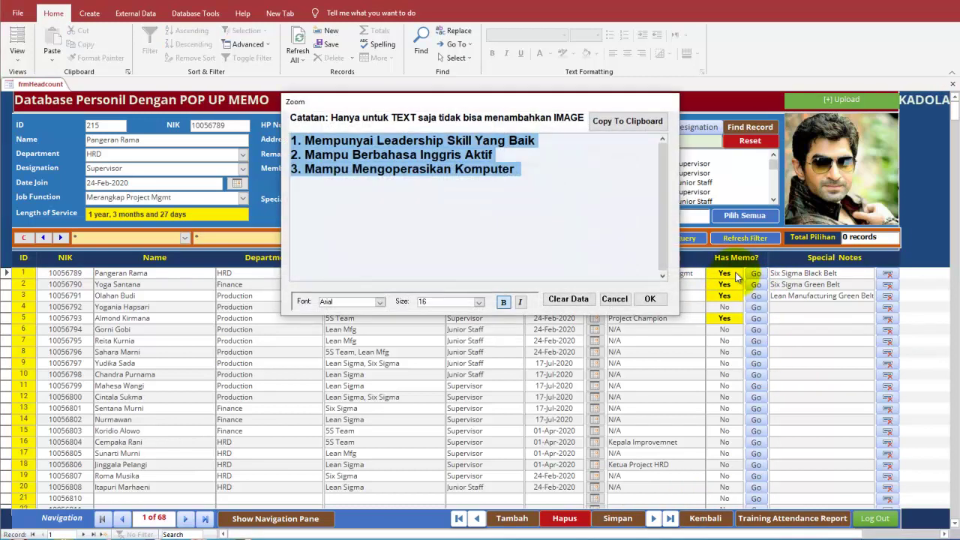
{"action": "left_click", "coordinate": [614, 299]}
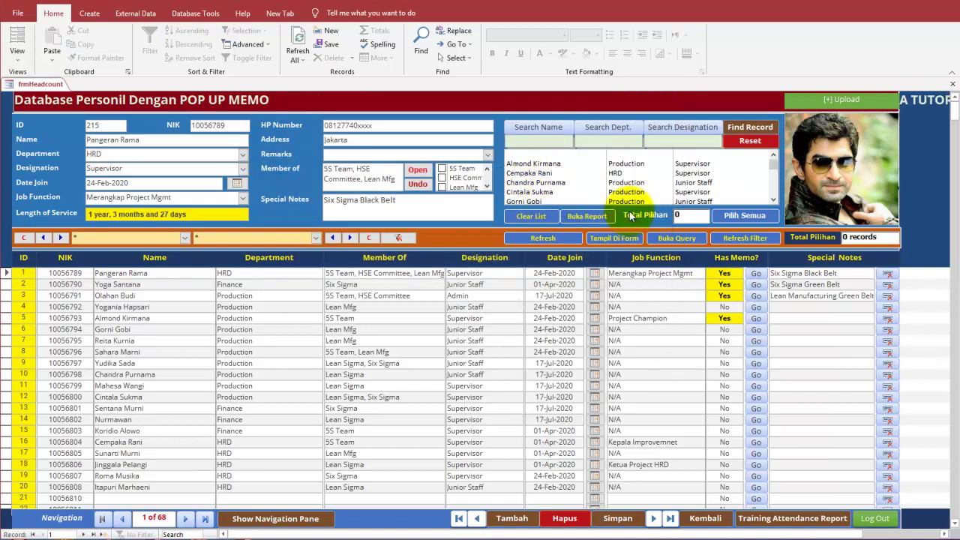
{"action": "left_click", "coordinate": [727, 275]}
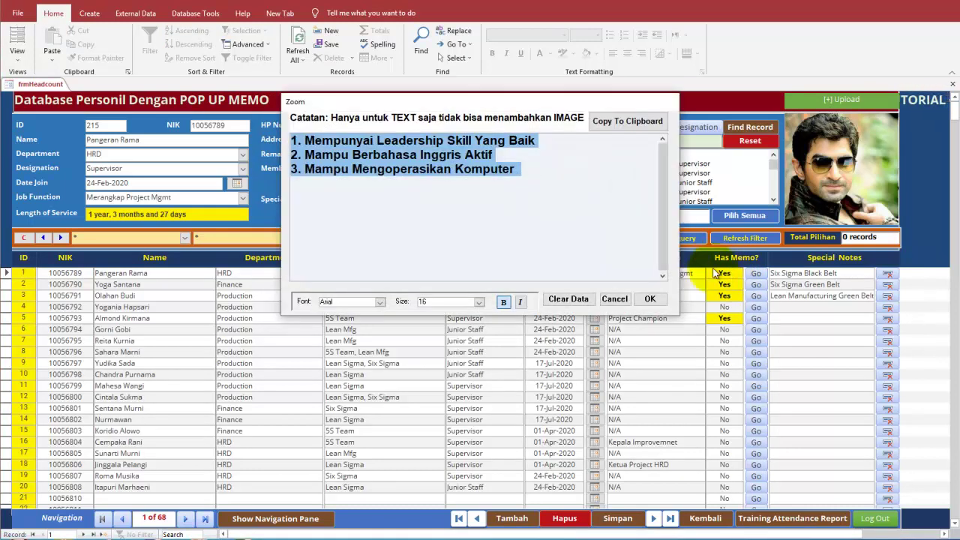
{"action": "left_click", "coordinate": [516, 191]}
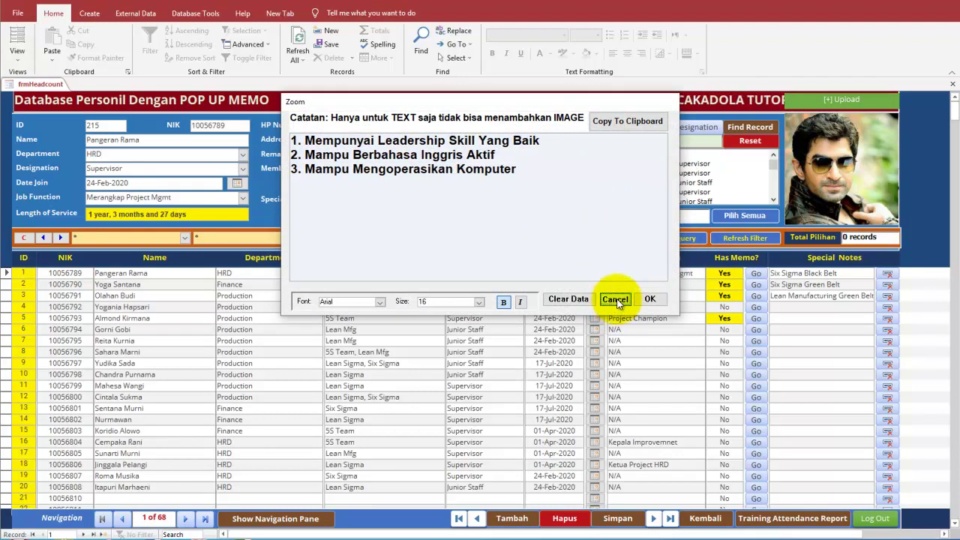
{"action": "left_click", "coordinate": [614, 299]}
Step: View and close the fourth record's memo in frmMemo, and open the first record's memo with its window moved lower
{"action": "left_click", "coordinate": [756, 306]}
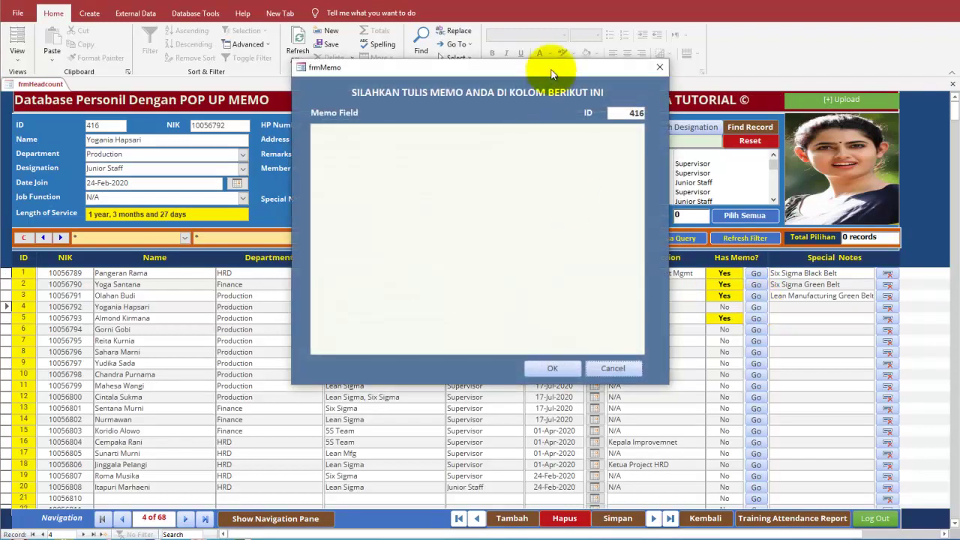
{"action": "left_click", "coordinate": [660, 67]}
{"action": "left_click", "coordinate": [756, 275]}
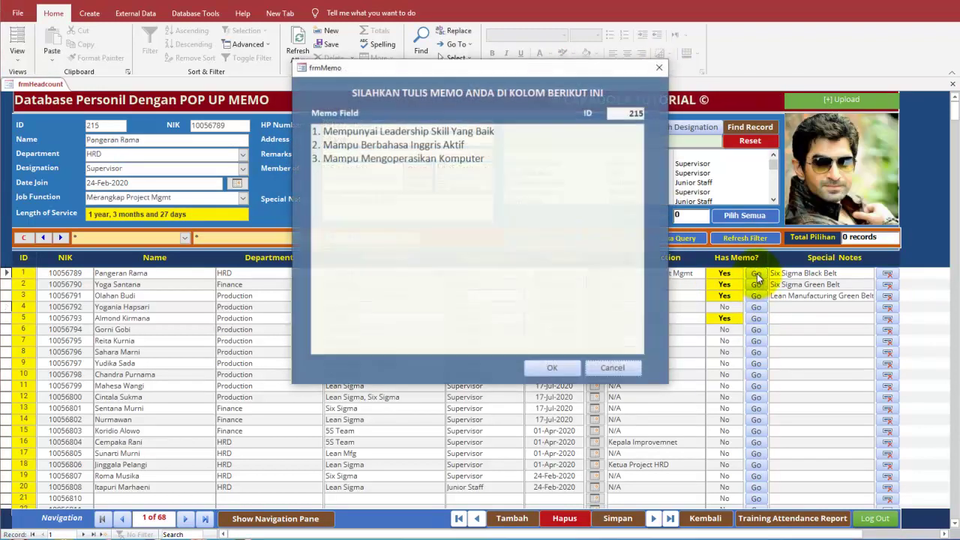
{"action": "left_click_drag", "start_coordinate": [544, 75], "coordinate": [509, 165]}
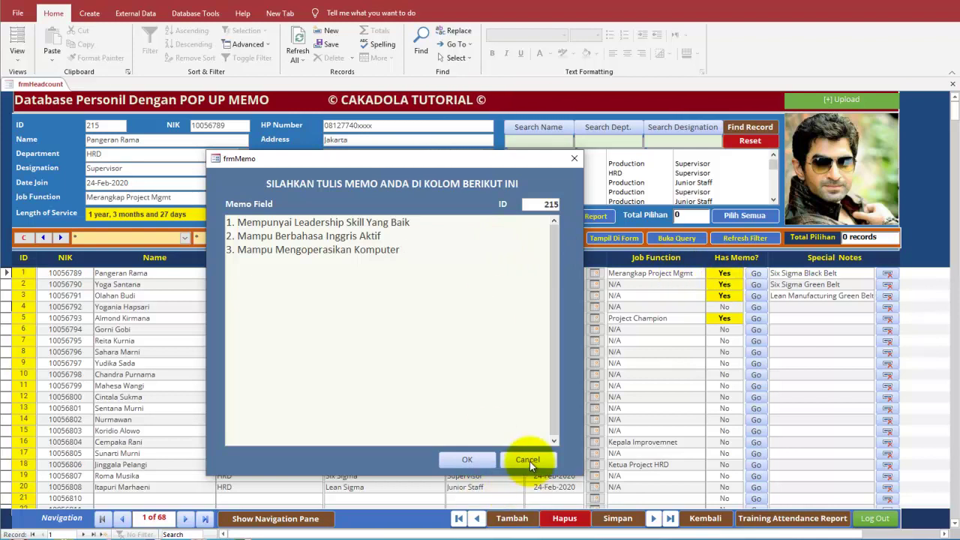
Step: Move the frmMemo window lower and mark up how the Has Memo? flags relate to the memo text and ID, clearing the marks after
{"action": "left_click_drag", "start_coordinate": [529, 166], "coordinate": [602, 209]}
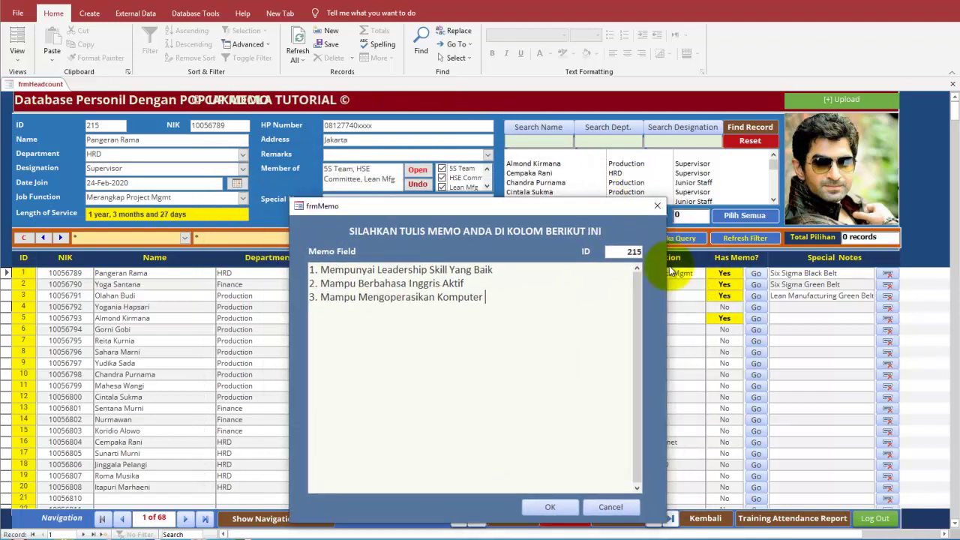
{"action": "left_click", "coordinate": [668, 539]}
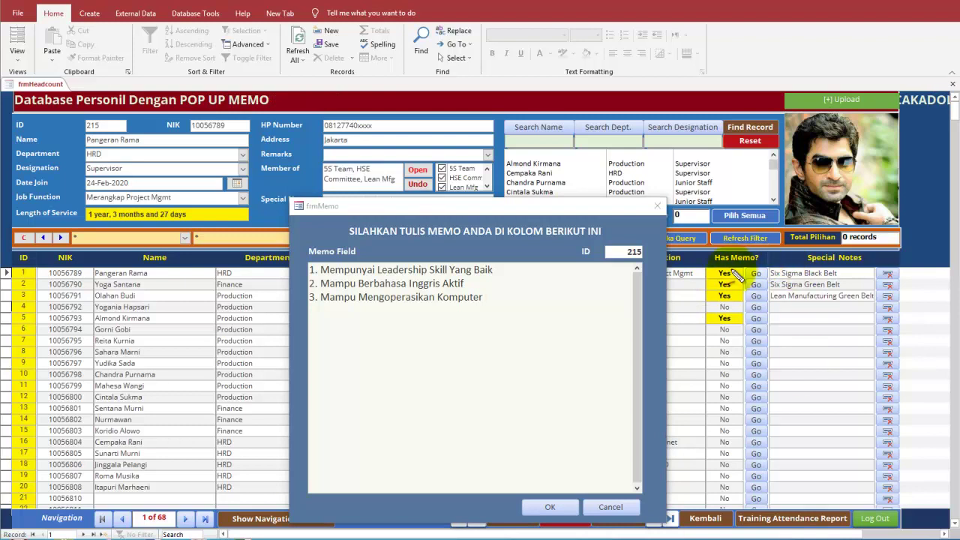
{"action": "left_click_drag", "start_coordinate": [726, 273], "coordinate": [515, 293]}
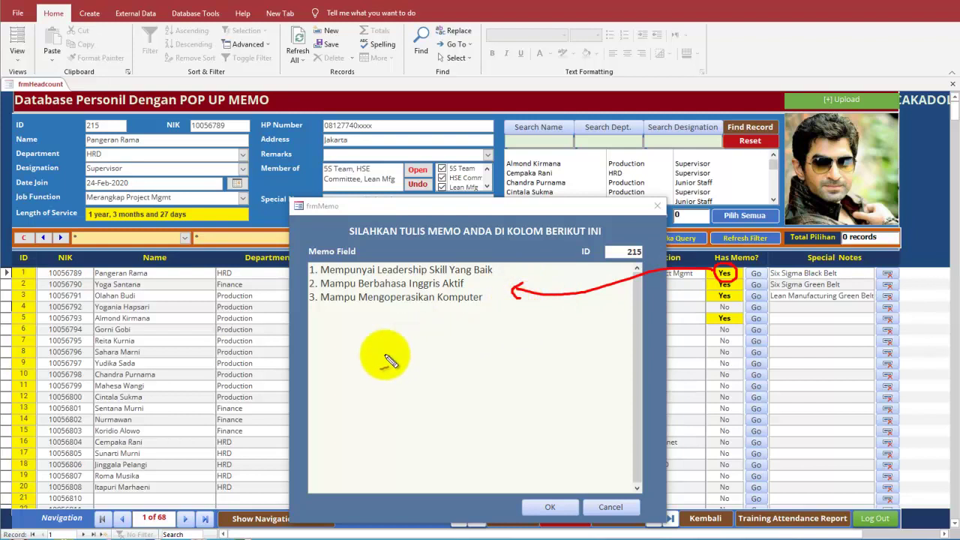
{"action": "mouse_move", "coordinate": [325, 270]}
{"action": "left_mouse_down"}
{"action": "mouse_move", "coordinate": [387, 292]}
{"action": "mouse_move", "coordinate": [324, 311]}
{"action": "left_mouse_up"}
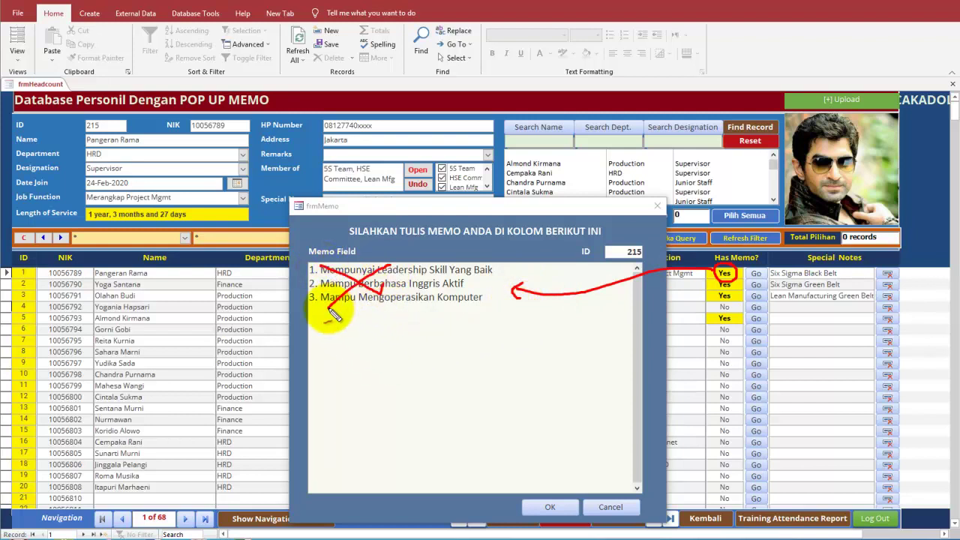
{"action": "mouse_move", "coordinate": [720, 333]}
{"action": "left_mouse_down"}
{"action": "mouse_move", "coordinate": [736, 344]}
{"action": "mouse_move", "coordinate": [717, 352]}
{"action": "mouse_move", "coordinate": [578, 351]}
{"action": "mouse_move", "coordinate": [548, 346]}
{"action": "mouse_move", "coordinate": [547, 334]}
{"action": "mouse_move", "coordinate": [551, 351]}
{"action": "left_mouse_up"}
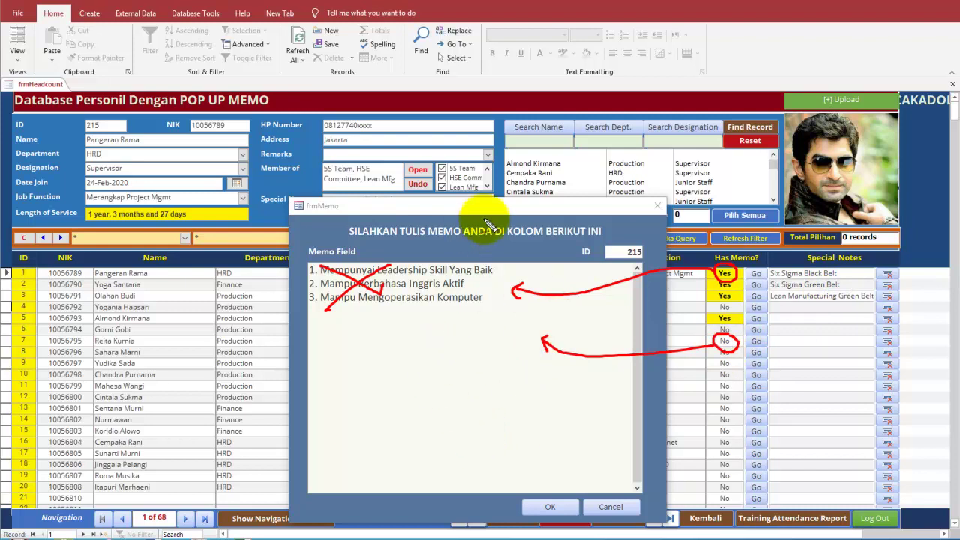
{"action": "mouse_move", "coordinate": [643, 248]}
{"action": "left_mouse_down"}
{"action": "mouse_move", "coordinate": [578, 253]}
{"action": "mouse_move", "coordinate": [643, 258]}
{"action": "mouse_move", "coordinate": [664, 240]}
{"action": "left_mouse_up"}
{"action": "mouse_move", "coordinate": [369, 255]}
{"action": "left_mouse_down"}
{"action": "mouse_move", "coordinate": [341, 238]}
{"action": "mouse_move", "coordinate": [300, 253]}
{"action": "mouse_move", "coordinate": [366, 253]}
{"action": "left_mouse_up"}
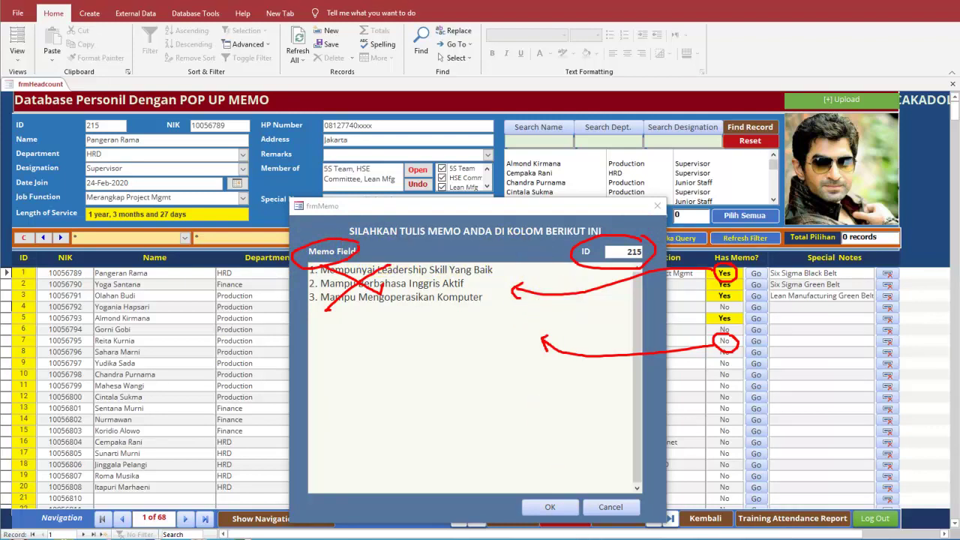
{"action": "key", "text": "Escape"}
Step: Open frmMemo in Design View, examine the MemoField text box's Data and Event properties, and narrow the Property Sheet to show the whole form
{"action": "right_click", "coordinate": [498, 245]}
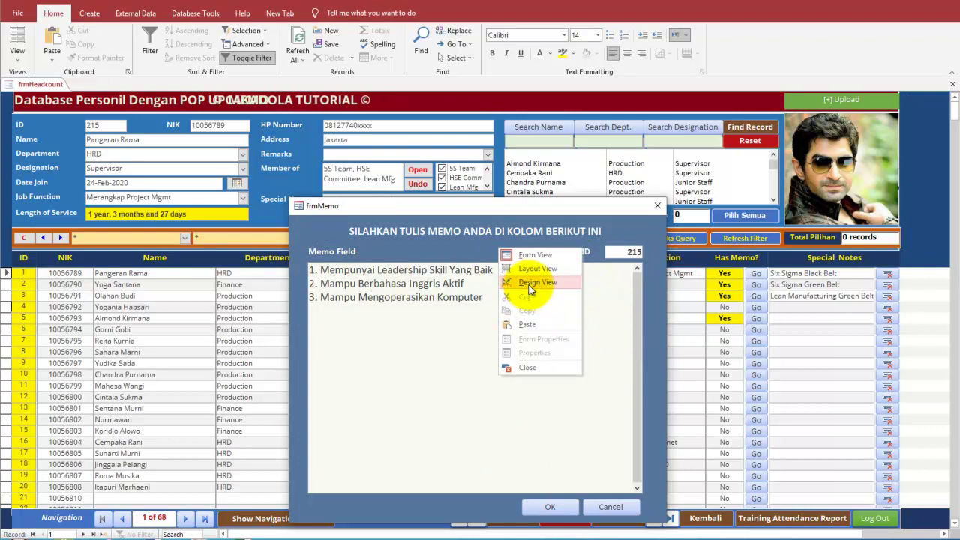
{"action": "left_click", "coordinate": [524, 289]}
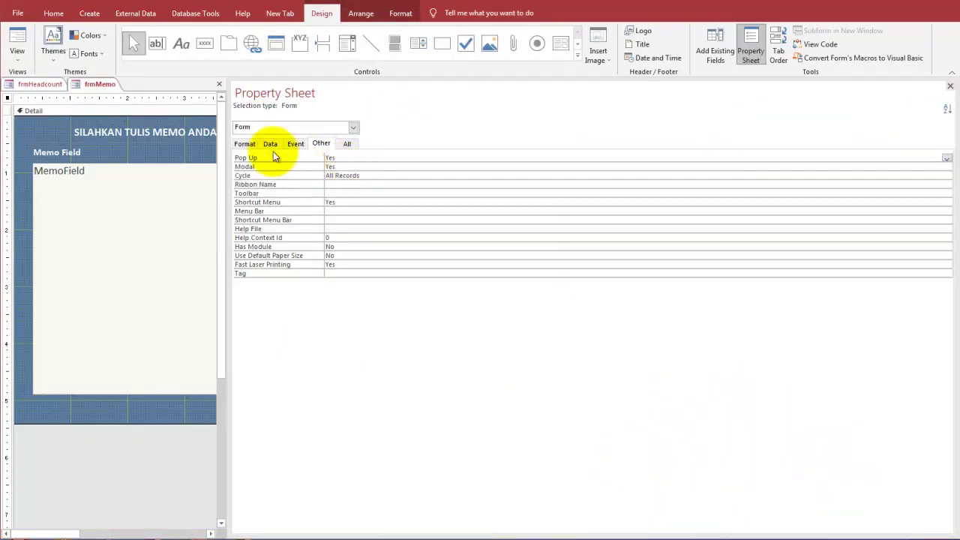
{"action": "left_click", "coordinate": [114, 174]}
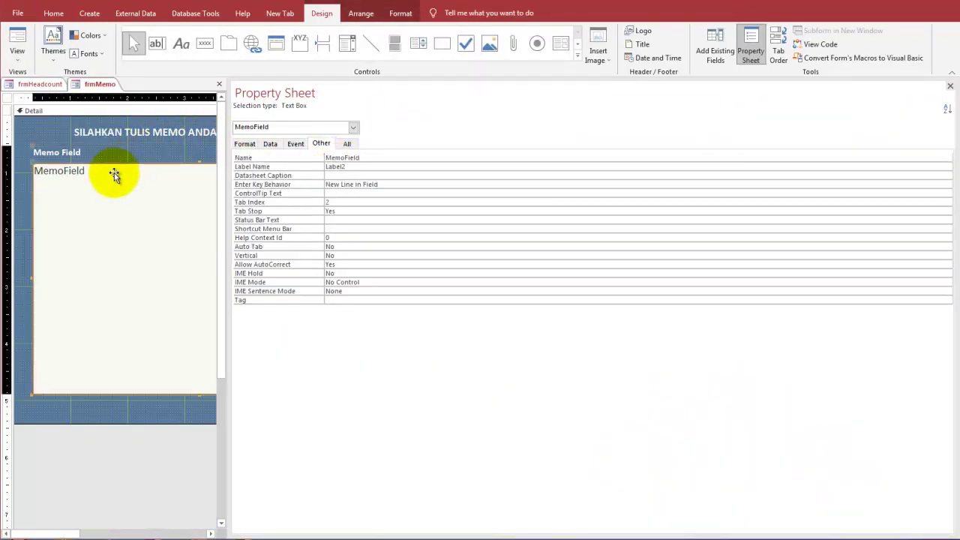
{"action": "left_click", "coordinate": [295, 143]}
{"action": "left_click", "coordinate": [270, 143]}
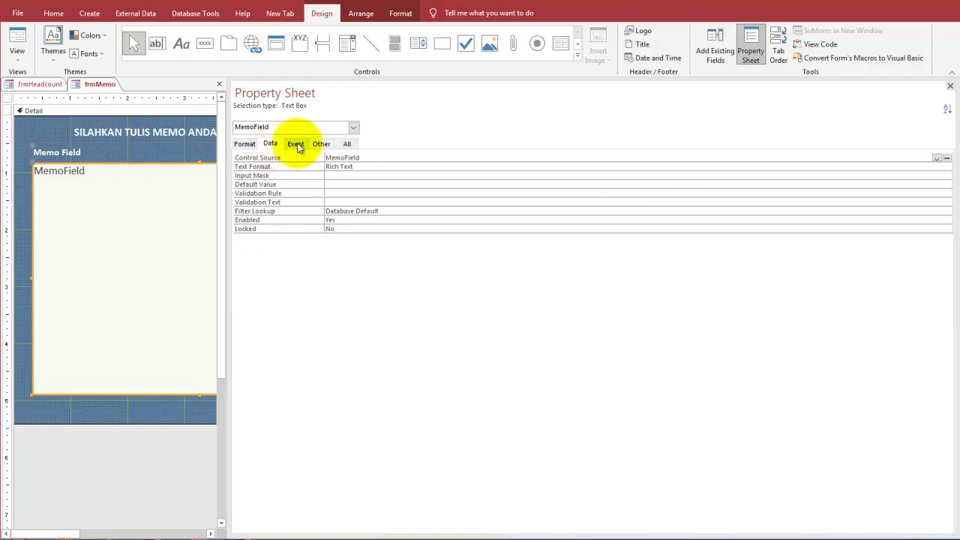
{"action": "left_click", "coordinate": [296, 144]}
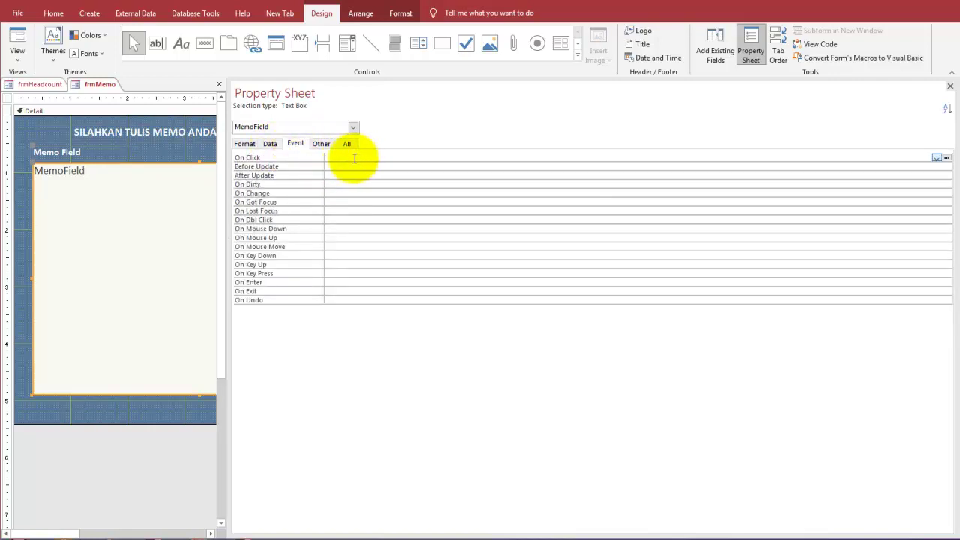
{"action": "left_click", "coordinate": [270, 144]}
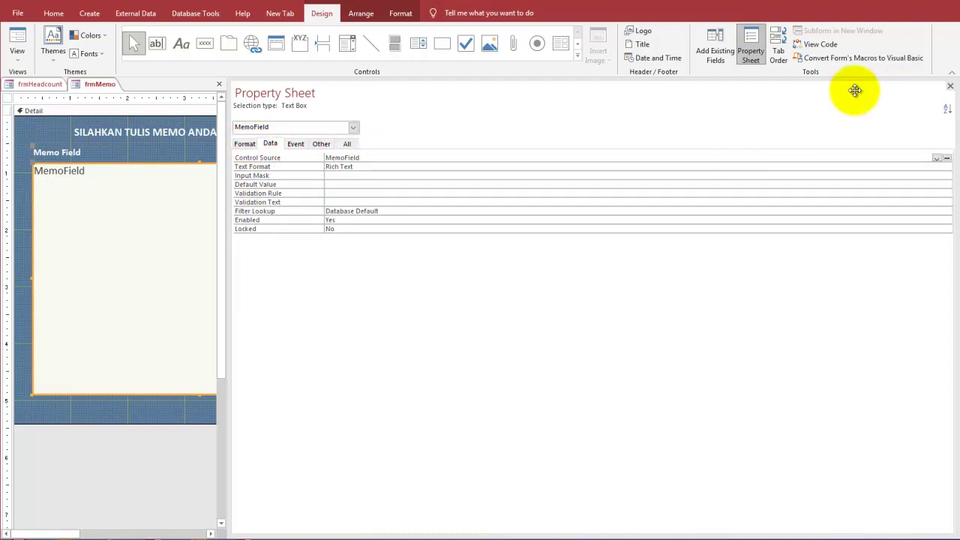
{"action": "left_click_drag", "start_coordinate": [223, 180], "coordinate": [535, 186]}
{"action": "left_click", "coordinate": [432, 174]}
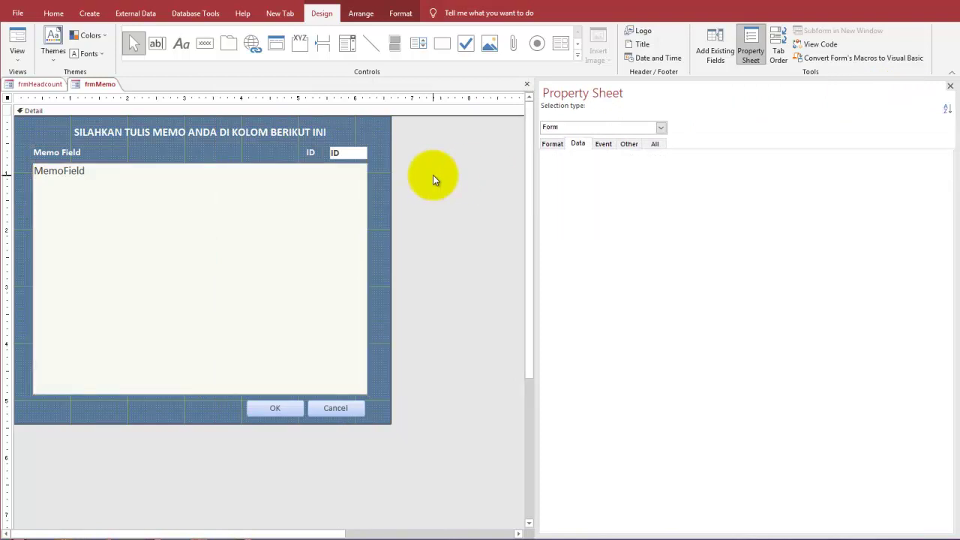
{"action": "left_click", "coordinate": [334, 217]}
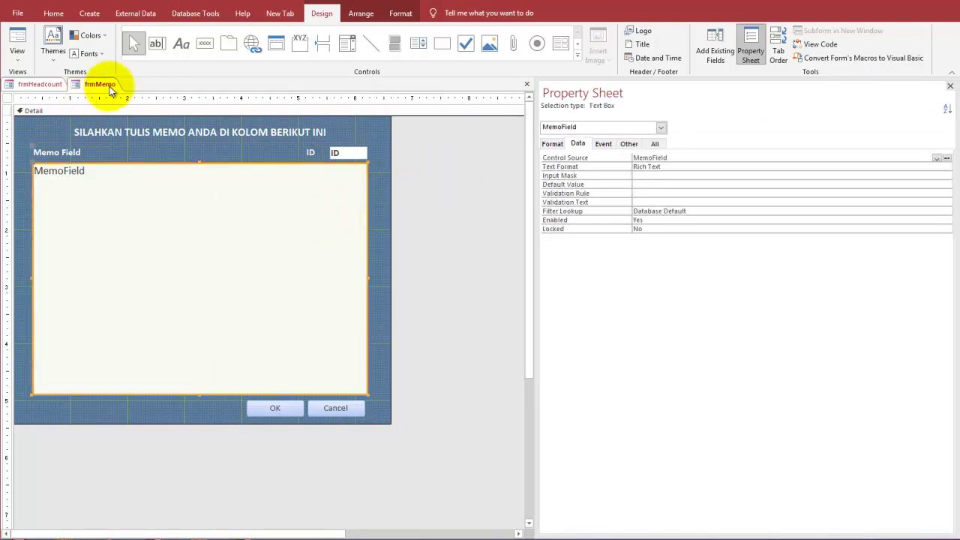
Step: Close frmMemo and switch frmHeadcount to Design View
{"action": "left_click", "coordinate": [41, 84]}
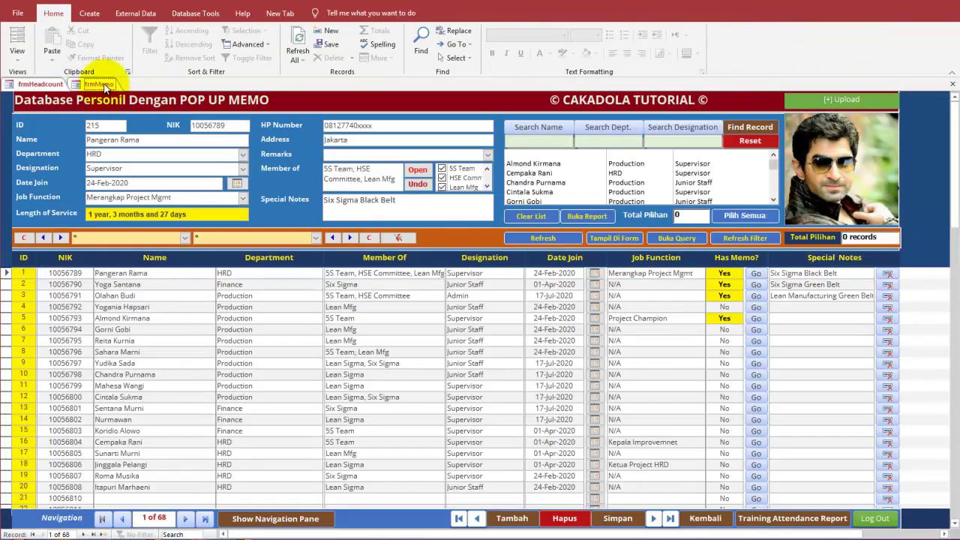
{"action": "left_click", "coordinate": [103, 84]}
{"action": "right_click", "coordinate": [107, 84]}
{"action": "left_click", "coordinate": [131, 101]}
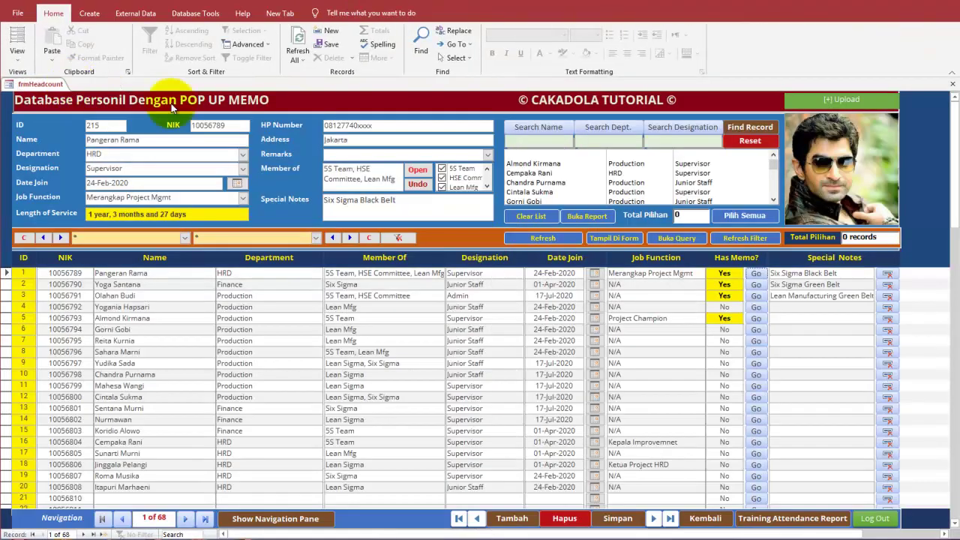
{"action": "right_click", "coordinate": [477, 100]}
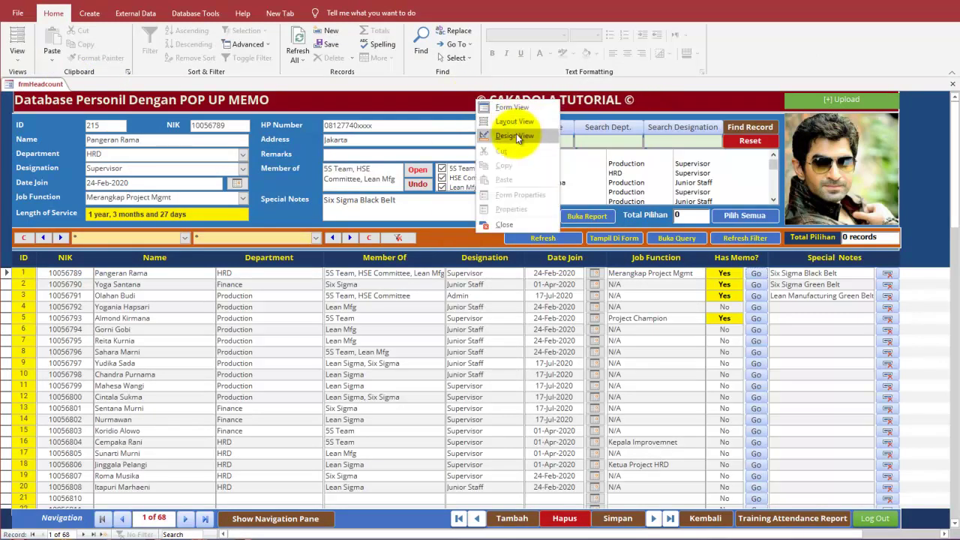
{"action": "left_click", "coordinate": [515, 136]}
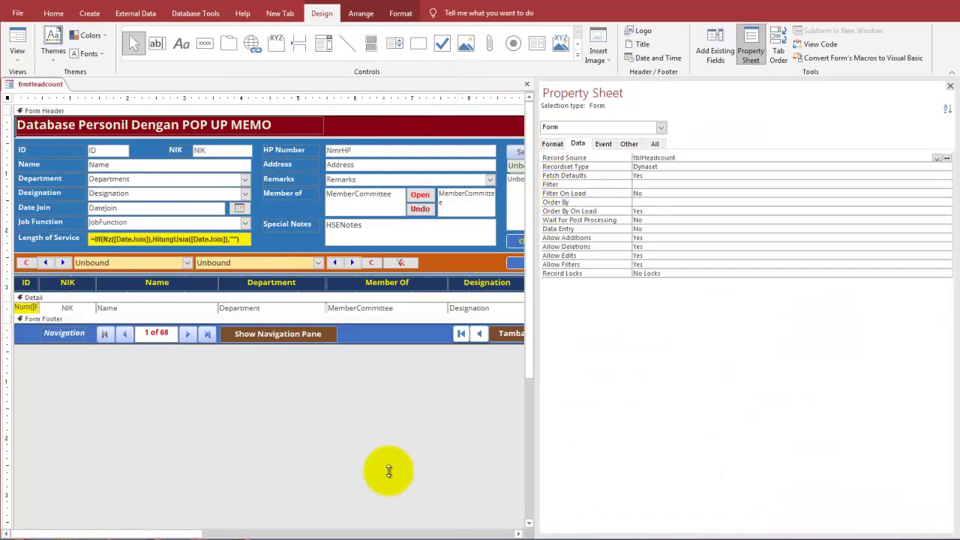
Step: Narrow the Property Sheet and copy the Control Source expression of the text box under the Has Memo? heading
{"action": "left_click_drag", "start_coordinate": [203, 532], "coordinate": [267, 531]}
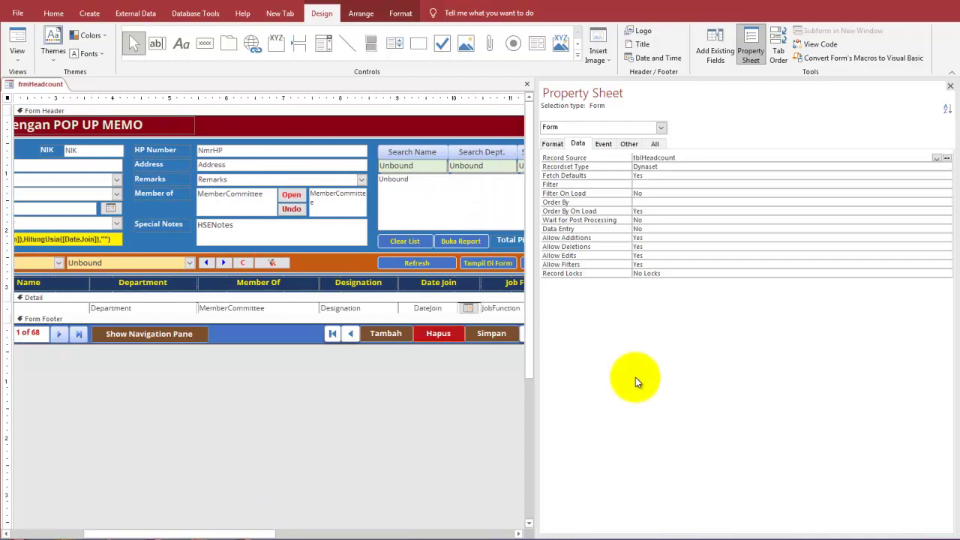
{"action": "left_click_drag", "start_coordinate": [537, 372], "coordinate": [633, 369]}
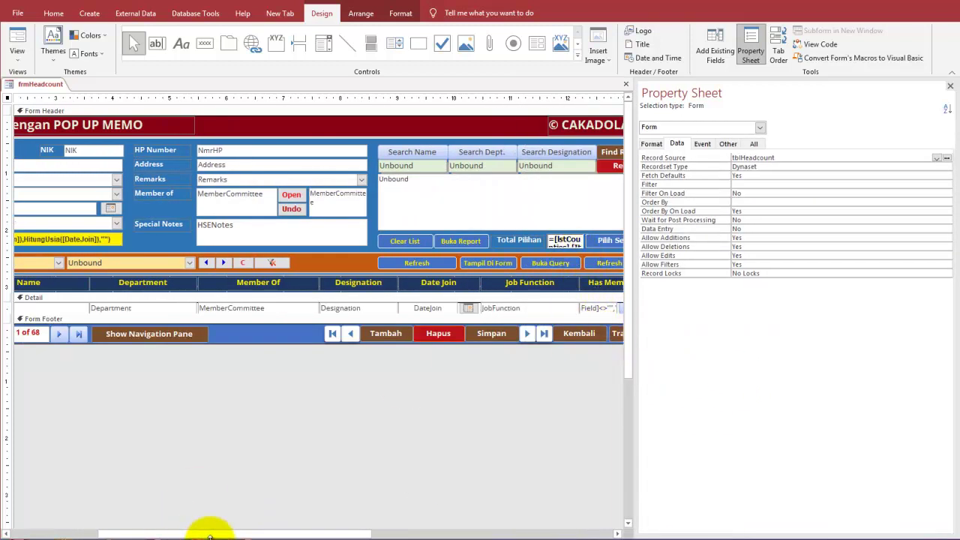
{"action": "left_click_drag", "start_coordinate": [246, 532], "coordinate": [312, 531]}
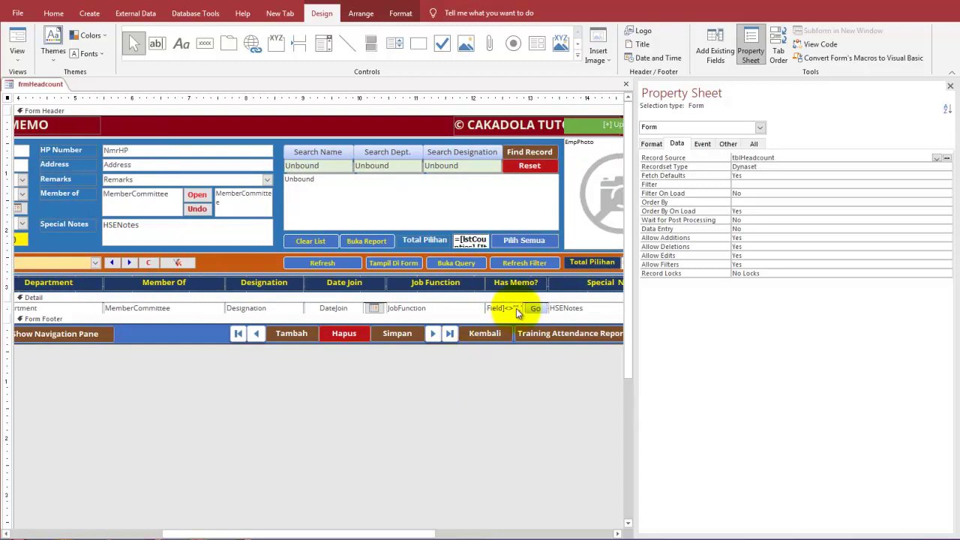
{"action": "left_click", "coordinate": [515, 283]}
{"action": "left_click", "coordinate": [504, 309]}
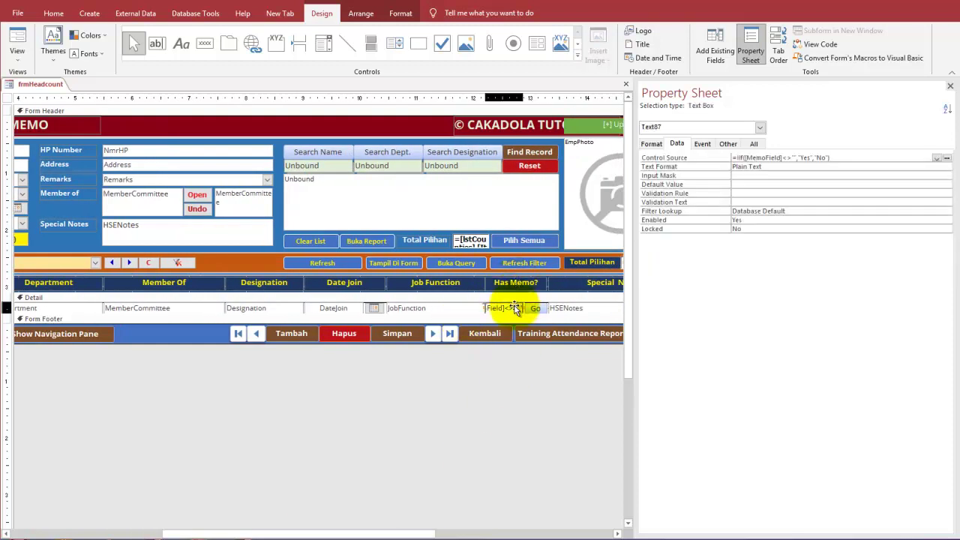
{"action": "left_click", "coordinate": [685, 156]}
{"action": "key", "text": "ctrl+c"}
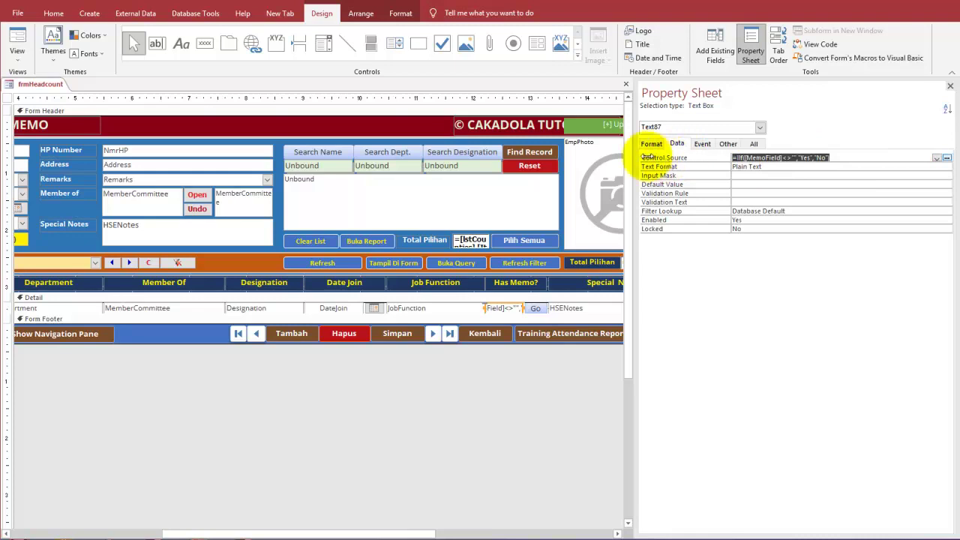
Step: Switch to Notepad, paste the copied IIf expression above the Command72_Click code with blank lines between, and move the window aside
{"action": "left_click", "coordinate": [757, 539]}
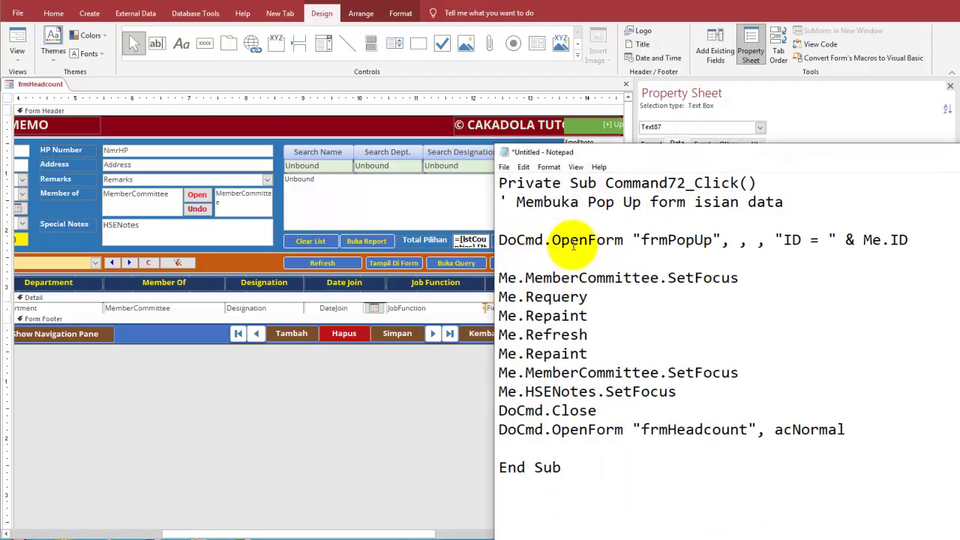
{"action": "left_click", "coordinate": [498, 183]}
{"action": "key", "text": "Return"}
{"action": "key", "text": "Return"}
{"action": "key", "text": "Return"}
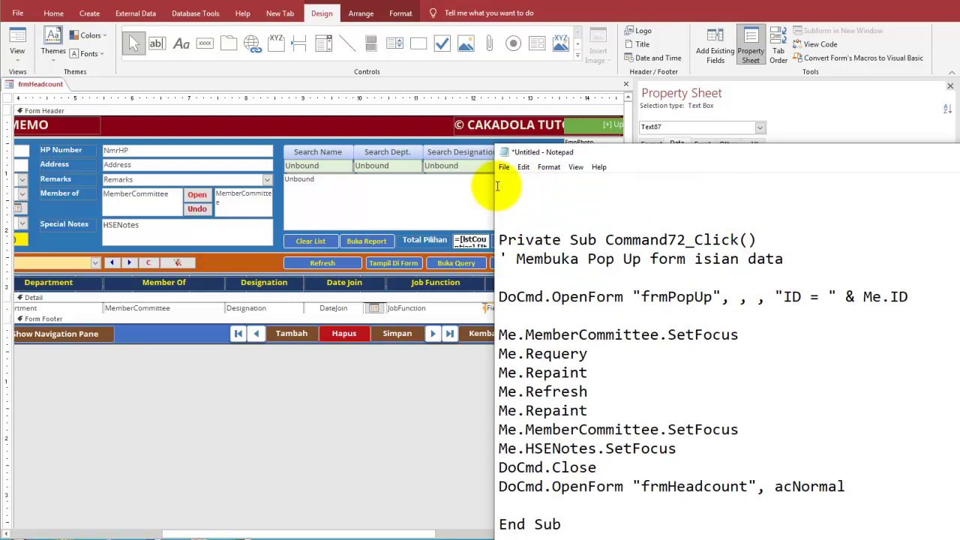
{"action": "left_click", "coordinate": [497, 185]}
{"action": "key", "text": "ctrl+v"}
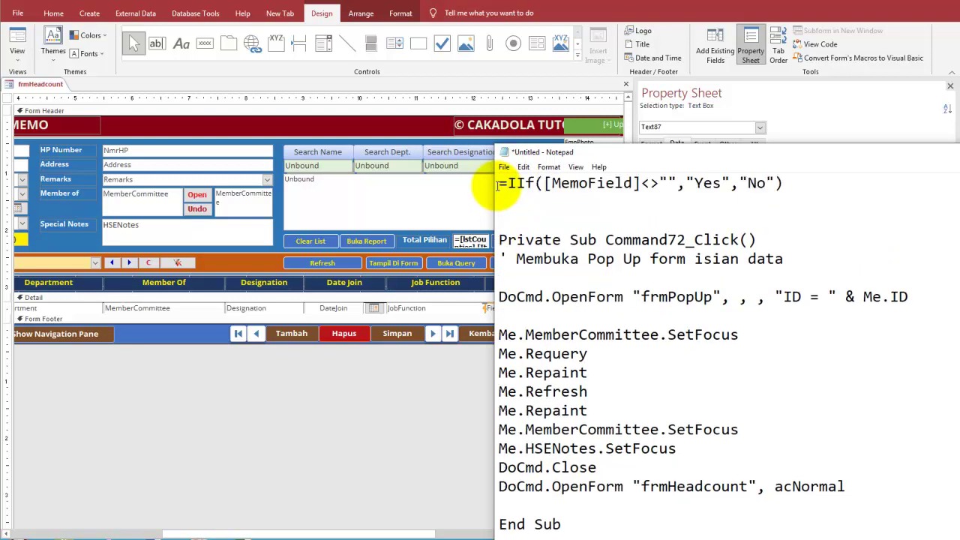
{"action": "key", "text": "shift+Home"}
{"action": "left_click_drag", "start_coordinate": [558, 153], "coordinate": [641, 181]}
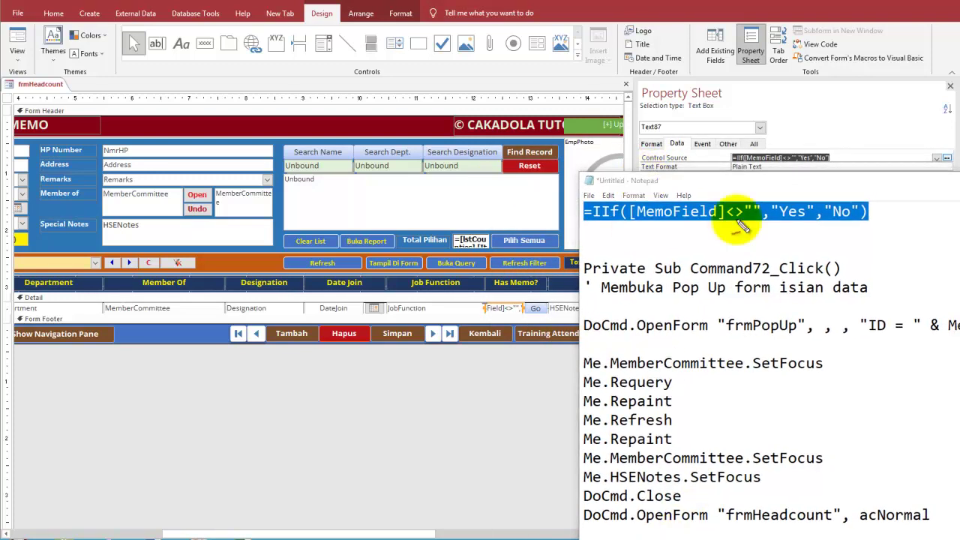
Step: Examine the IIf expression in Notepad: the MemoField condition and its Yes and No results for the Has Memo? text box
{"action": "mouse_move", "coordinate": [855, 158]}
{"action": "left_mouse_down"}
{"action": "mouse_move", "coordinate": [893, 194]}
{"action": "mouse_move", "coordinate": [841, 233]}
{"action": "left_mouse_up"}
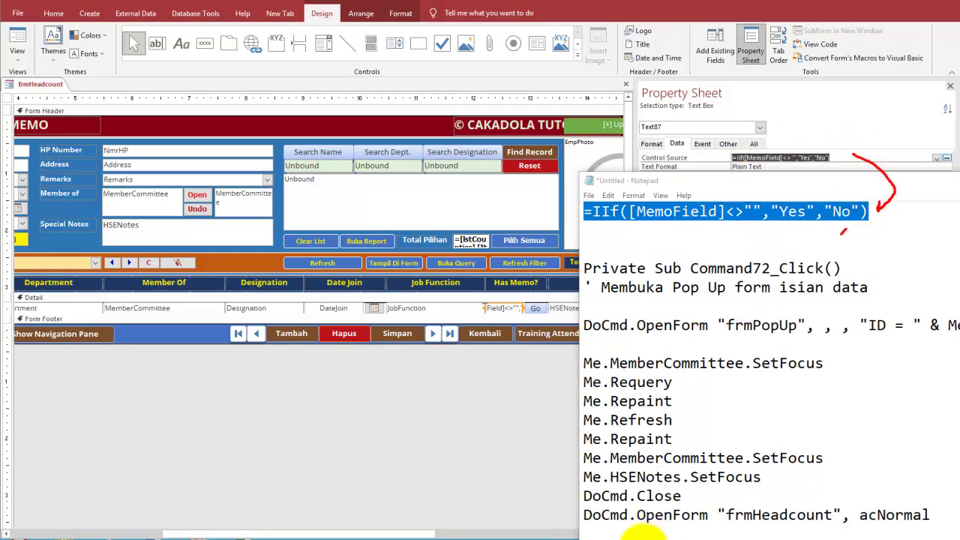
{"action": "key", "text": "Escape"}
{"action": "left_click", "coordinate": [629, 218]}
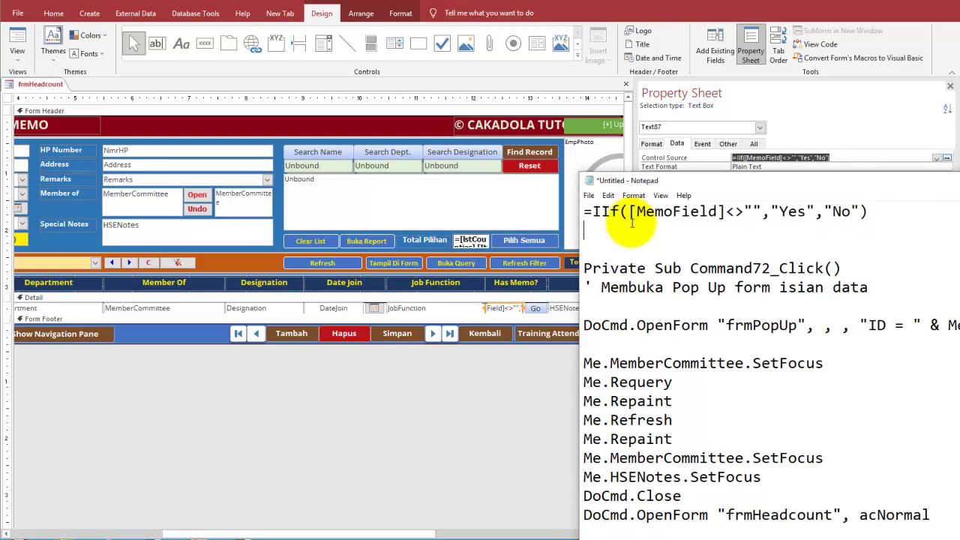
{"action": "left_click", "coordinate": [648, 231]}
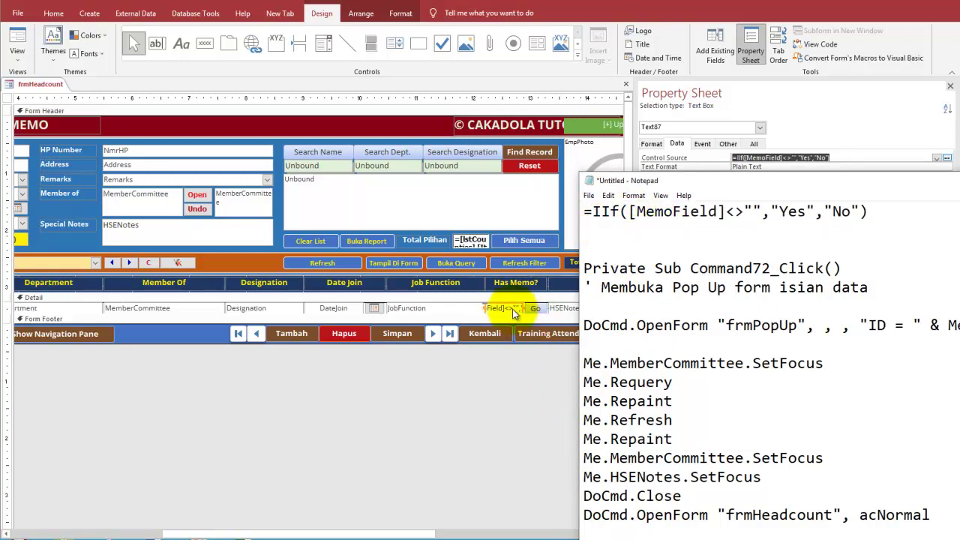
{"action": "left_click", "coordinate": [604, 538]}
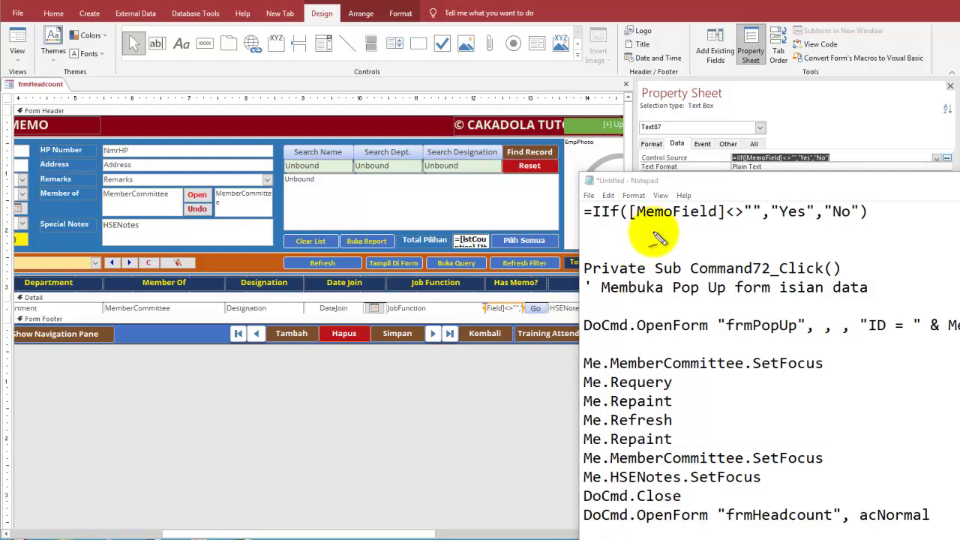
{"action": "mouse_move", "coordinate": [643, 227]}
{"action": "left_mouse_down"}
{"action": "mouse_move", "coordinate": [698, 220]}
{"action": "mouse_move", "coordinate": [634, 214]}
{"action": "mouse_move", "coordinate": [660, 236]}
{"action": "mouse_move", "coordinate": [555, 263]}
{"action": "mouse_move", "coordinate": [504, 300]}
{"action": "left_mouse_up"}
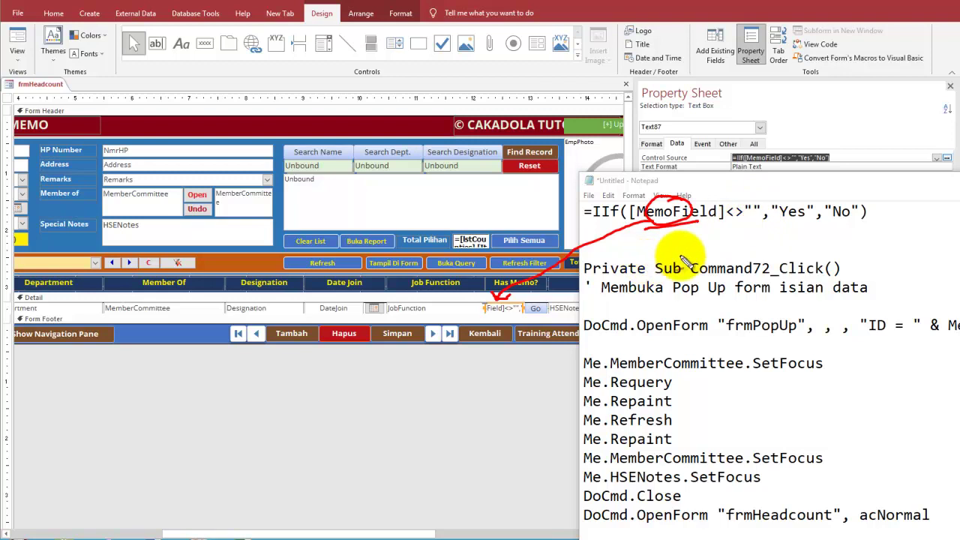
{"action": "left_click_drag", "start_coordinate": [745, 223], "coordinate": [817, 224]}
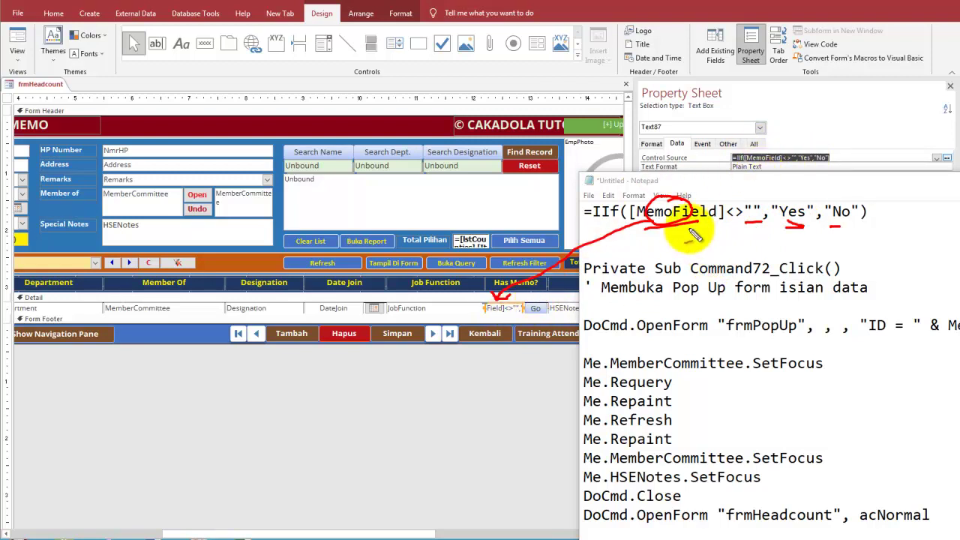
{"action": "mouse_move", "coordinate": [812, 207]}
{"action": "left_mouse_down"}
{"action": "mouse_move", "coordinate": [784, 219]}
{"action": "mouse_move", "coordinate": [815, 214]}
{"action": "left_mouse_up"}
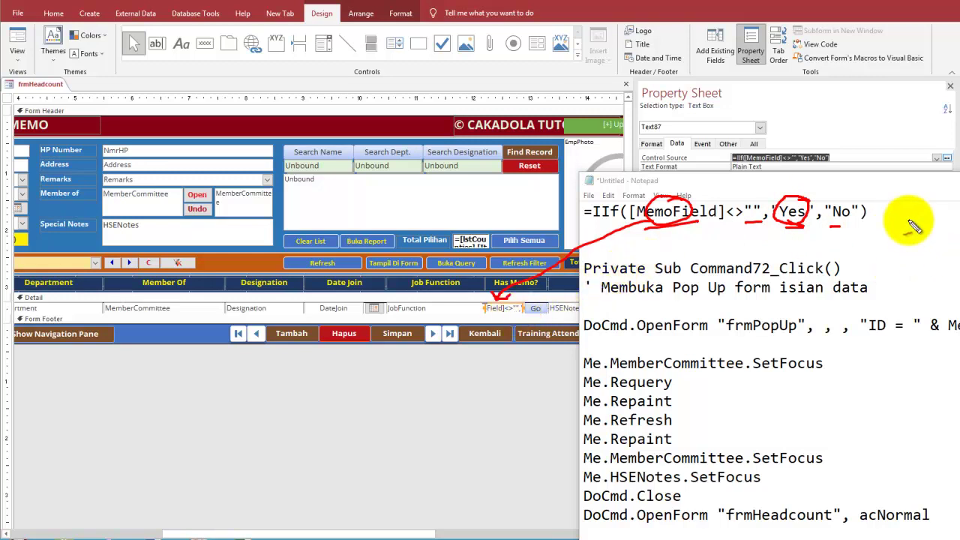
{"action": "mouse_move", "coordinate": [907, 221]}
{"action": "left_mouse_down"}
{"action": "mouse_move", "coordinate": [933, 220]}
{"action": "mouse_move", "coordinate": [924, 240]}
{"action": "left_mouse_up"}
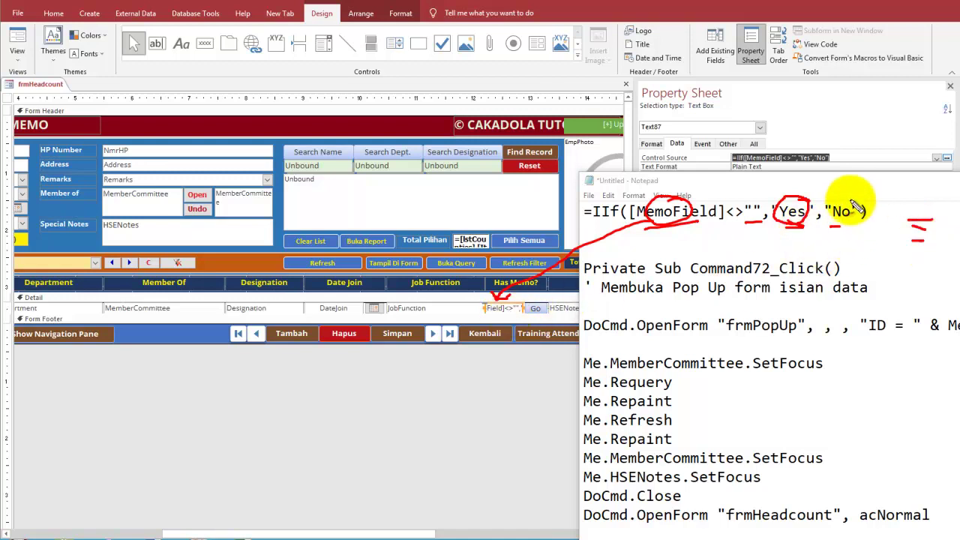
{"action": "mouse_move", "coordinate": [906, 215]}
{"action": "left_mouse_down"}
{"action": "mouse_move", "coordinate": [932, 245]}
{"action": "mouse_move", "coordinate": [540, 300]}
{"action": "left_mouse_up"}
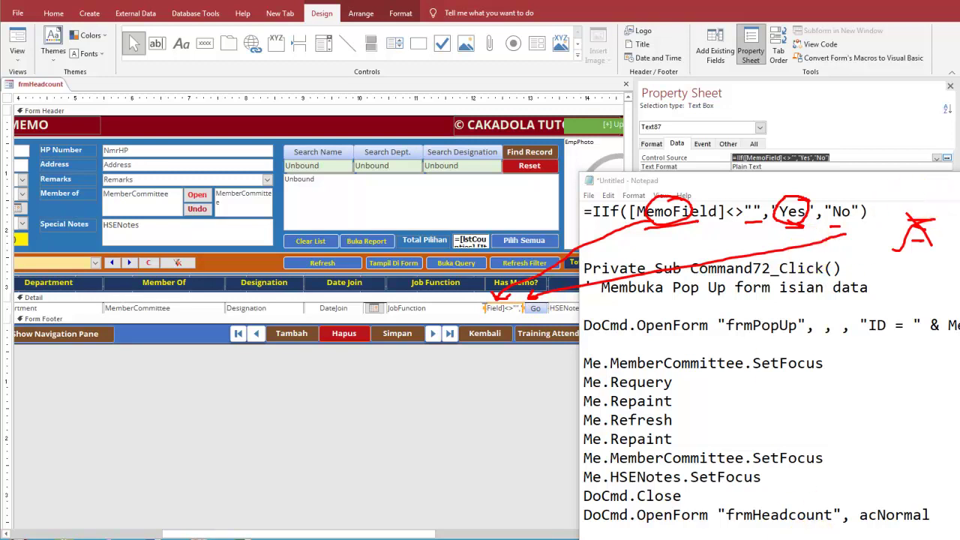
{"action": "key", "text": "Escape"}
Step: Put Notepad away, narrow the Property Sheet, and switch frmHeadcount to Form View
{"action": "left_click", "coordinate": [713, 389]}
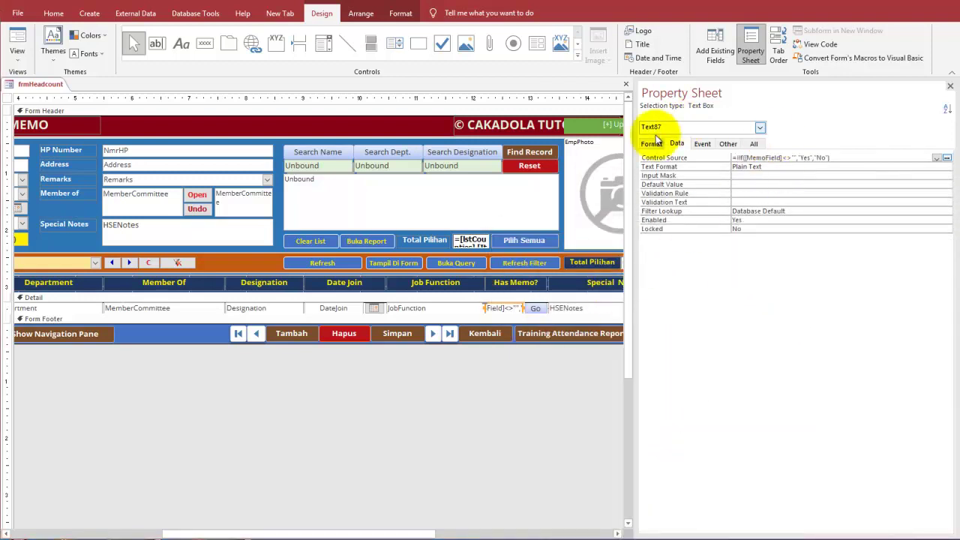
{"action": "left_click_drag", "start_coordinate": [632, 143], "coordinate": [763, 138]}
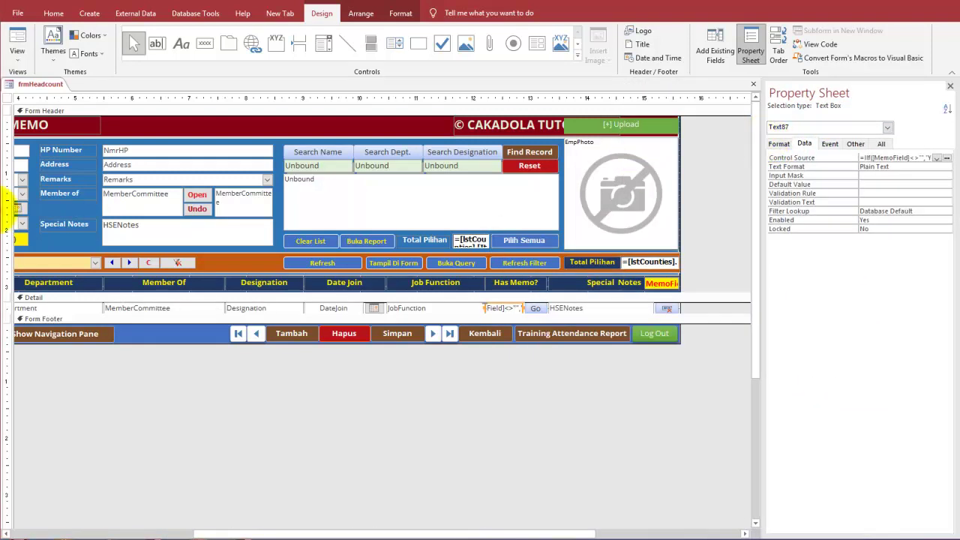
{"action": "left_click", "coordinate": [17, 41]}
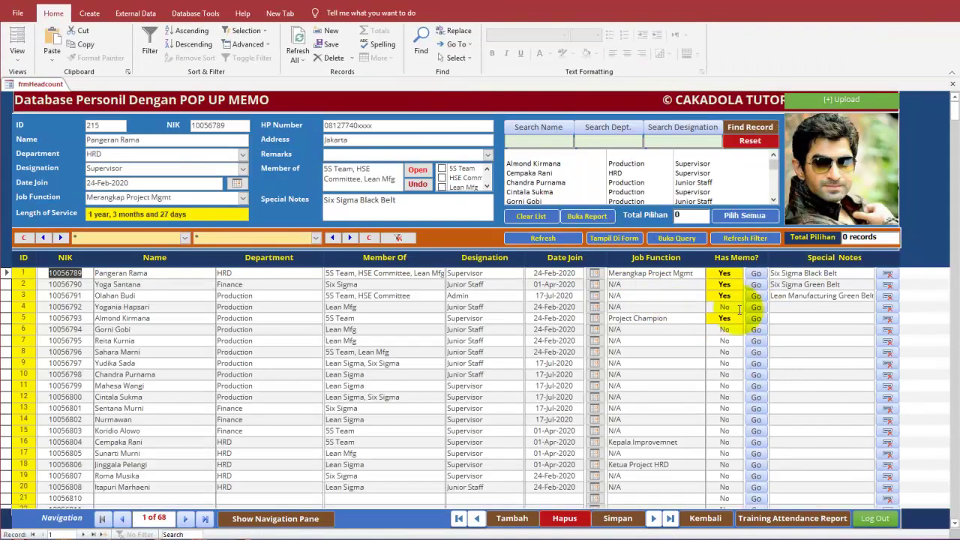
Step: View the sixth record's memo in the Zoom box and frmMemo, and the seventh record's in the Zoom box, cancelling each
{"action": "left_click", "coordinate": [755, 329]}
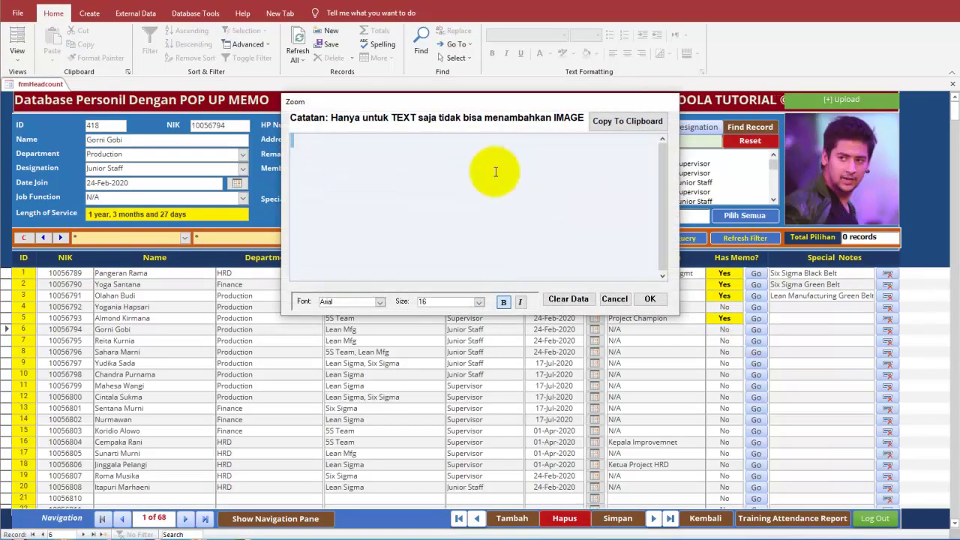
{"action": "left_click", "coordinate": [619, 298]}
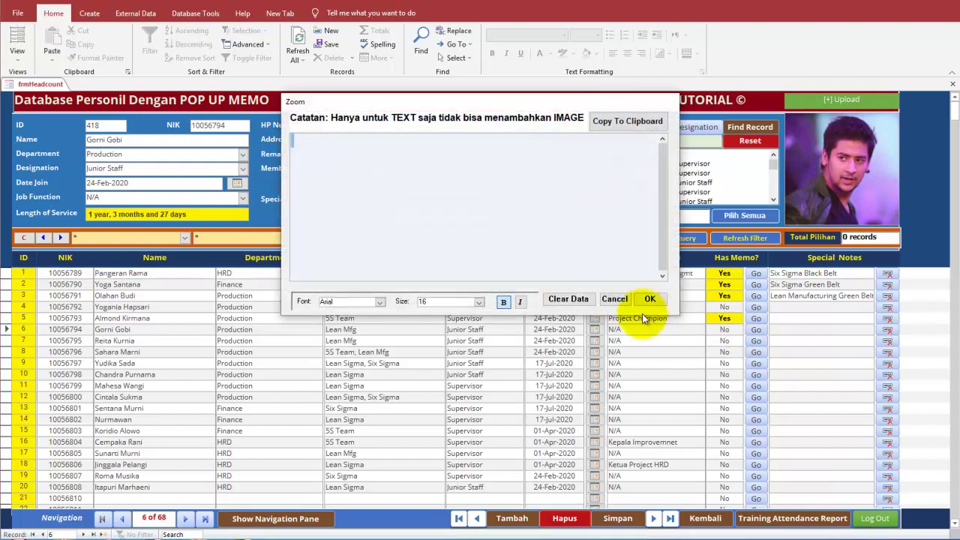
{"action": "left_click", "coordinate": [611, 297]}
{"action": "left_click", "coordinate": [755, 331]}
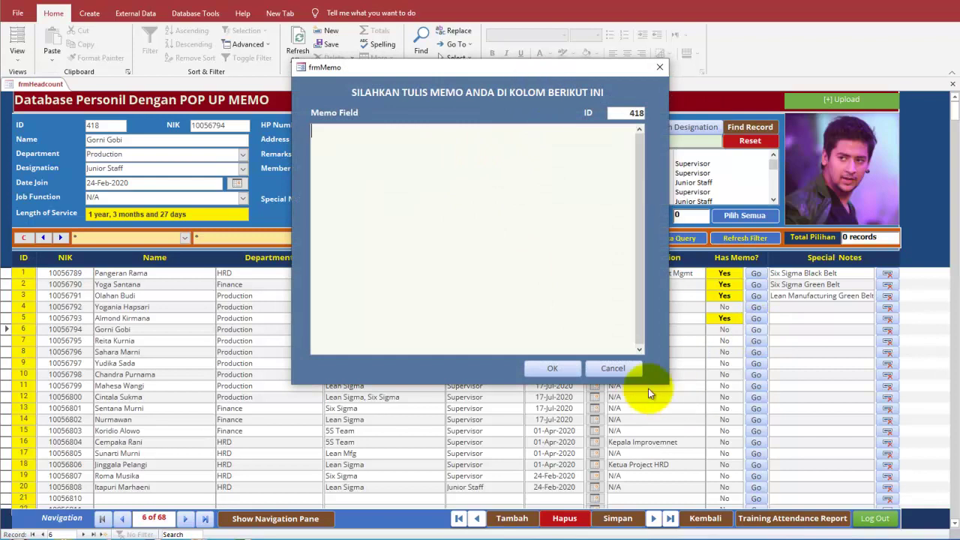
{"action": "left_click", "coordinate": [632, 368]}
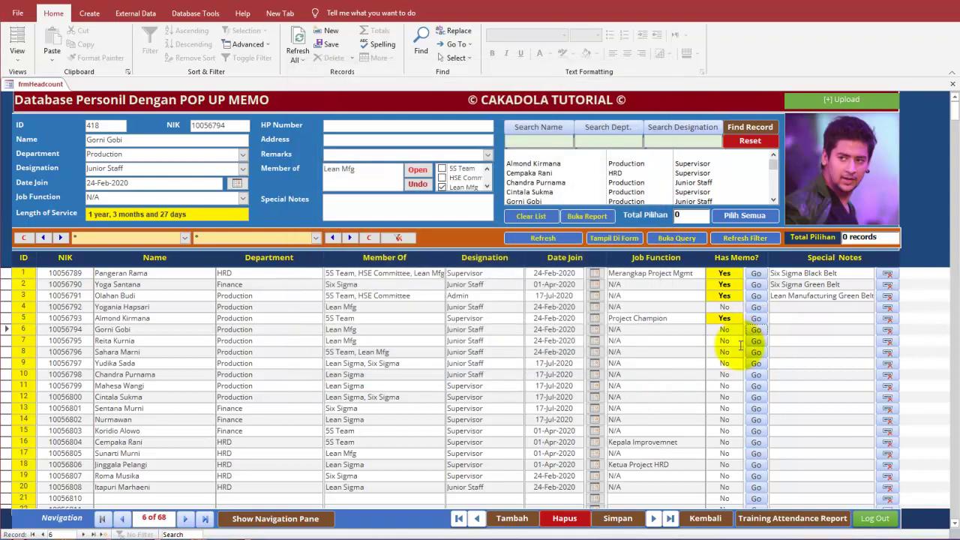
{"action": "left_click", "coordinate": [738, 343]}
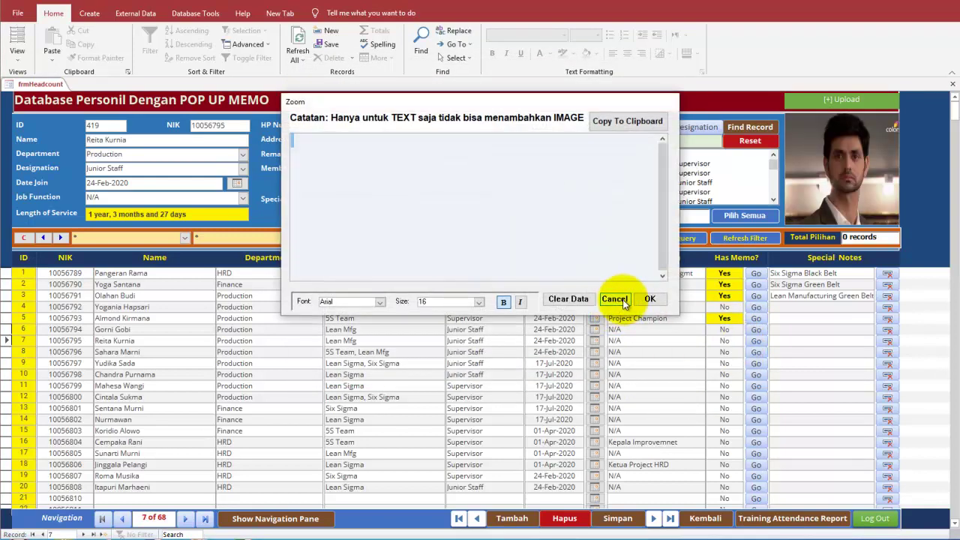
{"action": "left_click", "coordinate": [622, 300]}
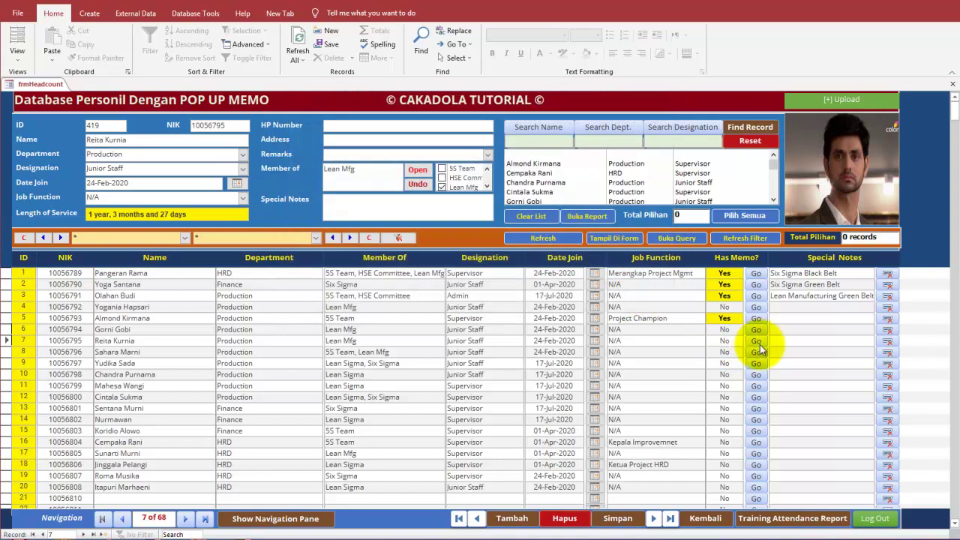
Step: Write the memo "Test memo perdana" in frmMemo for the seventh record and save it
{"action": "left_click", "coordinate": [757, 341]}
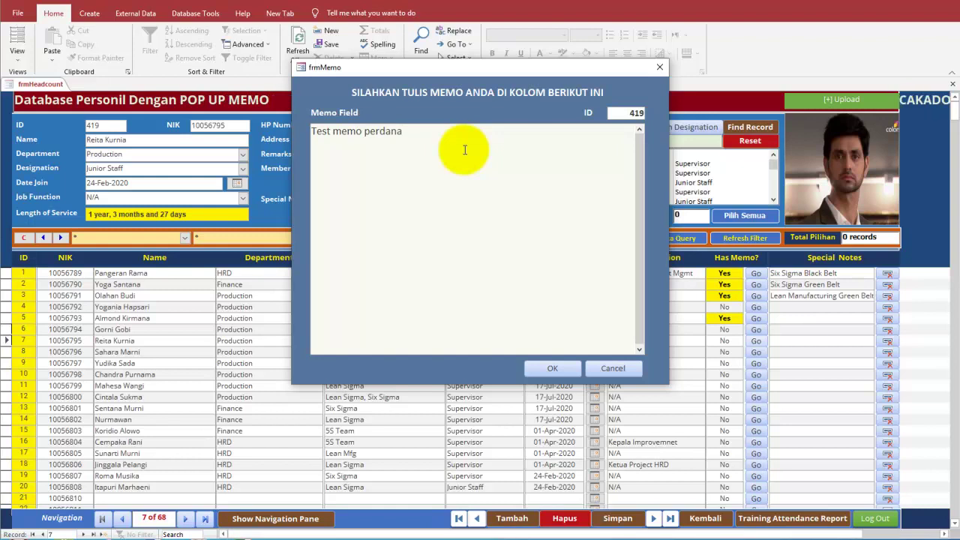
{"action": "left_click_drag", "start_coordinate": [515, 67], "coordinate": [543, 210]}
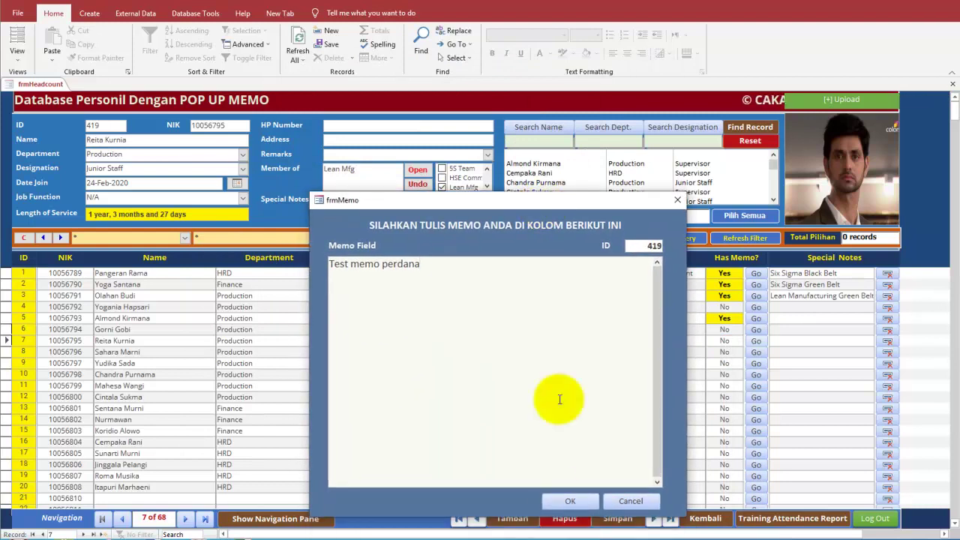
{"action": "left_click", "coordinate": [569, 501]}
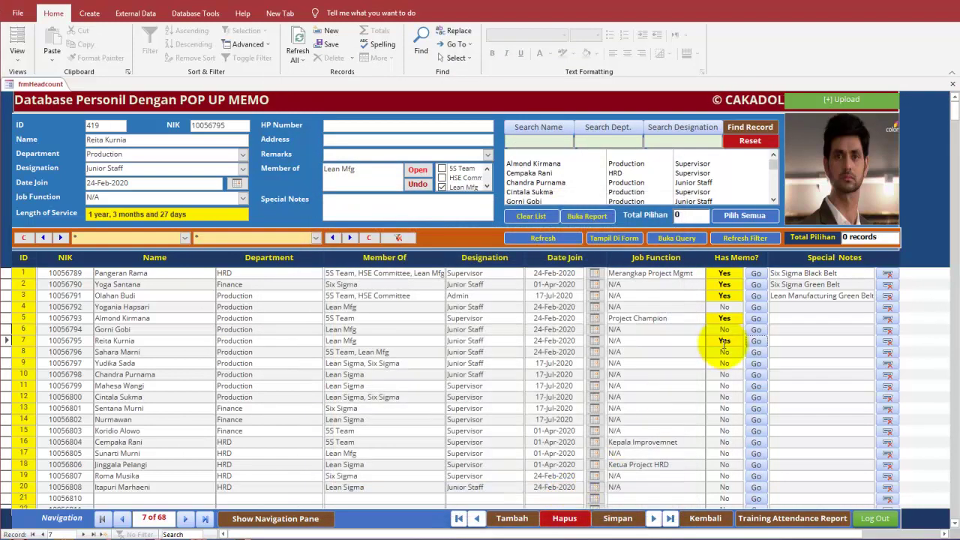
Step: Extend the seventh record's memo in the Zoom box to "Test memo perdana untuk input data ke memo" and confirm it
{"action": "double_click", "coordinate": [724, 342]}
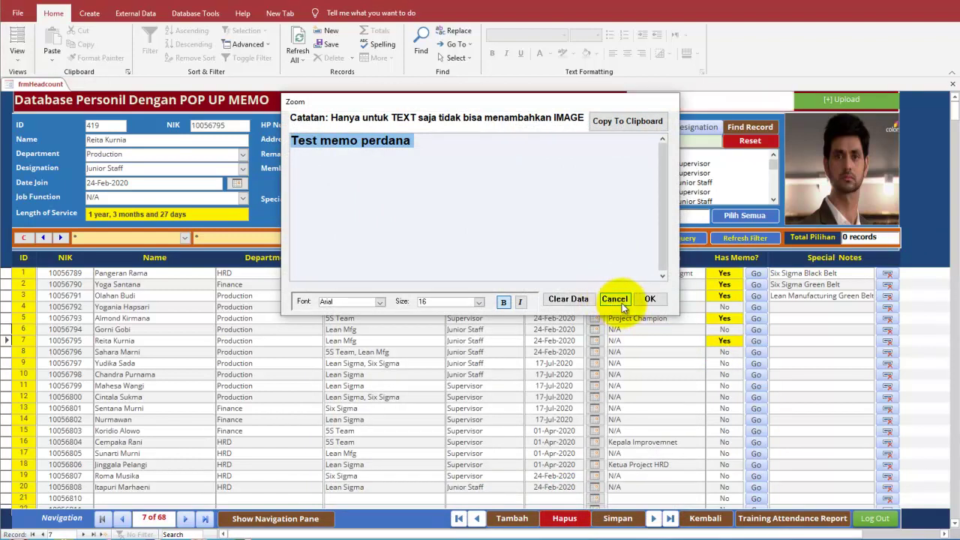
{"action": "left_click", "coordinate": [470, 136]}
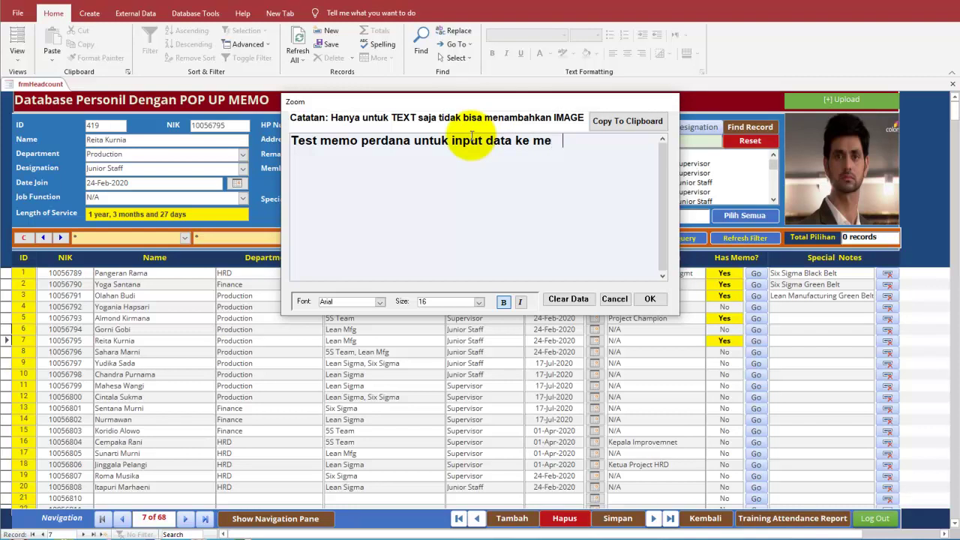
{"action": "left_click", "coordinate": [649, 299]}
Step: Reopen the seventh record's memo in the Zoom box to check its text, and close it without changes
{"action": "left_click", "coordinate": [724, 340]}
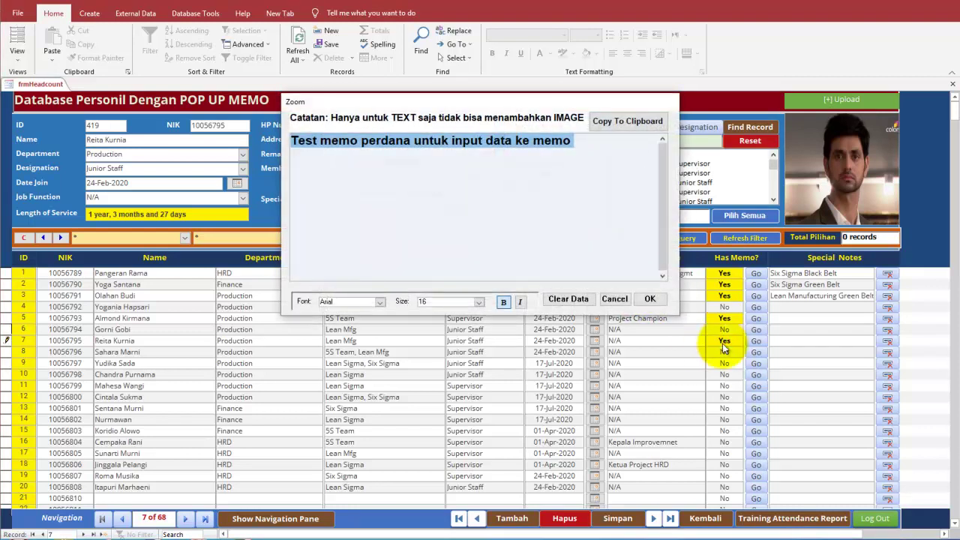
{"action": "left_click", "coordinate": [574, 147]}
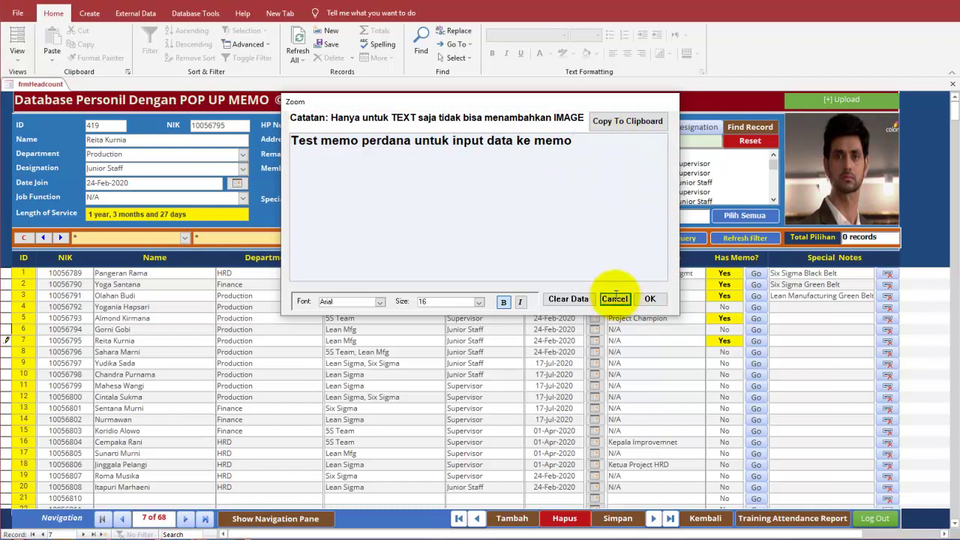
{"action": "left_click", "coordinate": [615, 297]}
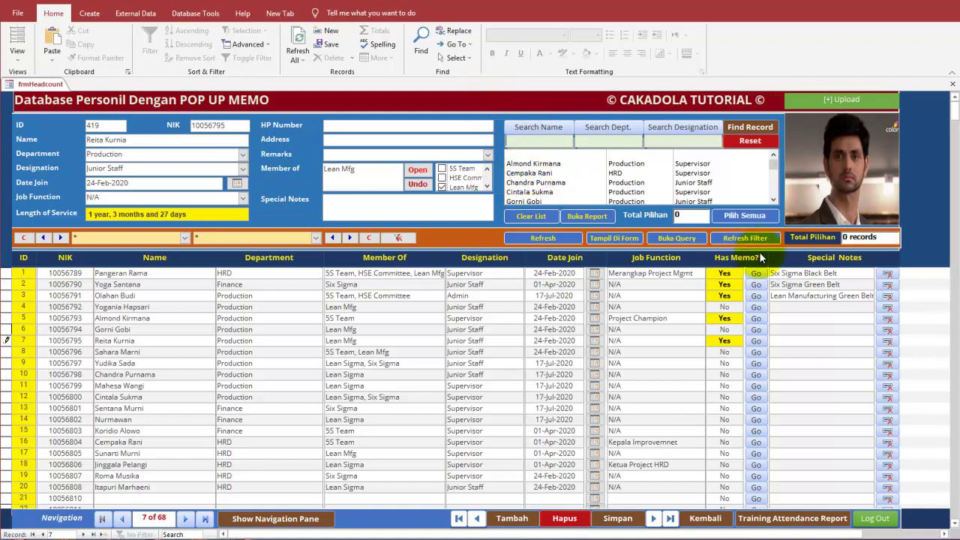
Step: Place the cursor in the empty search box under Search Name and switch frmHeadcount to Design View
{"action": "left_click", "coordinate": [637, 241]}
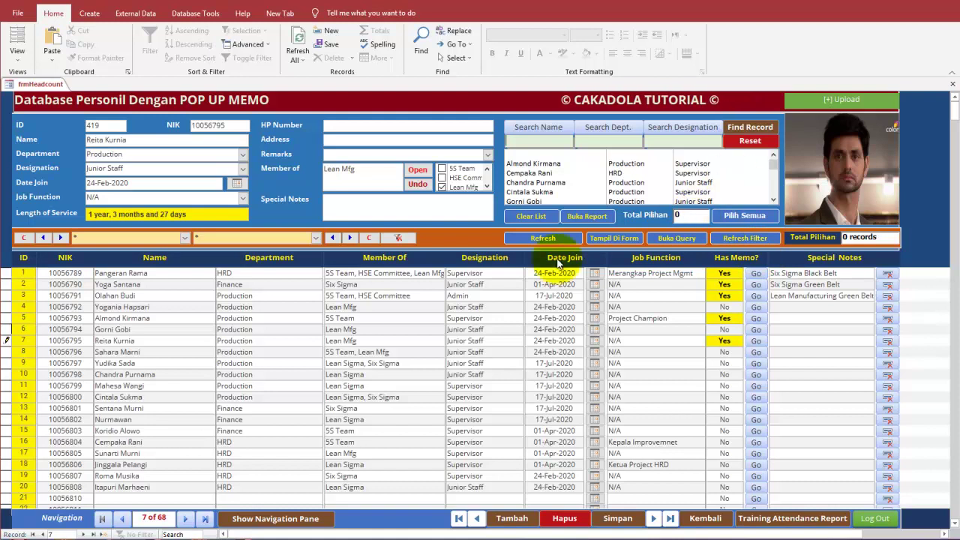
{"action": "left_click", "coordinate": [522, 138]}
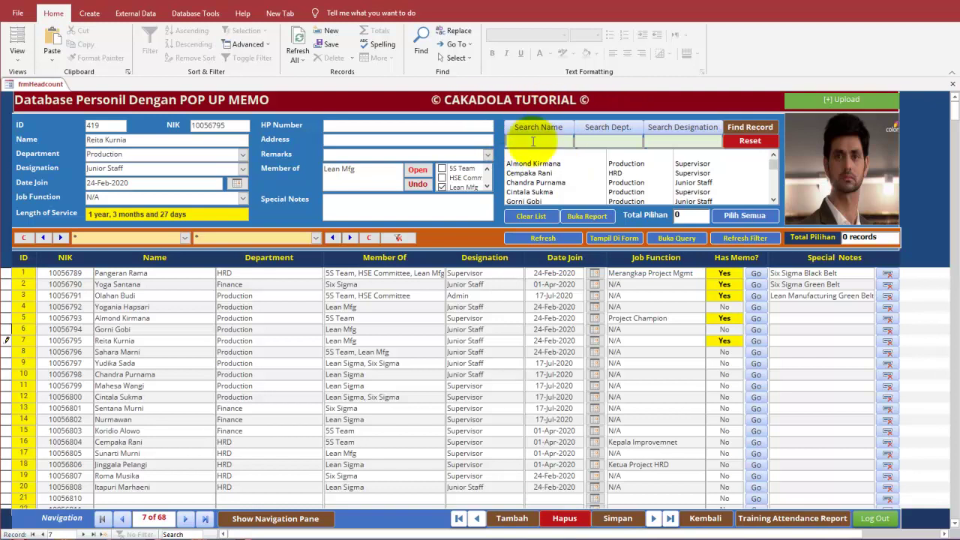
{"action": "right_click", "coordinate": [610, 101]}
{"action": "left_click", "coordinate": [637, 137]}
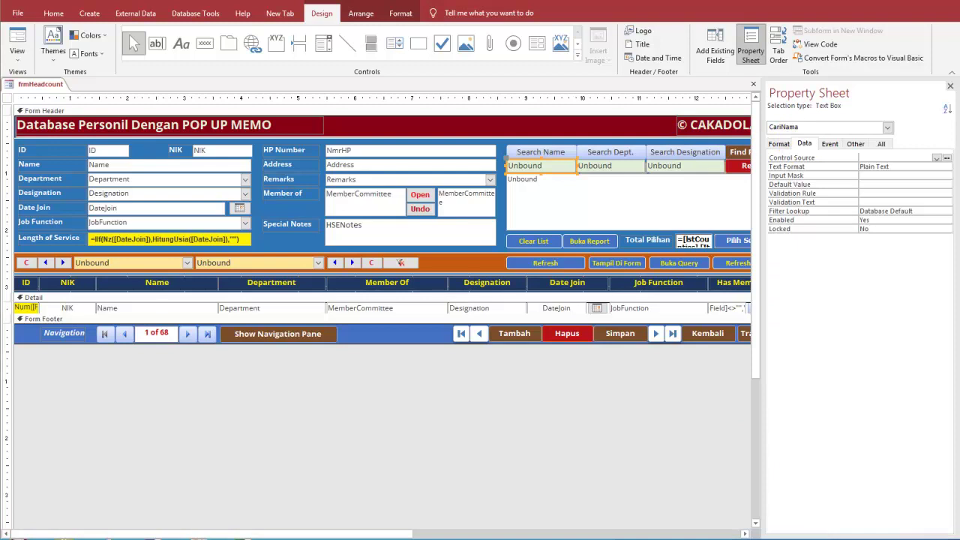
Step: Examine the Event properties of the Search Name button and of the CariNama text box beneath it, including the After Update macro
{"action": "mouse_move", "coordinate": [805, 106]}
{"action": "left_mouse_down"}
{"action": "mouse_move", "coordinate": [771, 115]}
{"action": "mouse_move", "coordinate": [808, 118]}
{"action": "mouse_move", "coordinate": [736, 129]}
{"action": "left_mouse_up"}
{"action": "mouse_move", "coordinate": [562, 177]}
{"action": "left_mouse_down"}
{"action": "mouse_move", "coordinate": [560, 164]}
{"action": "mouse_move", "coordinate": [525, 180]}
{"action": "mouse_move", "coordinate": [557, 165]}
{"action": "mouse_move", "coordinate": [567, 145]}
{"action": "left_mouse_up"}
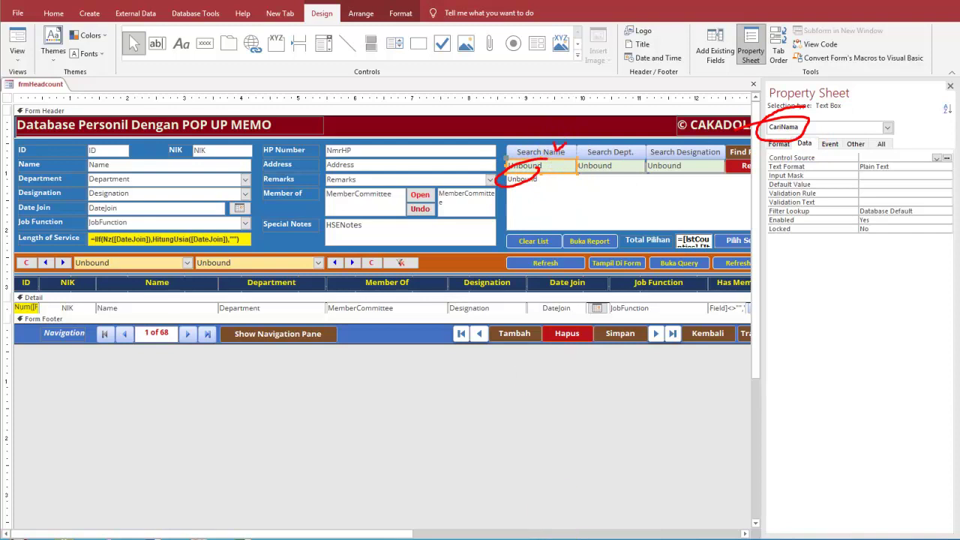
{"action": "left_click", "coordinate": [546, 152]}
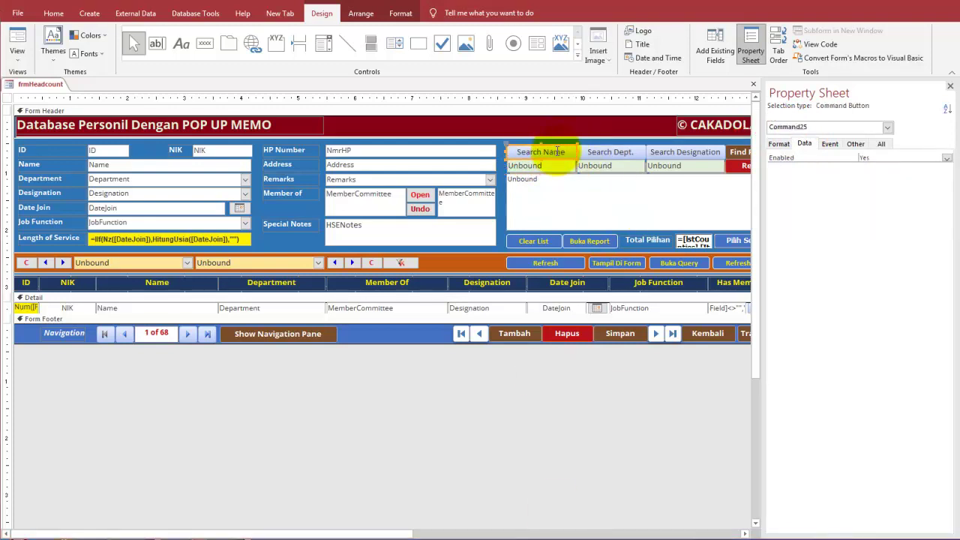
{"action": "left_click", "coordinate": [829, 143]}
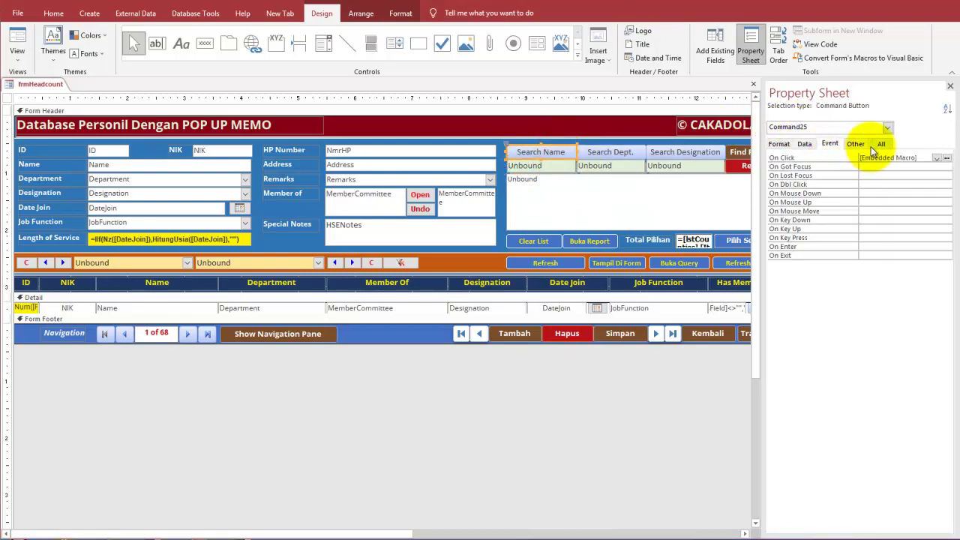
{"action": "left_click", "coordinate": [562, 167]}
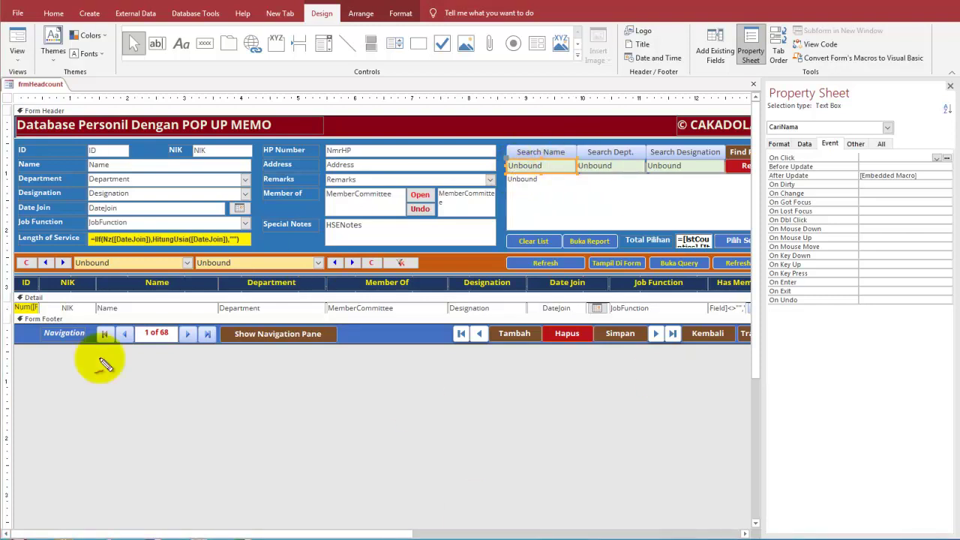
{"action": "mouse_move", "coordinate": [137, 304]}
{"action": "left_mouse_down"}
{"action": "mouse_move", "coordinate": [128, 285]}
{"action": "mouse_move", "coordinate": [112, 300]}
{"action": "mouse_move", "coordinate": [135, 306]}
{"action": "mouse_move", "coordinate": [138, 288]}
{"action": "mouse_move", "coordinate": [173, 309]}
{"action": "mouse_move", "coordinate": [180, 343]}
{"action": "left_mouse_up"}
{"action": "mouse_move", "coordinate": [141, 374]}
{"action": "left_mouse_down"}
{"action": "mouse_move", "coordinate": [176, 374]}
{"action": "mouse_move", "coordinate": [174, 400]}
{"action": "mouse_move", "coordinate": [197, 421]}
{"action": "mouse_move", "coordinate": [561, 214]}
{"action": "mouse_move", "coordinate": [558, 184]}
{"action": "left_mouse_up"}
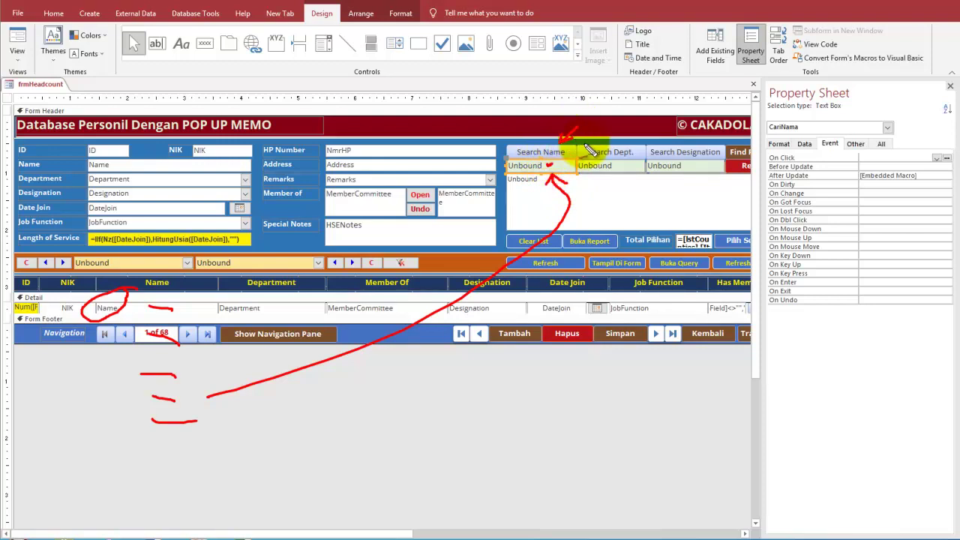
{"action": "mouse_move", "coordinate": [568, 154]}
{"action": "left_mouse_down"}
{"action": "mouse_move", "coordinate": [838, 183]}
{"action": "mouse_move", "coordinate": [828, 184]}
{"action": "left_mouse_up"}
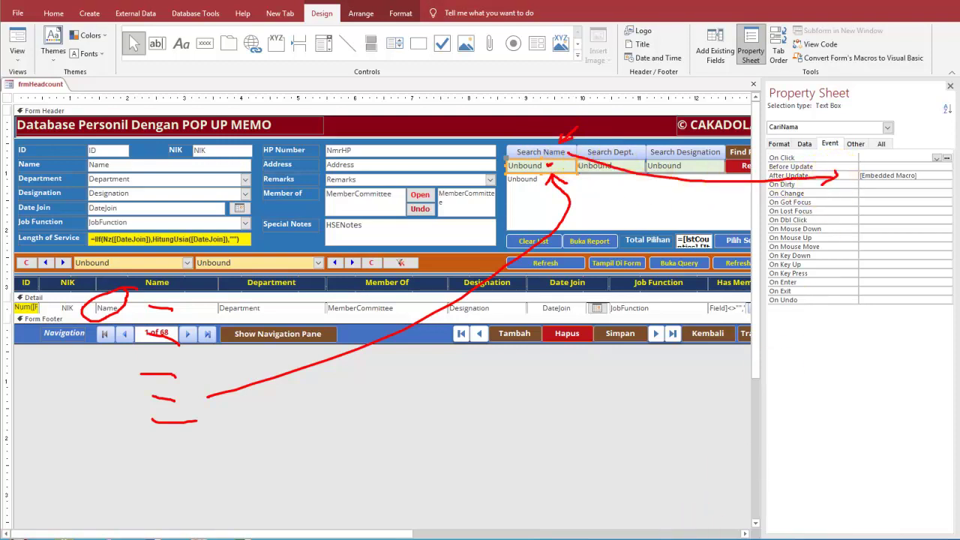
Step: Examine the ApplyFilter action and its CariNama filter name in the CariNama text box's After Update macro, and close the macro
{"action": "key", "text": "Escape"}
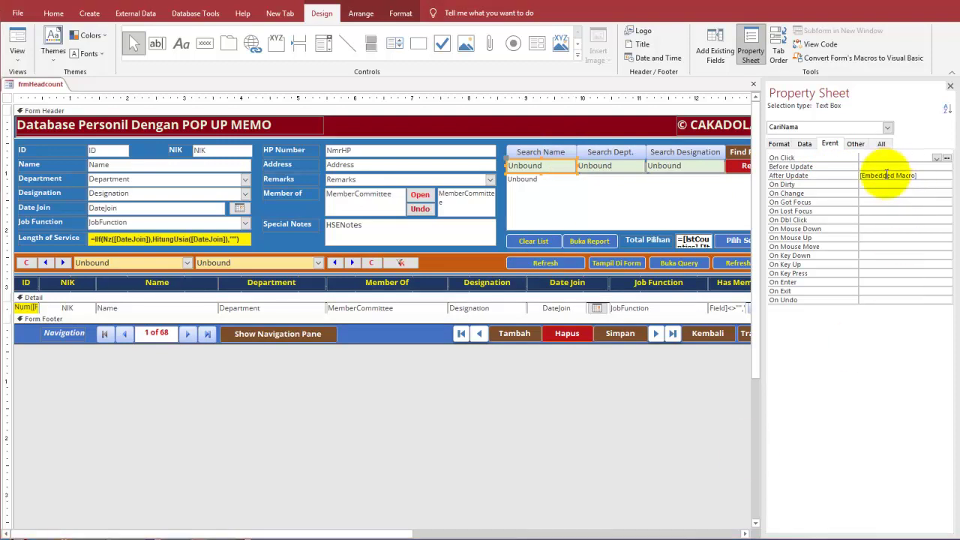
{"action": "left_click", "coordinate": [944, 175]}
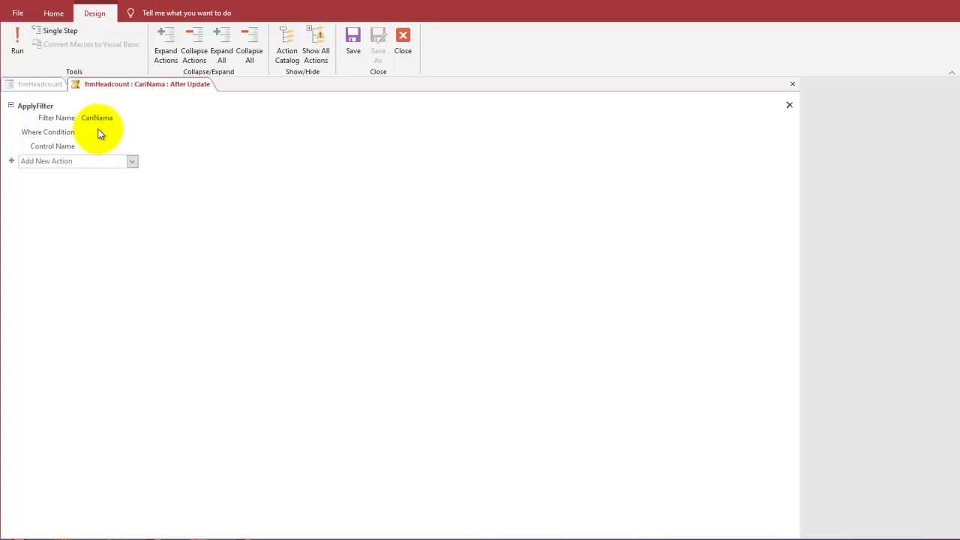
{"action": "left_click", "coordinate": [73, 160]}
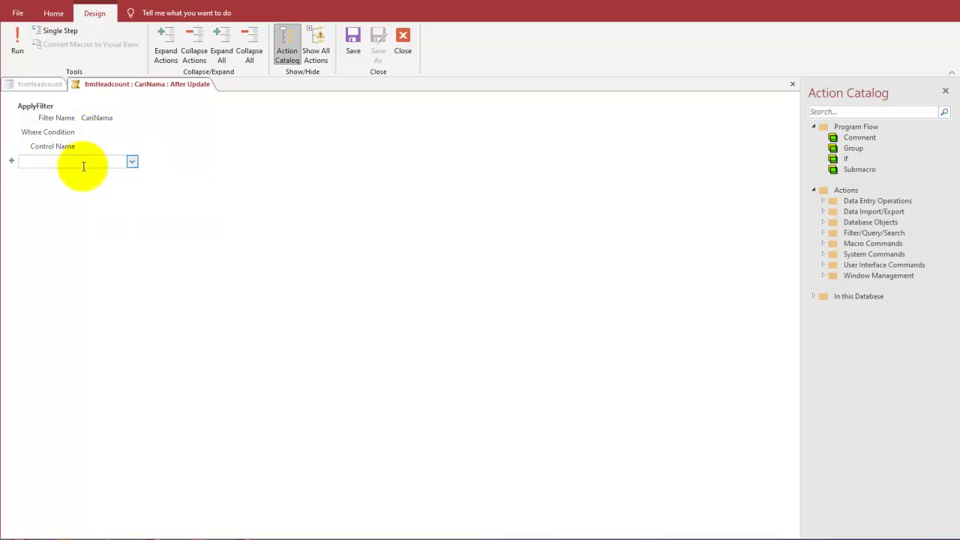
{"action": "left_click", "coordinate": [551, 537]}
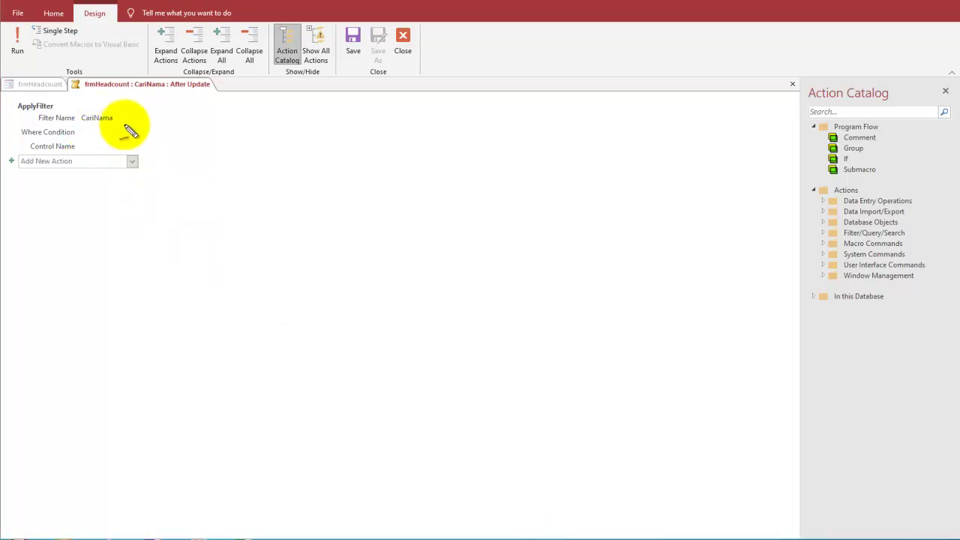
{"action": "mouse_move", "coordinate": [40, 94]}
{"action": "left_mouse_down"}
{"action": "mouse_move", "coordinate": [14, 95]}
{"action": "mouse_move", "coordinate": [50, 92]}
{"action": "left_mouse_up"}
{"action": "mouse_move", "coordinate": [110, 106]}
{"action": "left_mouse_down"}
{"action": "mouse_move", "coordinate": [84, 113]}
{"action": "mouse_move", "coordinate": [118, 113]}
{"action": "mouse_move", "coordinate": [111, 101]}
{"action": "left_mouse_up"}
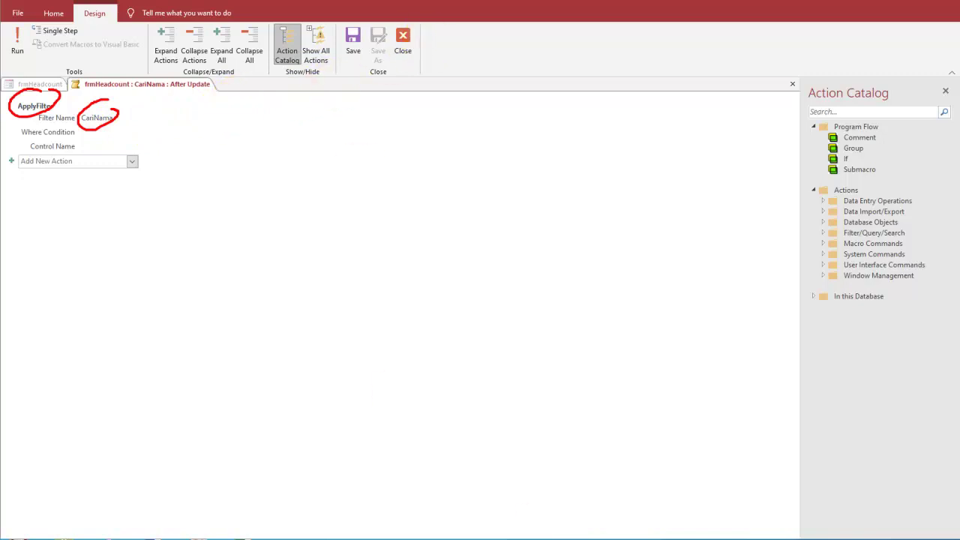
{"action": "left_click", "coordinate": [404, 50]}
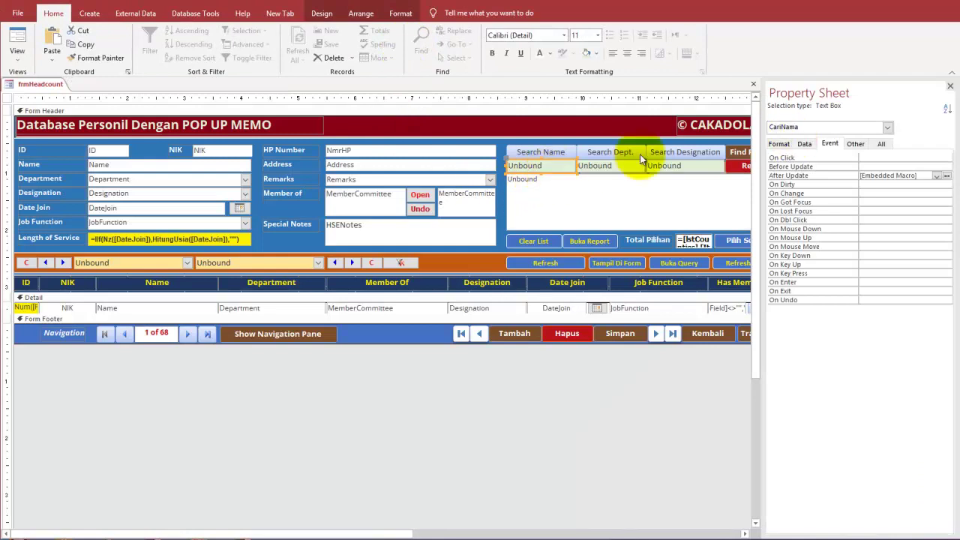
Step: Examine the Search Name button's On Click macro, including the ApplyFilter Where Condition and the If IsNull([CariNama]) block
{"action": "left_click", "coordinate": [561, 152]}
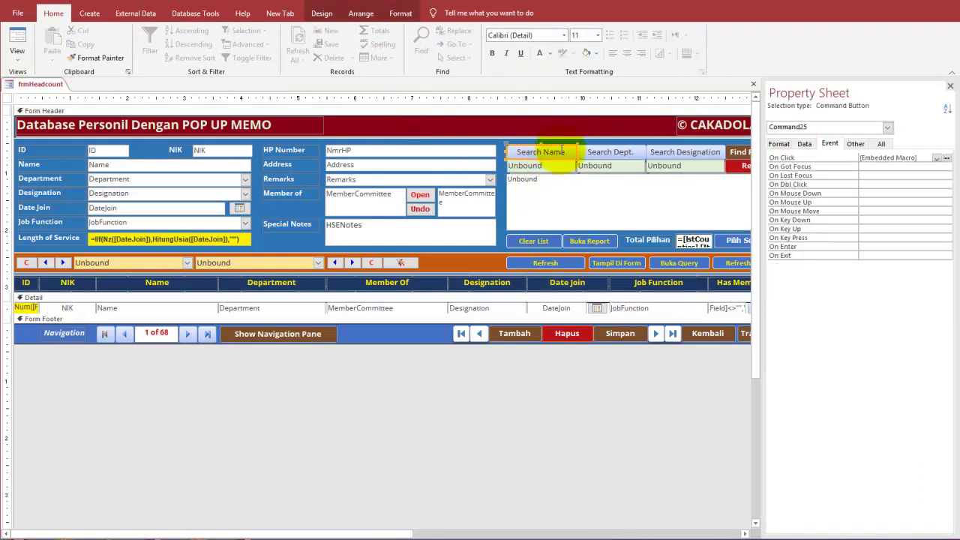
{"action": "left_click", "coordinate": [887, 159]}
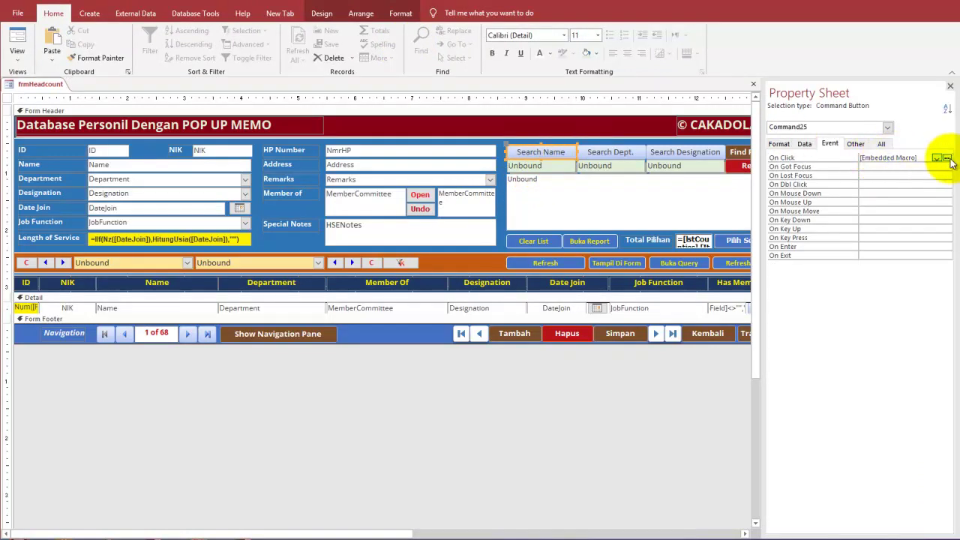
{"action": "left_click", "coordinate": [946, 158]}
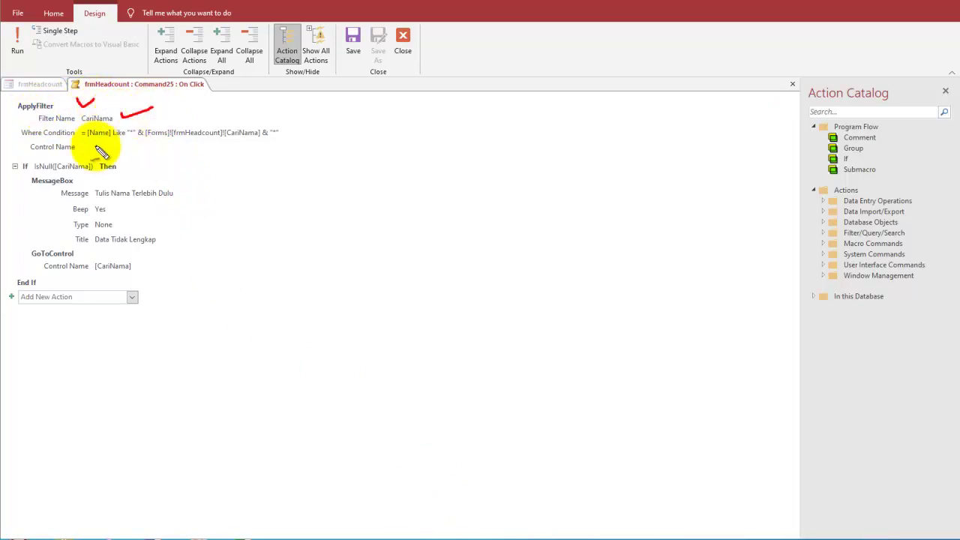
{"action": "left_click_drag", "start_coordinate": [91, 141], "coordinate": [292, 140]}
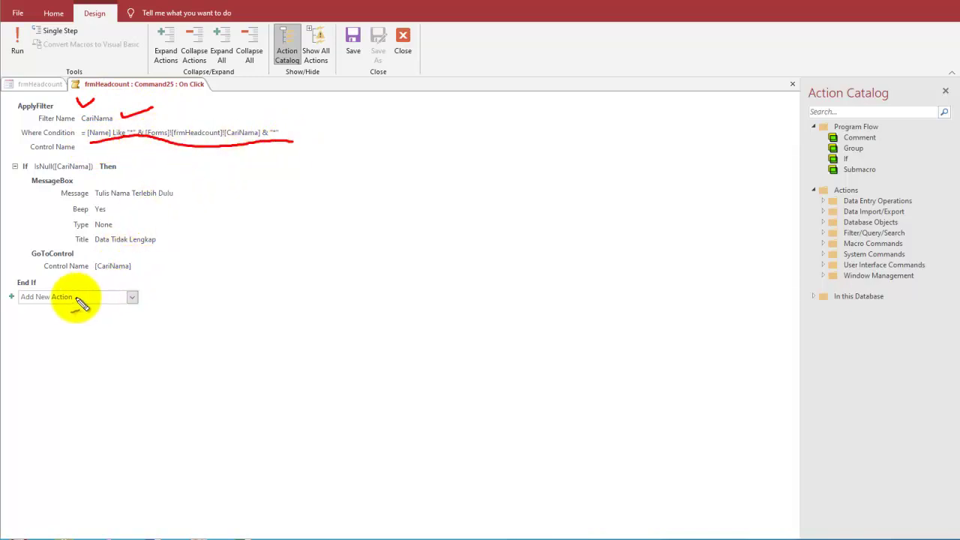
{"action": "left_click_drag", "start_coordinate": [303, 102], "coordinate": [306, 149]}
{"action": "mouse_move", "coordinate": [192, 170]}
{"action": "left_mouse_down"}
{"action": "mouse_move", "coordinate": [208, 183]}
{"action": "mouse_move", "coordinate": [212, 217]}
{"action": "mouse_move", "coordinate": [185, 289]}
{"action": "left_mouse_up"}
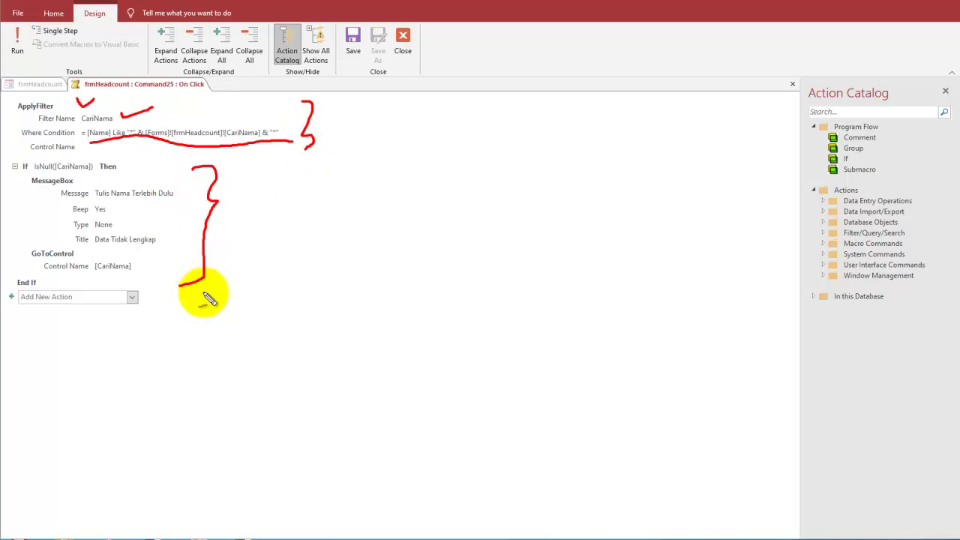
{"action": "key", "text": "Escape"}
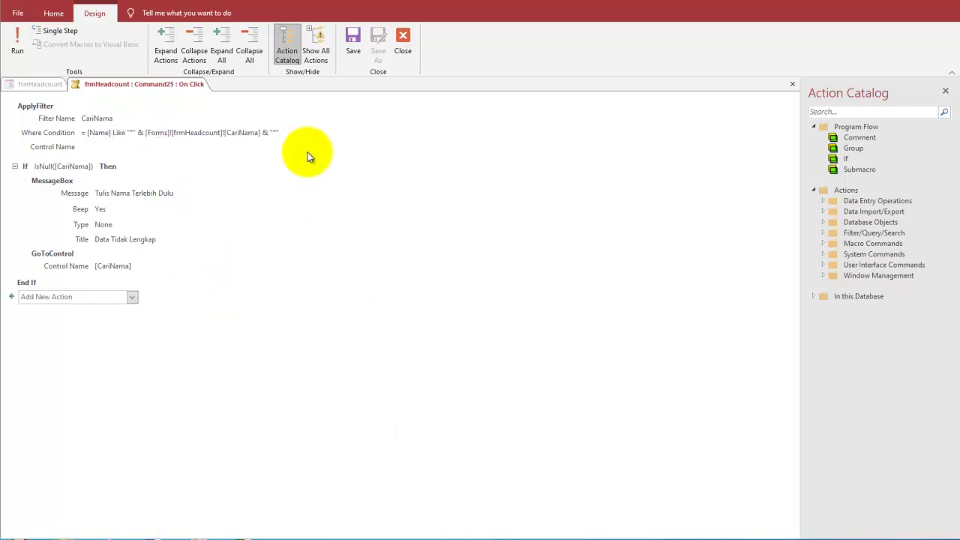
Step: Copy the macro's Where Condition, [Name] Like "*" & [Forms]![frmHeadcount]![CariNama] & "*", onto a new line above the IIf expression in Notepad
{"action": "left_click", "coordinate": [291, 132]}
{"action": "left_click_drag", "start_coordinate": [306, 132], "coordinate": [89, 153]}
{"action": "key", "text": "ctrl+c"}
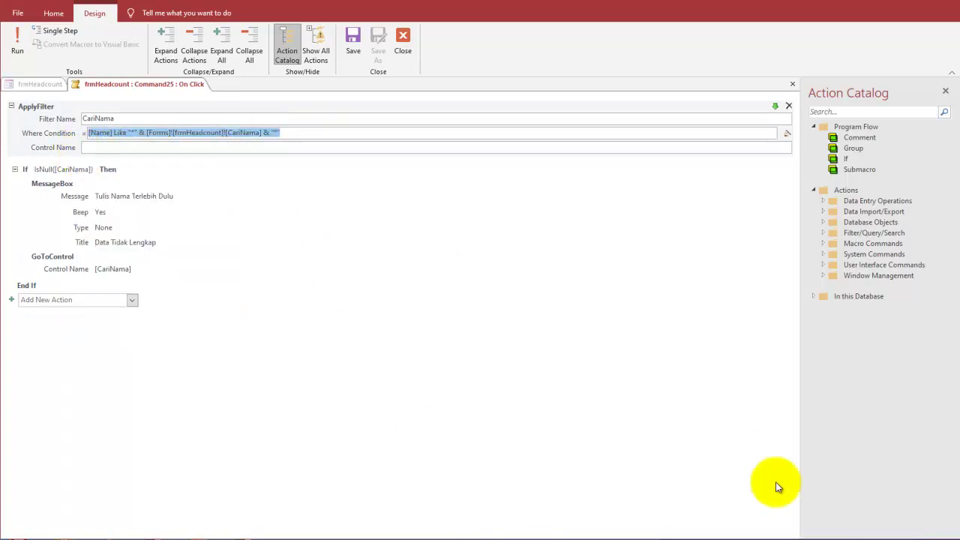
{"action": "left_click", "coordinate": [843, 539]}
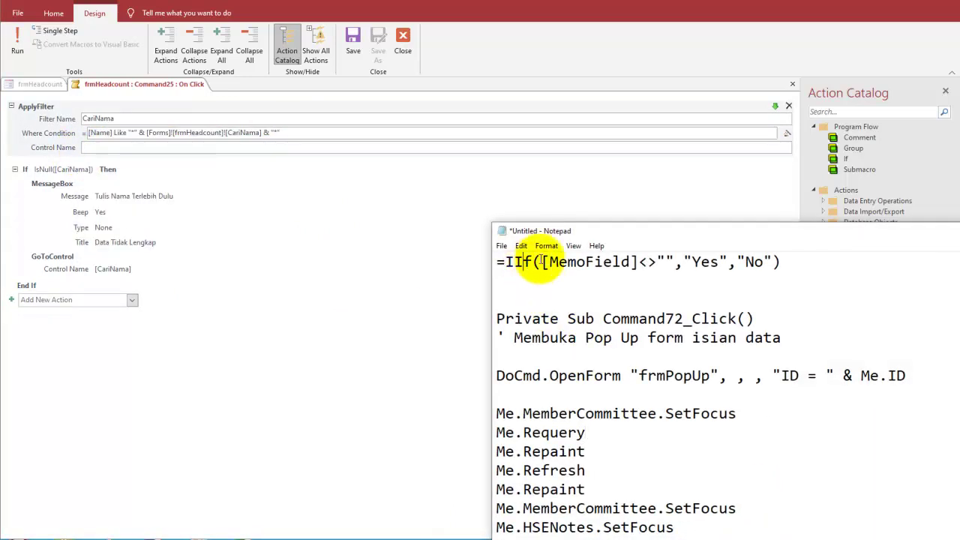
{"action": "key", "text": "Return"}
{"action": "key", "text": "Return"}
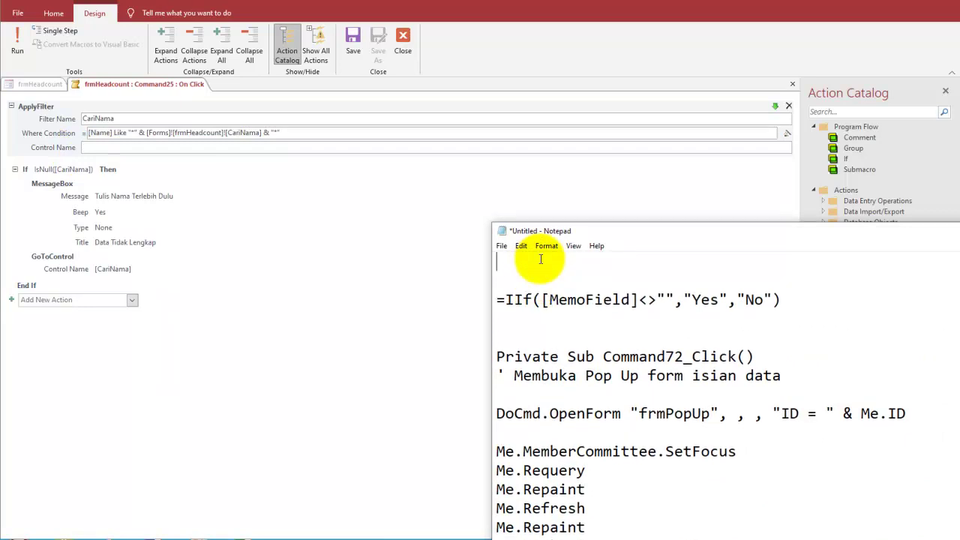
{"action": "left_click", "coordinate": [540, 258]}
{"action": "key", "text": "ctrl+v"}
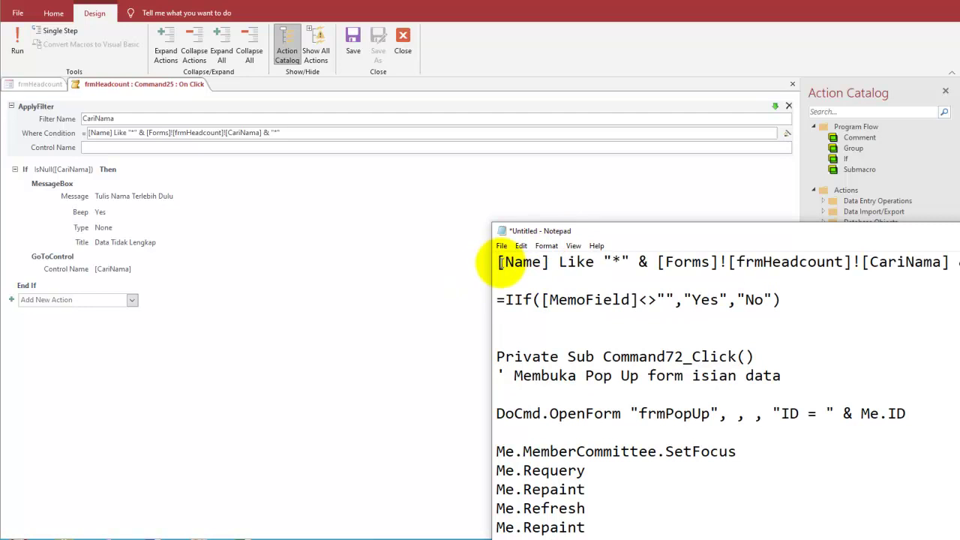
Step: Examine the parts of the copied Like expression in Notepad, especially its "*" wildcards and form reference, and minimize the notes
{"action": "left_click_drag", "start_coordinate": [595, 228], "coordinate": [202, 164]}
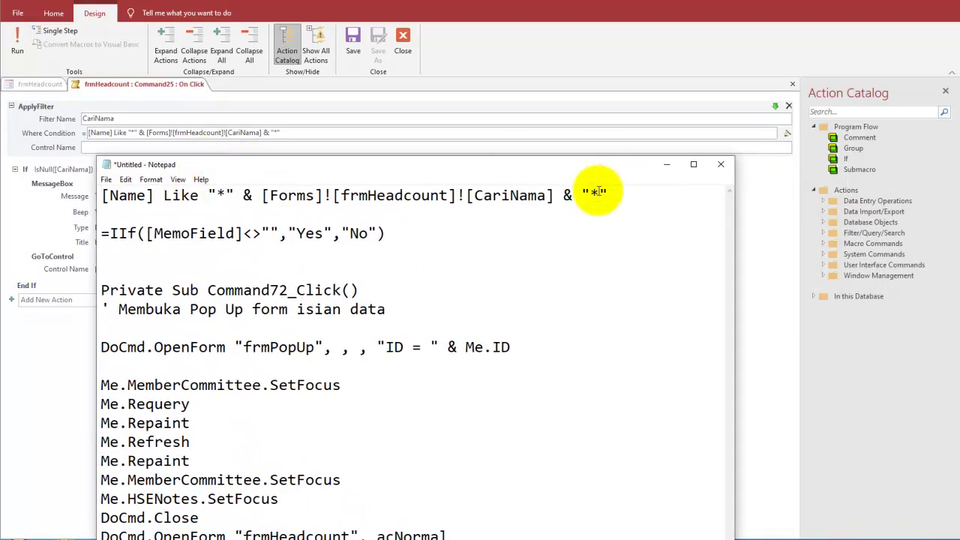
{"action": "left_click", "coordinate": [97, 195], "text": "shift"}
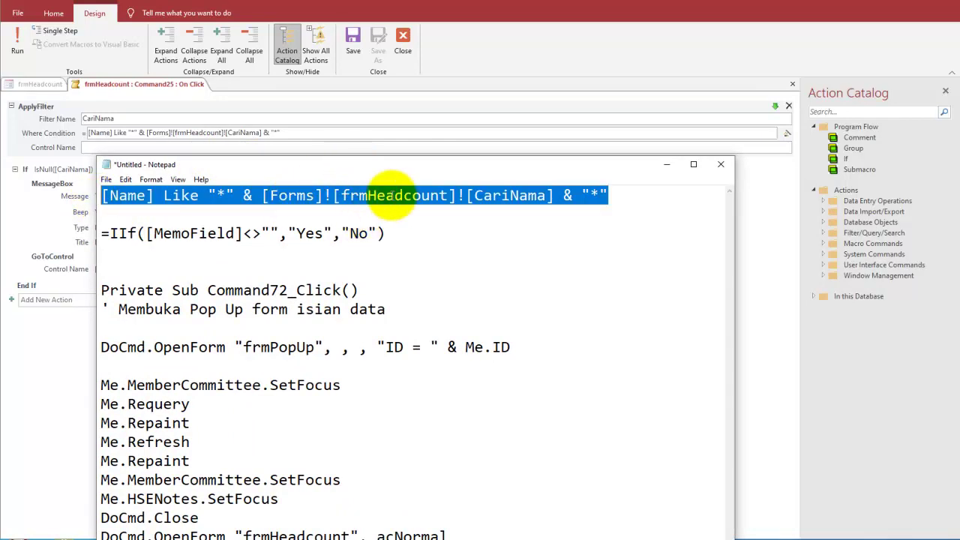
{"action": "left_click", "coordinate": [463, 195]}
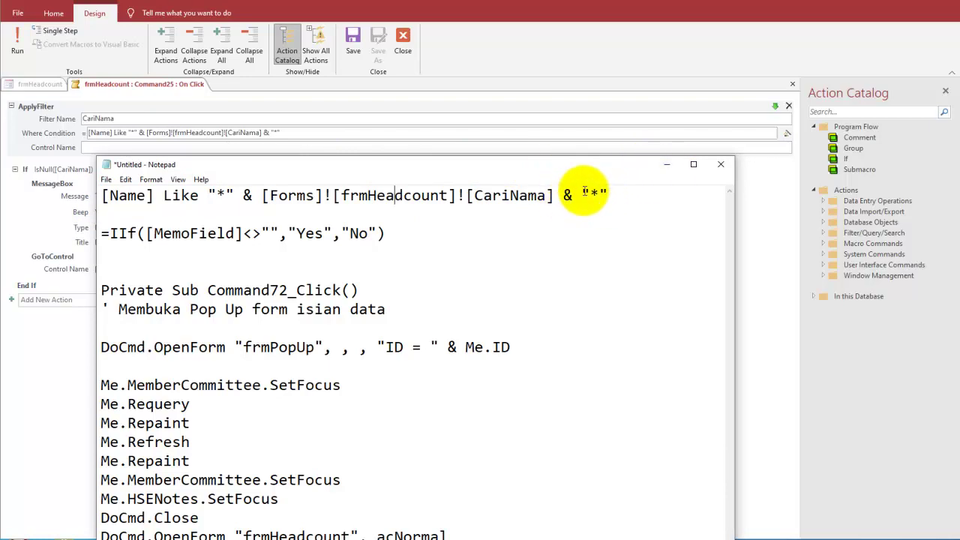
{"action": "left_click_drag", "start_coordinate": [583, 193], "coordinate": [609, 194]}
{"action": "left_click_drag", "start_coordinate": [210, 193], "coordinate": [226, 193]}
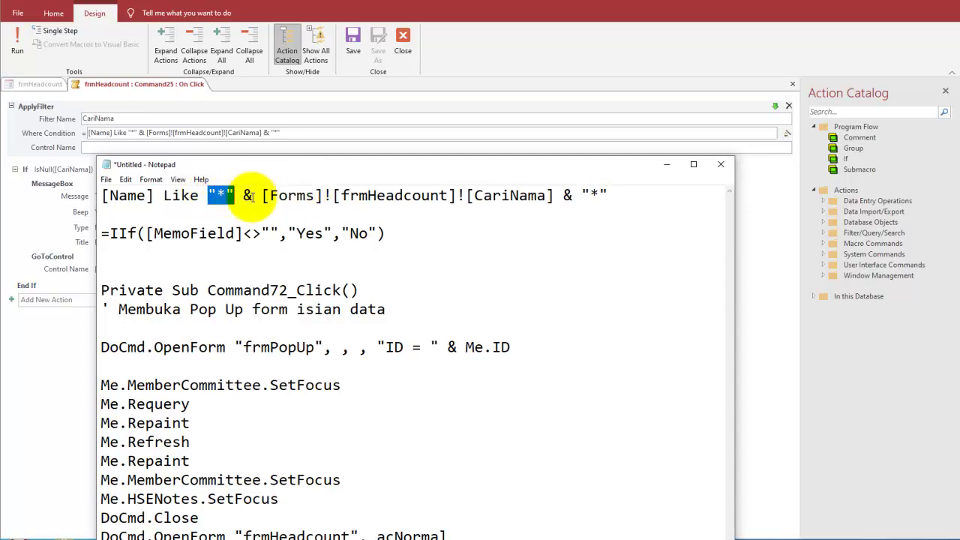
{"action": "left_click", "coordinate": [242, 196]}
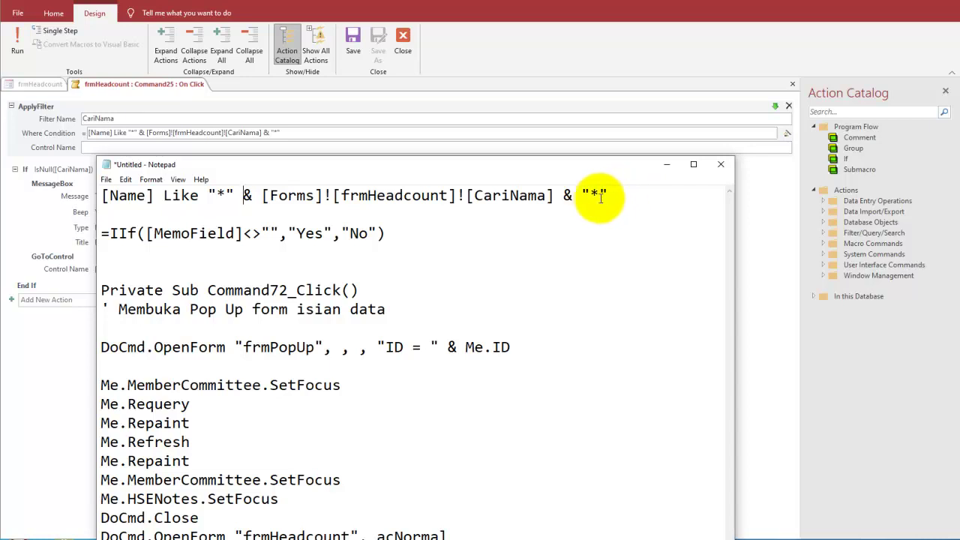
{"action": "left_click_drag", "start_coordinate": [580, 193], "coordinate": [617, 191]}
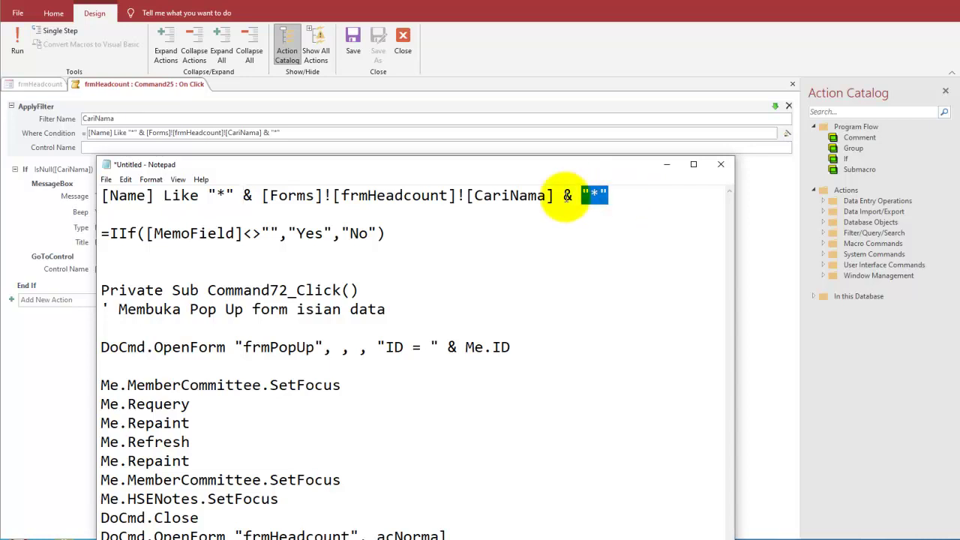
{"action": "mouse_move", "coordinate": [208, 194]}
{"action": "left_mouse_down"}
{"action": "mouse_move", "coordinate": [225, 194]}
{"action": "mouse_move", "coordinate": [201, 197]}
{"action": "left_mouse_up"}
{"action": "left_click_drag", "start_coordinate": [360, 194], "coordinate": [368, 195]}
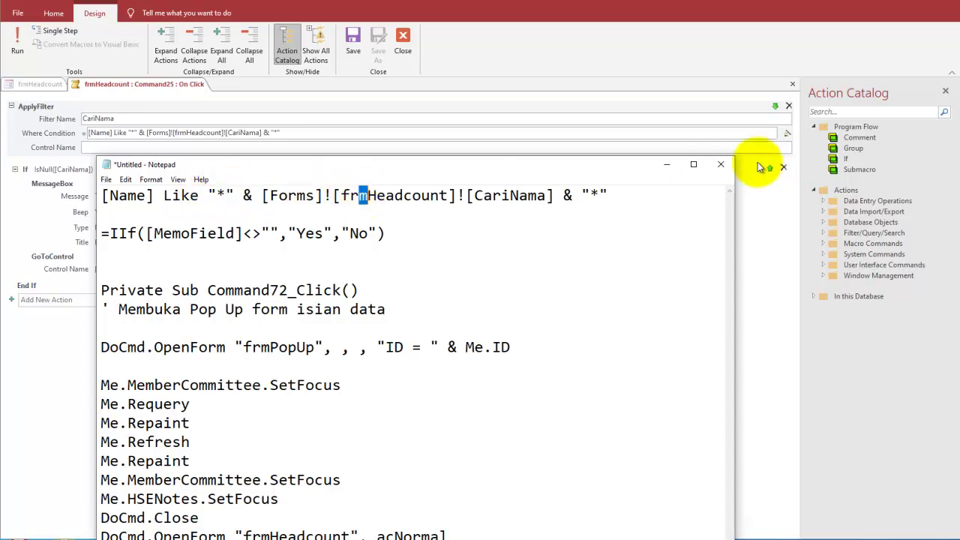
{"action": "left_click", "coordinate": [665, 163]}
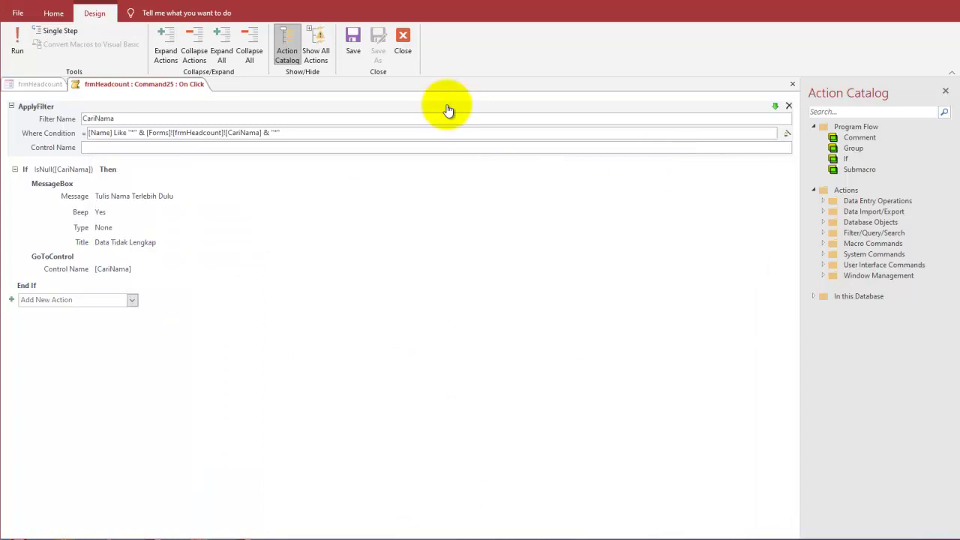
Step: Close the macro, test Search Name with a partial name in Form View, and reset the search
{"action": "left_click", "coordinate": [403, 43]}
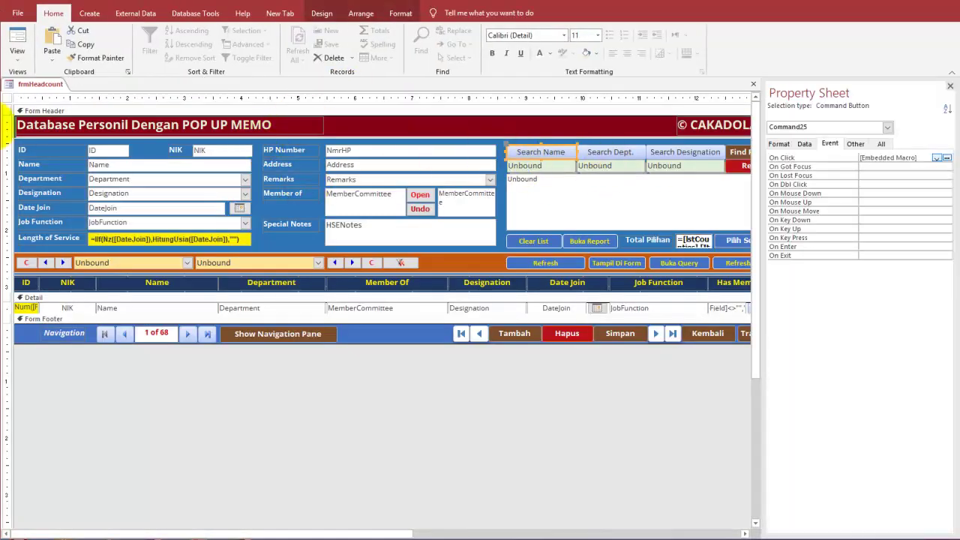
{"action": "left_click", "coordinate": [18, 43]}
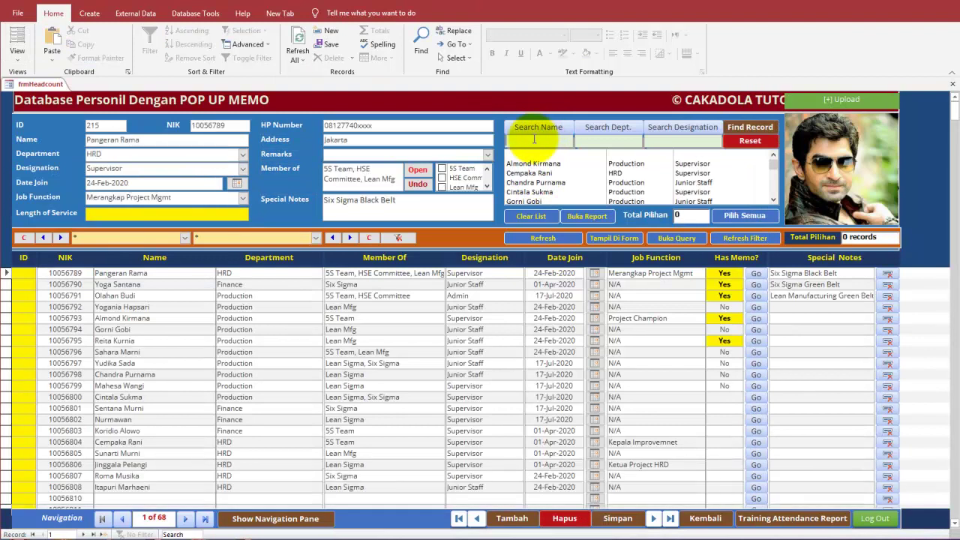
{"action": "left_click", "coordinate": [534, 139]}
{"action": "type", "text": "budi"}
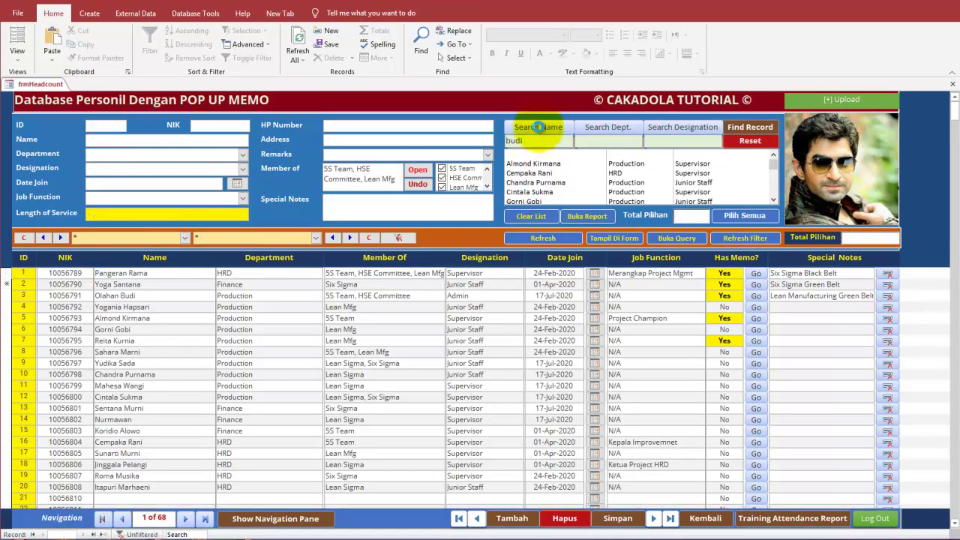
{"action": "left_click", "coordinate": [538, 127]}
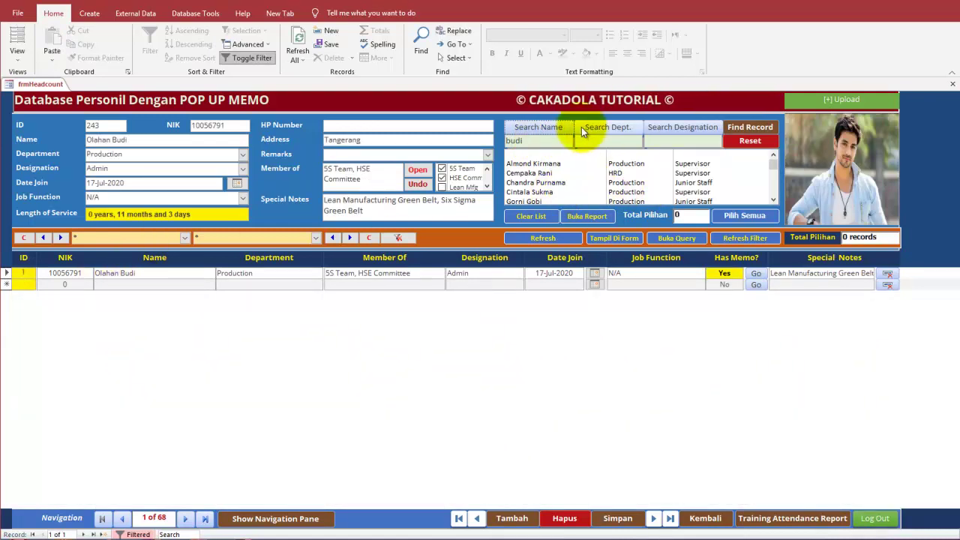
{"action": "left_click", "coordinate": [742, 142]}
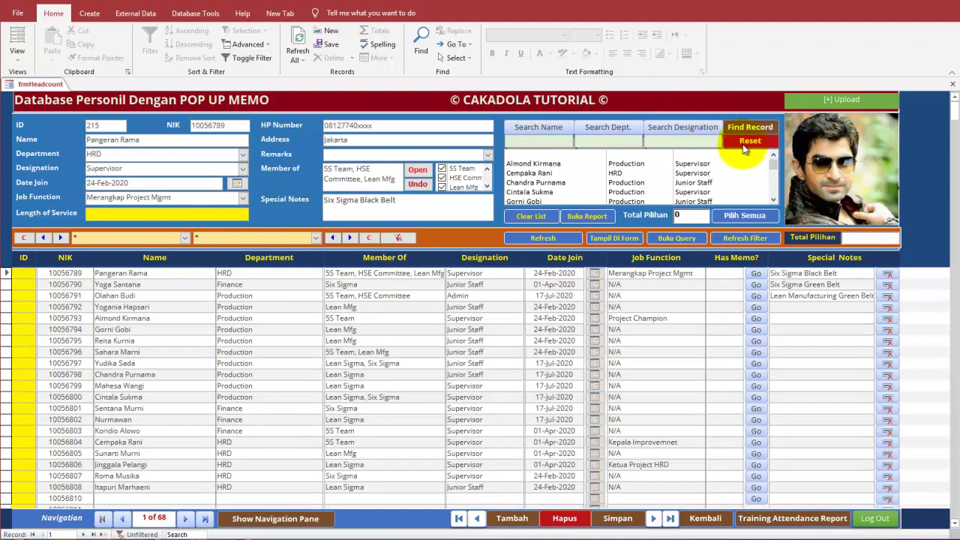
{"action": "left_click", "coordinate": [563, 140]}
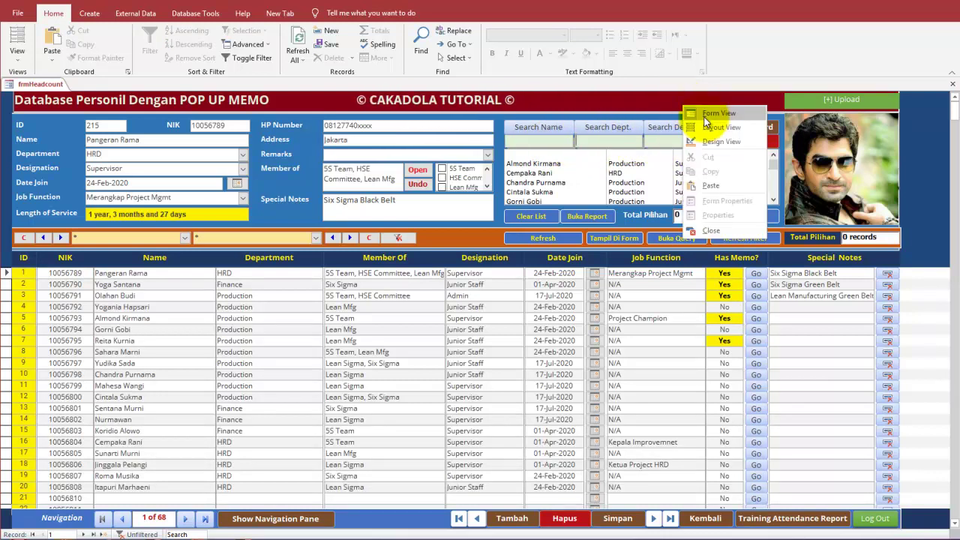
Step: Switch frmHeadcount to Design View and open the Reset button's On Click event procedure
{"action": "right_click", "coordinate": [684, 107]}
{"action": "left_click", "coordinate": [723, 141]}
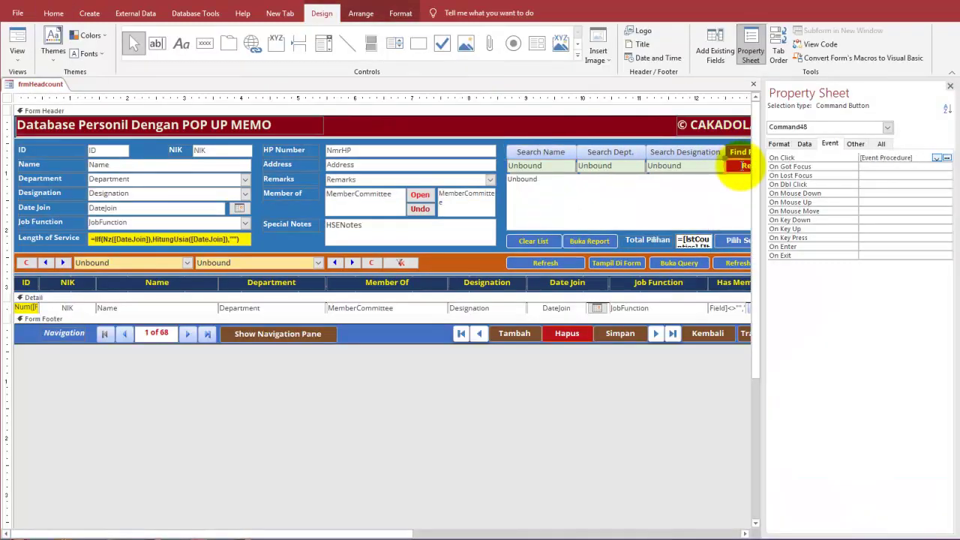
{"action": "left_click", "coordinate": [946, 156]}
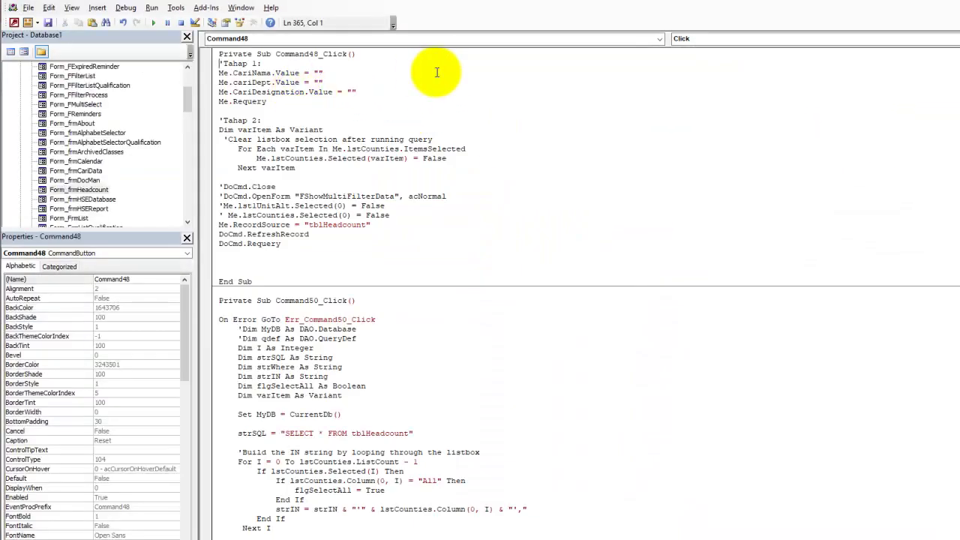
Step: Copy the Reset procedure's code, from 'Tahap 1: to DoCmd.Requery, into Notepad above the [Name] Like expression, leaving blank lines between them
{"action": "left_click_drag", "start_coordinate": [300, 245], "coordinate": [210, 62]}
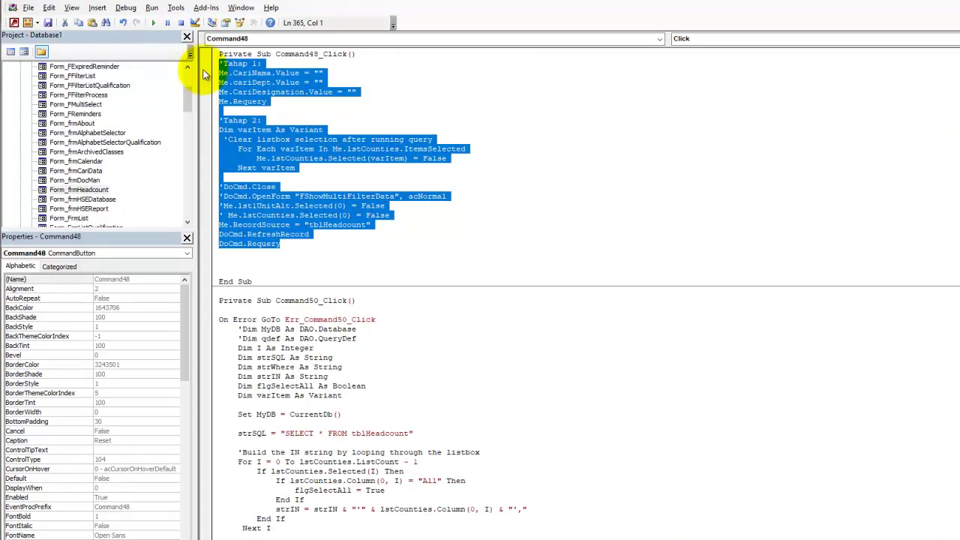
{"action": "left_click", "coordinate": [882, 539]}
{"action": "left_click", "coordinate": [550, 287]}
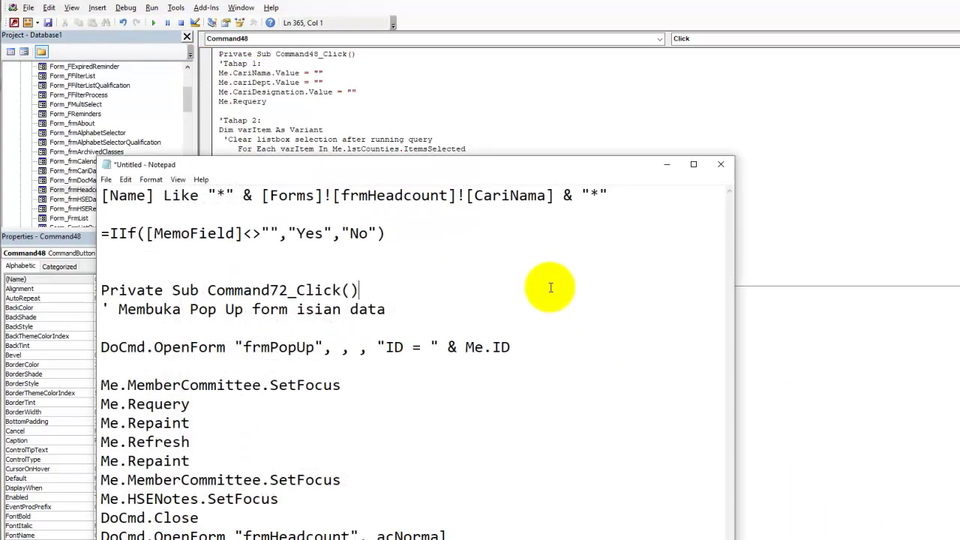
{"action": "key", "text": "Return"}
{"action": "key", "text": "Return"}
{"action": "key", "text": "Return"}
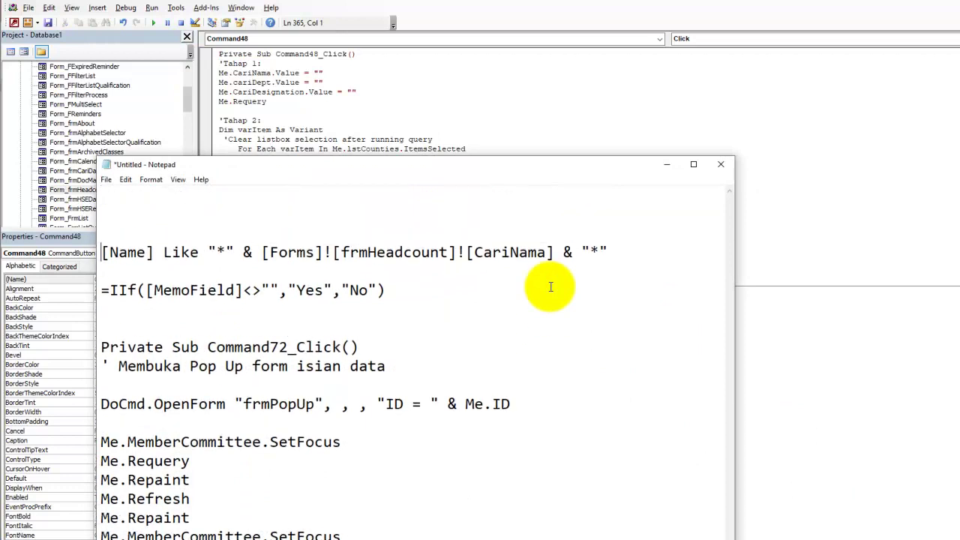
{"action": "key", "text": "ctrl+v"}
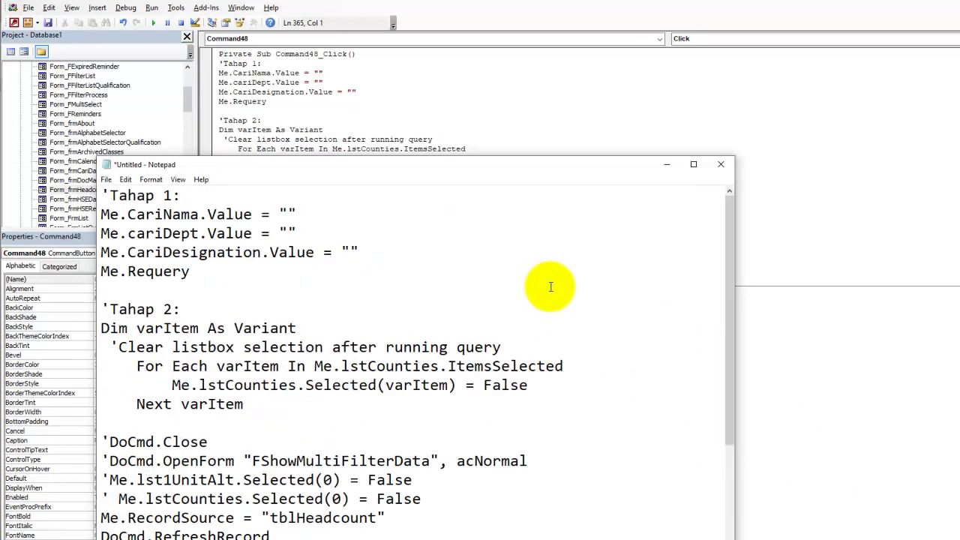
{"action": "left_click_drag", "start_coordinate": [484, 169], "coordinate": [543, 64]}
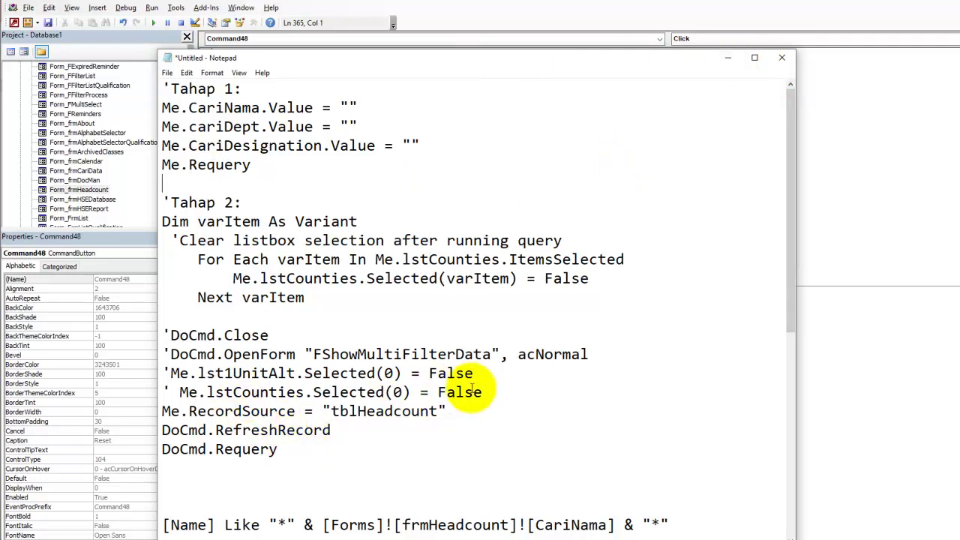
Step: Delete the four commented-out lines from 'DoCmd.Close to ' Me.lstCounties.Selected(0) = False in Notepad, and highlight the remaining Reset code before minimizing the notes
{"action": "left_click_drag", "start_coordinate": [496, 392], "coordinate": [162, 330]}
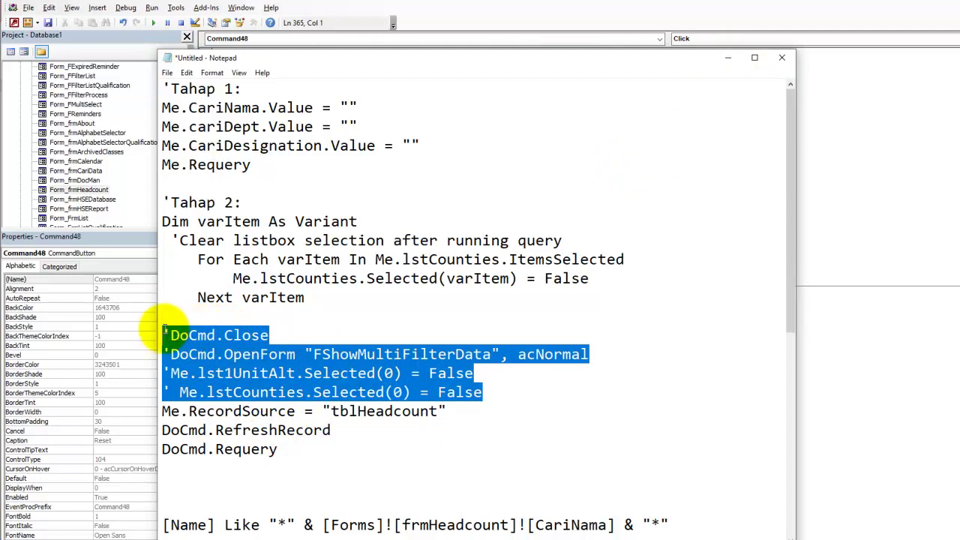
{"action": "key", "text": "Delete"}
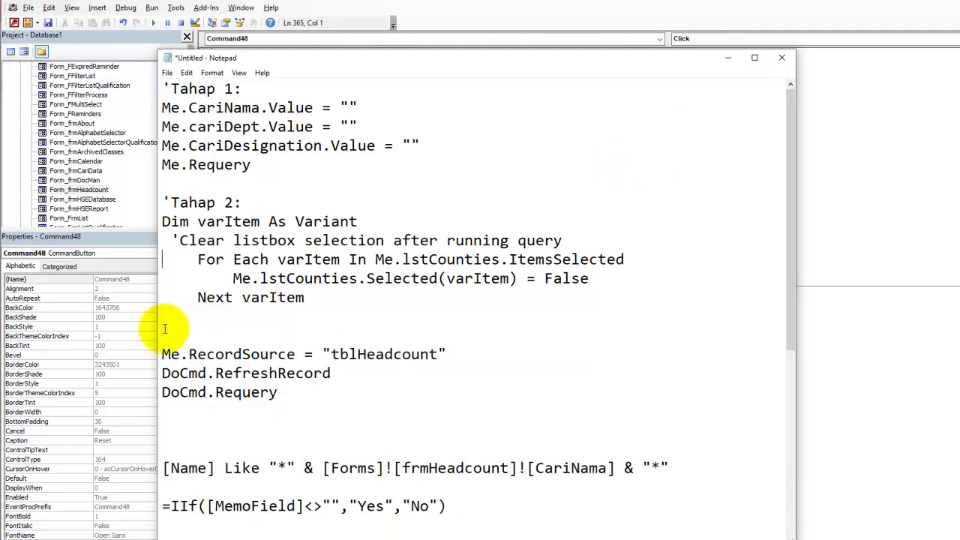
{"action": "key", "text": "shift+Down"}
{"action": "key", "text": "shift+Down"}
{"action": "key", "text": "shift+Down"}
{"action": "key", "text": "shift+Down"}
{"action": "key", "text": "shift+Down"}
{"action": "key", "text": "shift+Down"}
{"action": "key", "text": "shift+Down"}
{"action": "key", "text": "shift+Down"}
{"action": "key", "text": "shift+Down"}
{"action": "key", "text": "shift+Down"}
{"action": "key", "text": "shift+Down"}
{"action": "key", "text": "shift+Down"}
{"action": "key", "text": "shift+Down"}
{"action": "key", "text": "shift+Down"}
{"action": "key", "text": "shift+Down"}
{"action": "key", "text": "shift+Down"}
{"action": "key", "text": "shift+Down"}
{"action": "key", "text": "shift+Down"}
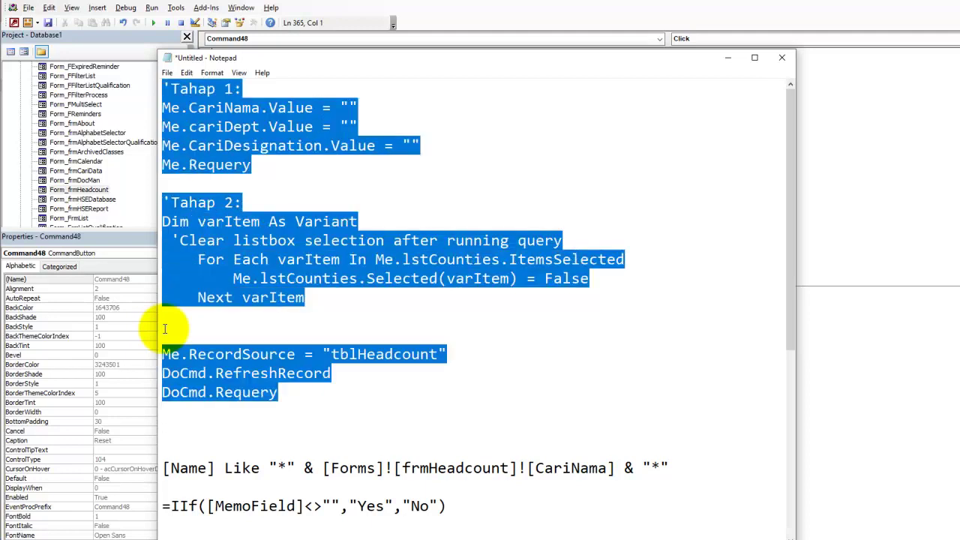
{"action": "left_click", "coordinate": [729, 59]}
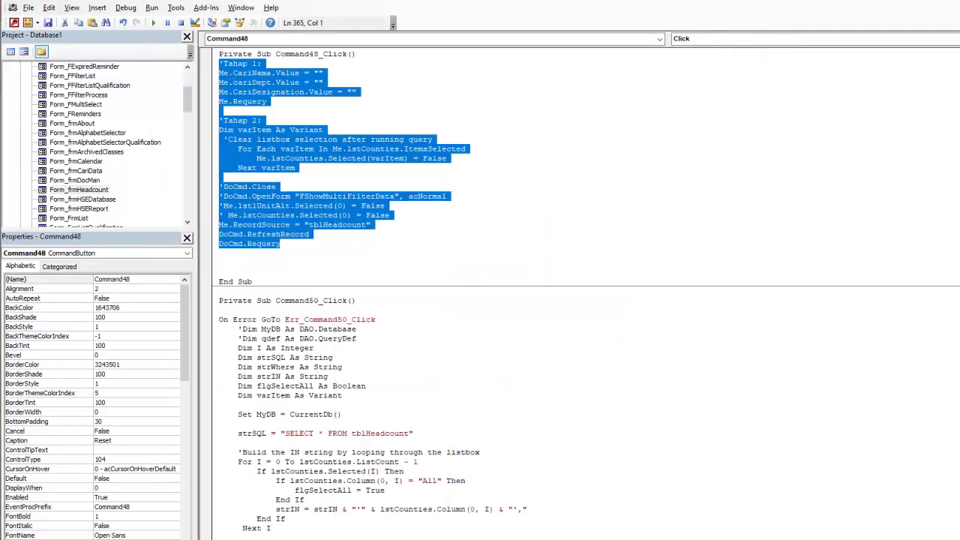
Step: Return to frmHeadcount in Form View, test Search Dept. with HRD, and reset the search
{"action": "key", "text": "alt+F11"}
{"action": "left_click", "coordinate": [16, 42]}
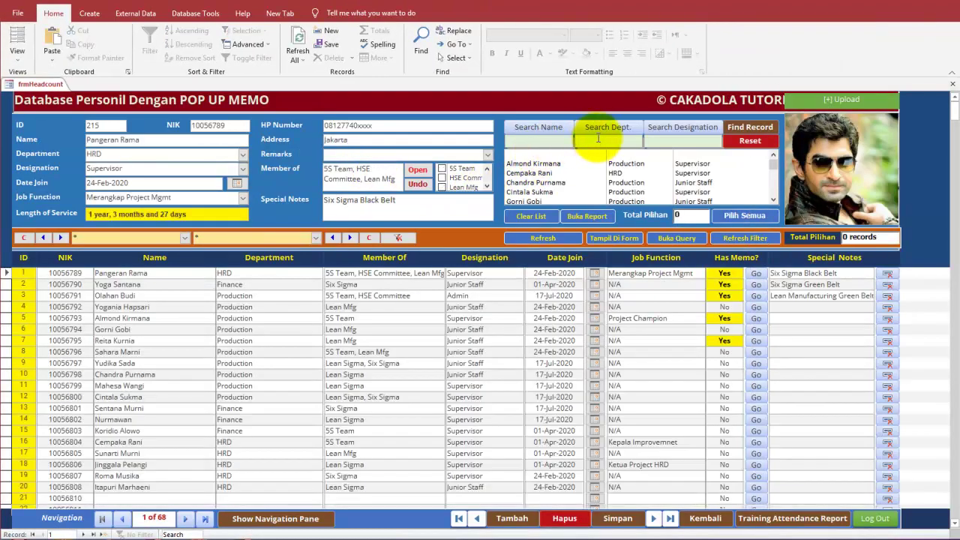
{"action": "left_click", "coordinate": [597, 138]}
{"action": "type", "text": "HRD"}
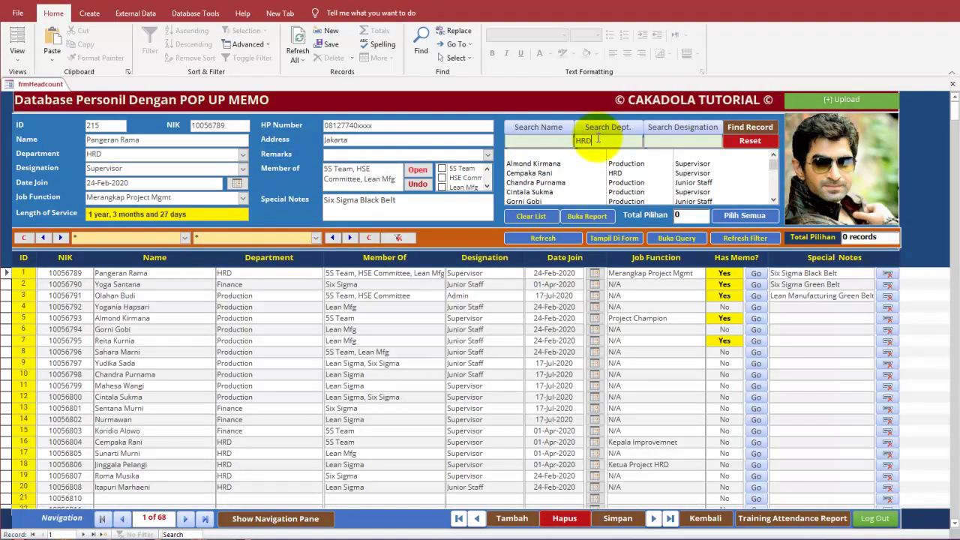
{"action": "left_click", "coordinate": [607, 129]}
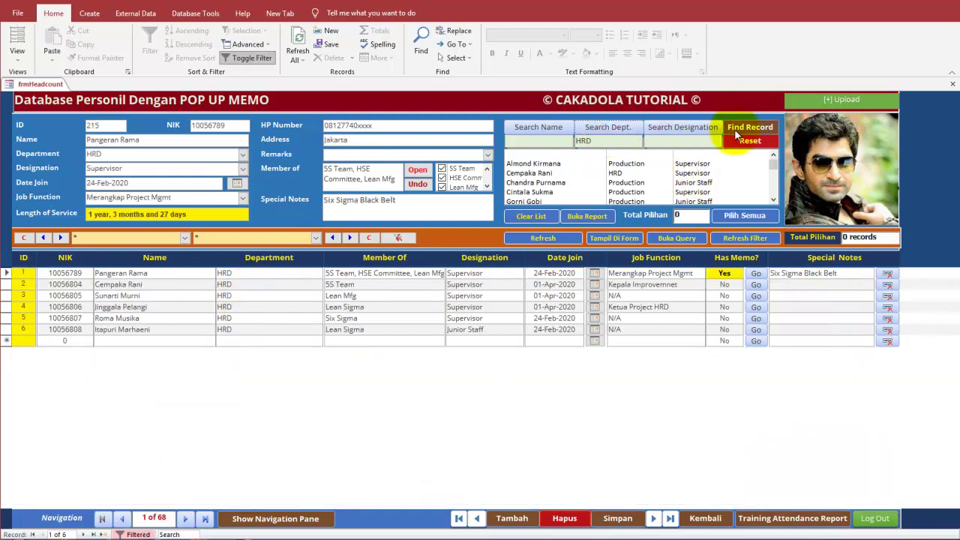
{"action": "left_click", "coordinate": [751, 142]}
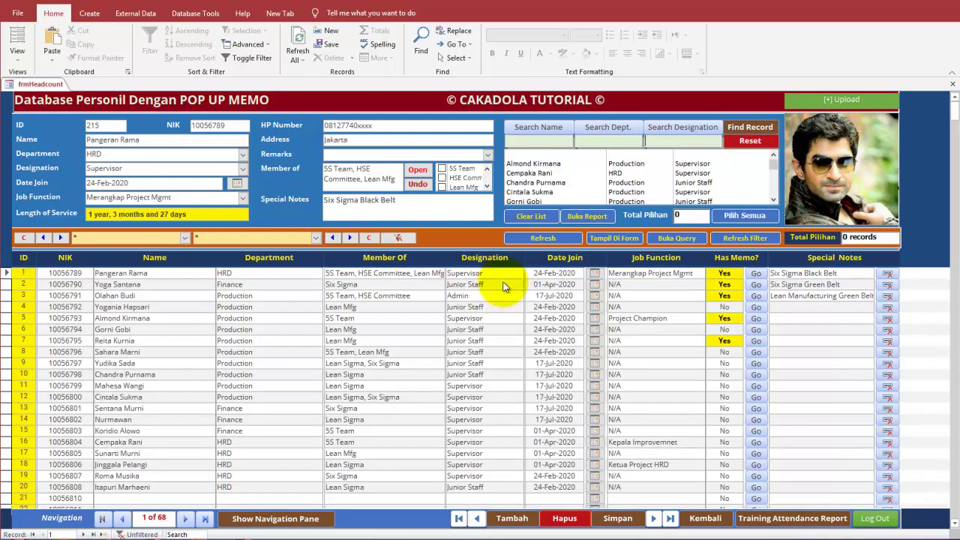
Step: Test Search Designation with Admin and reset the search
{"action": "type", "text": "Admin"}
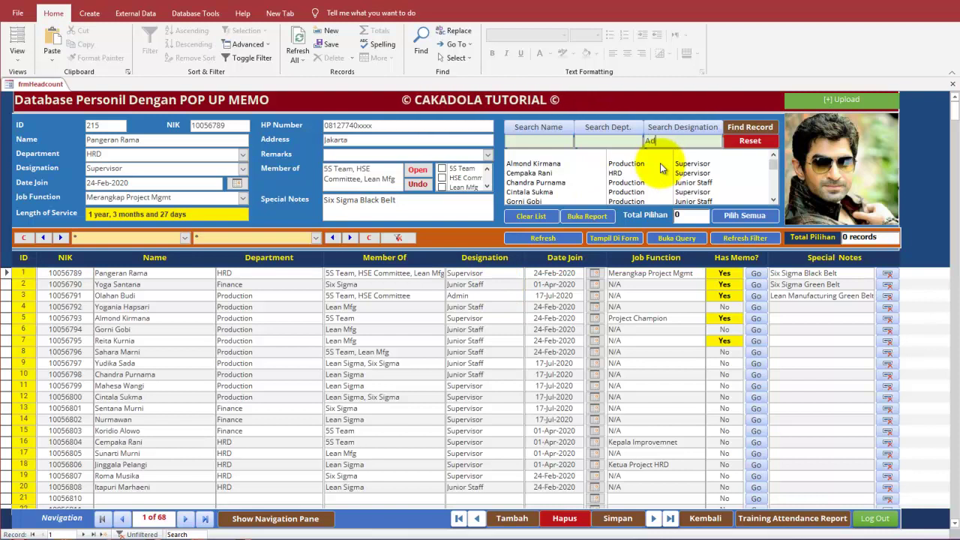
{"action": "left_click", "coordinate": [680, 124]}
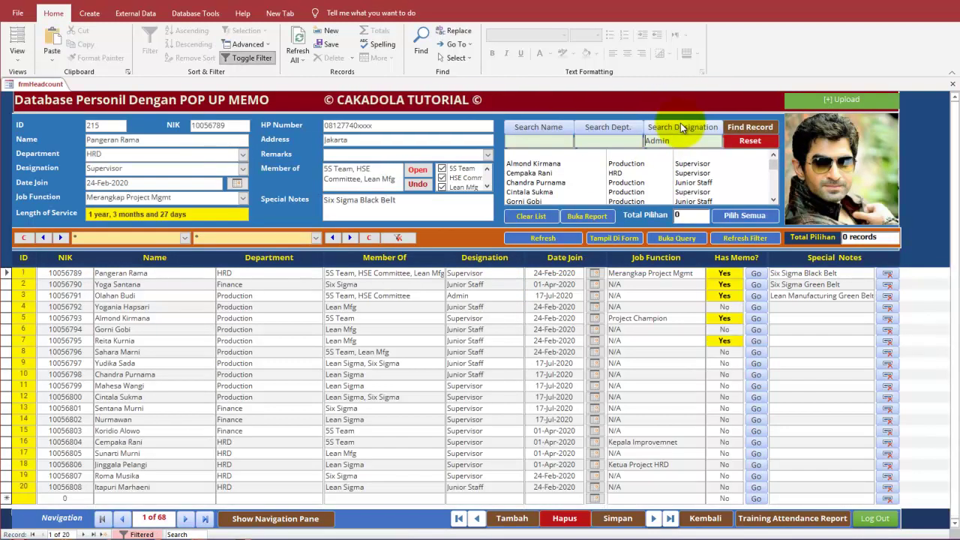
{"action": "left_click", "coordinate": [682, 128]}
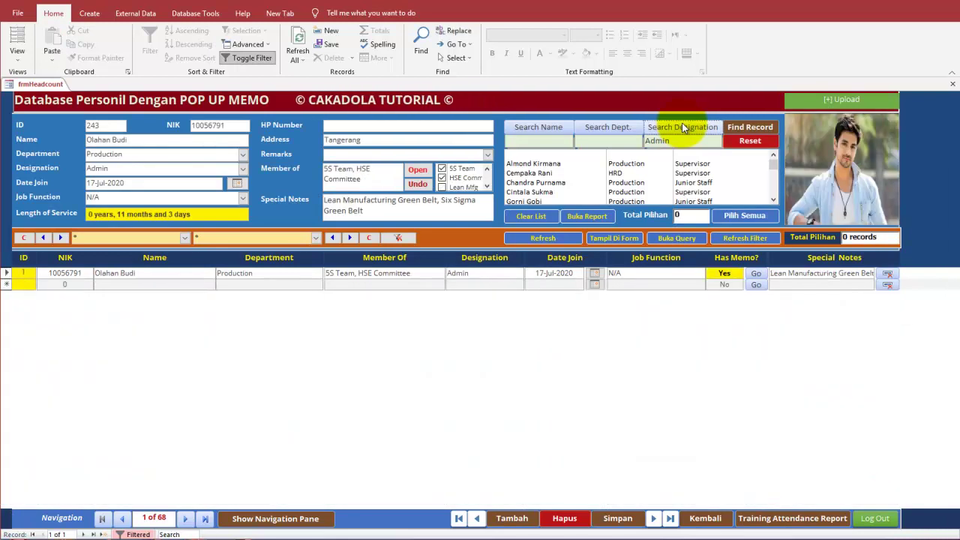
{"action": "left_click", "coordinate": [745, 147]}
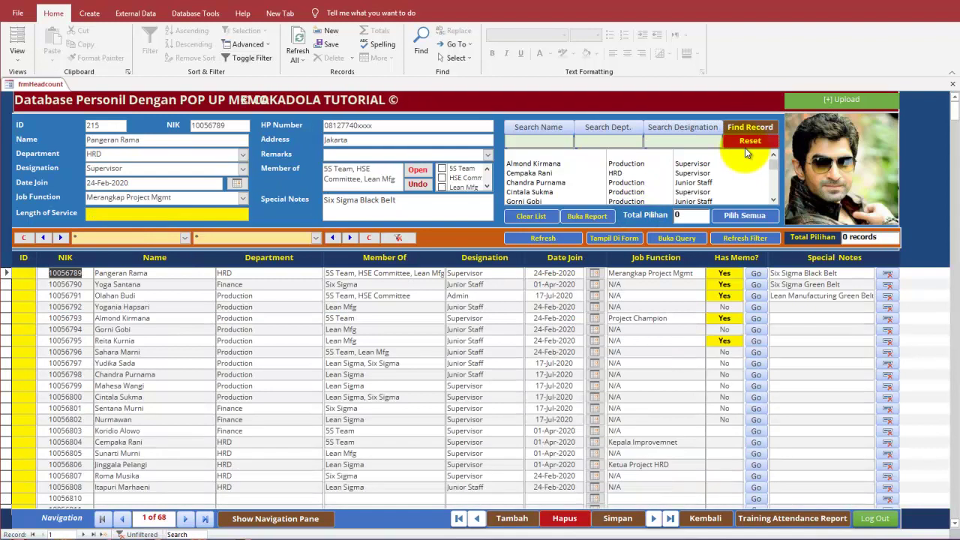